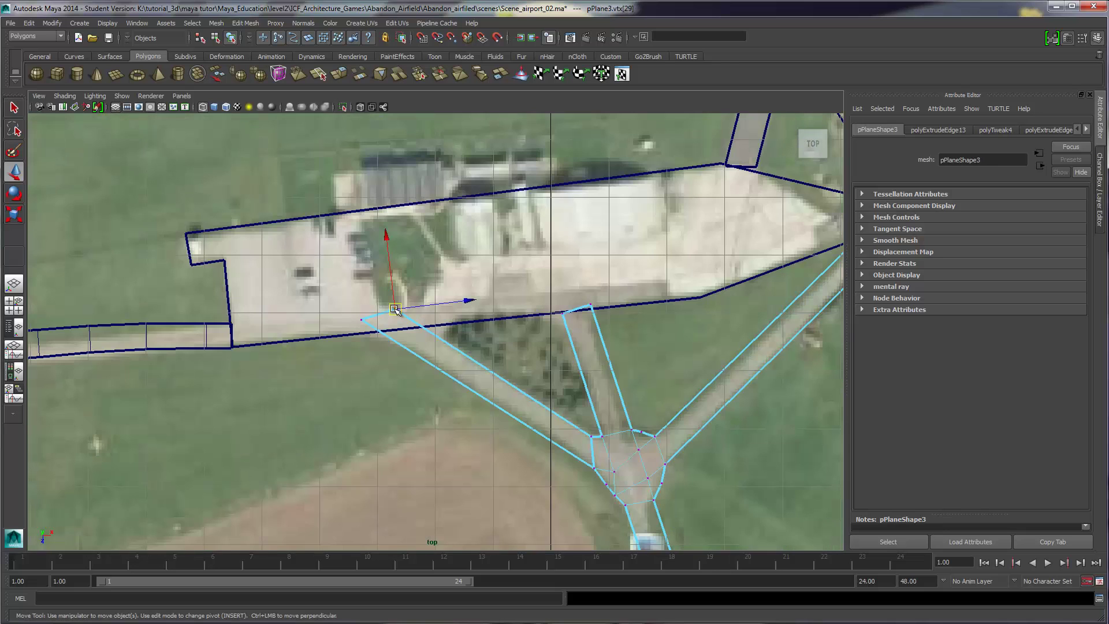
Move the end vertices of the two shorter branch roads onto the apron's lower edge
left_click_drag(399, 312, 424, 327)
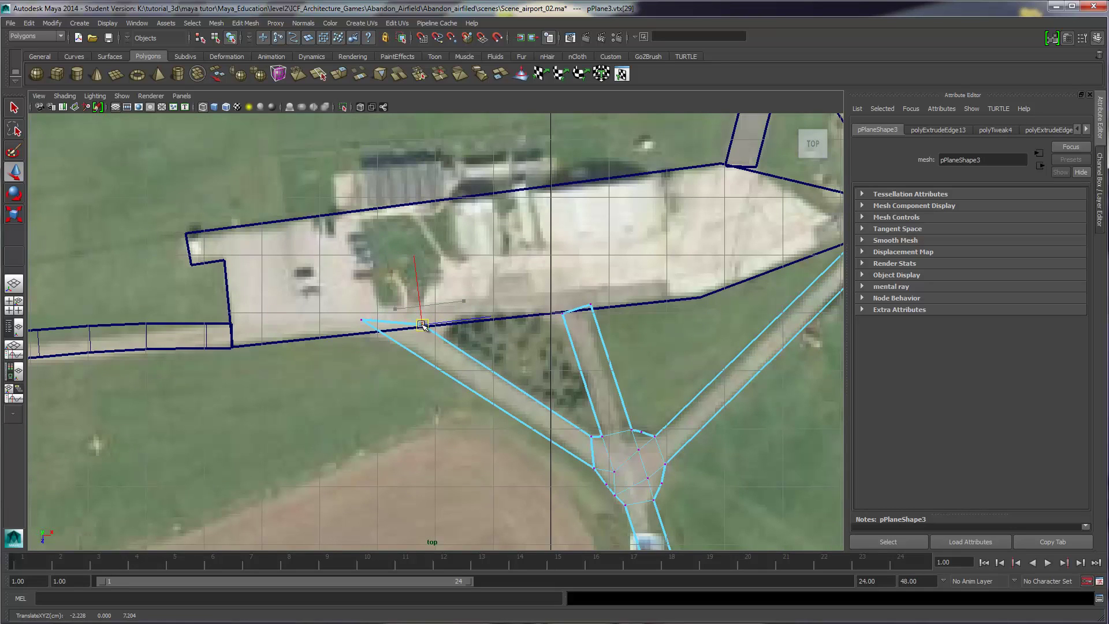
left_click(362, 320)
left_click_drag(362, 321, 378, 334)
left_click(563, 313)
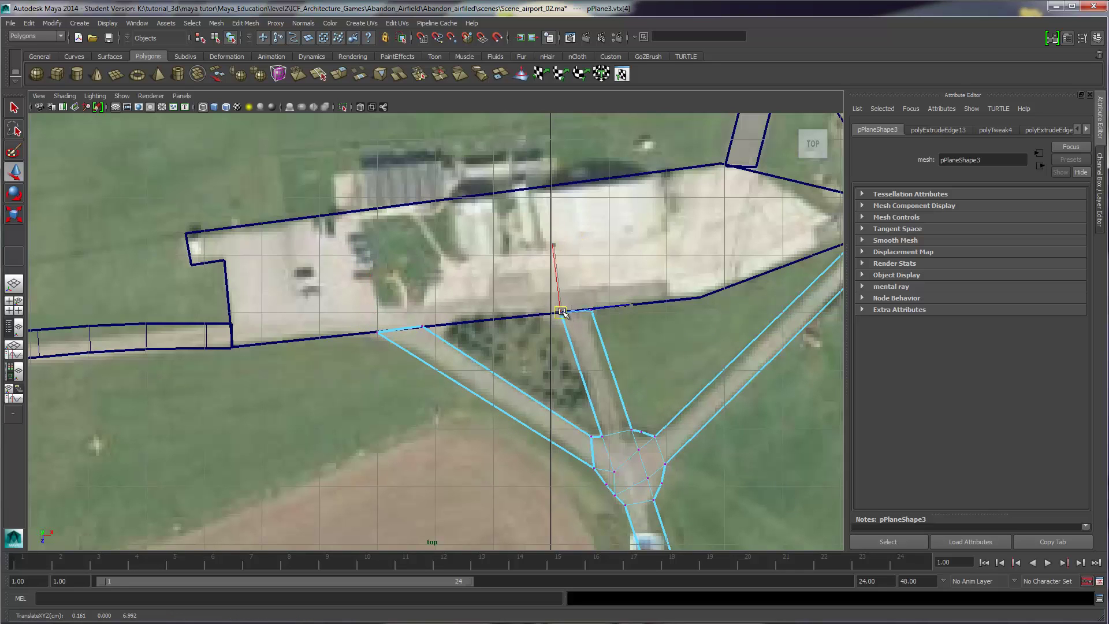
Move the long diagonal road's two end vertices to the apron's upper edge near its tip and the hangar plot's nearest corner
middle_click_drag(588, 271, 199, 297, "alt")
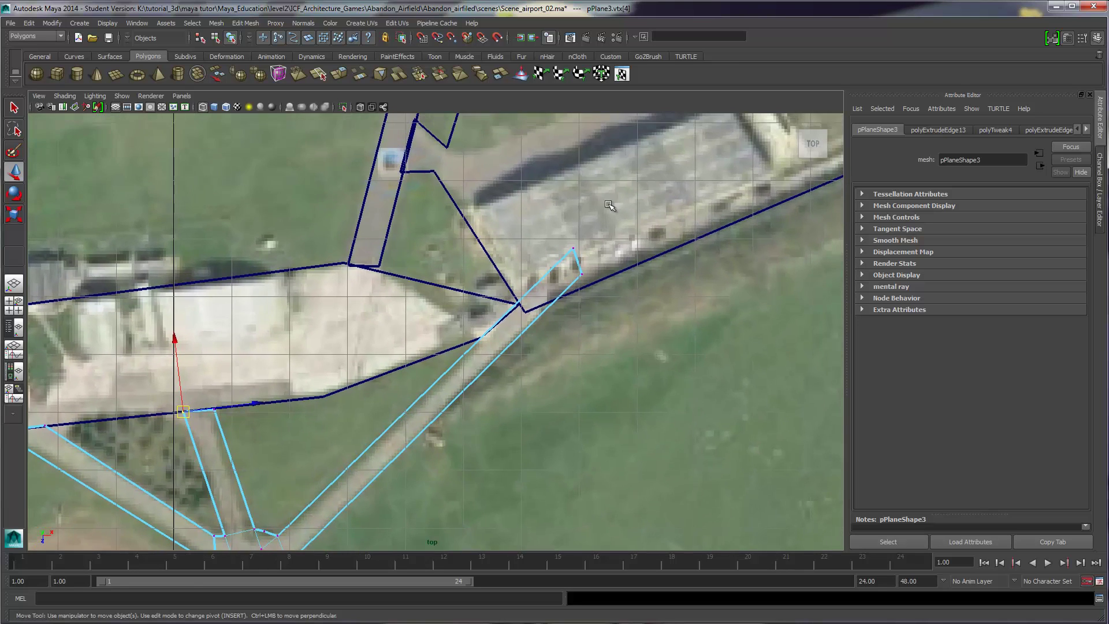
left_click_drag(559, 233, 480, 337)
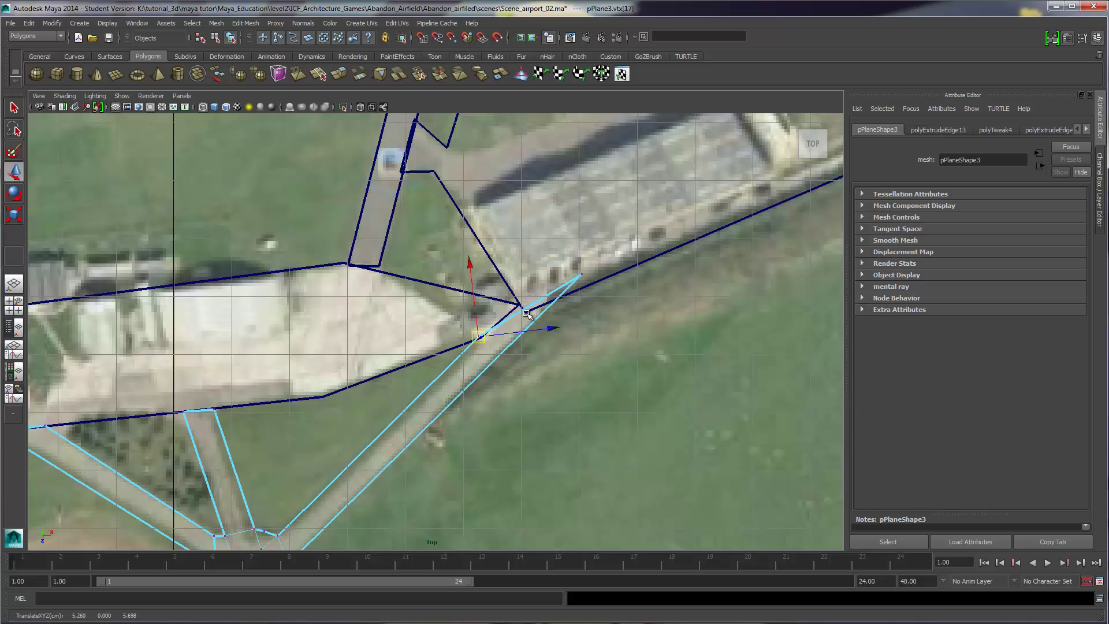
left_click_drag(572, 266, 528, 313)
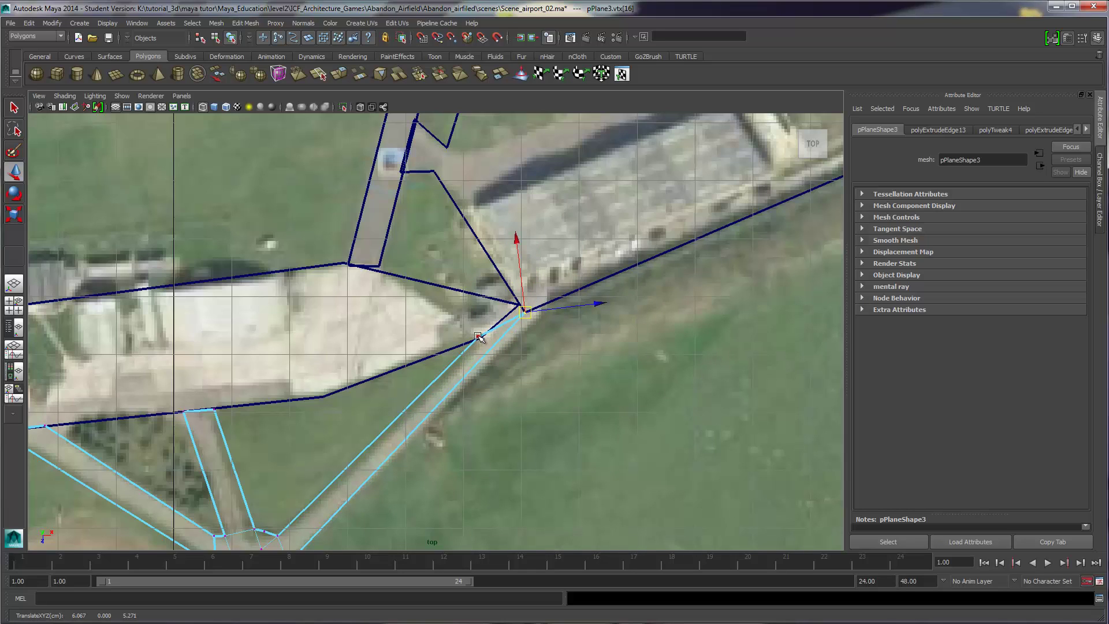
left_click(478, 336)
left_click_drag(478, 336, 495, 300)
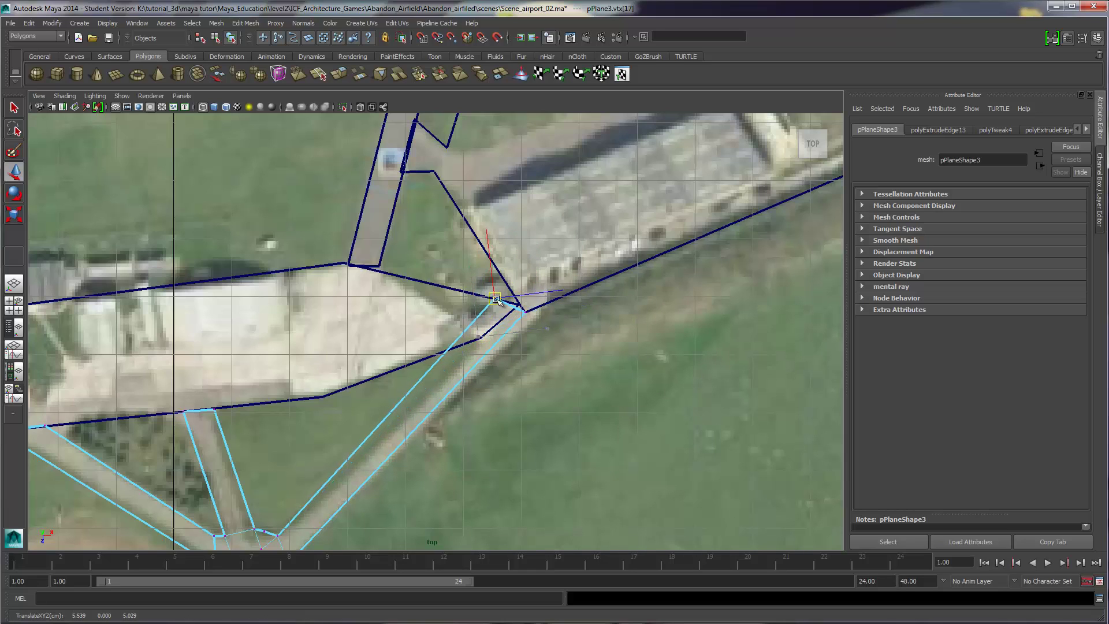
Nudge the diagonal road's outer end vertex slightly past the hangar plot's corner so the shapes overlap
left_click(526, 313)
scroll(535, 332, "up", 2)
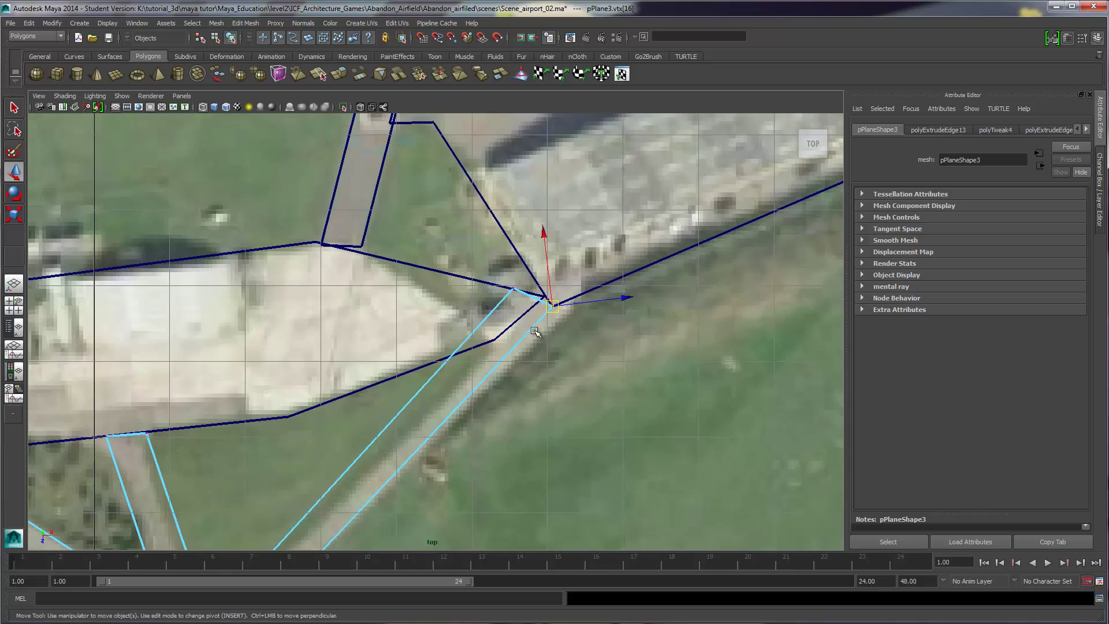
scroll(535, 332, "up", 2)
left_click_drag(603, 296, 613, 286)
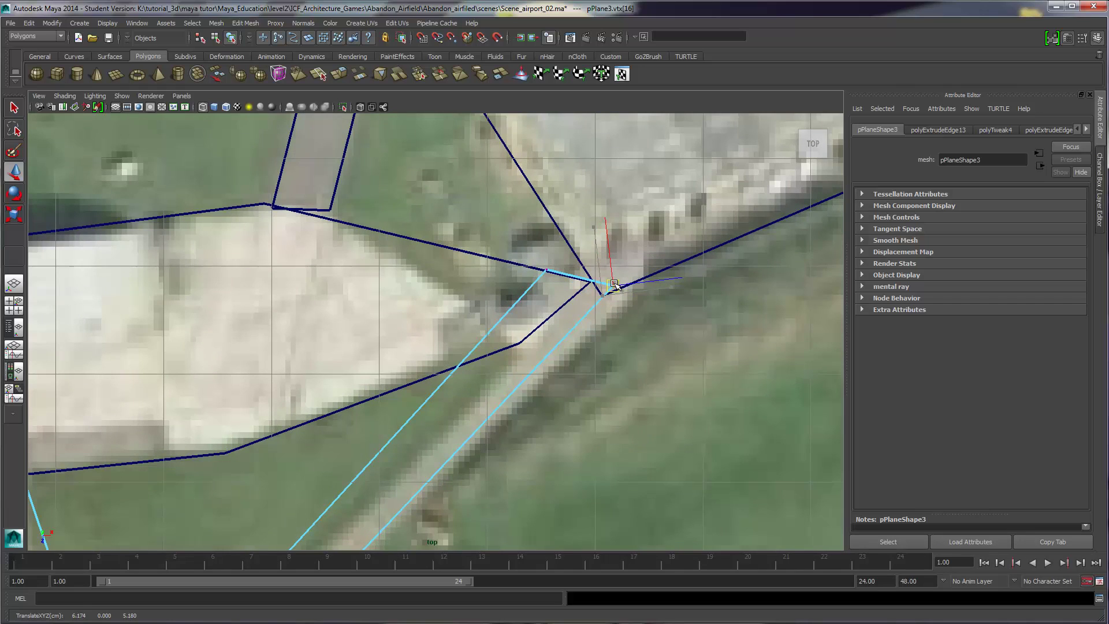
scroll(615, 286, "down", 1)
scroll(546, 267, "down", 3)
scroll(468, 251, "up", 3)
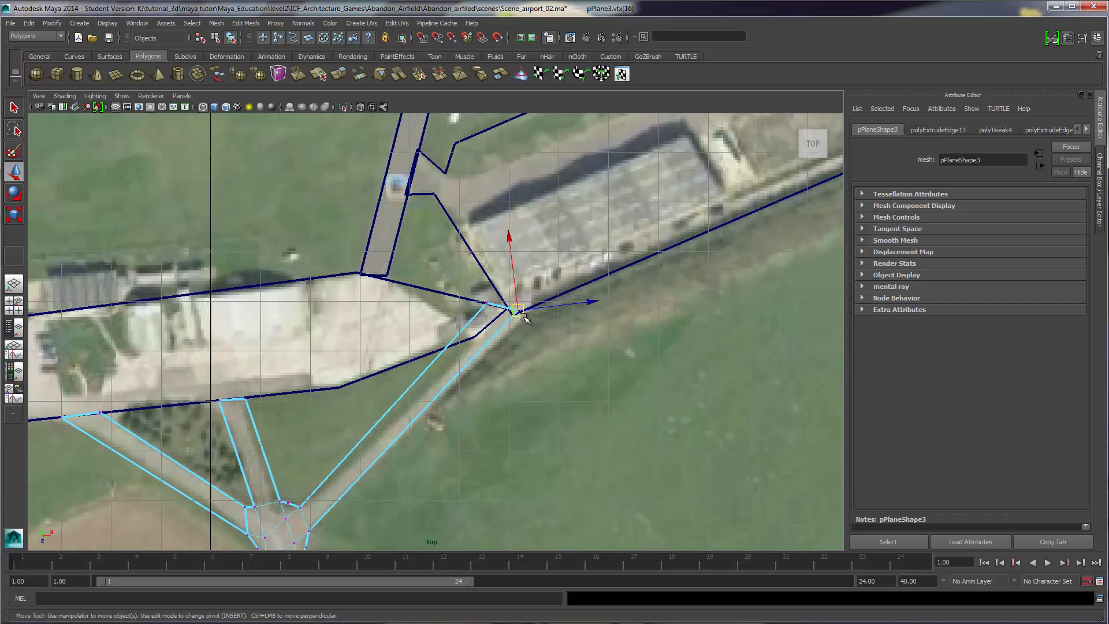
Edit the runway mesh's vertices and adjust the straight taxiway's two end vertices to meet the apron's upper edge
scroll(472, 313, "down", 4)
scroll(461, 270, "up", 3)
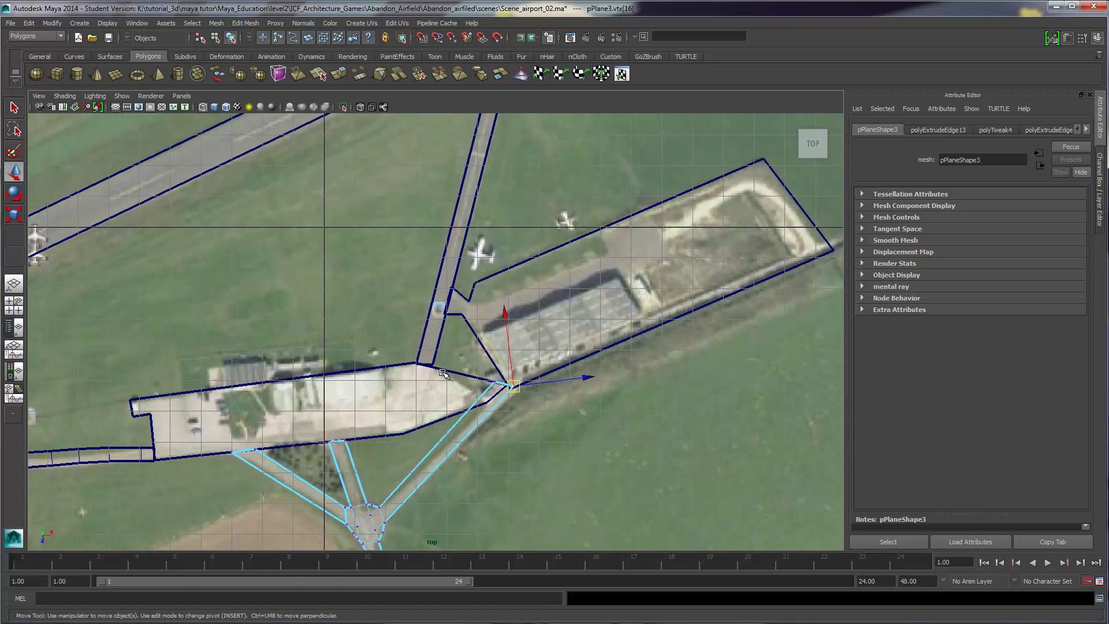
scroll(436, 375, "up", 1)
middle_click_drag(427, 385, 460, 342, "alt")
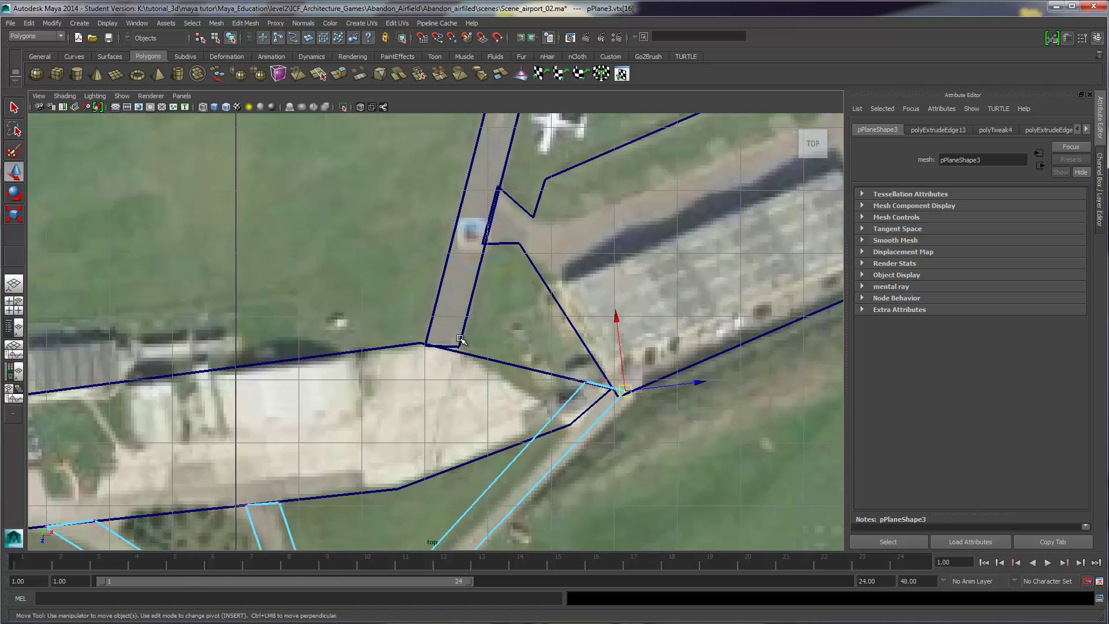
left_click(460, 350)
right_click_drag(460, 347, 404, 348)
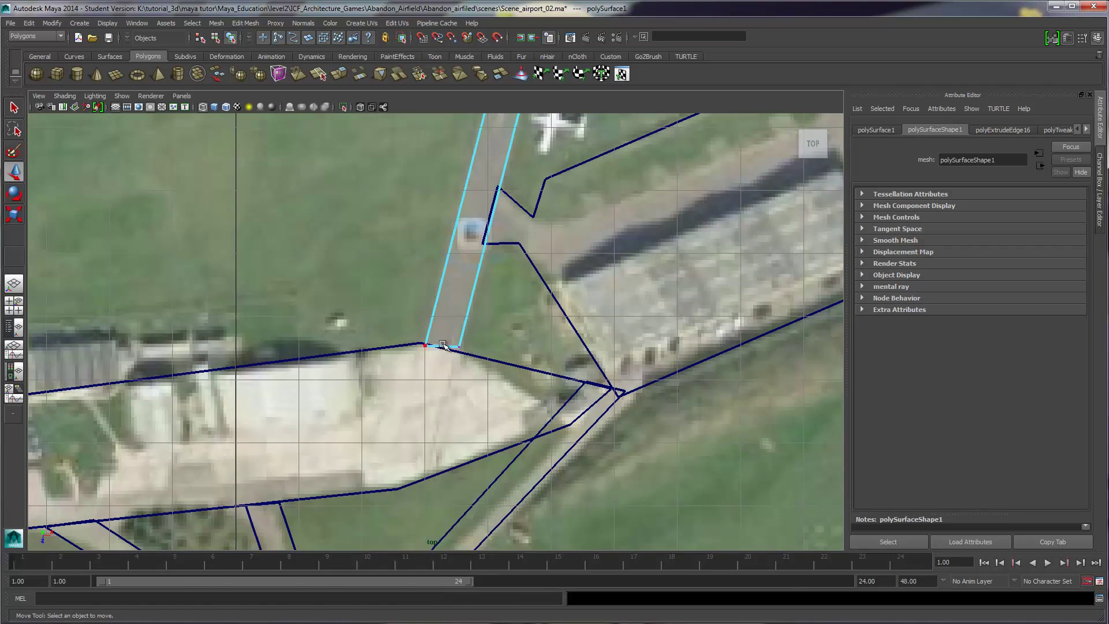
left_click(460, 347)
left_click_drag(462, 350, 424, 342)
left_click(427, 348)
Take the runway mesh out of vertex editing and select it as a whole object
scroll(424, 343, "down", 5)
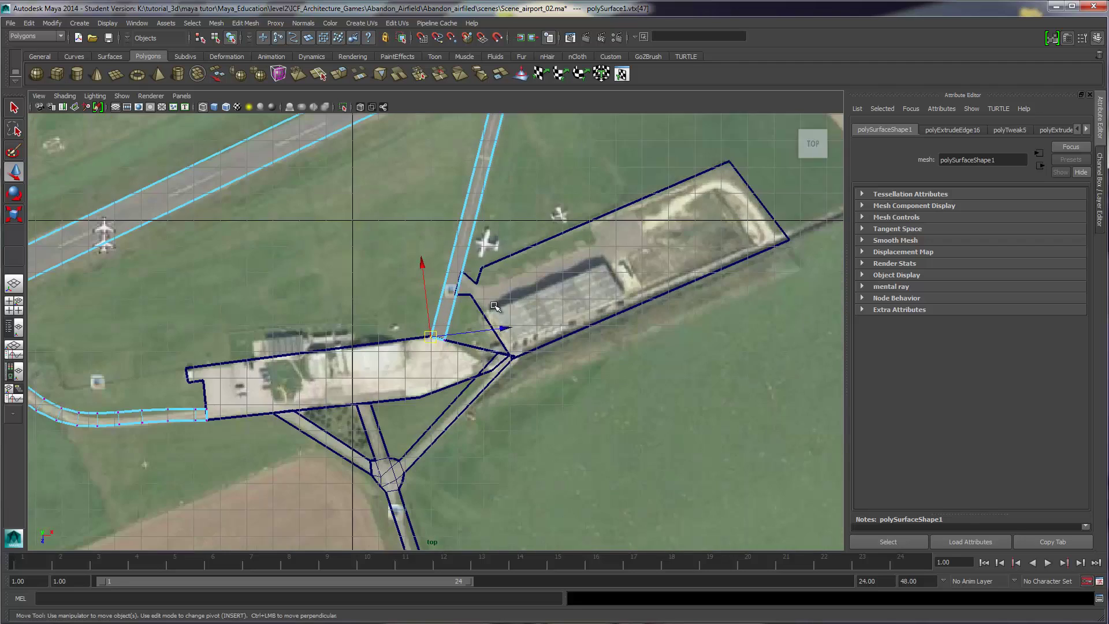
scroll(416, 358, "down", 3)
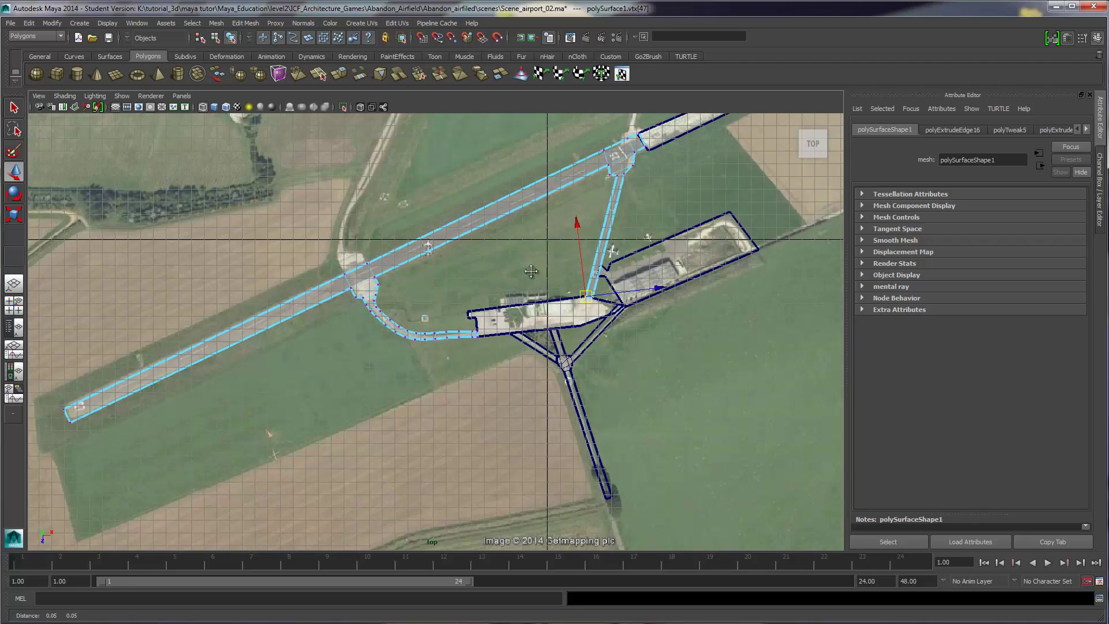
middle_click_drag(562, 235, 518, 326, "alt")
left_click(442, 360)
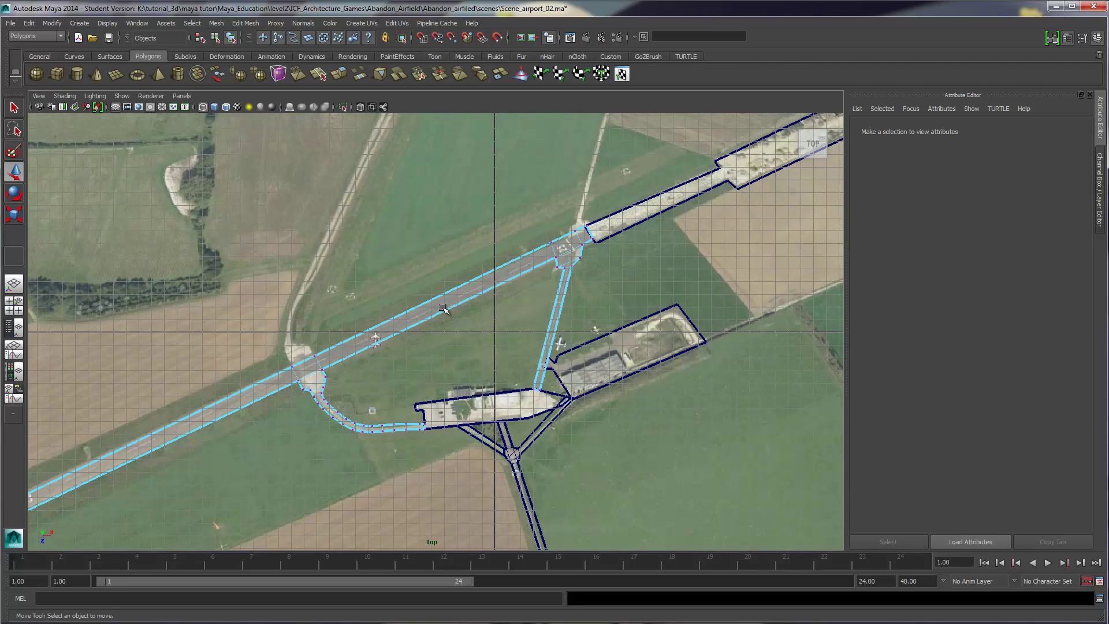
right_click_drag(442, 308, 490, 292)
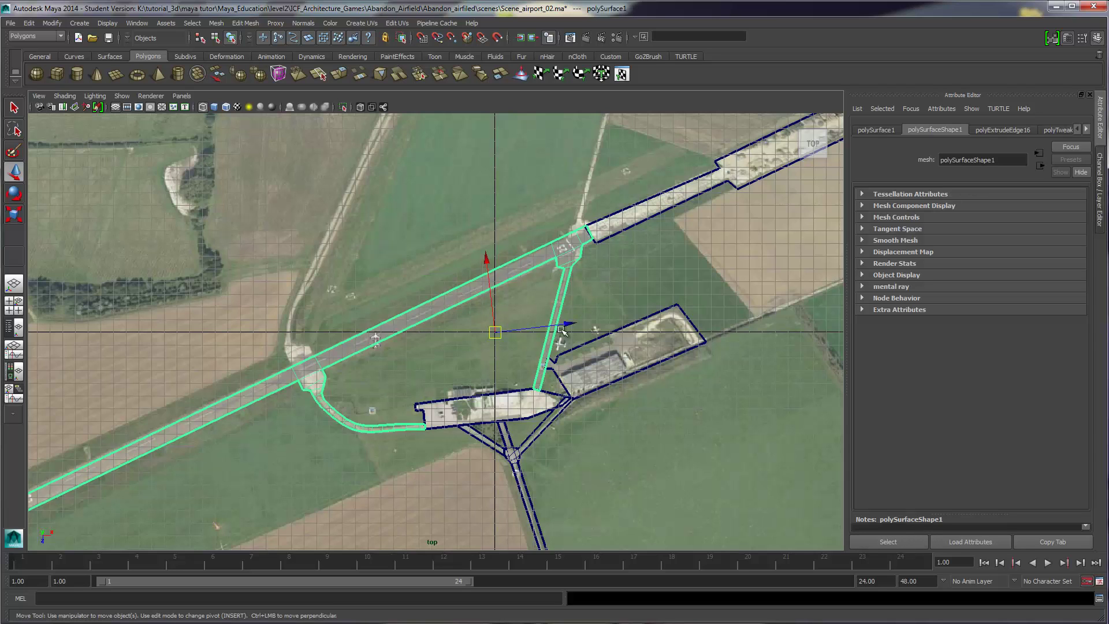
Edit the vertices of the pale runway extension and align its upper corner with the end corner of the runway
left_click(616, 237)
scroll(616, 237, "up", 5)
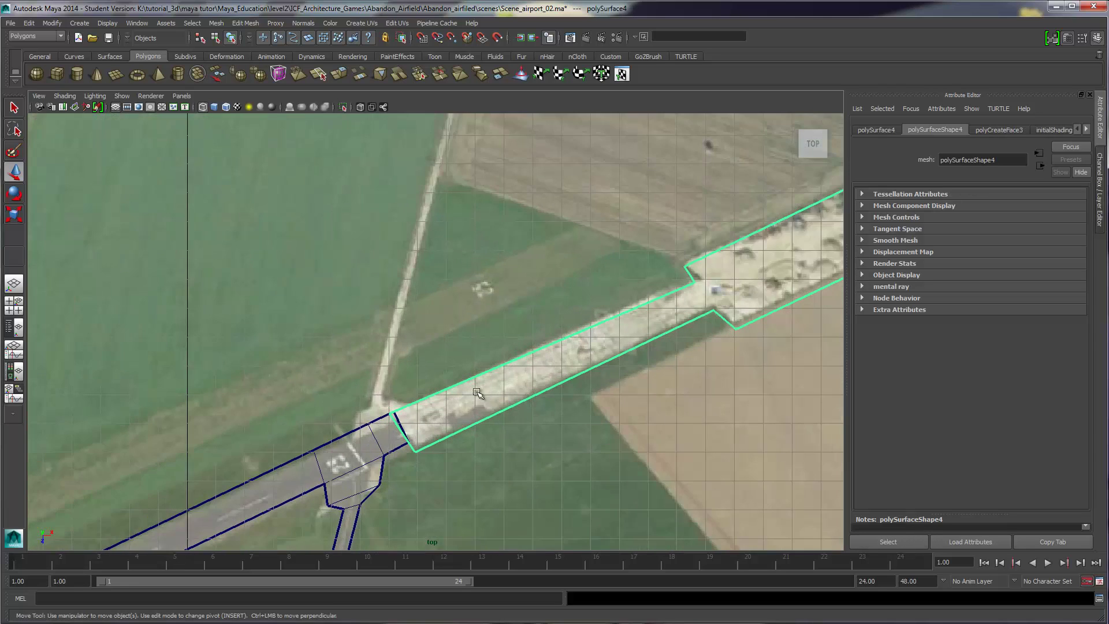
right_click_drag(378, 445, 326, 429)
left_click(375, 440)
left_click_drag(376, 442, 381, 438)
middle_click_drag(381, 437, 433, 149, "alt")
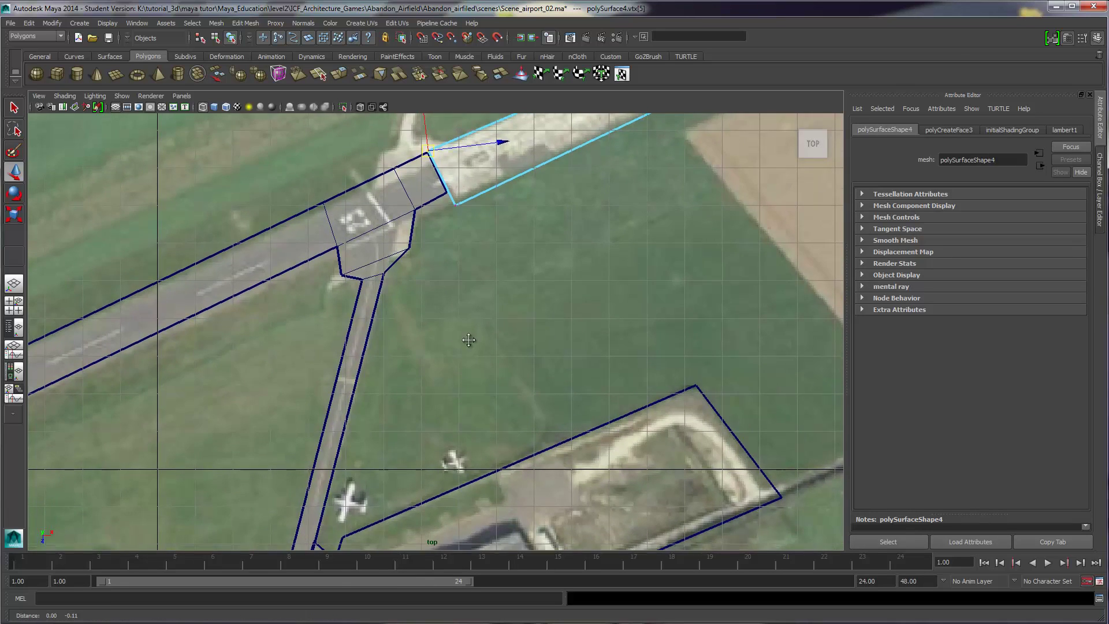
Move the runway mesh's vertex at the west corner of the curved taxiway's pad slightly outward to match the photo
middle_click_drag(520, 470, 532, 322, "alt")
middle_click_drag(410, 347, 407, 379, "alt")
left_click(420, 318)
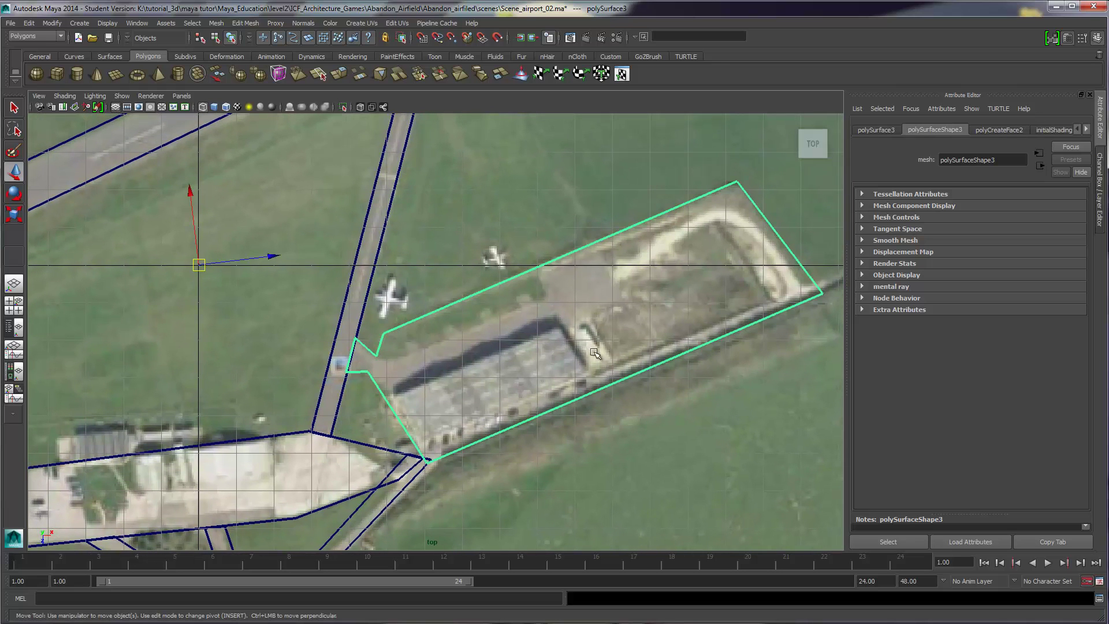
middle_click_drag(609, 246, 732, 151, "alt")
mouse_move(218, 423)
middle_mouse_down("alt")
mouse_move(267, 378)
mouse_move(411, 349)
mouse_move(596, 389)
middle_mouse_up("alt")
middle_click_drag(163, 232, 219, 330, "alt")
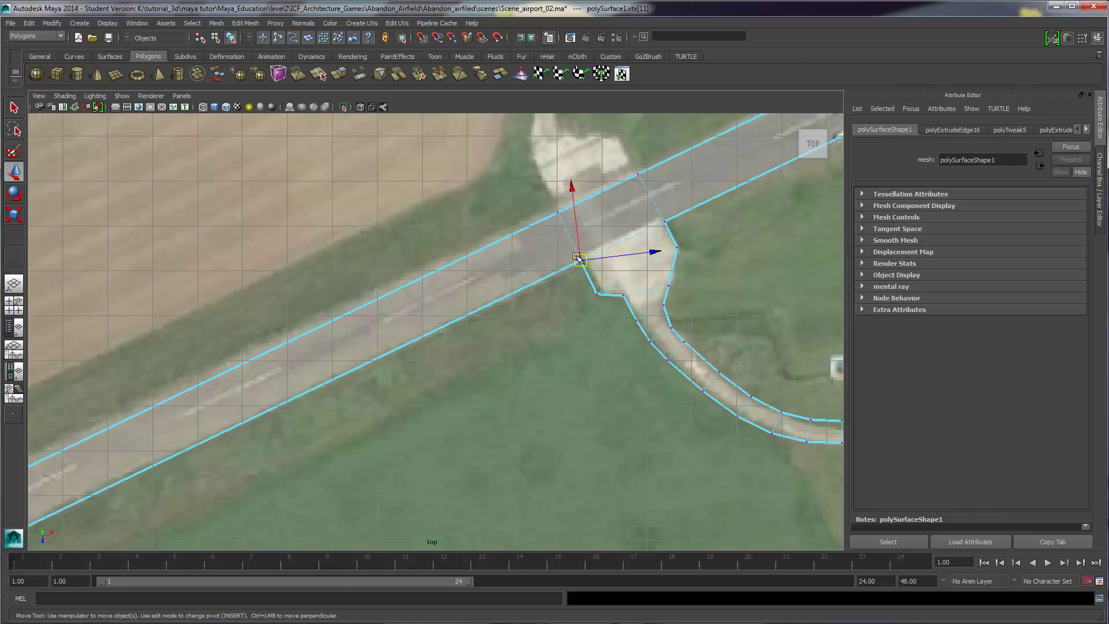
middle_click_drag(581, 260, 539, 292, "alt")
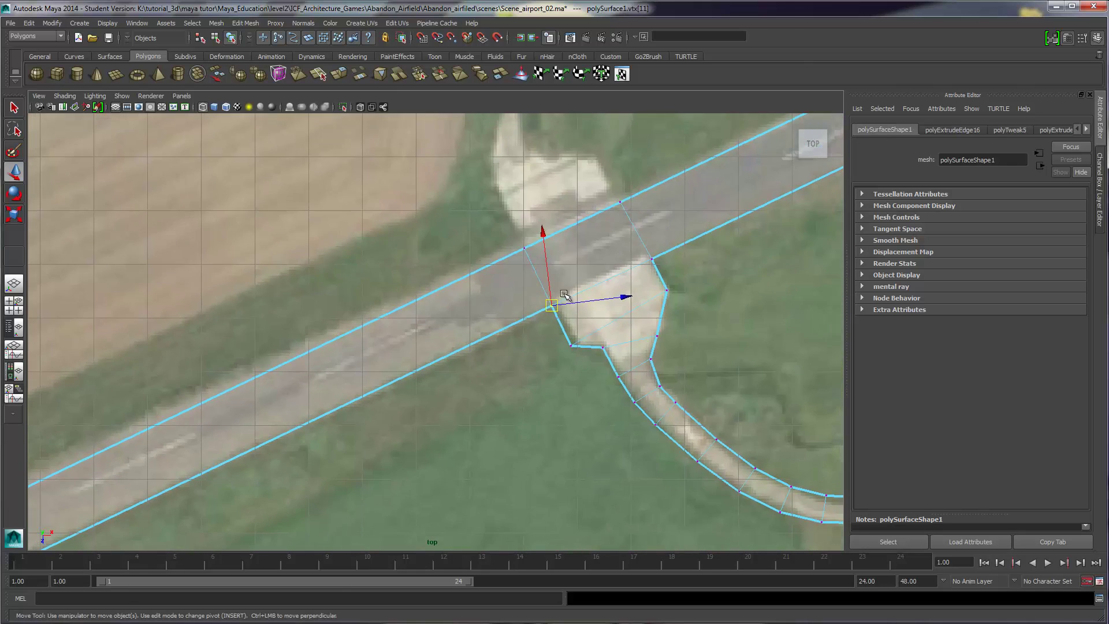
left_click_drag(539, 292, 550, 314)
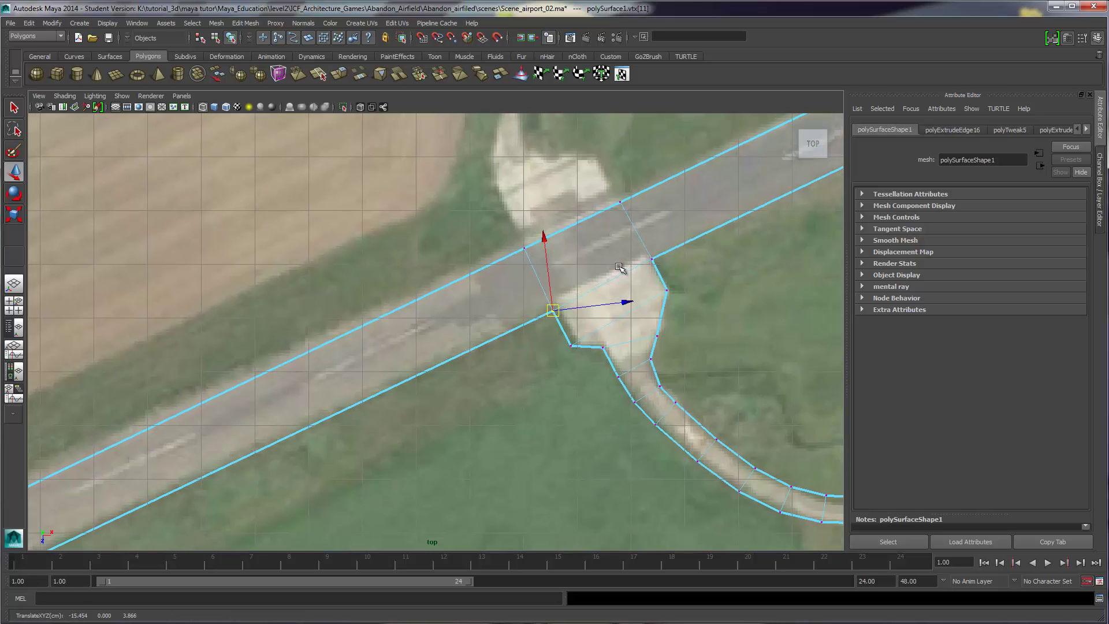
Adjust the vertices along the east edge of the curved taxiway's pad to follow the pavement in the photo
middle_click_drag(629, 261, 568, 328, "alt")
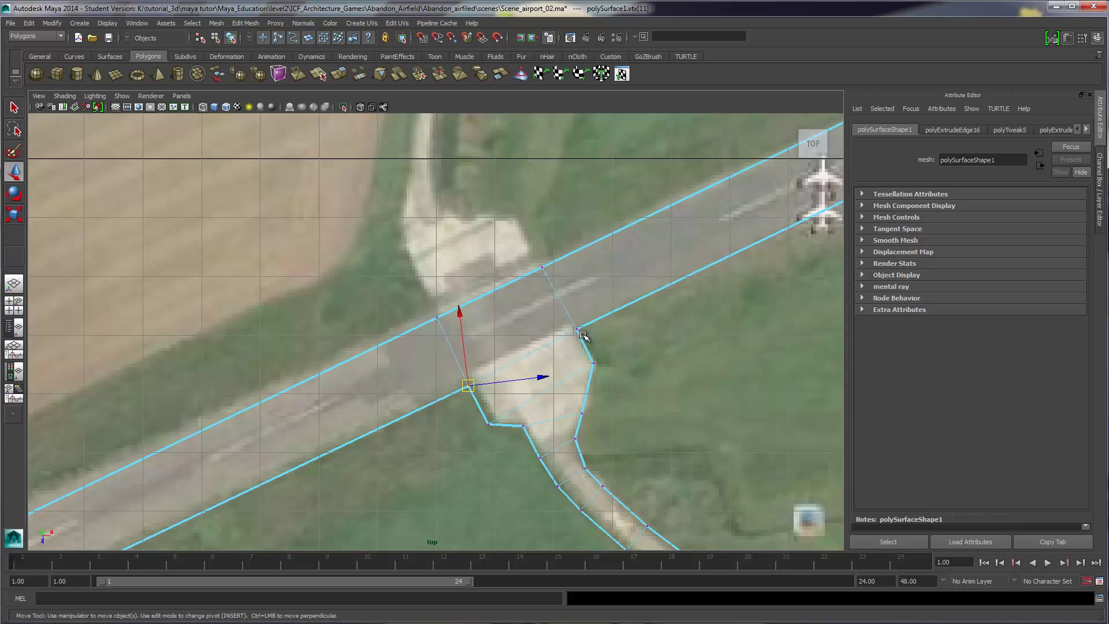
left_click(580, 331)
left_click_drag(580, 331, 598, 364)
left_click(600, 365)
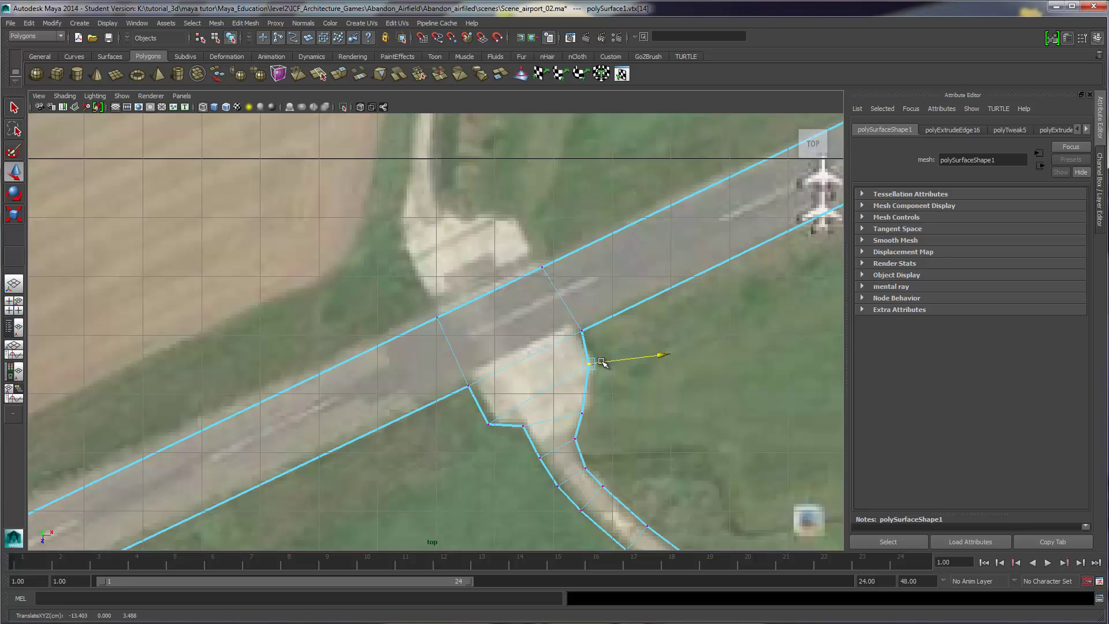
left_click(581, 409)
middle_click_drag(598, 404, 537, 291, "alt")
left_click(525, 354)
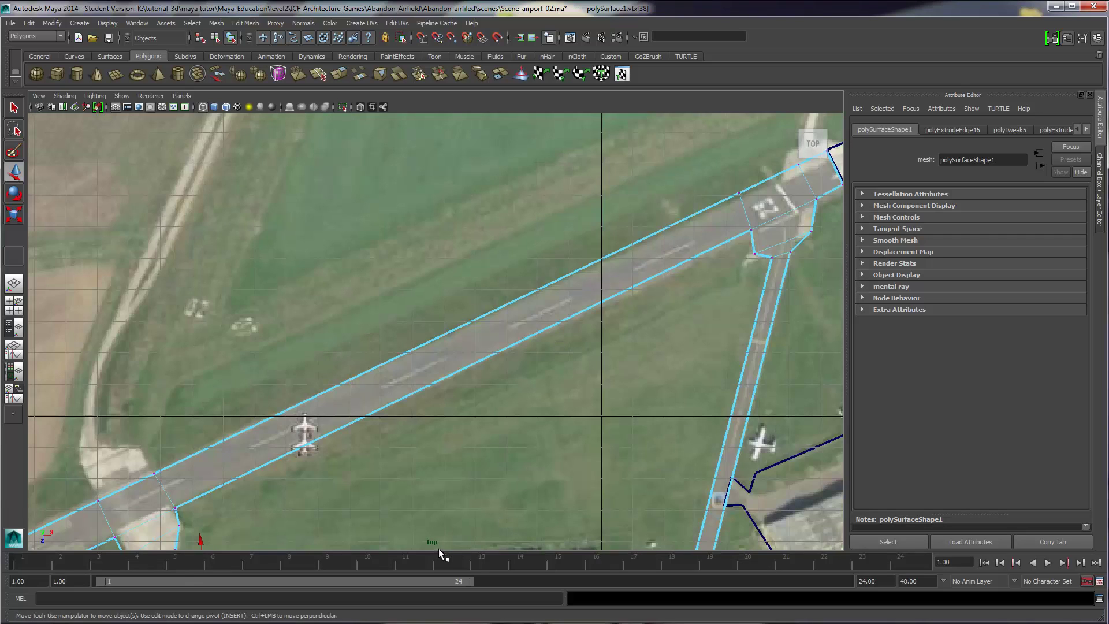
Try to lower a corner vertex of the hangar plot in the perspective view and undo the move
middle_click_drag(765, 271, 552, 317, "alt")
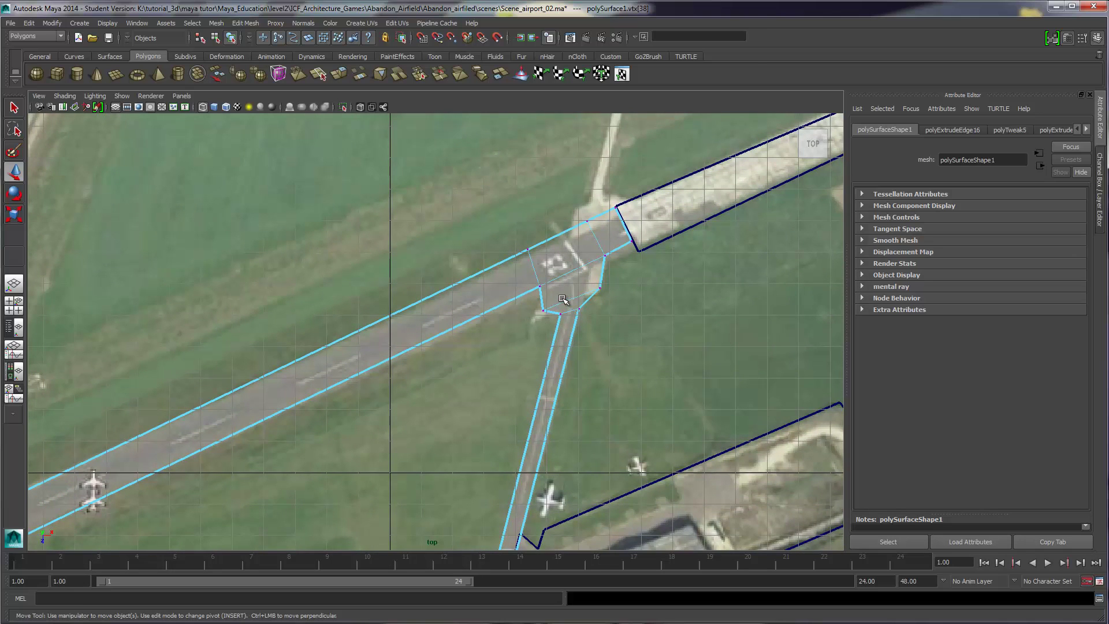
scroll(563, 299, "up", 1)
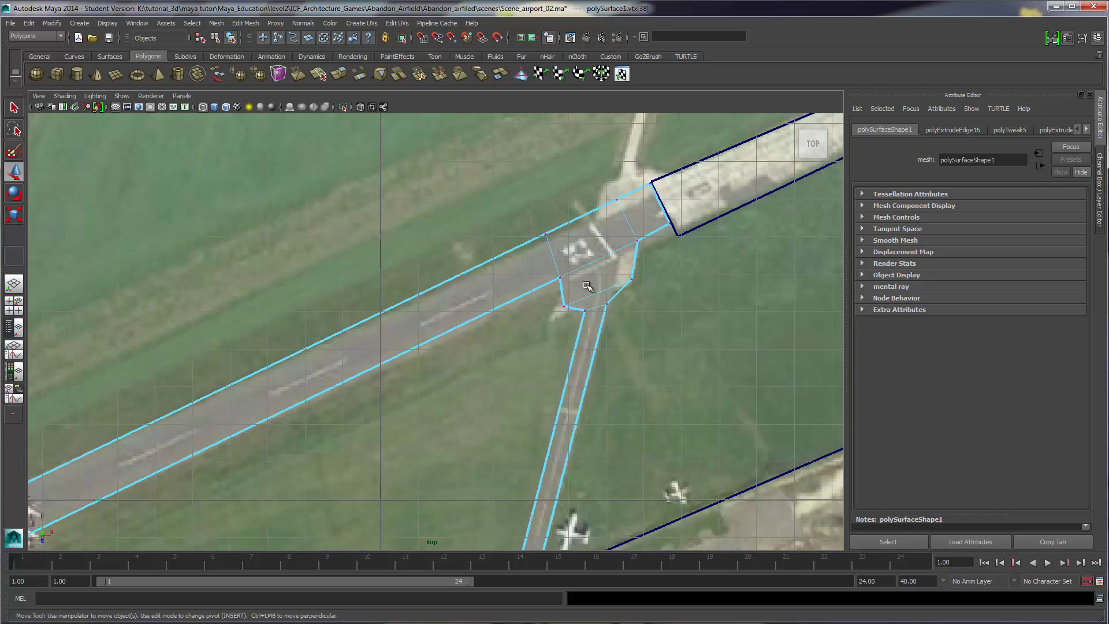
left_click(559, 278)
key("space")
key("space")
left_click_drag(525, 354, 560, 347, "alt")
right_click_drag(560, 318, 532, 309)
left_click_drag(565, 332, 444, 378)
key("ctrl+z")
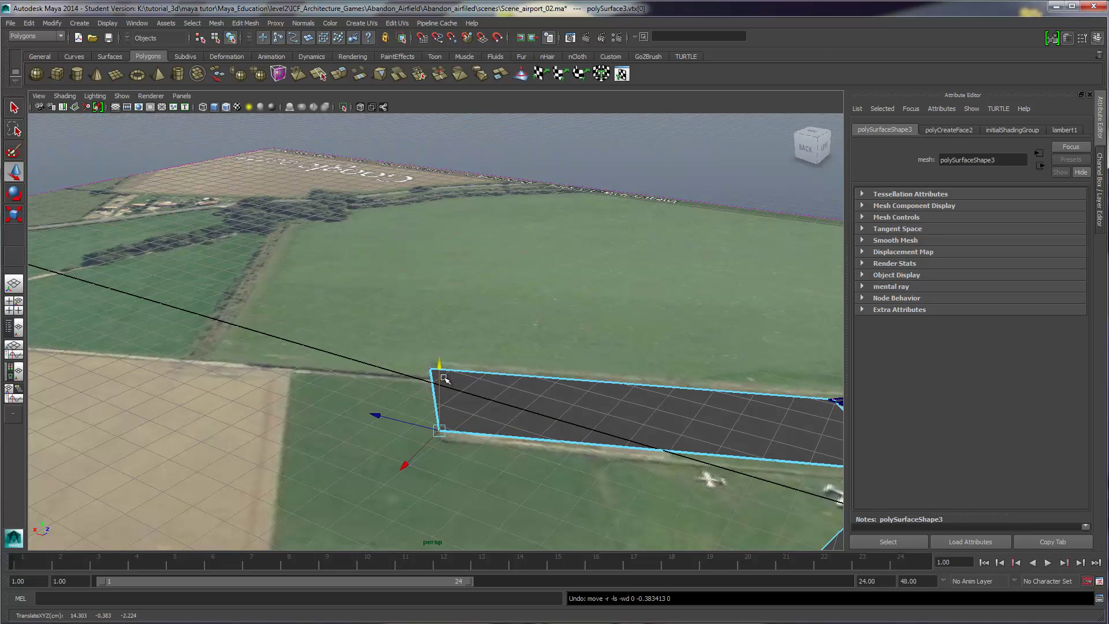
scroll(490, 385, "down", 5)
scroll(488, 384, "up", 2)
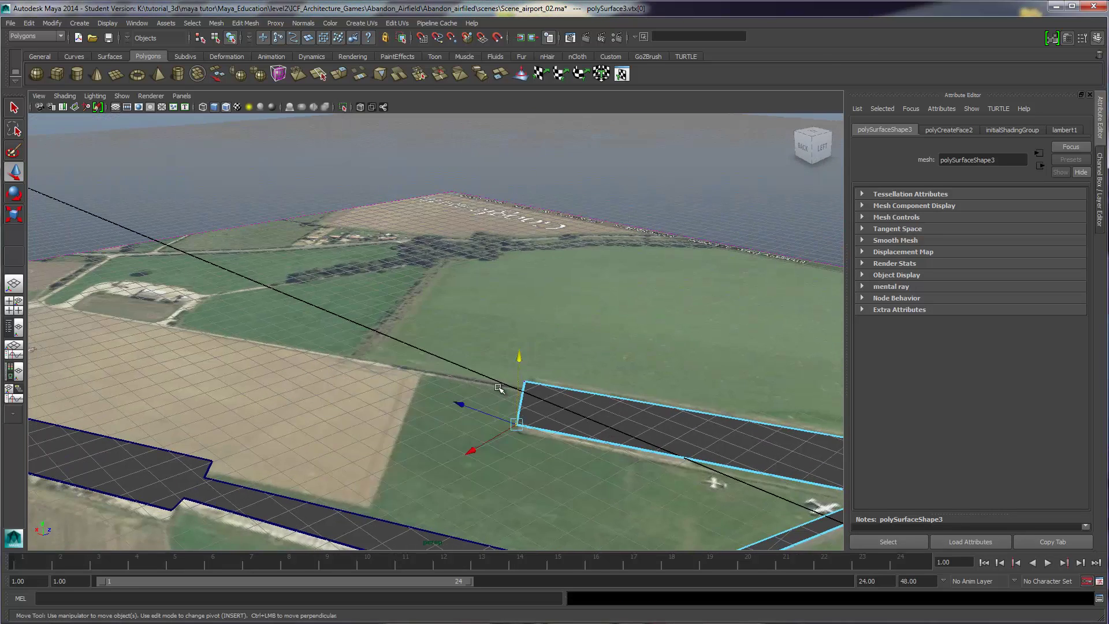
Return to the top view, take the runway mesh out of vertex editing and clear the selection
key("space")
key("space")
scroll(426, 347, "down", 4)
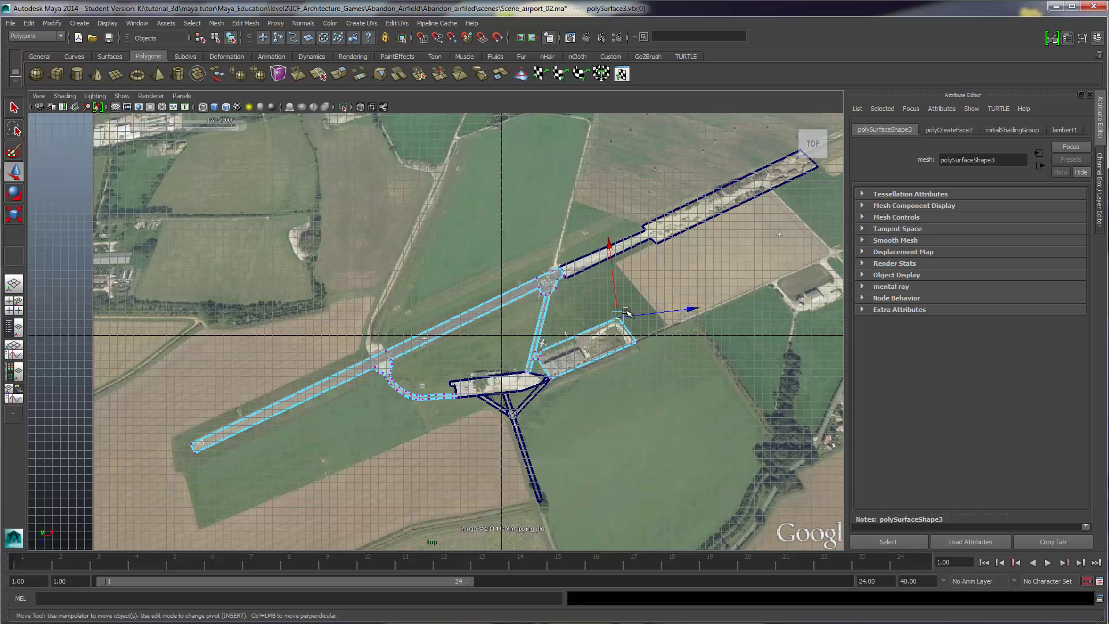
scroll(571, 322, "up", 2)
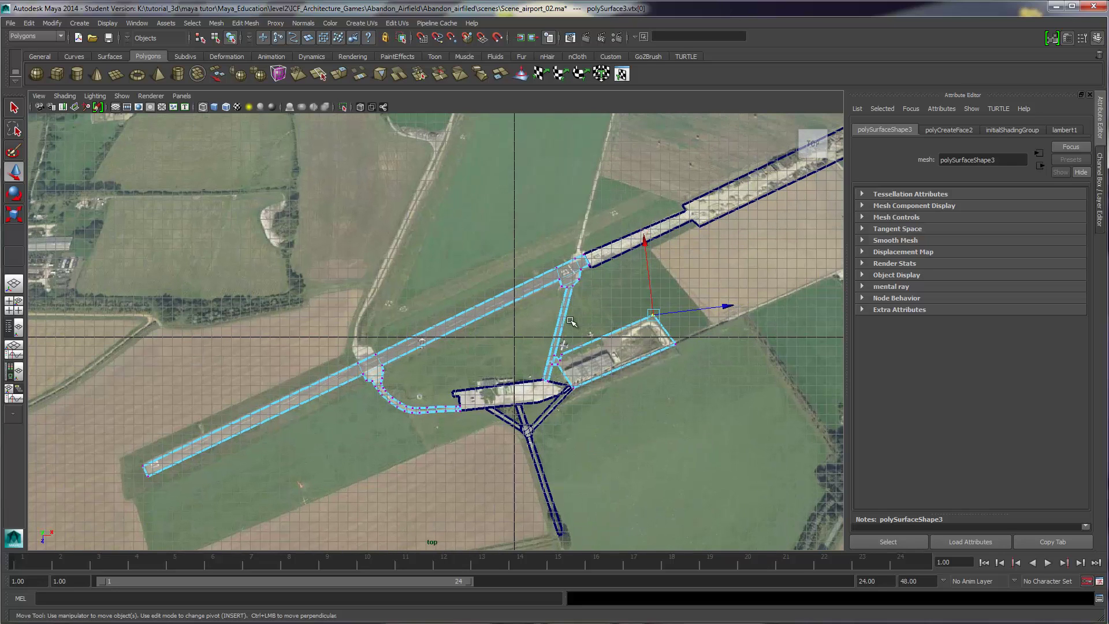
right_click_drag(568, 279, 546, 271)
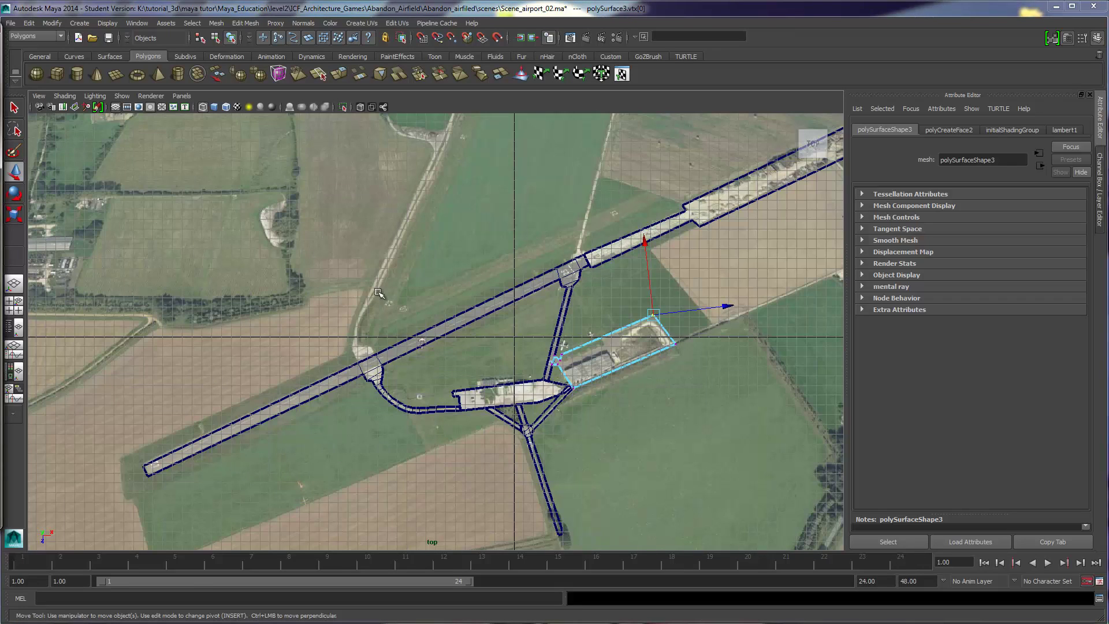
left_click(374, 338)
scroll(372, 323, "down", 5)
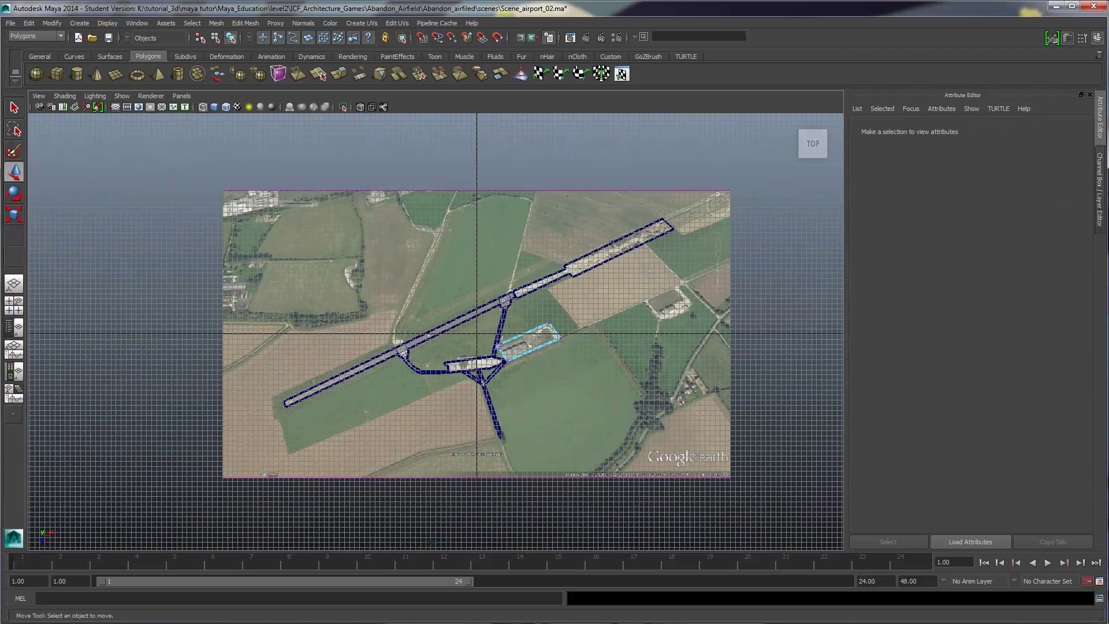
Switch to the web browser and look through the Islands board on Pinterest
key("alt+Tab")
left_click_drag(517, 49, 629, 49)
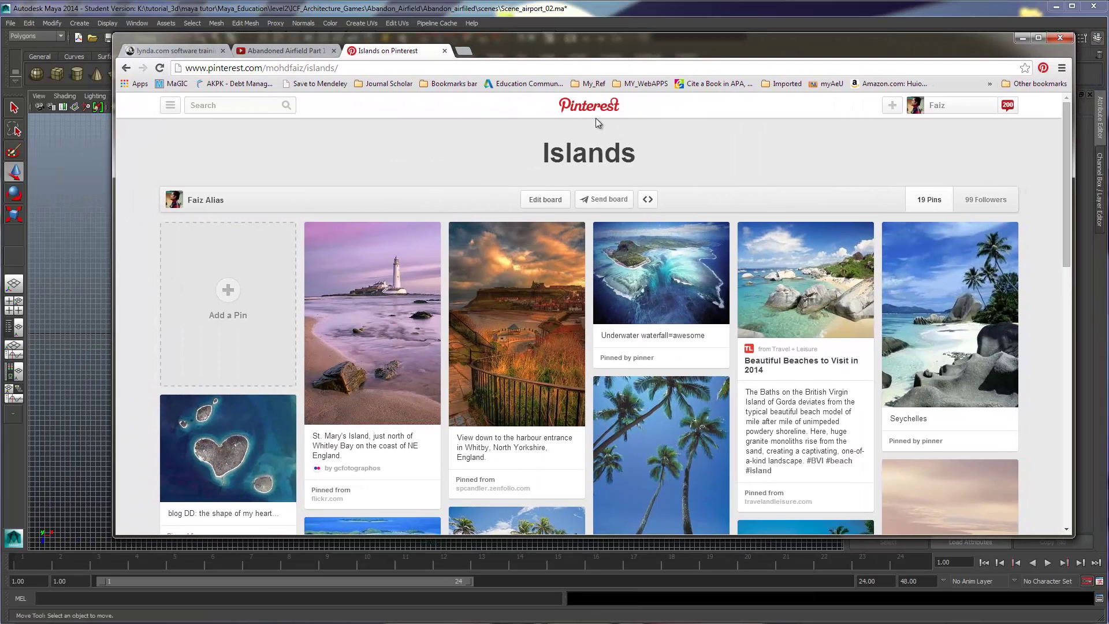
scroll(508, 346, "down", 2)
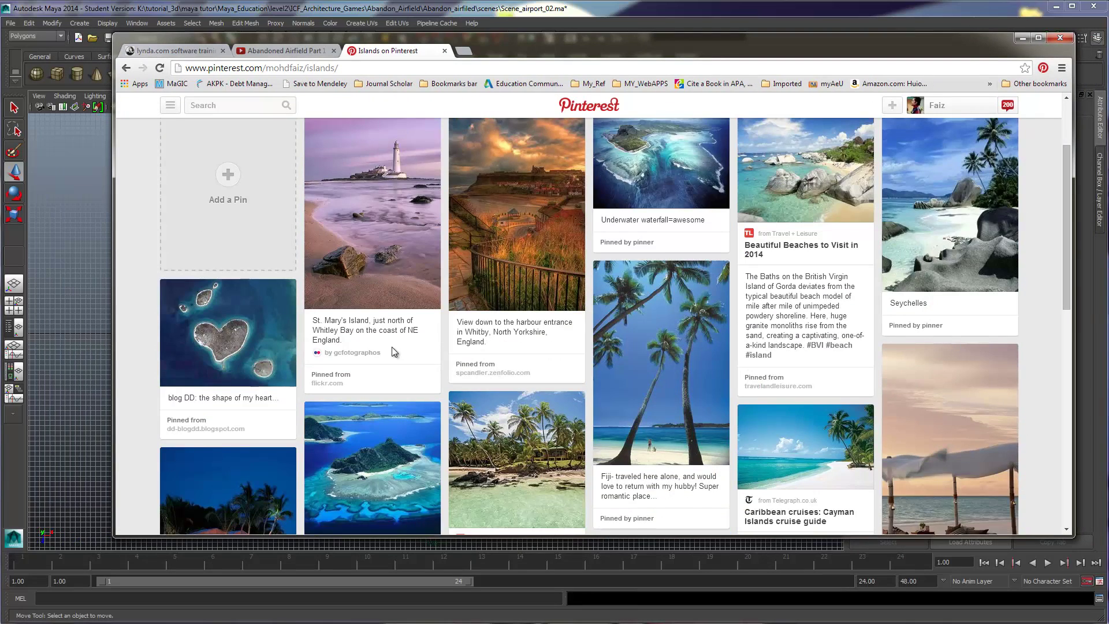
Browse the pins on the Islands board and view the Mamanuca Islands photo enlarged, closing it when finished
scroll(395, 352, "up", 2)
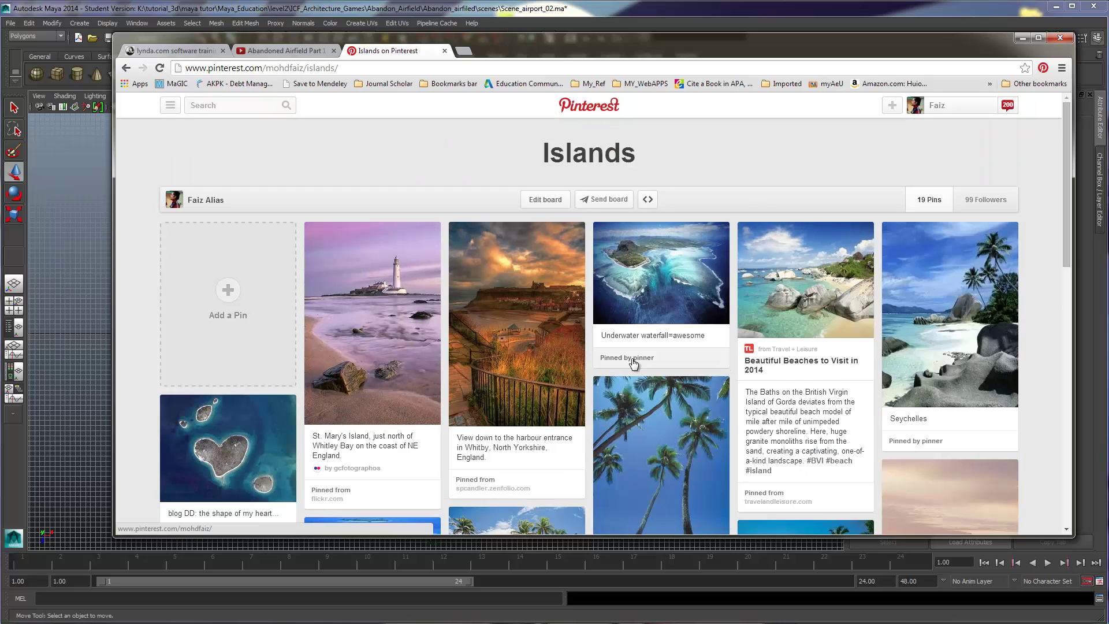
scroll(643, 224, "down", 10)
scroll(644, 225, "up", 10)
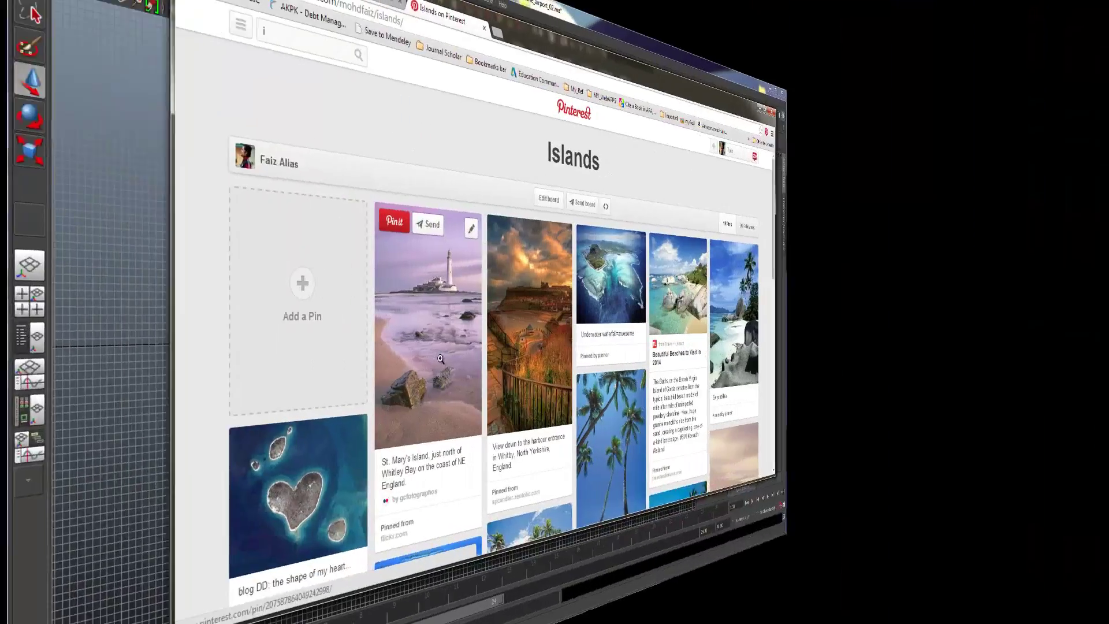
scroll(360, 337, "down", 3)
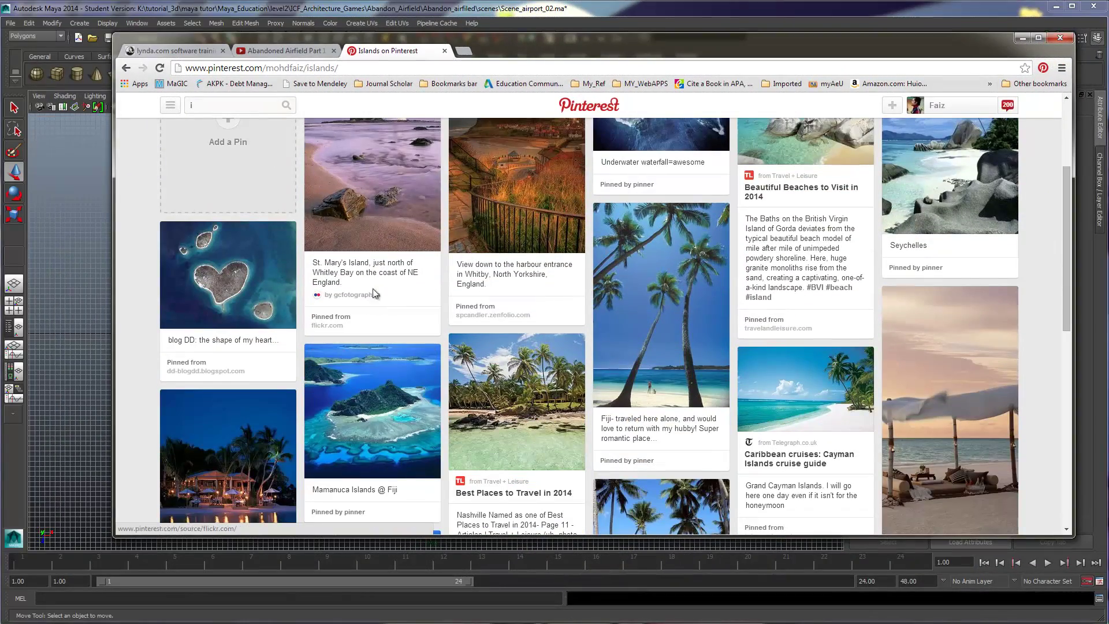
scroll(514, 335, "down", 2)
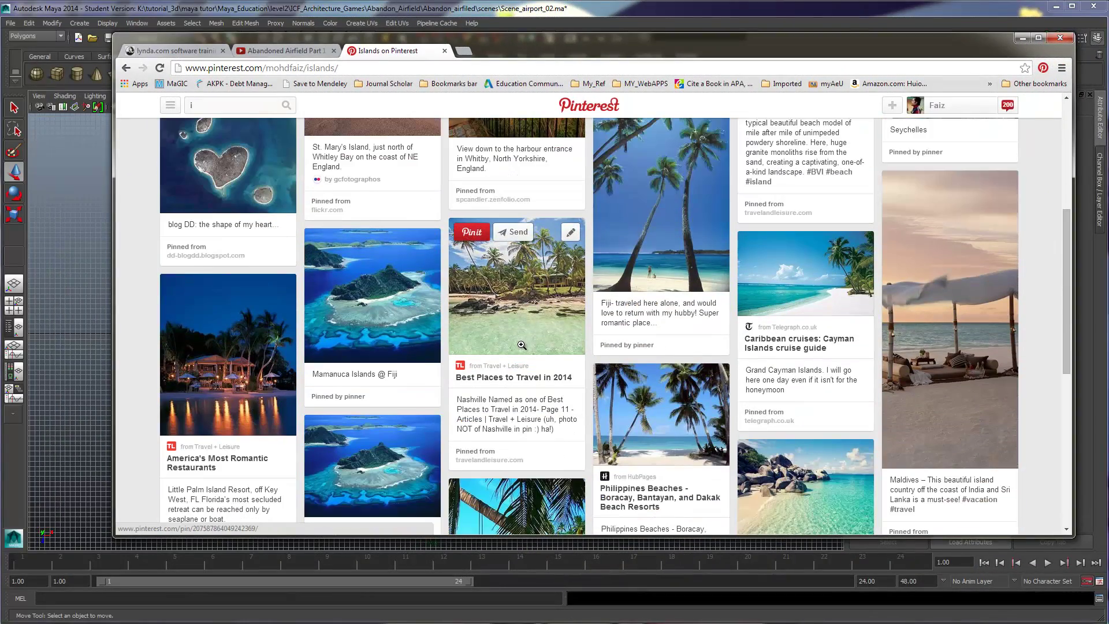
scroll(522, 345, "up", 1)
scroll(485, 367, "down", 1)
left_click(373, 298)
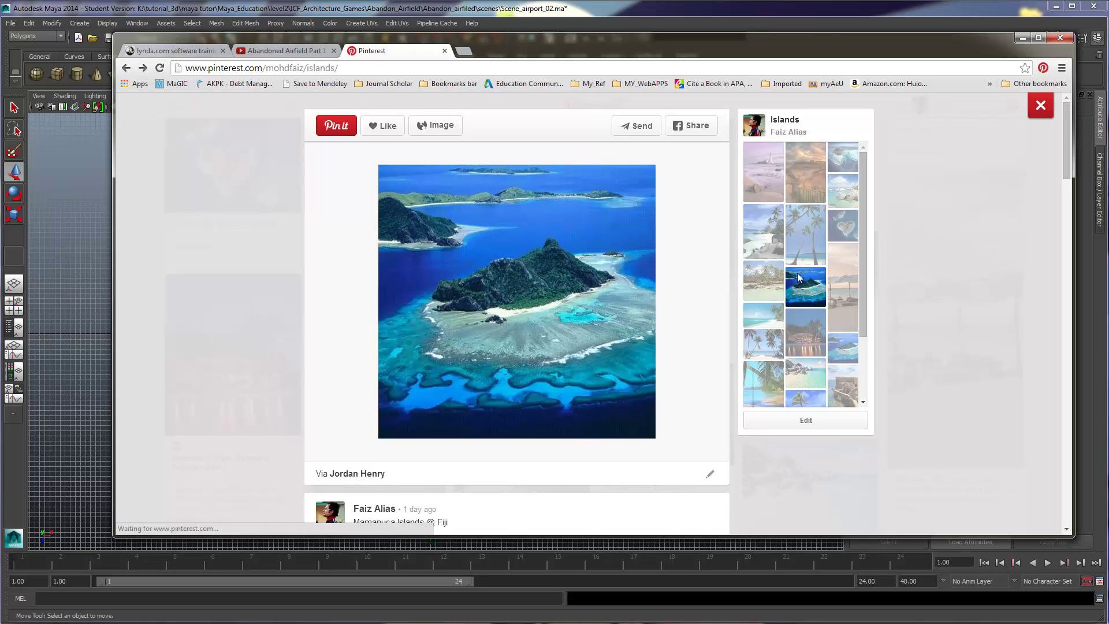
left_click(1040, 105)
View the "10 Best Beach Trip Destinations In The World" pin of Pinel Island enlarged, and return to the board
scroll(707, 328, "down", 10)
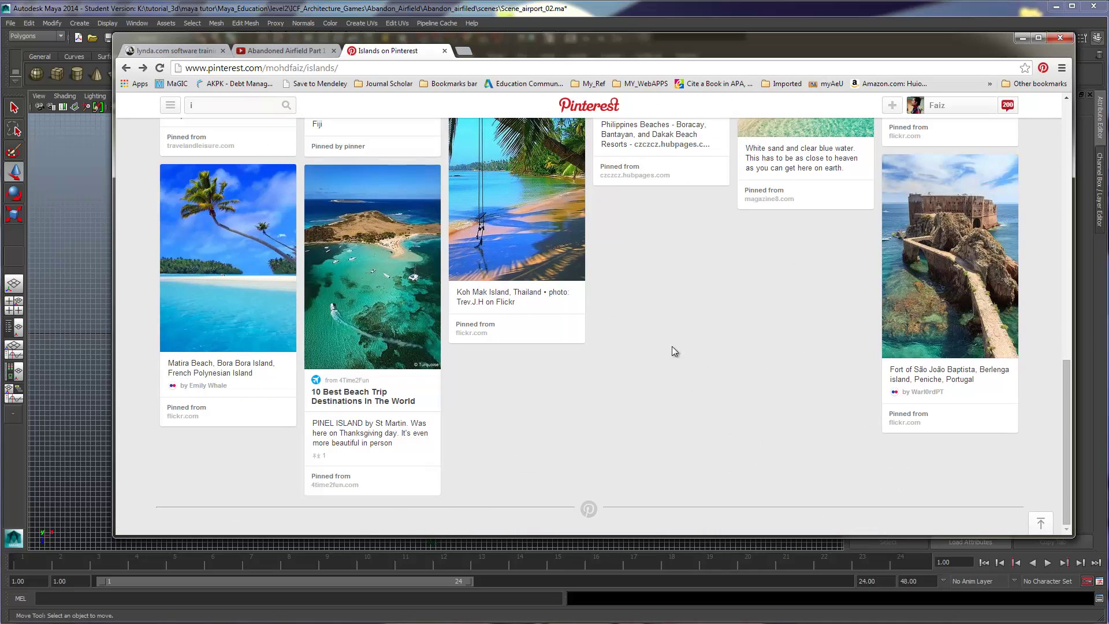
left_click(401, 315)
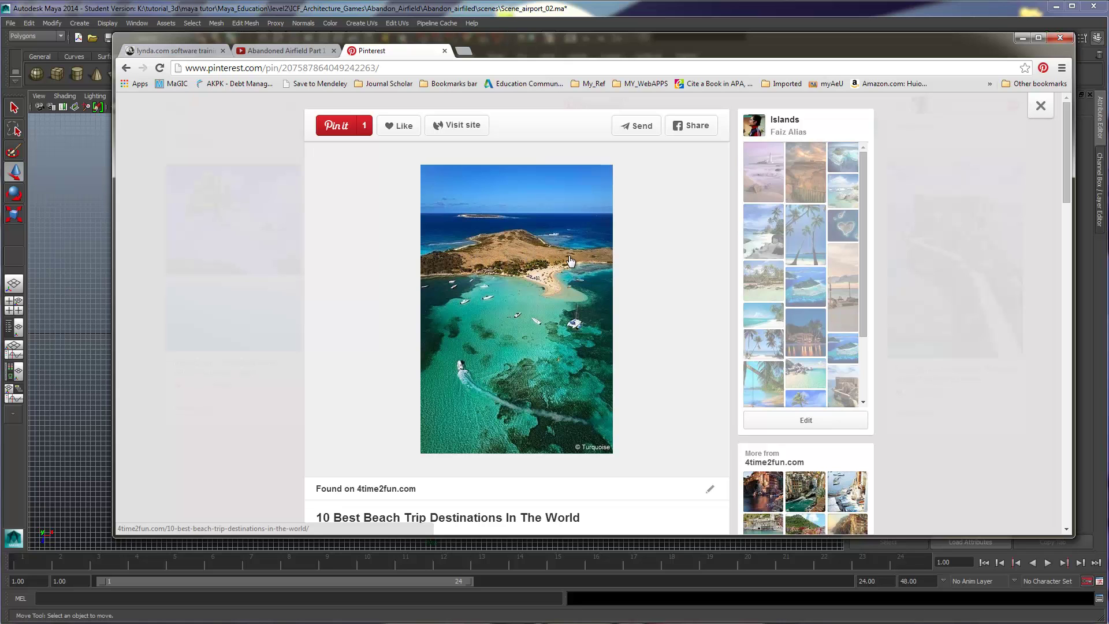
left_click(1040, 105)
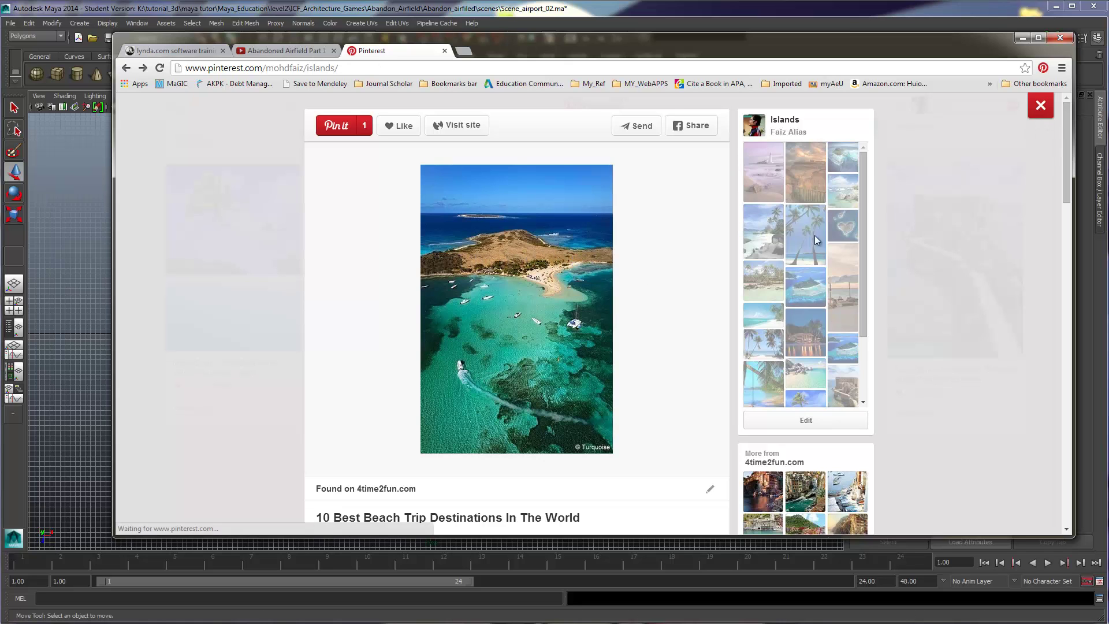
View the "Underwater waterfall" island pin near the start of the board enlarged, and close it
scroll(322, 370, "up", 6)
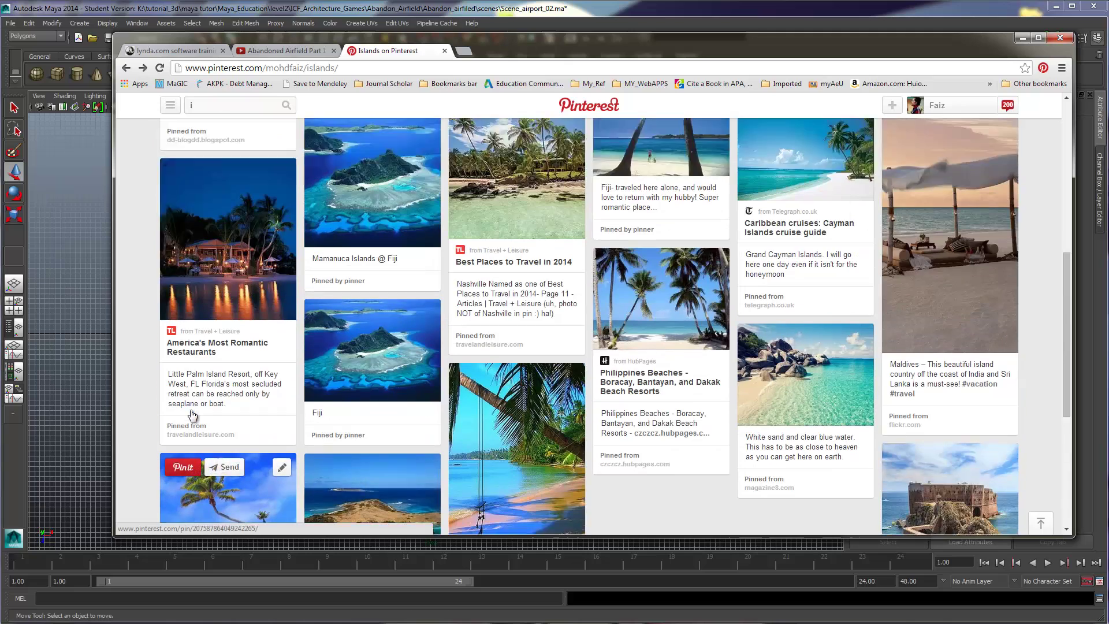
scroll(323, 375, "up", 6)
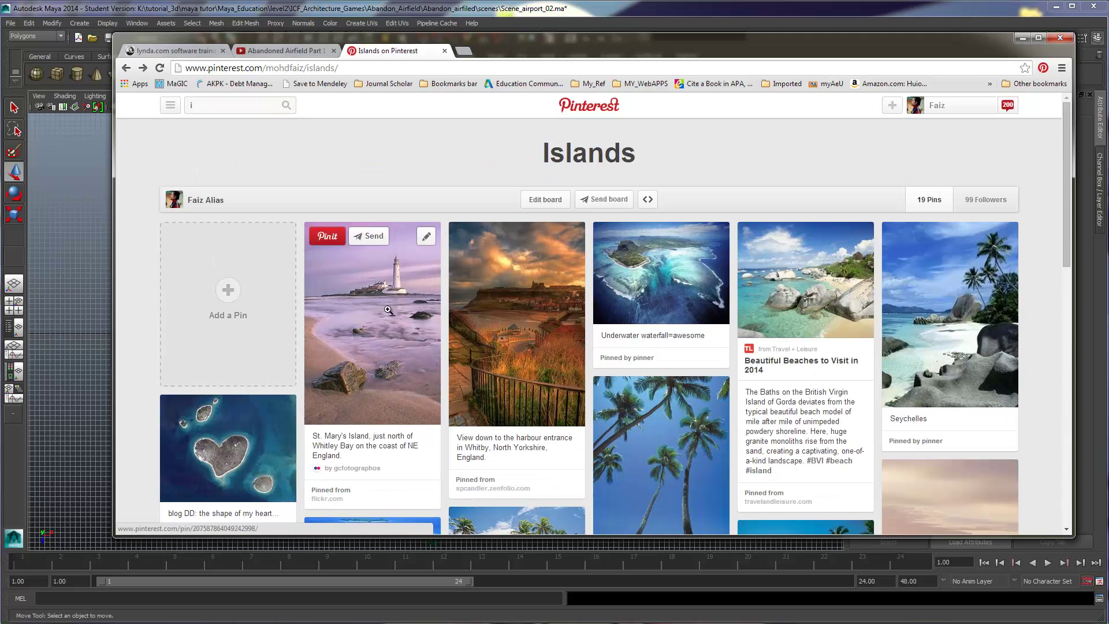
left_click(651, 279)
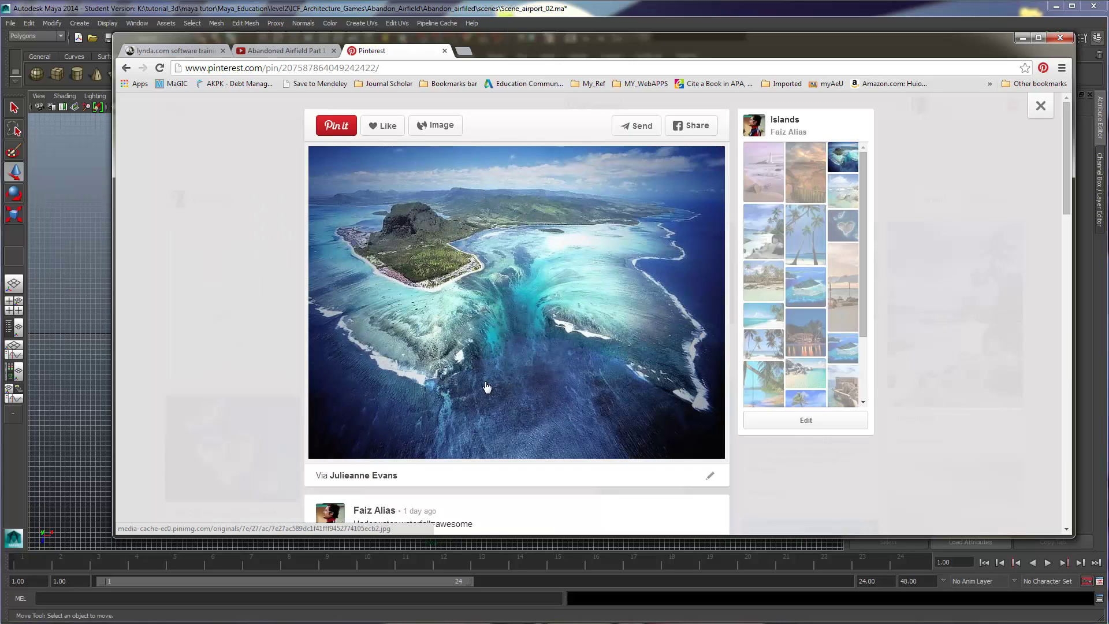
left_click(1040, 105)
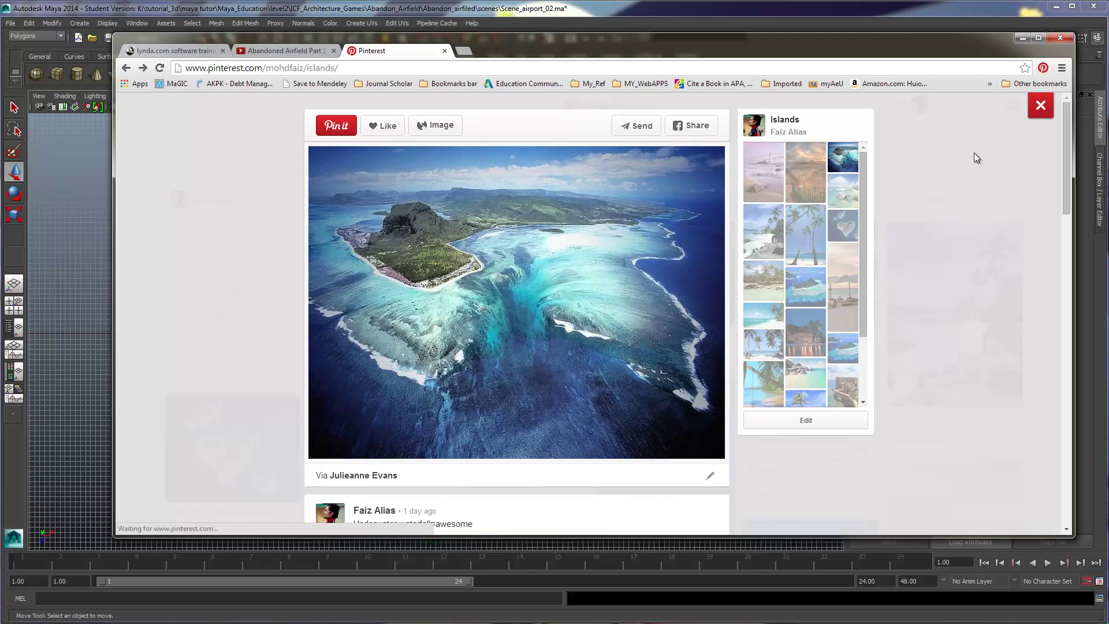
scroll(936, 338, "down", 5)
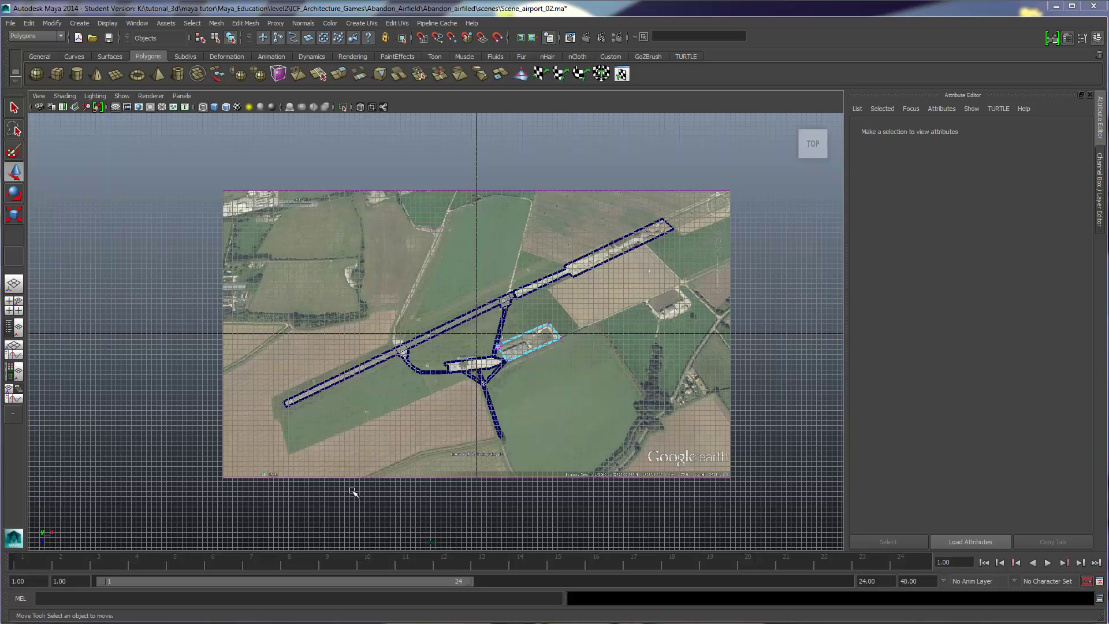
Switch back to Maya and hide the cameras in the perspective view of the airfield
key("space")
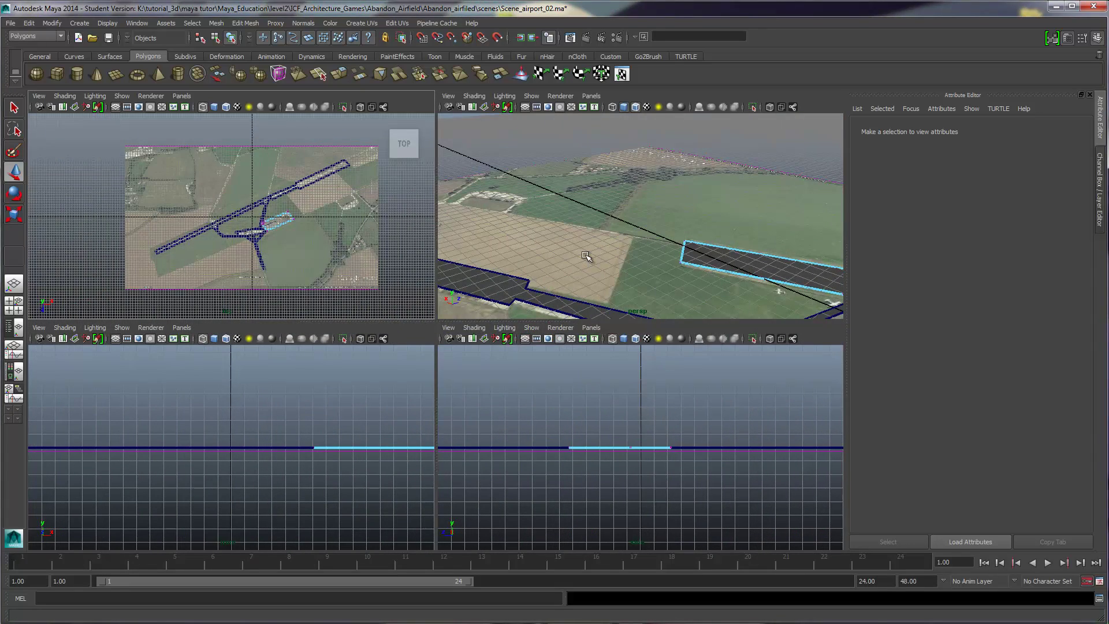
key("space")
scroll(494, 309, "down", 5)
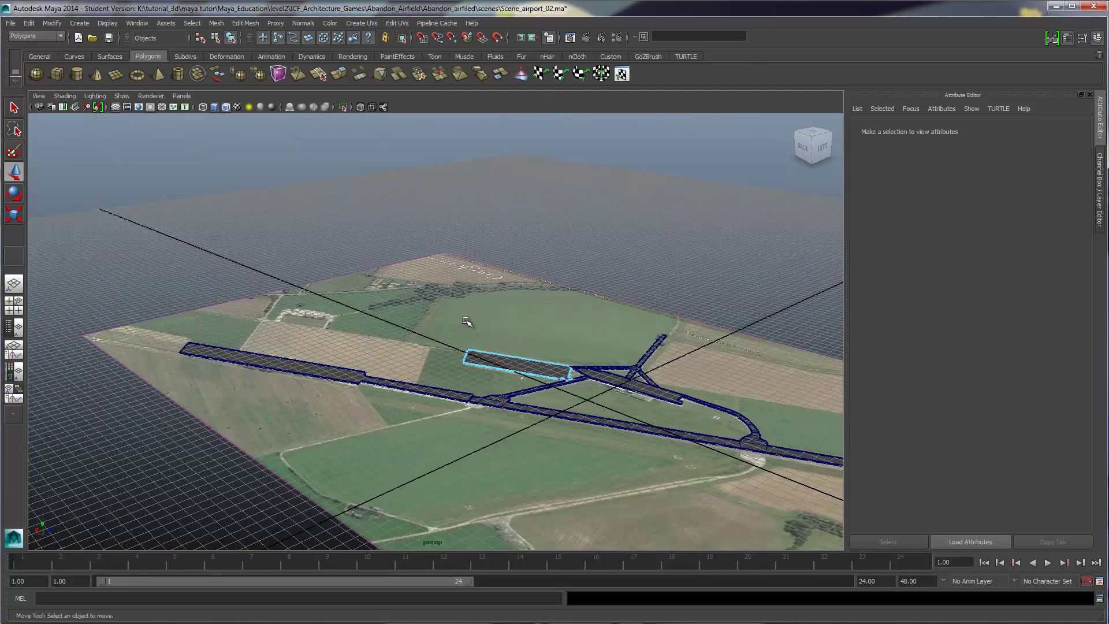
left_click_drag(467, 321, 521, 332, "alt")
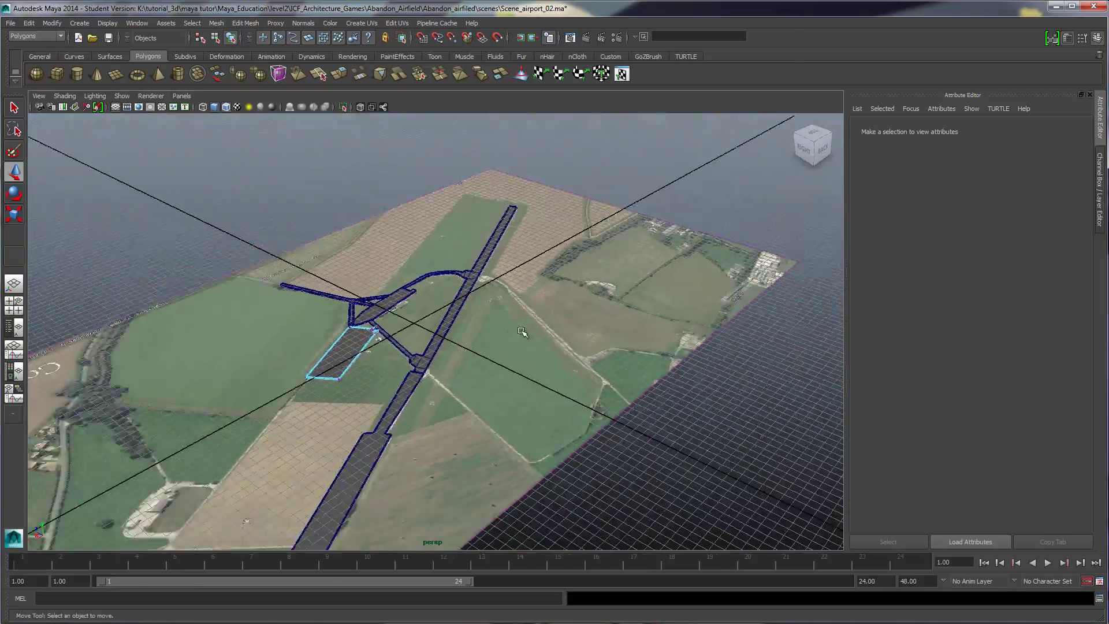
scroll(521, 331, "down", 5)
middle_click_drag(496, 329, 492, 288, "alt")
left_click_drag(493, 288, 455, 283, "alt")
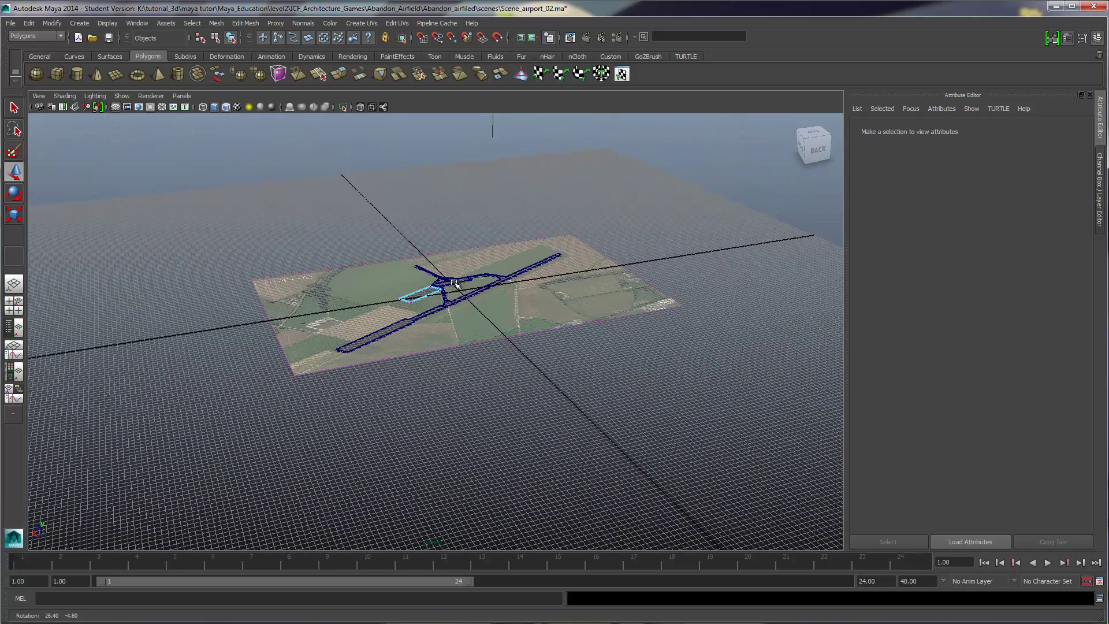
middle_click_drag(345, 169, 350, 216, "alt")
left_click(117, 98)
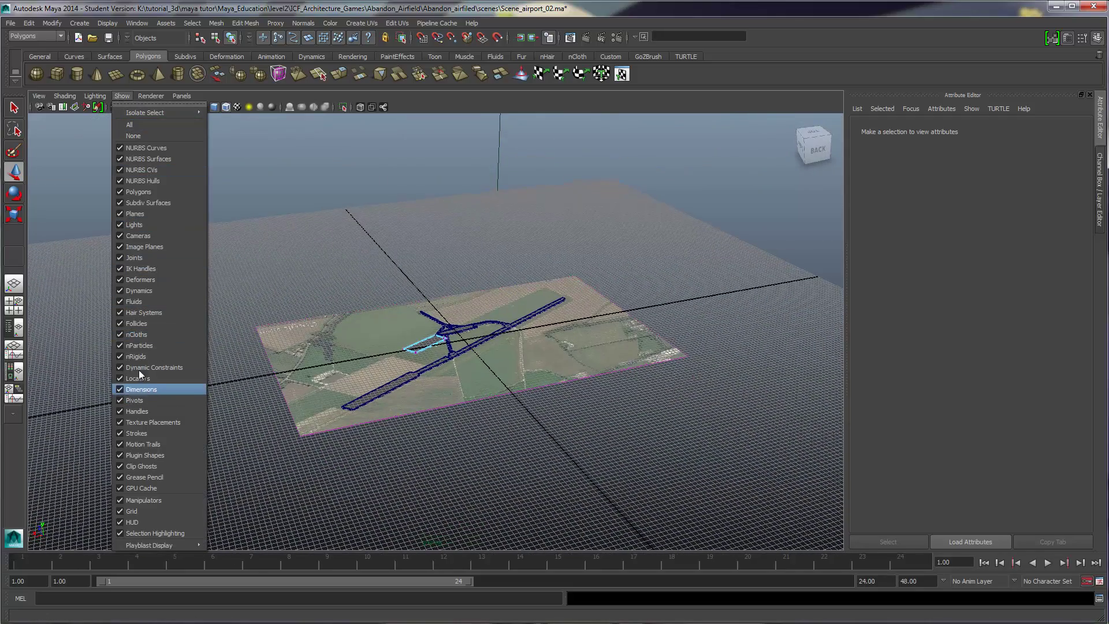
left_click(149, 236)
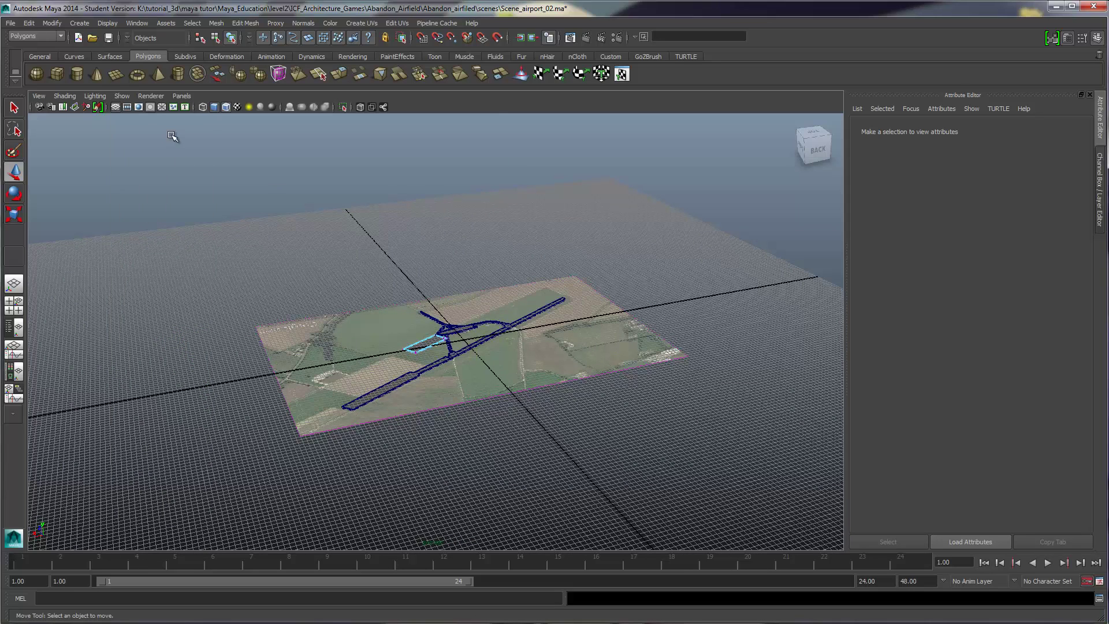
Create a polygon plane at the origin and scale it uniformly to about 156.4, well beyond the satellite photo's edges
left_click(115, 74)
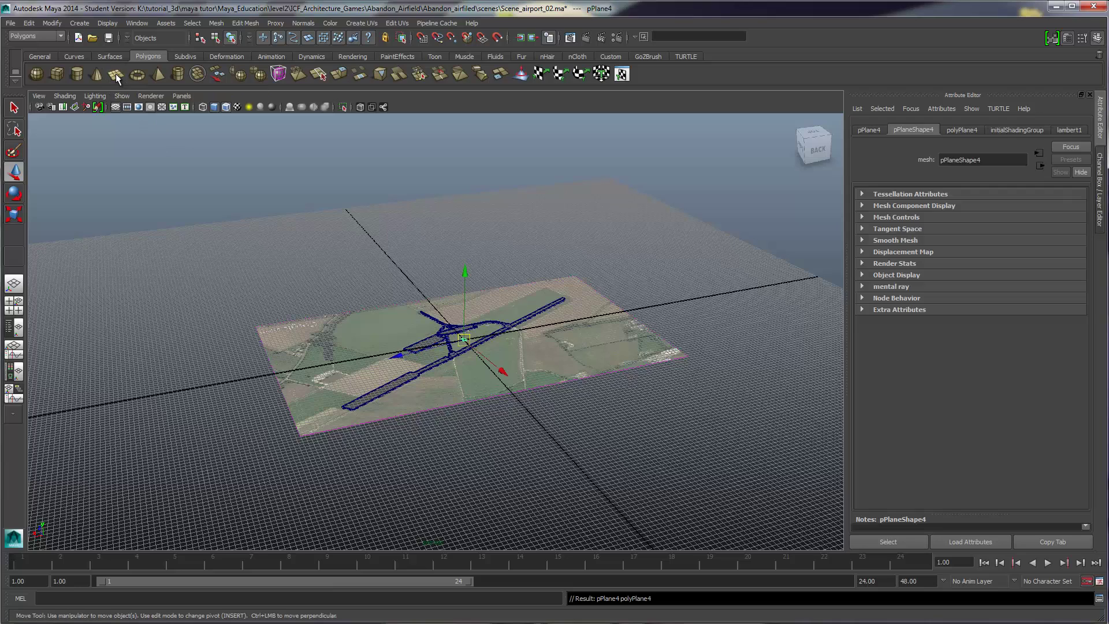
left_click(1099, 196)
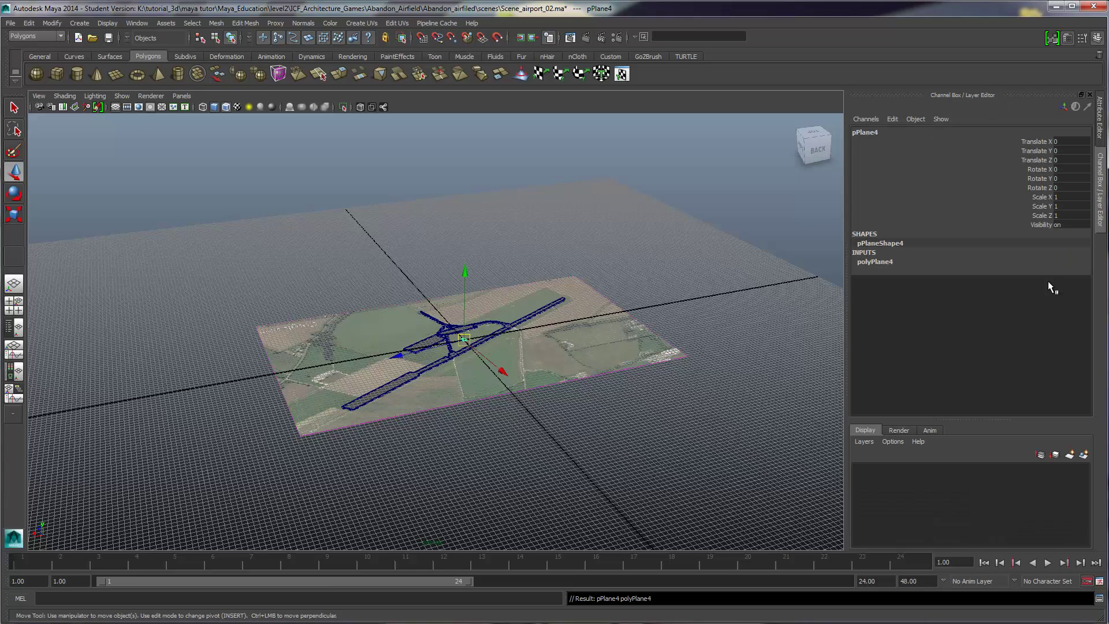
left_click(866, 261)
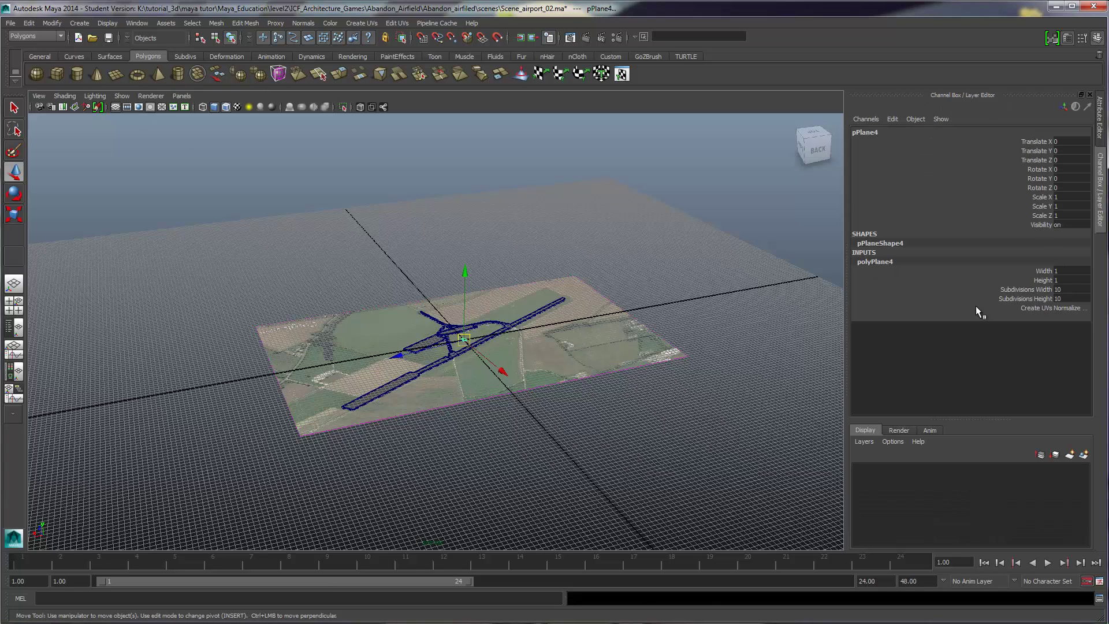
left_click(14, 214)
left_click_drag(464, 340, 747, 321)
In the right side view, lower the new ground plane to about -0.128 in Y so it sits beneath the runway meshes
key("w")
scroll(486, 381, "up", 3)
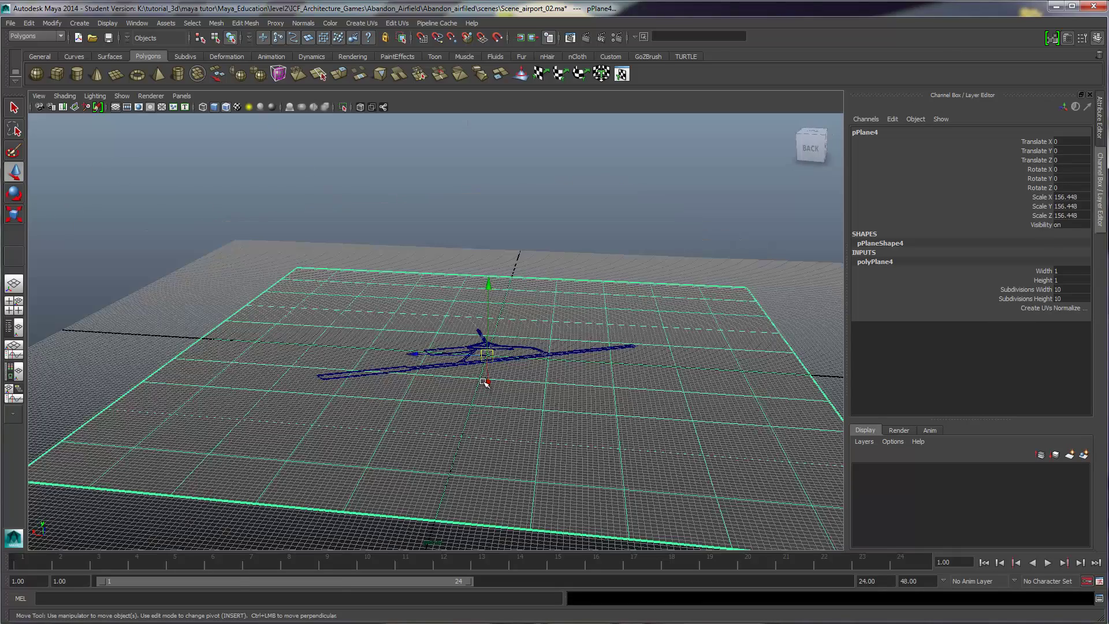
key("space")
key("space")
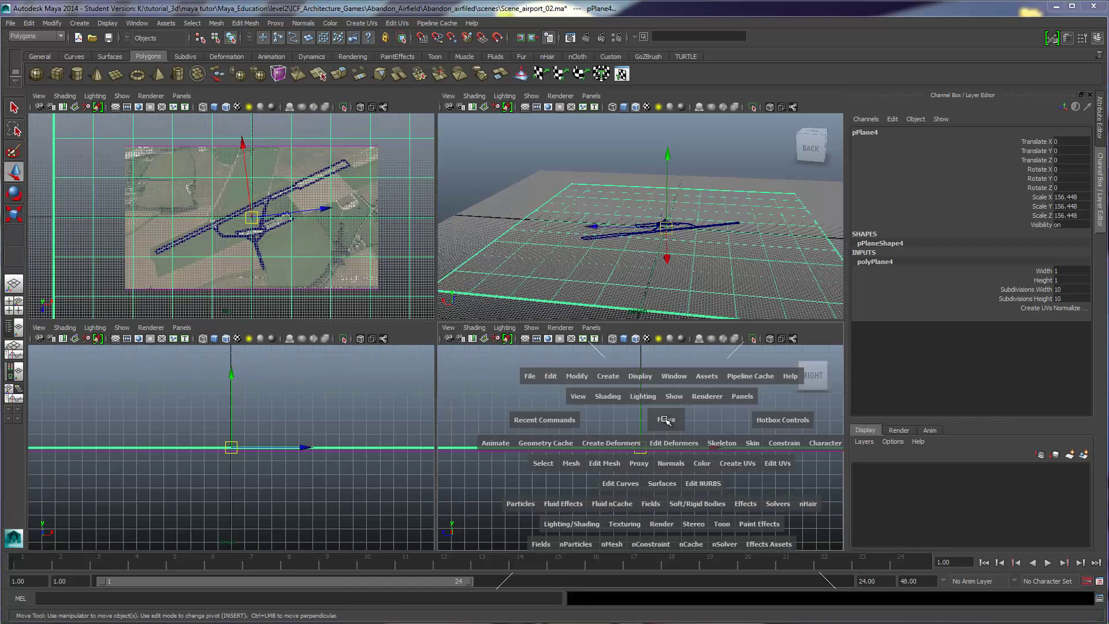
left_click_drag(437, 258, 438, 265)
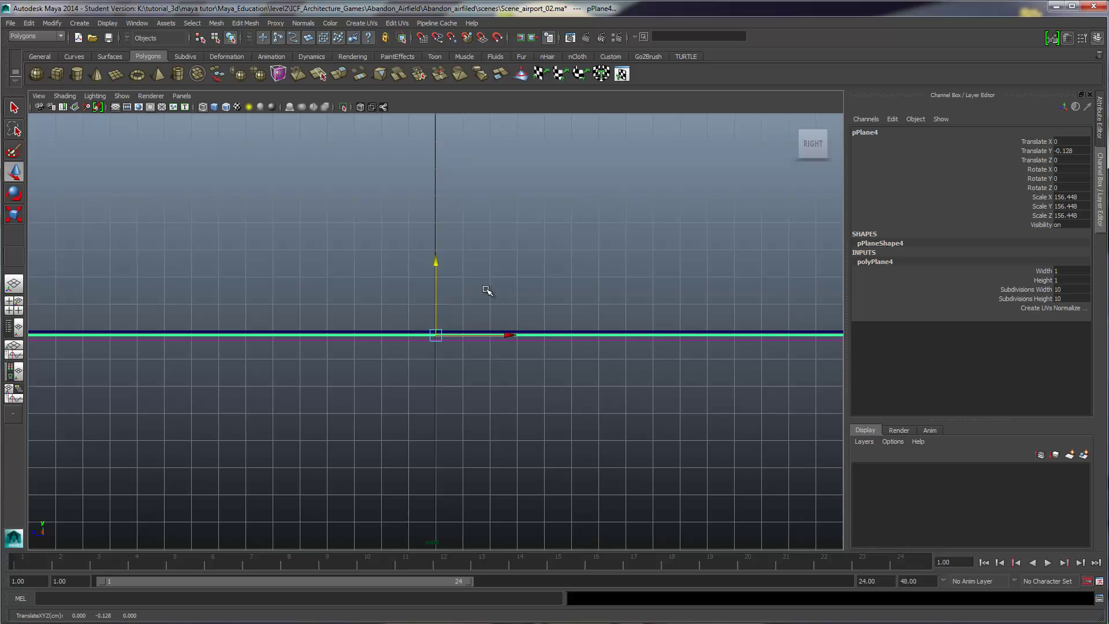
key("space")
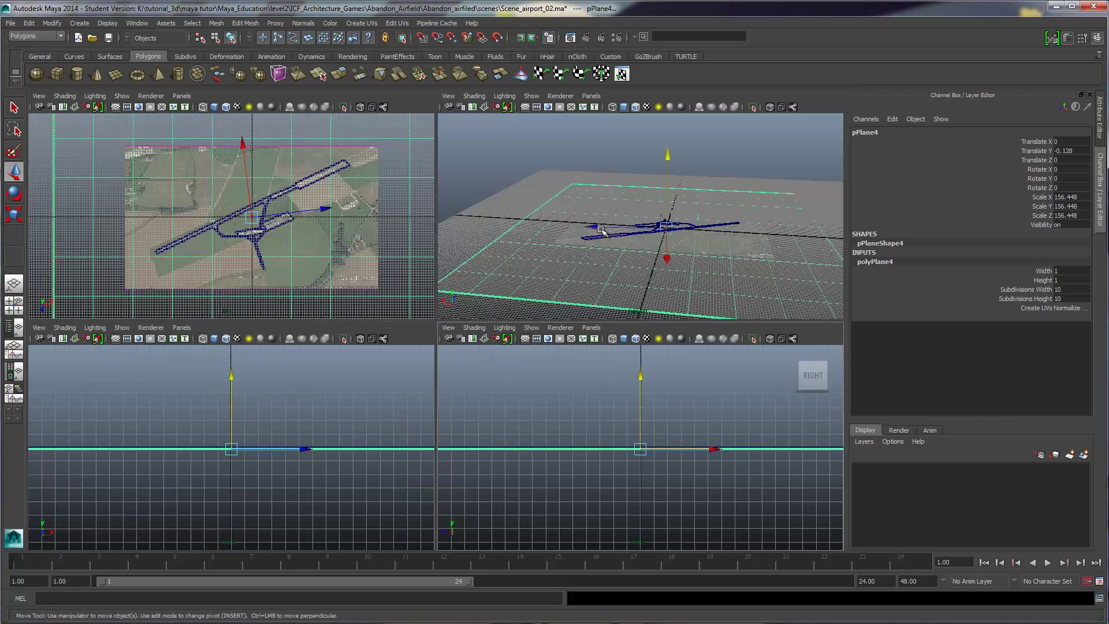
In the perspective view, enlarge the ground plane uniformly to a scale of about 176.7
left_click_drag(606, 234, 531, 321, "alt")
key("space")
scroll(473, 265, "down", 5)
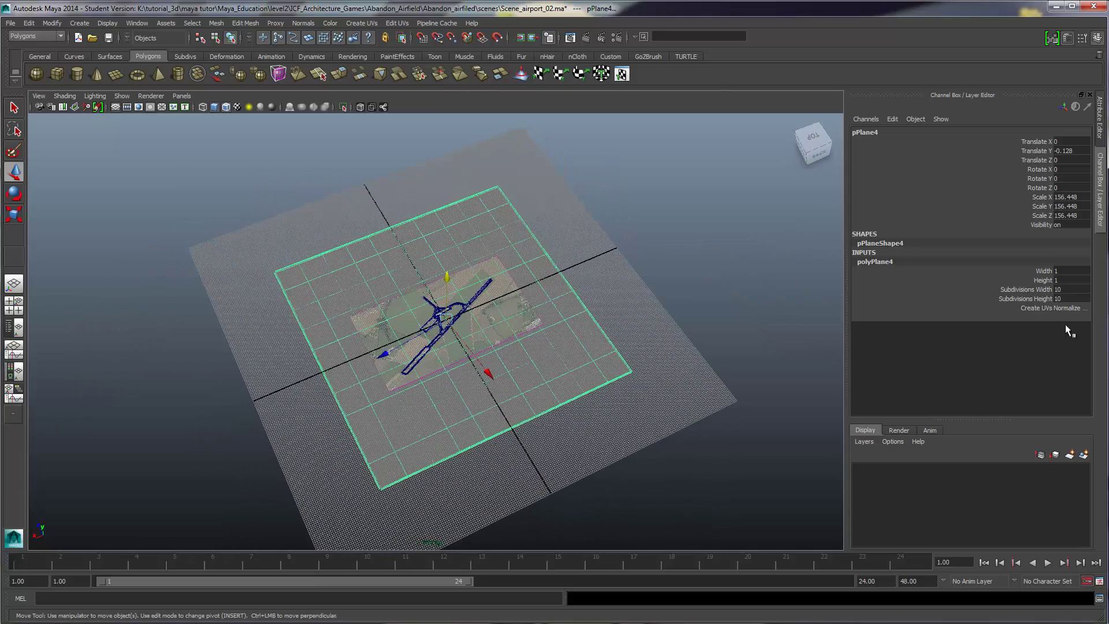
left_click(14, 214)
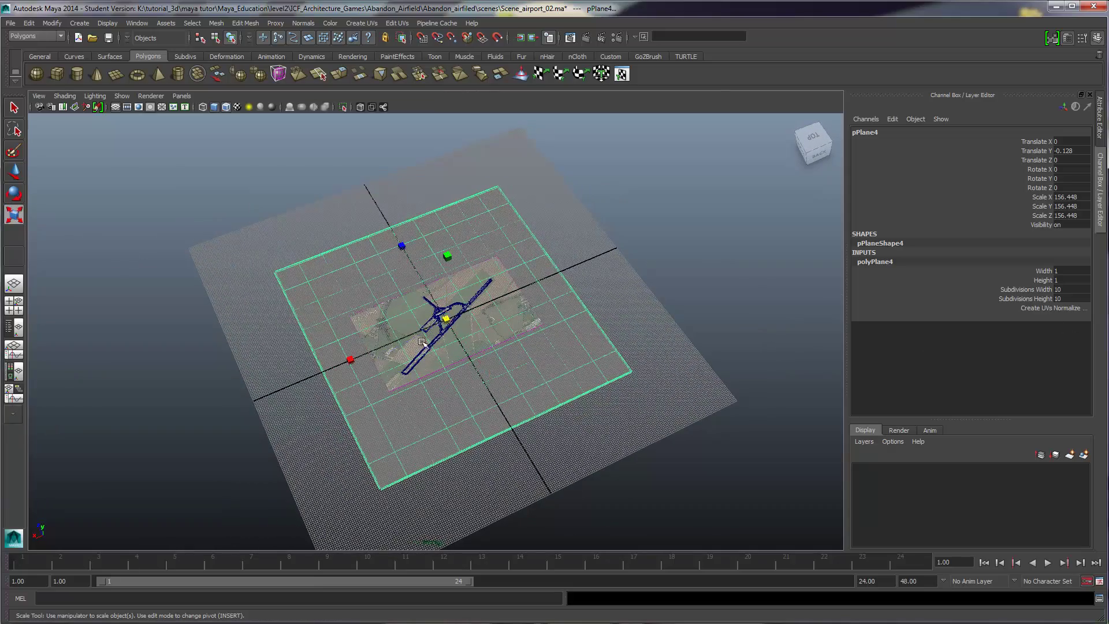
mouse_move(447, 319)
left_mouse_down()
mouse_move(530, 322)
mouse_move(453, 330)
left_mouse_up()
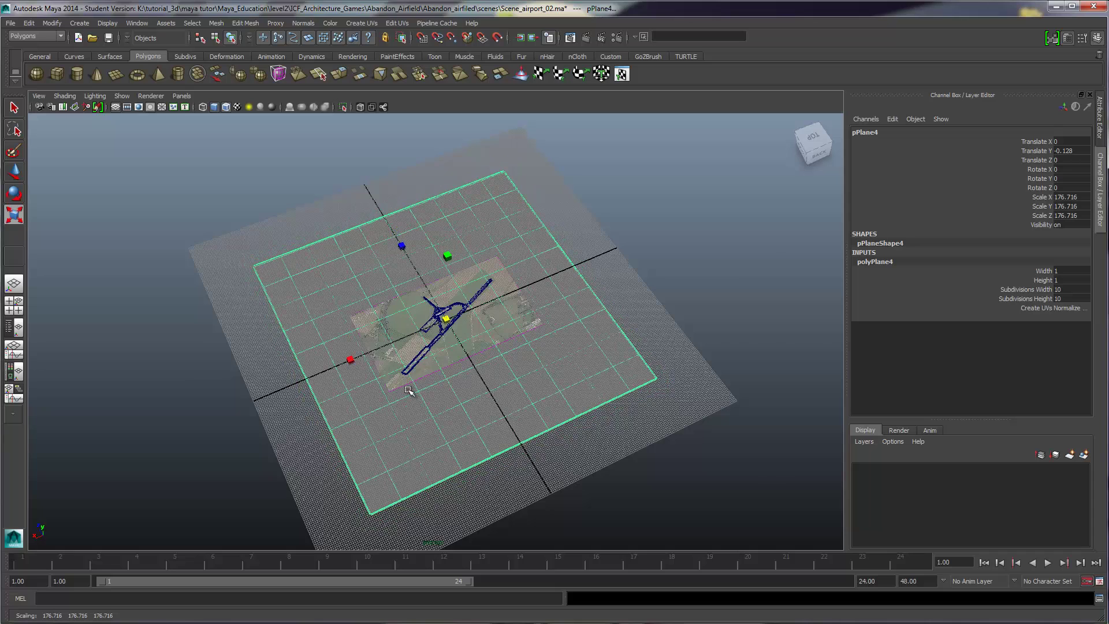
Examine the ground plane's extent around the airfield meshes and photo from several angles and distances
scroll(393, 396, "up", 2)
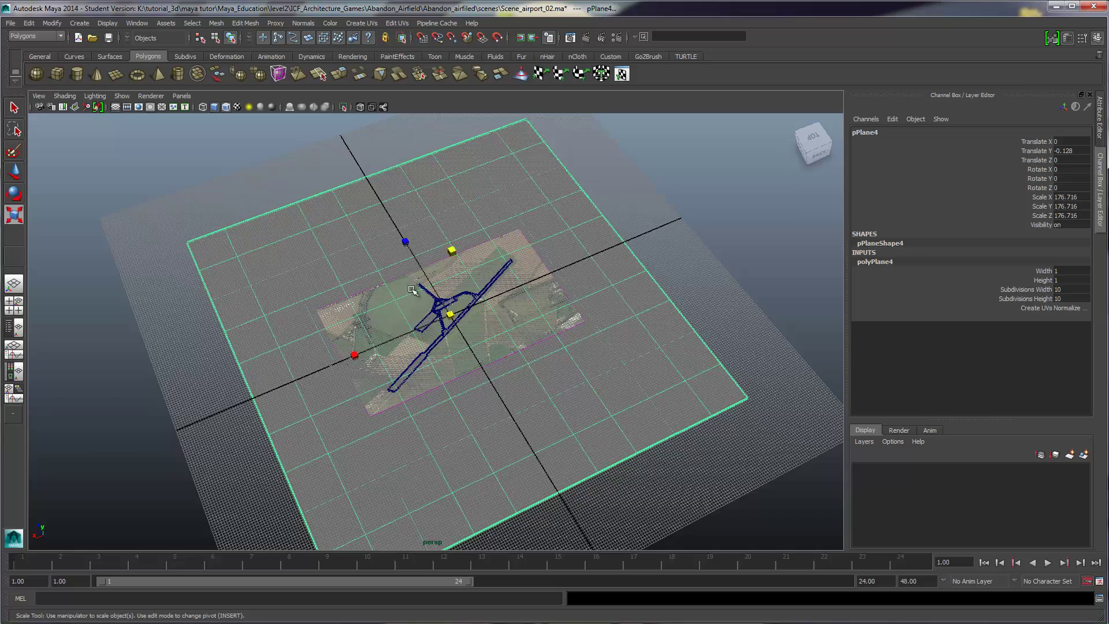
left_click_drag(206, 279, 414, 313, "alt")
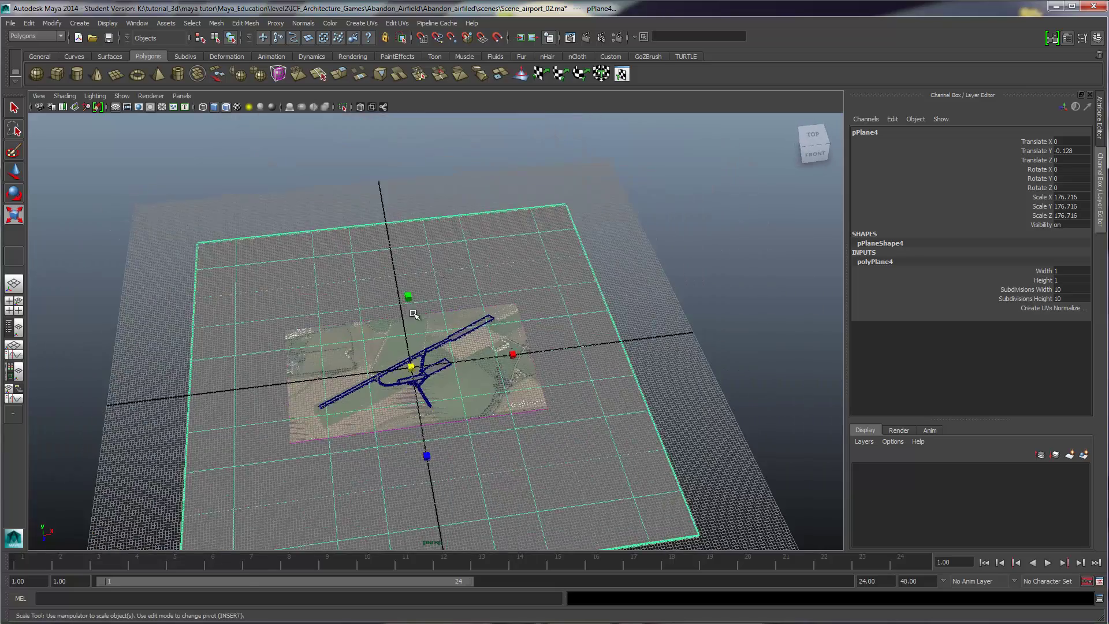
middle_click_drag(414, 314, 467, 218, "alt")
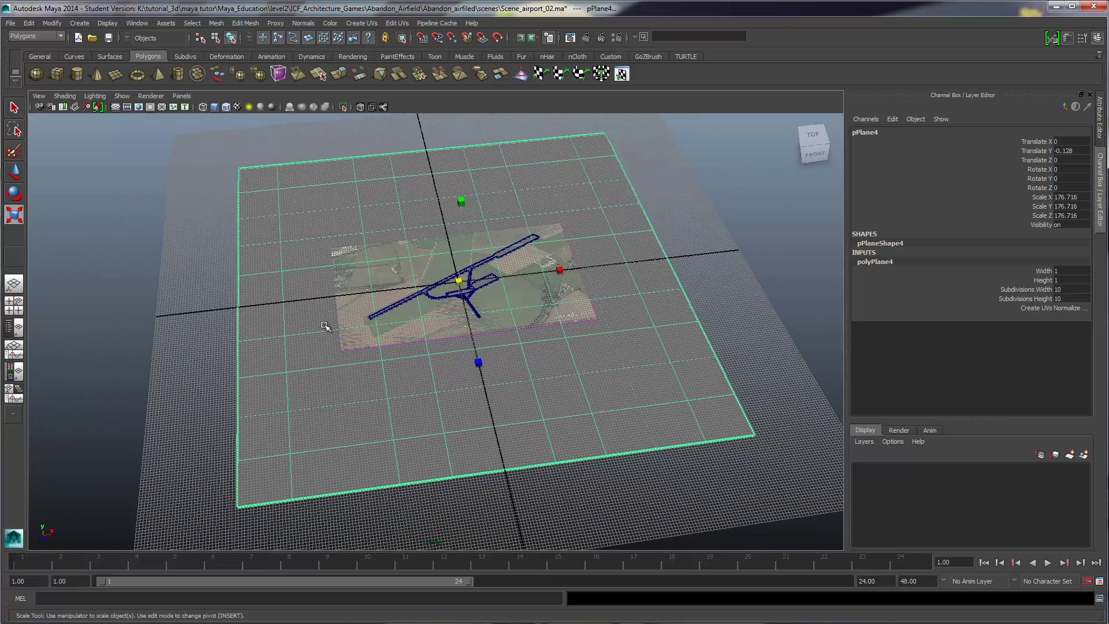
scroll(325, 327, "up", 3)
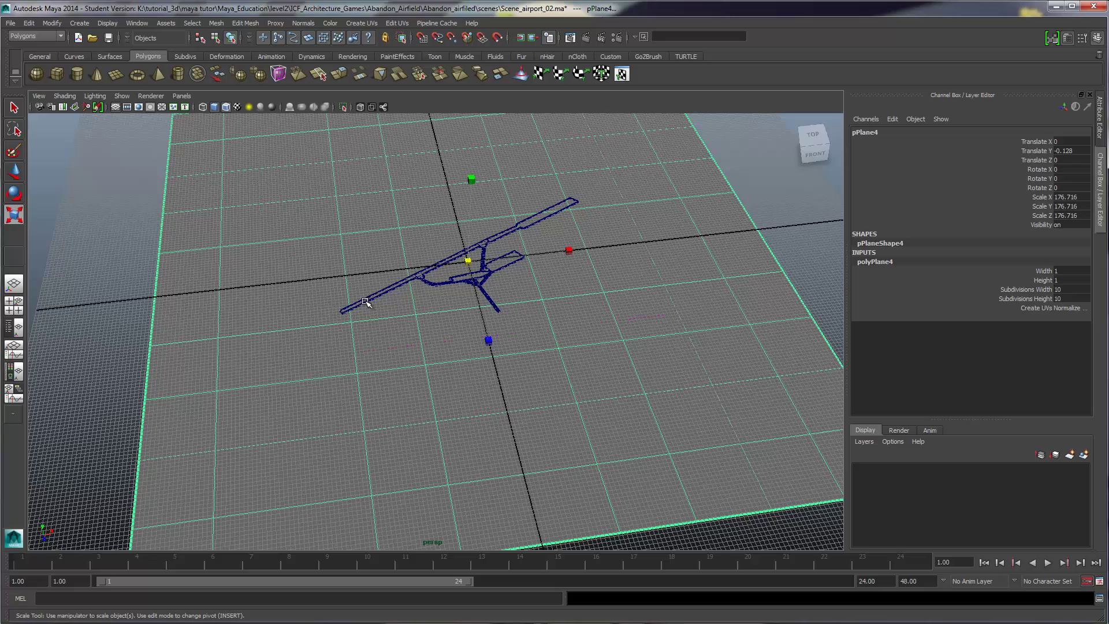
scroll(411, 280, "up", 2)
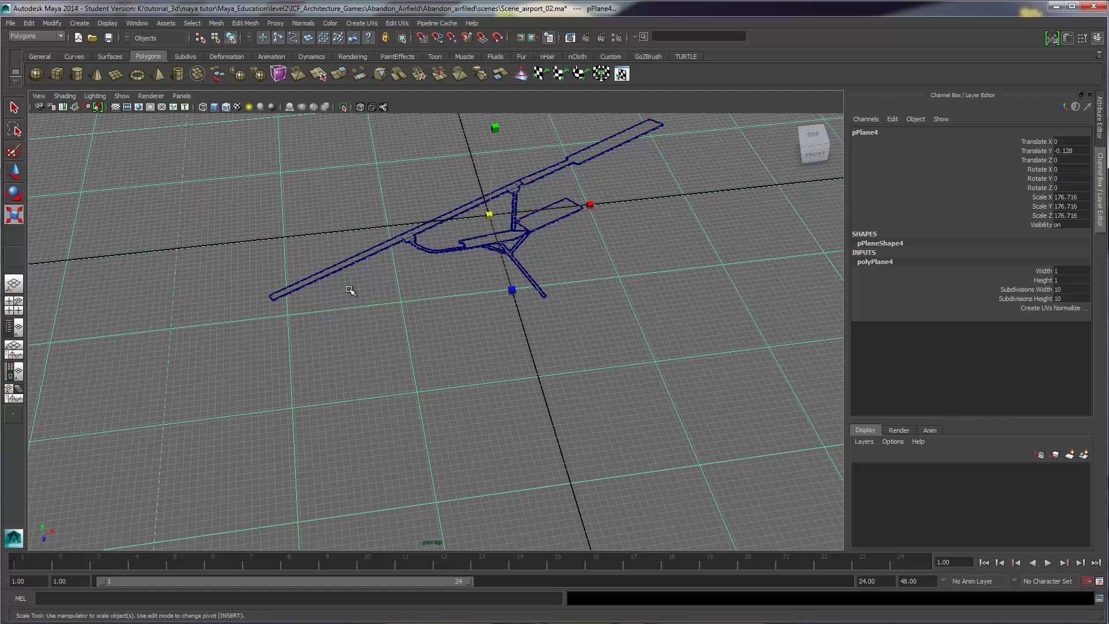
scroll(383, 277, "down", 4)
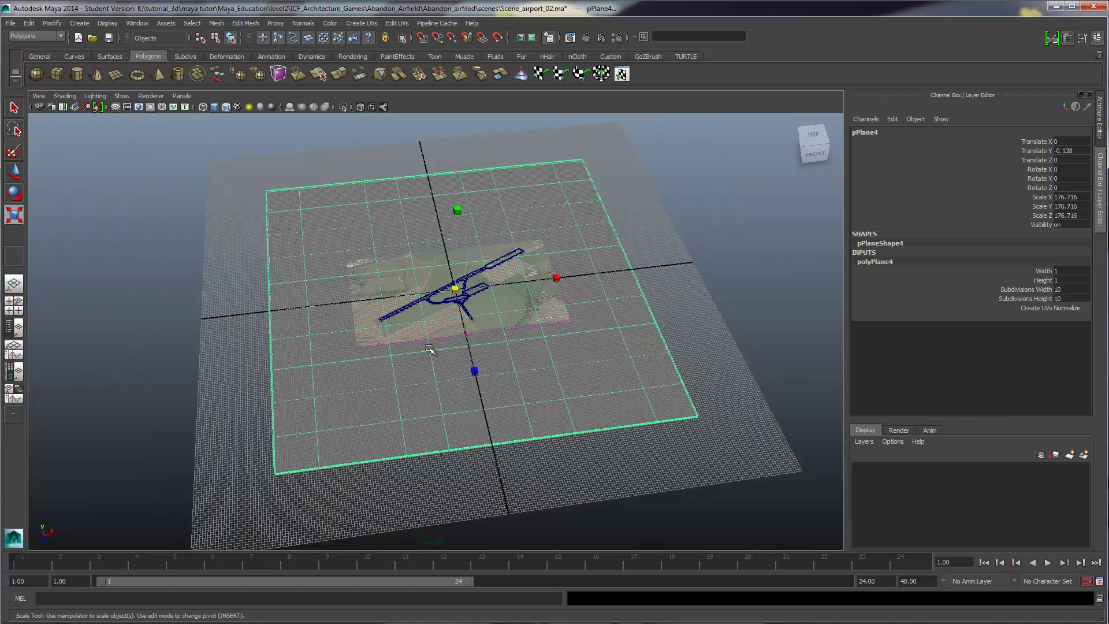
Enlarge the ground plane uniformly to a scale of about 180.65 and set its width and height subdivisions to 30
left_click_drag(458, 289, 961, 302)
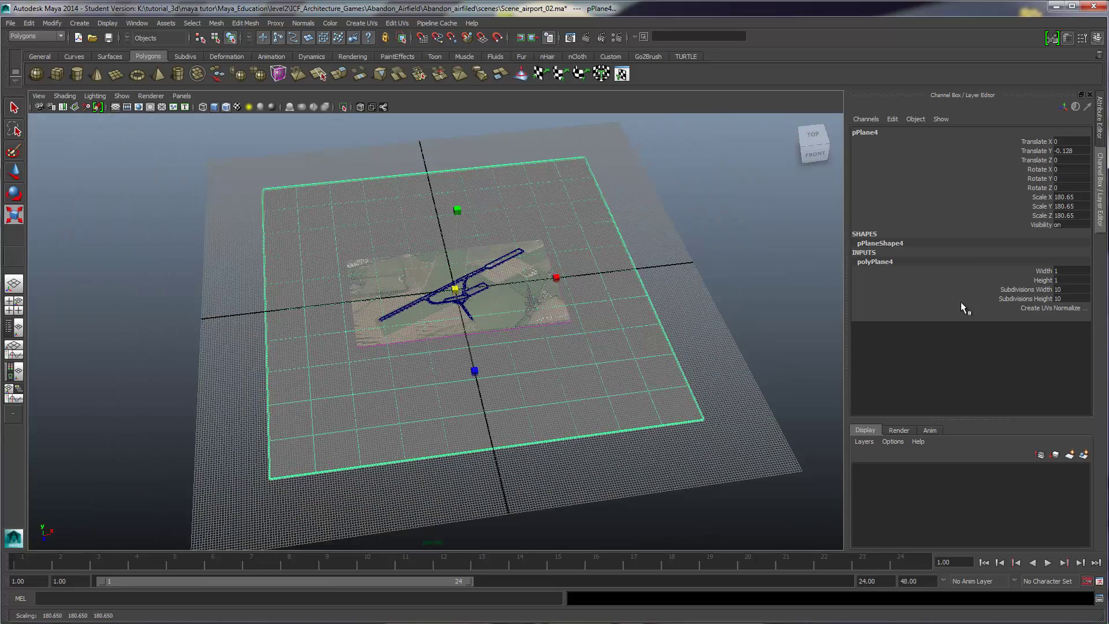
left_click_drag(1066, 289, 1064, 298)
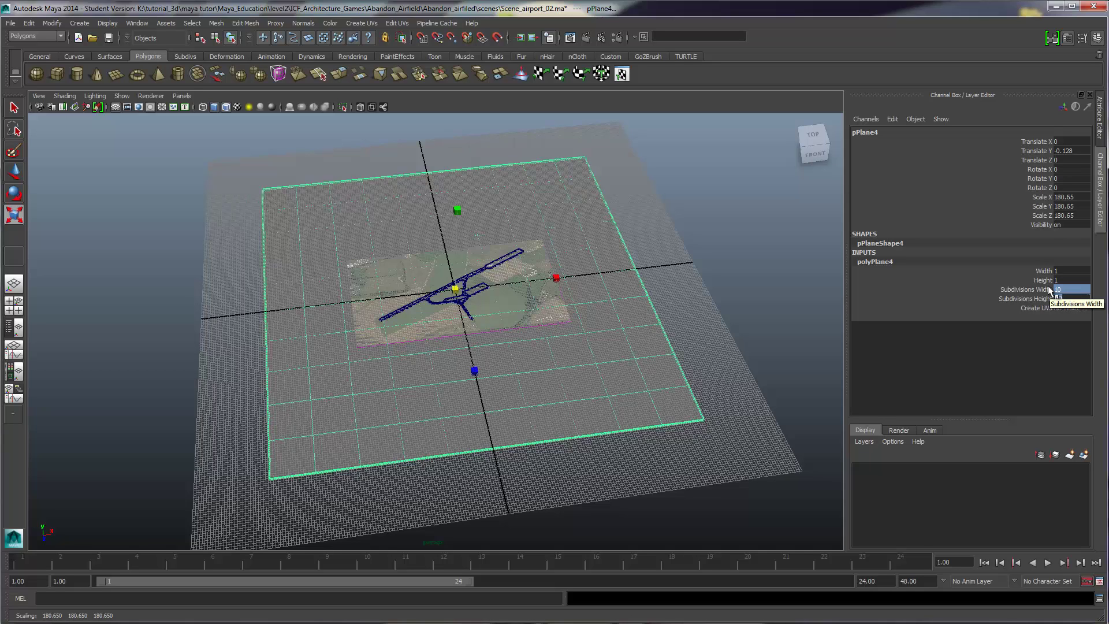
type("30")
key("Return")
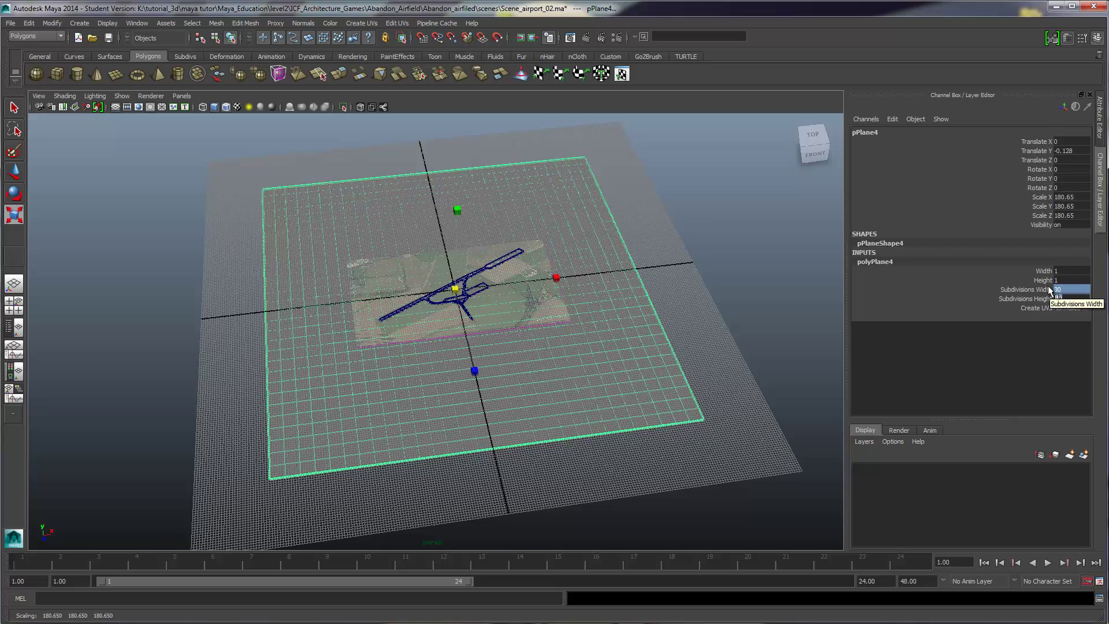
left_click(677, 250)
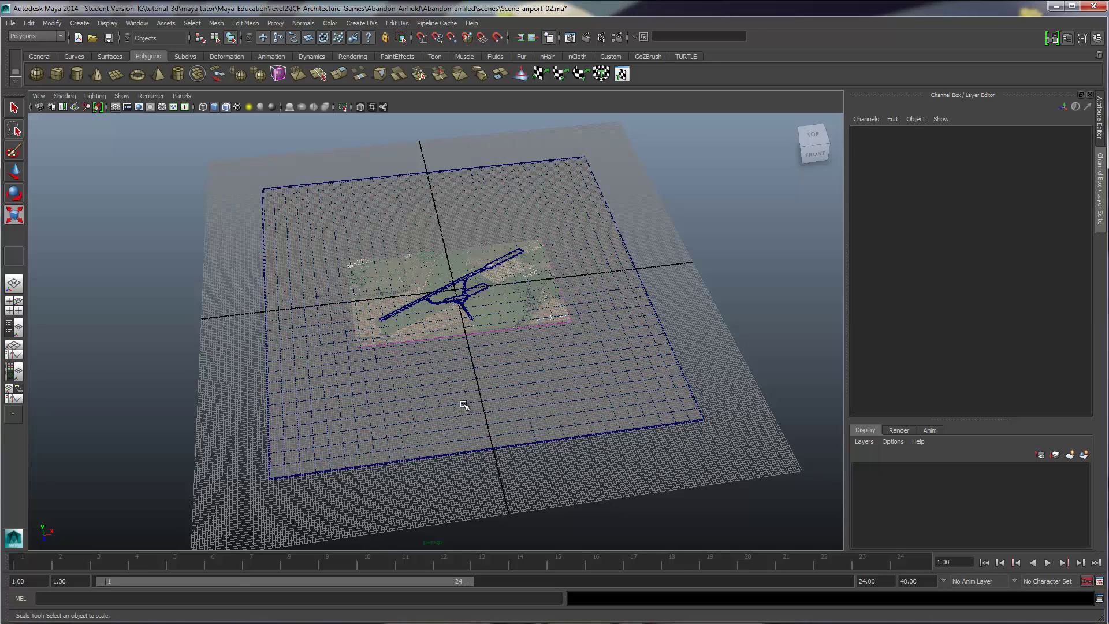
Select the ground plane, show it in the top view and hide the viewport grid
left_click(677, 356)
scroll(566, 389, "up", 3)
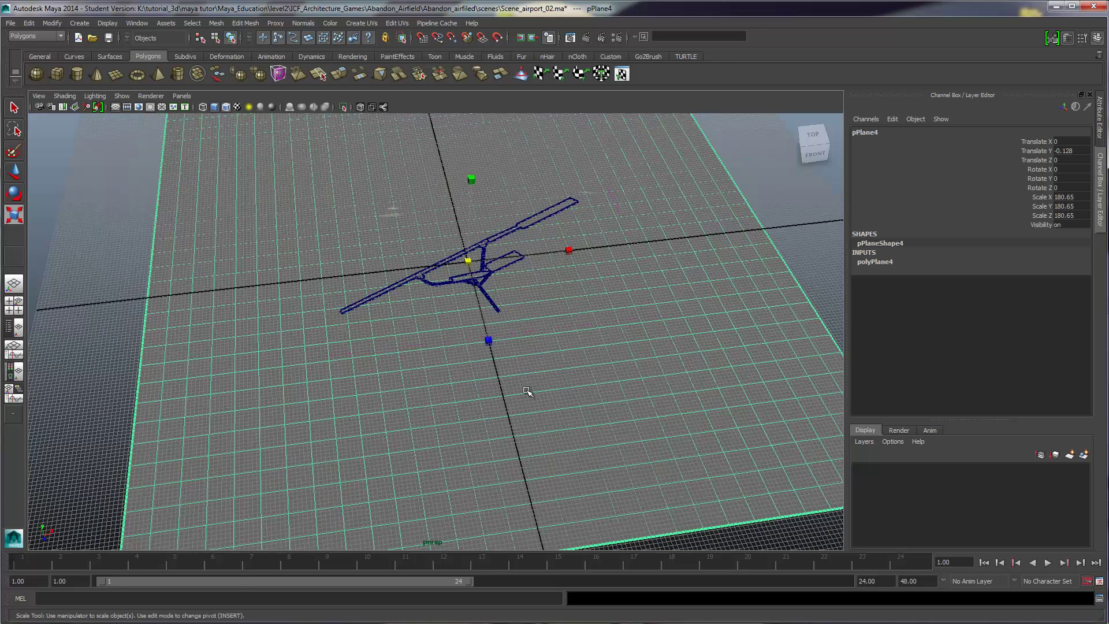
scroll(523, 386, "down", 2)
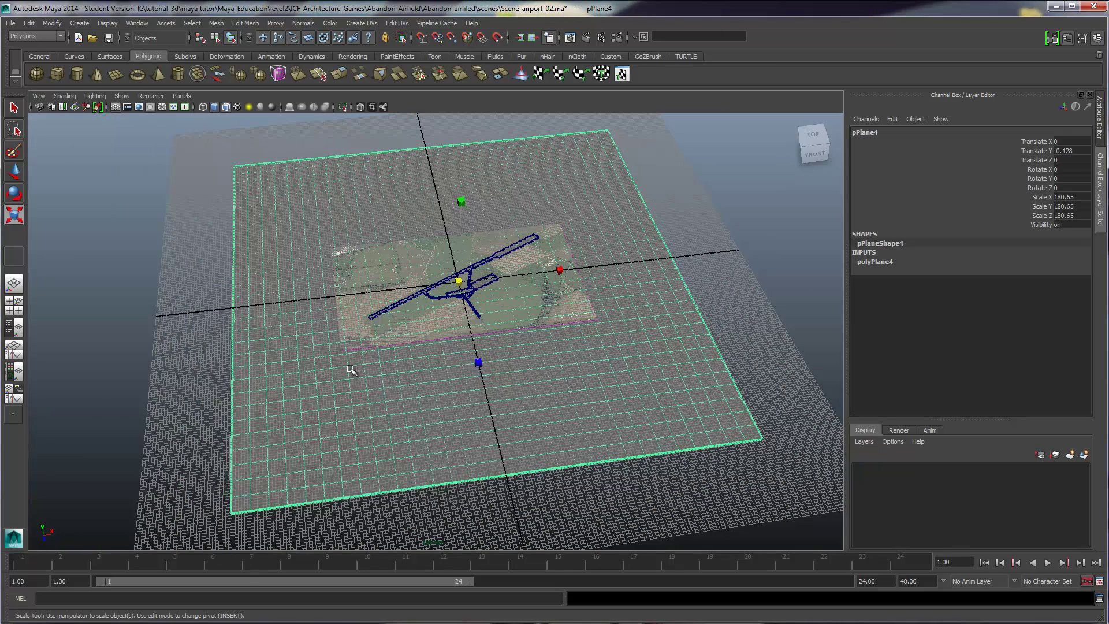
key("space")
key("space")
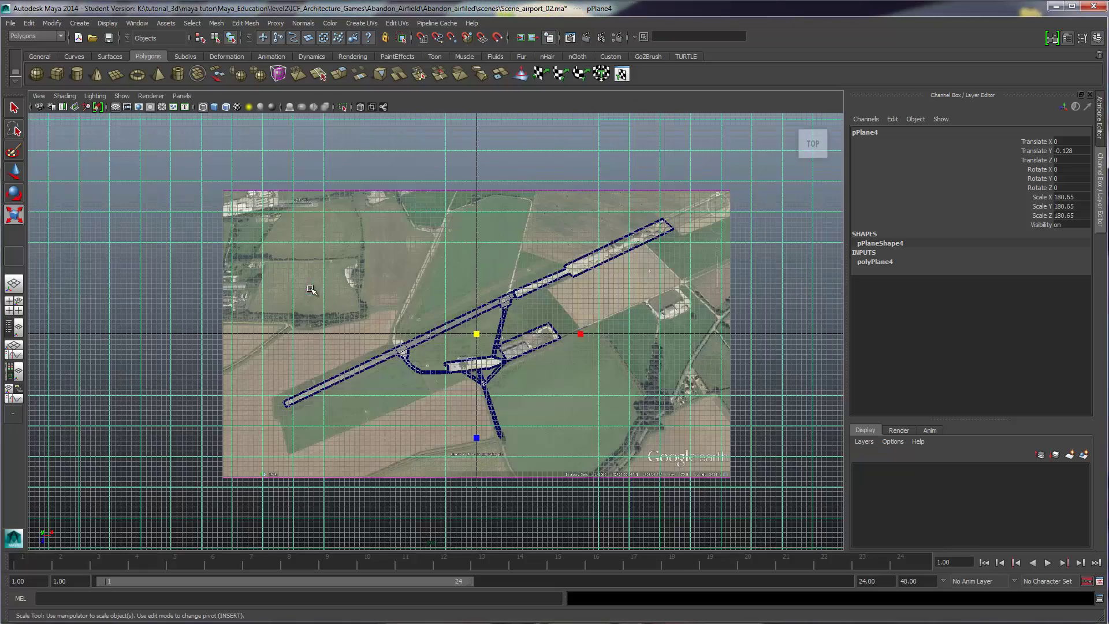
scroll(443, 361, "down", 5)
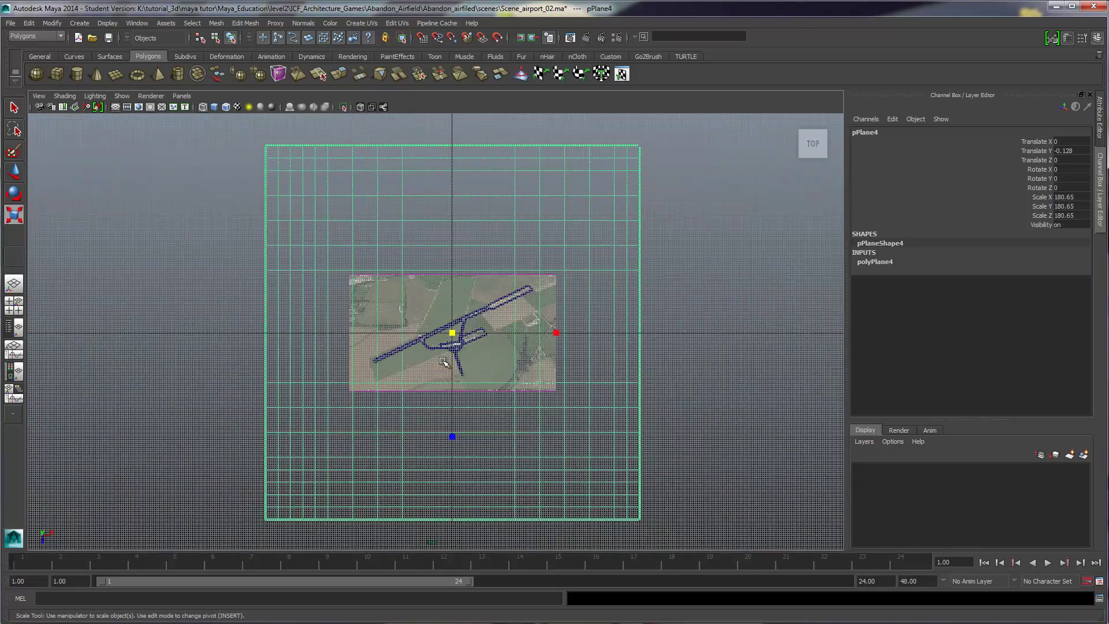
scroll(644, 356, "up", 2)
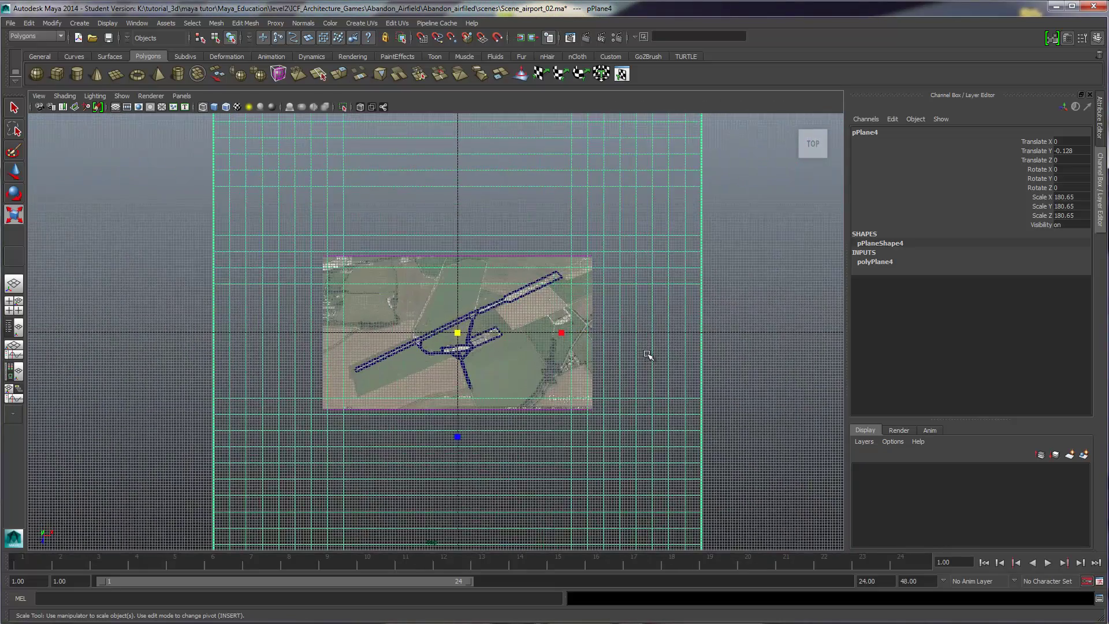
scroll(377, 356, "down", 1)
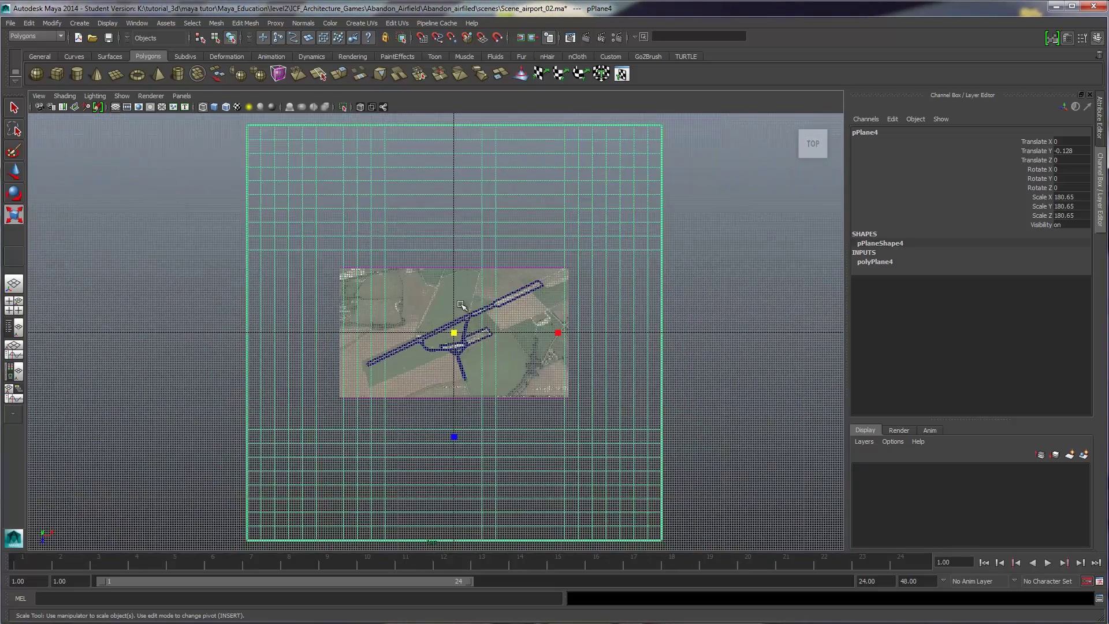
left_click(119, 97)
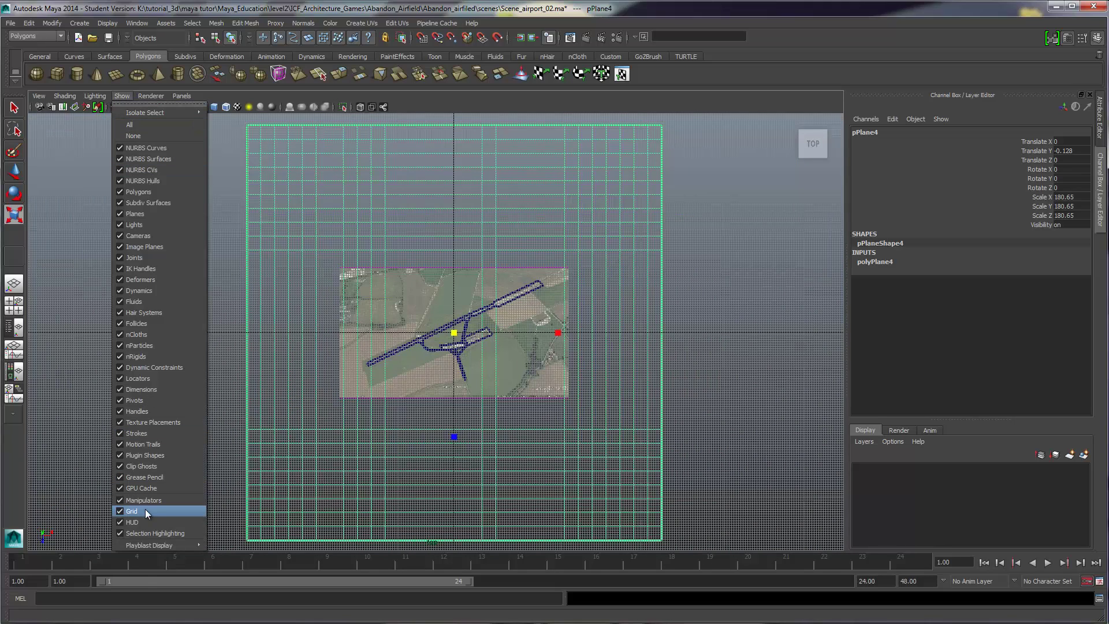
left_click(130, 511)
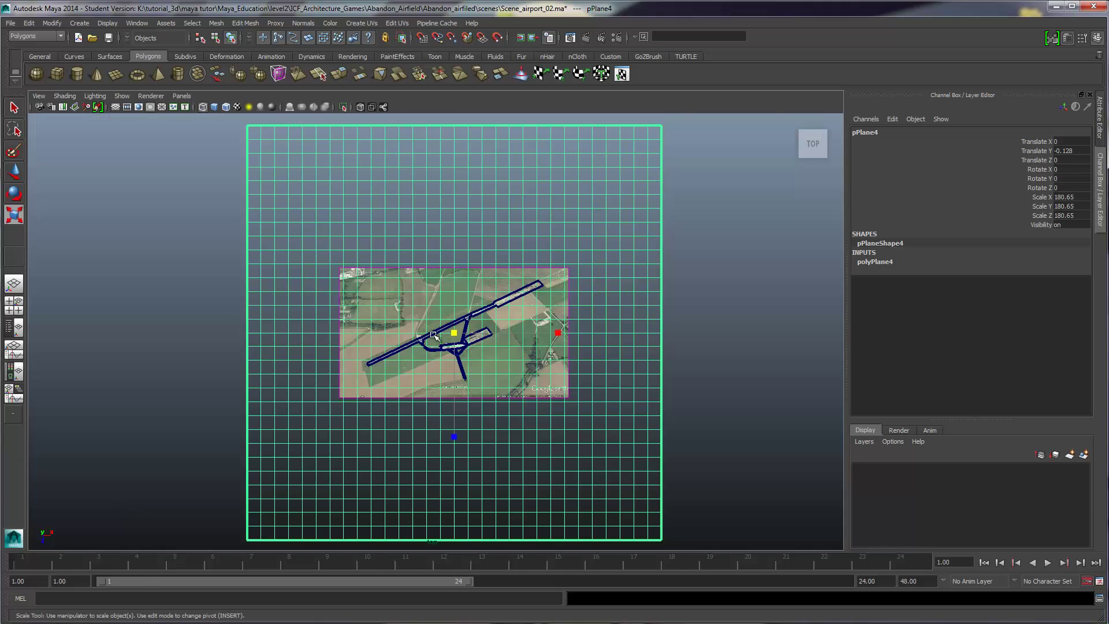
Put the ground plane into vertex component mode in the top view
scroll(434, 335, "up", 3)
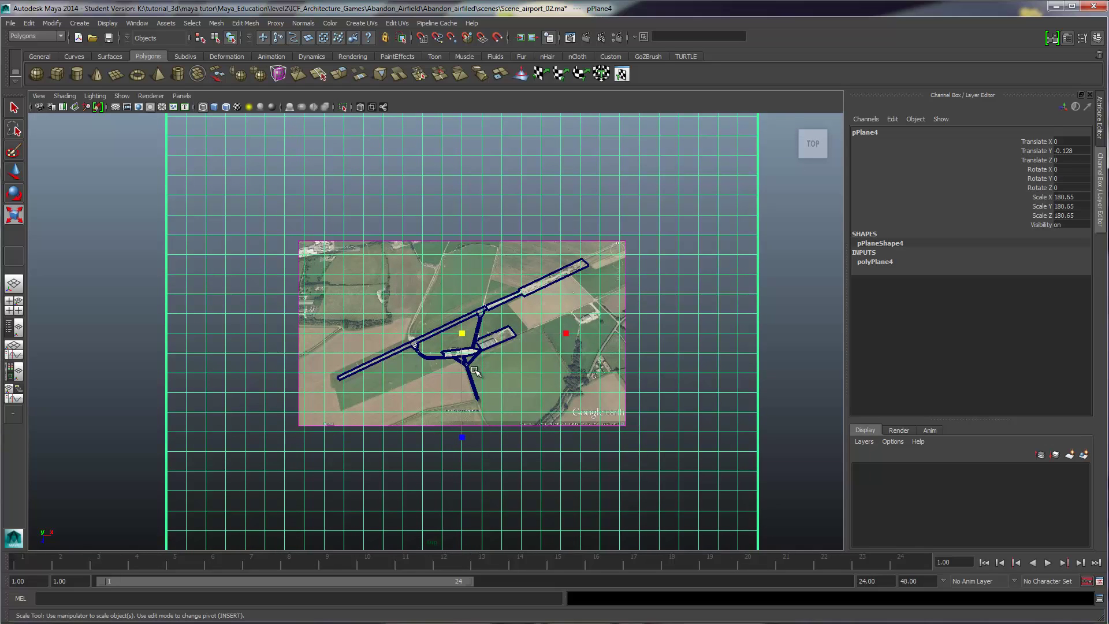
left_click_drag(295, 399, 248, 390, "alt")
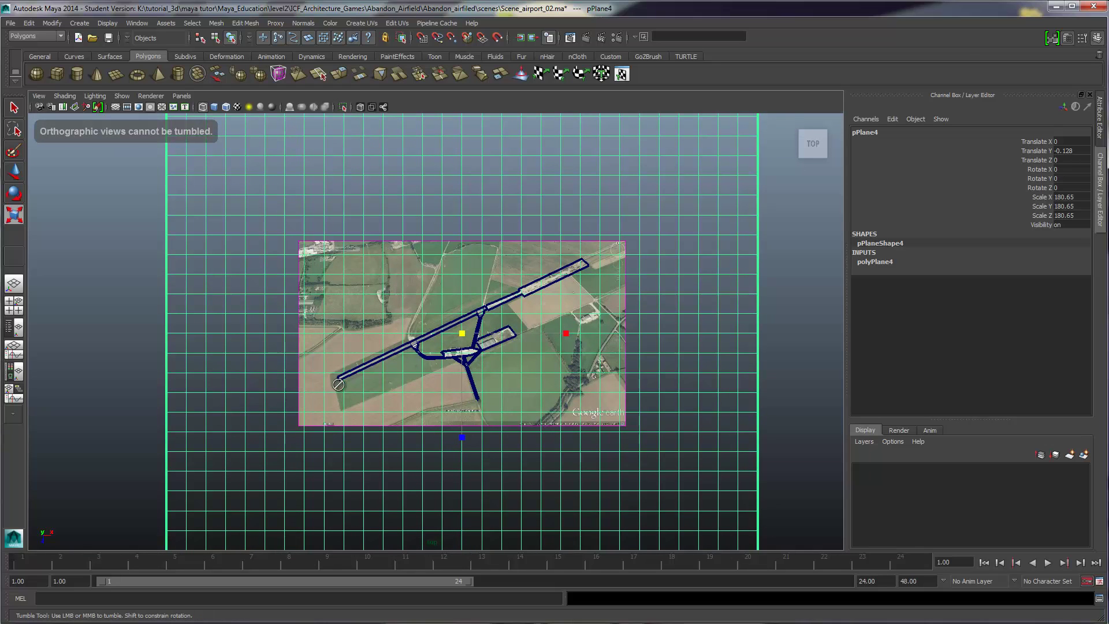
scroll(294, 403, "down", 2)
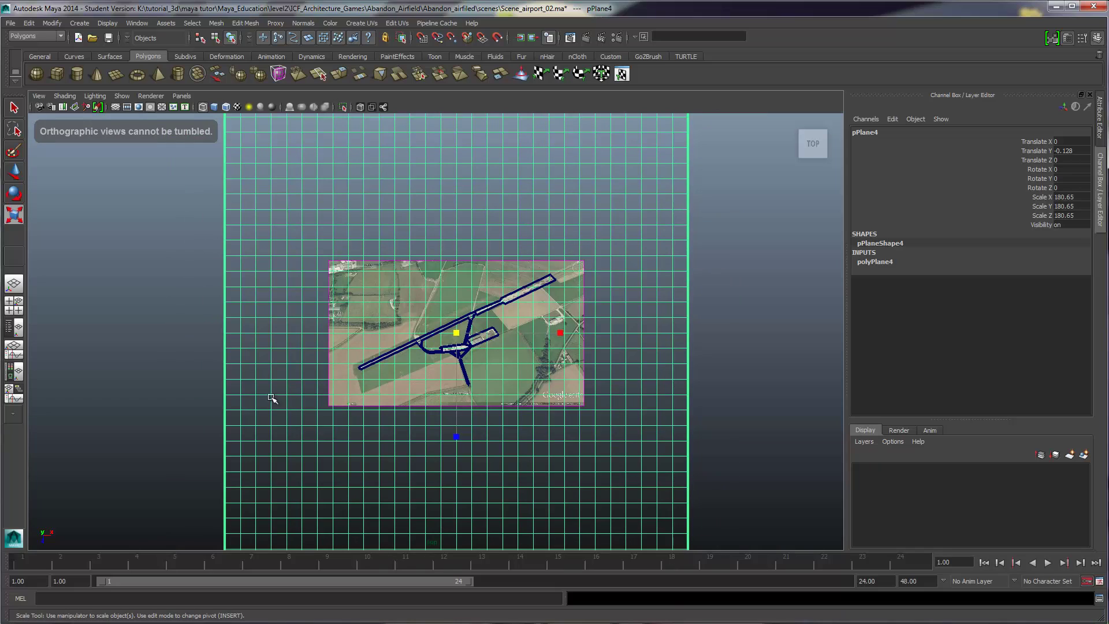
right_click(264, 332)
left_click(240, 329)
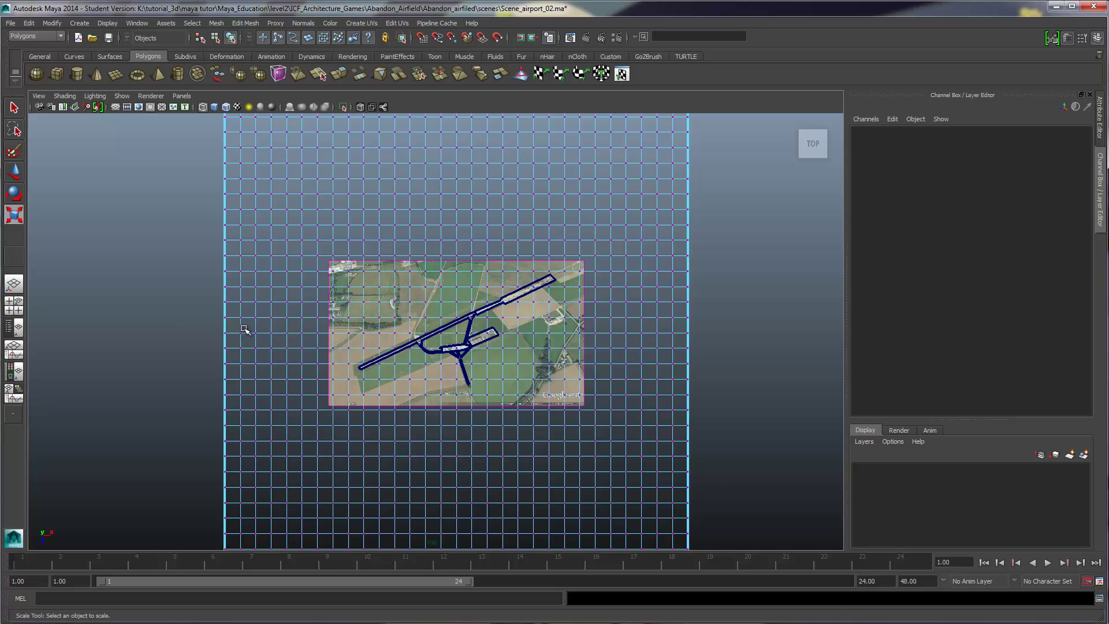
Save the scene under the new name Scene_airport_04.ma, accepting the student version notice
left_click(10, 23)
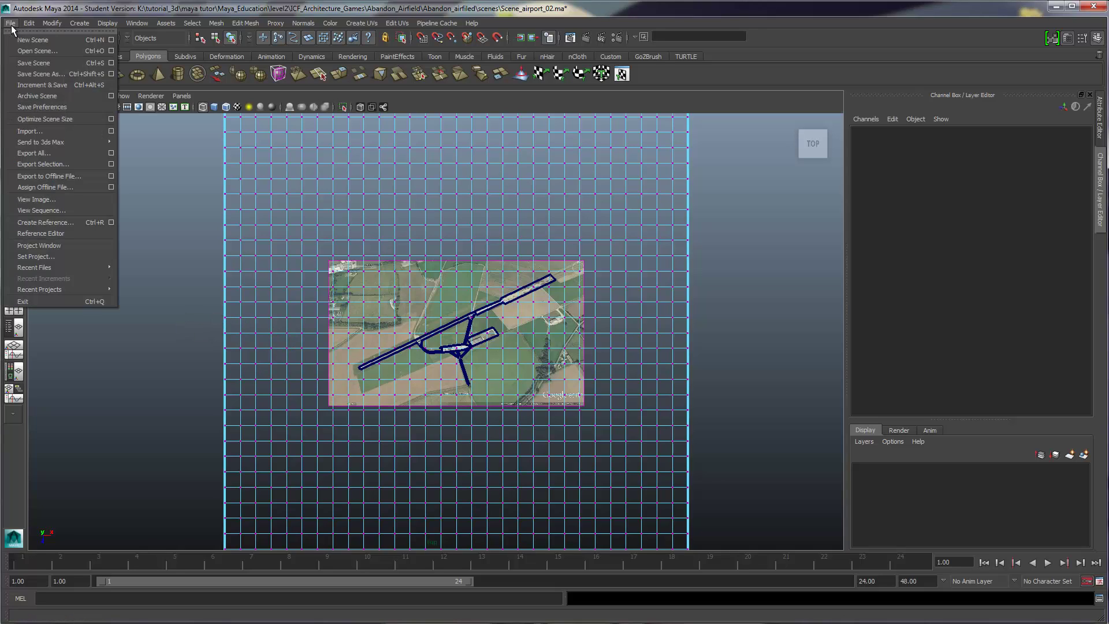
left_click(43, 72)
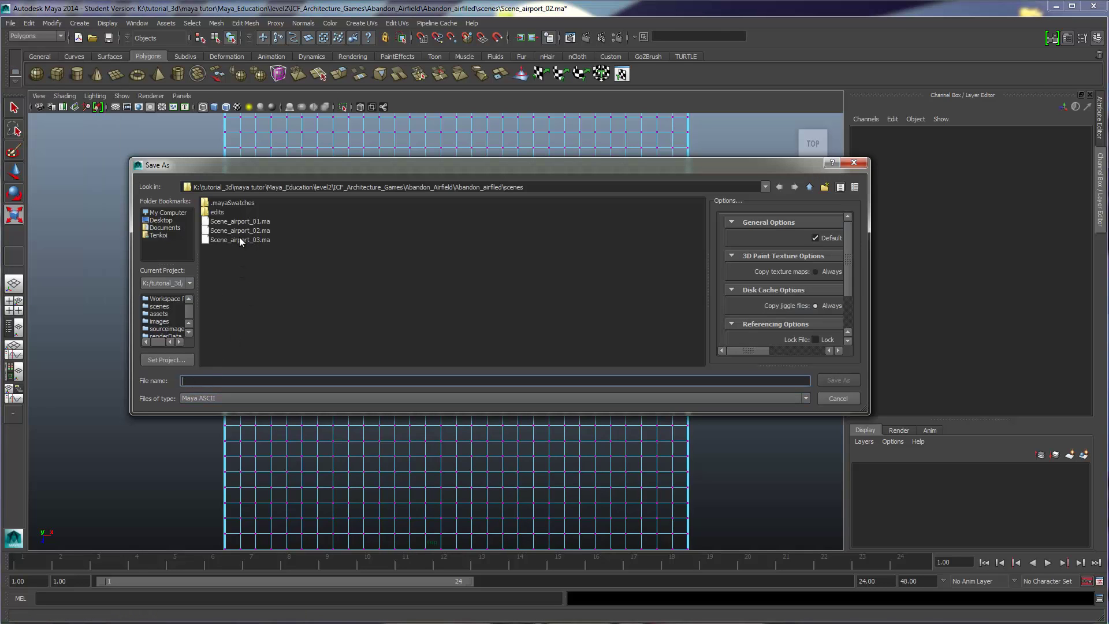
left_click(240, 232)
key("Return")
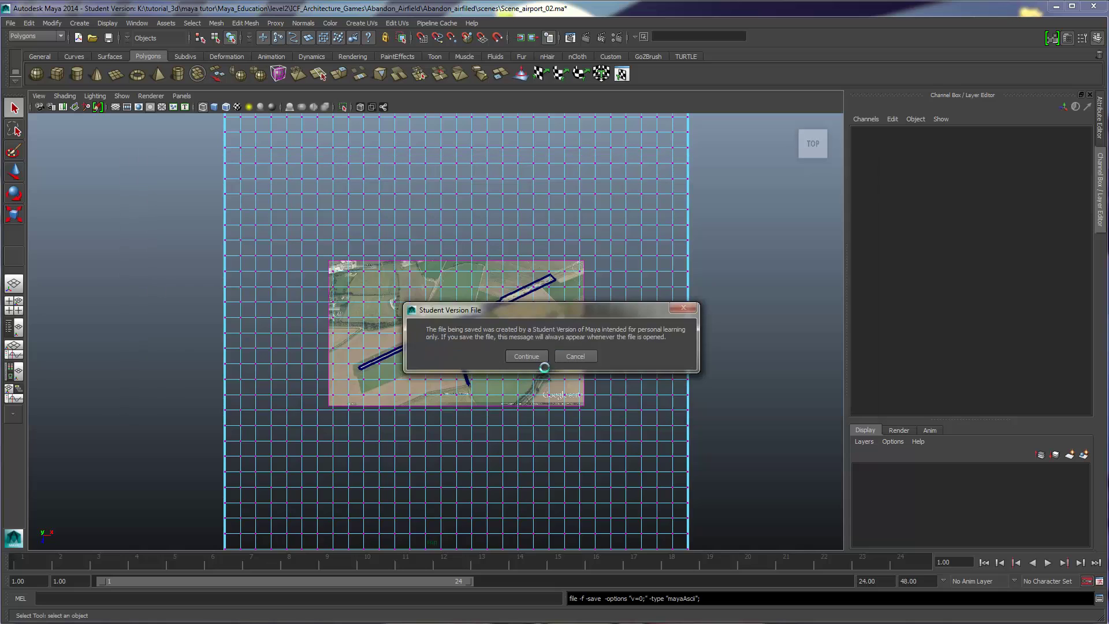
left_click(529, 356)
key("r")
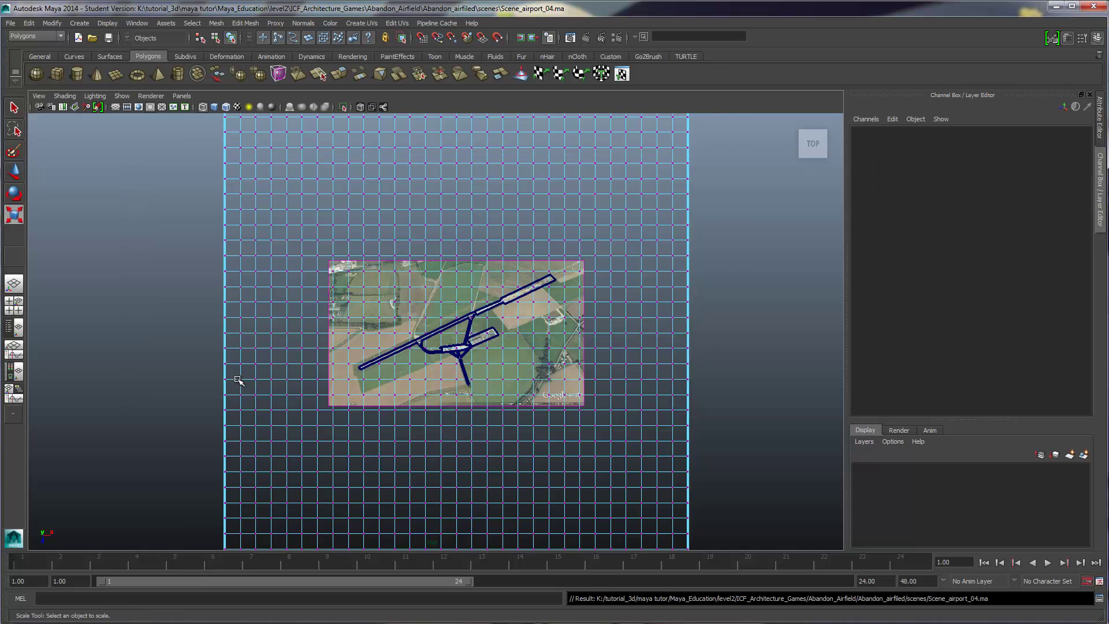
Switch to the browser's Pinterest Islands board and examine the underwater waterfall image and other pins for coastline shapes
scroll(237, 380, "up", 4)
middle_click_drag(276, 389, 329, 329, "alt")
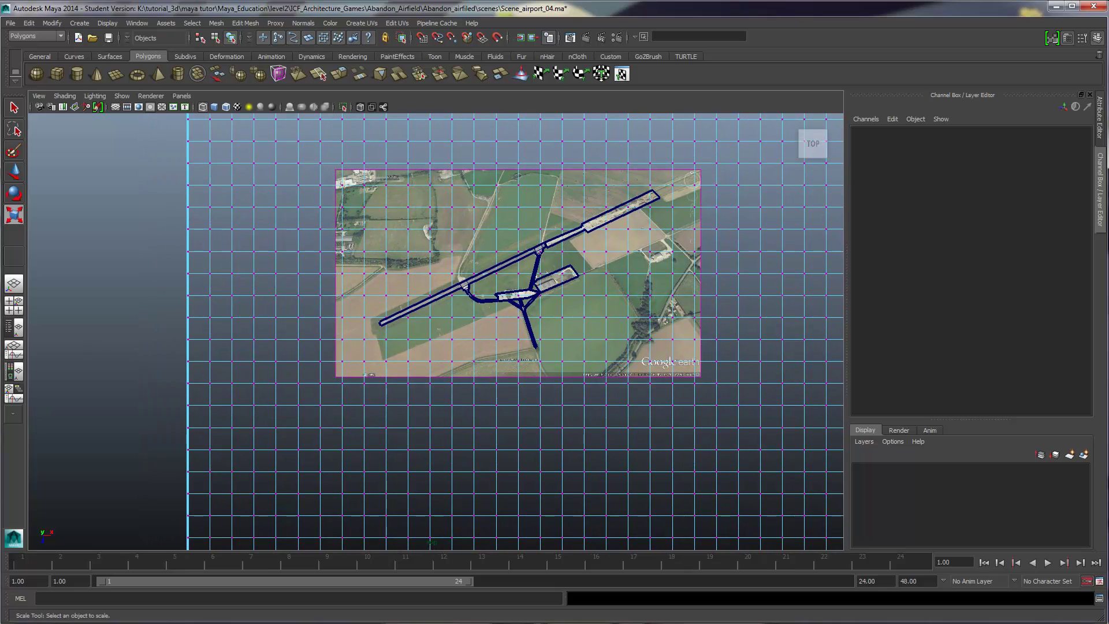
key("alt+Tab")
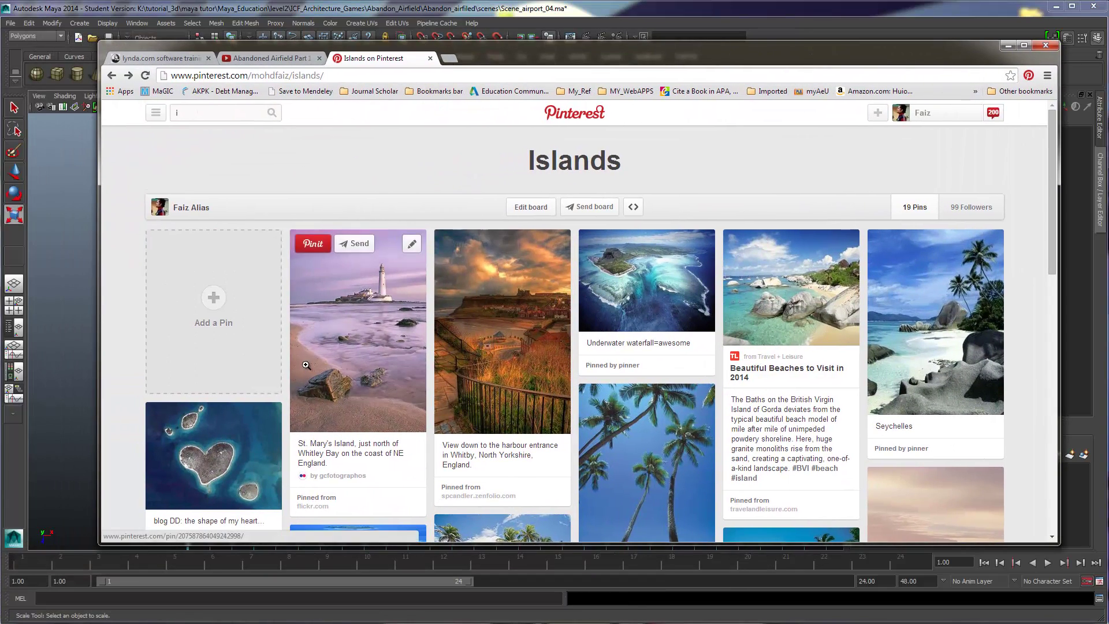
scroll(307, 365, "down", 4)
scroll(666, 263, "up", 3)
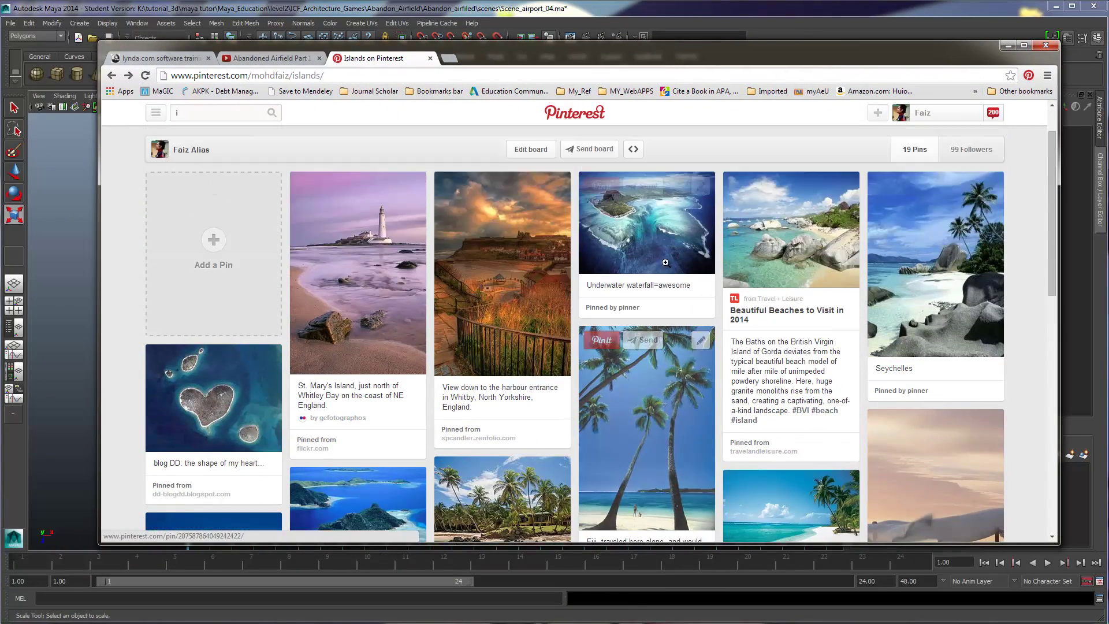
left_click(627, 231)
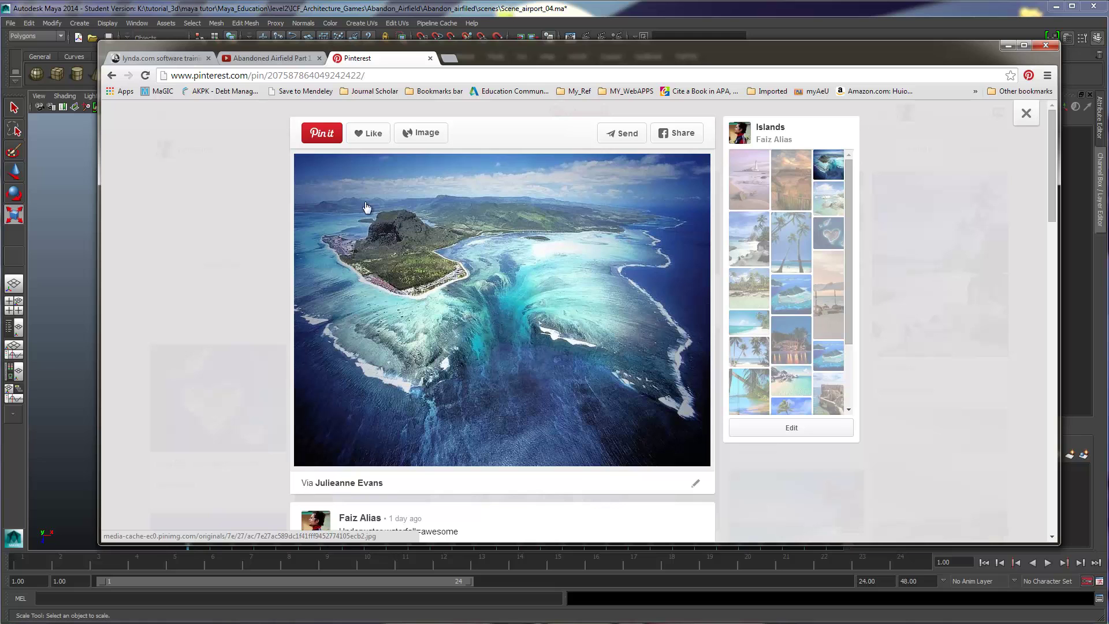
left_click(1025, 114)
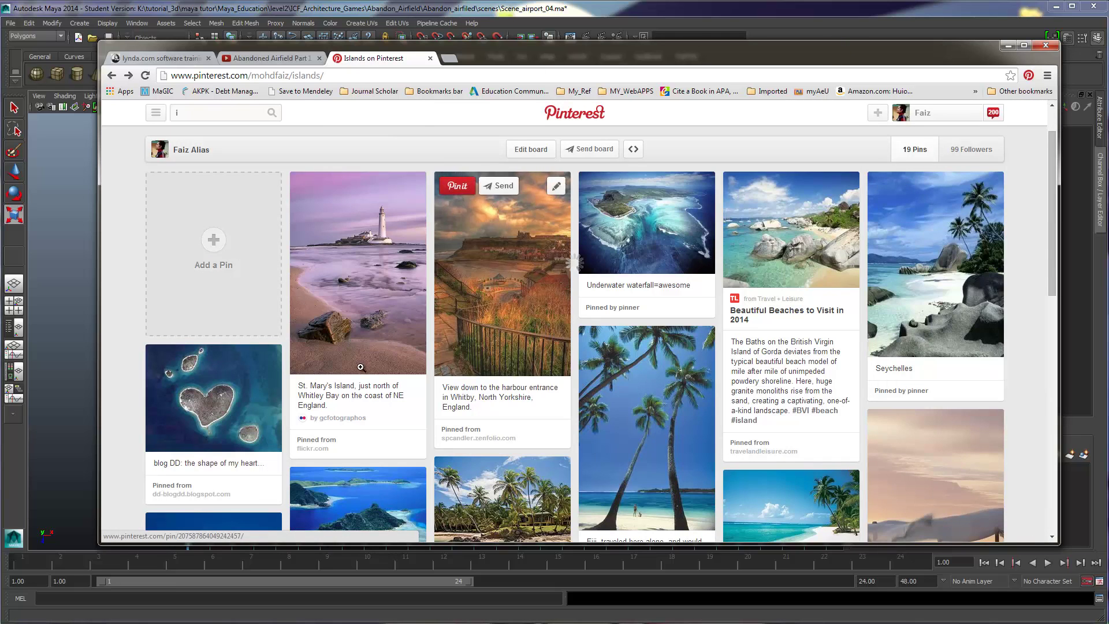
scroll(360, 368, "down", 4)
left_click(366, 305)
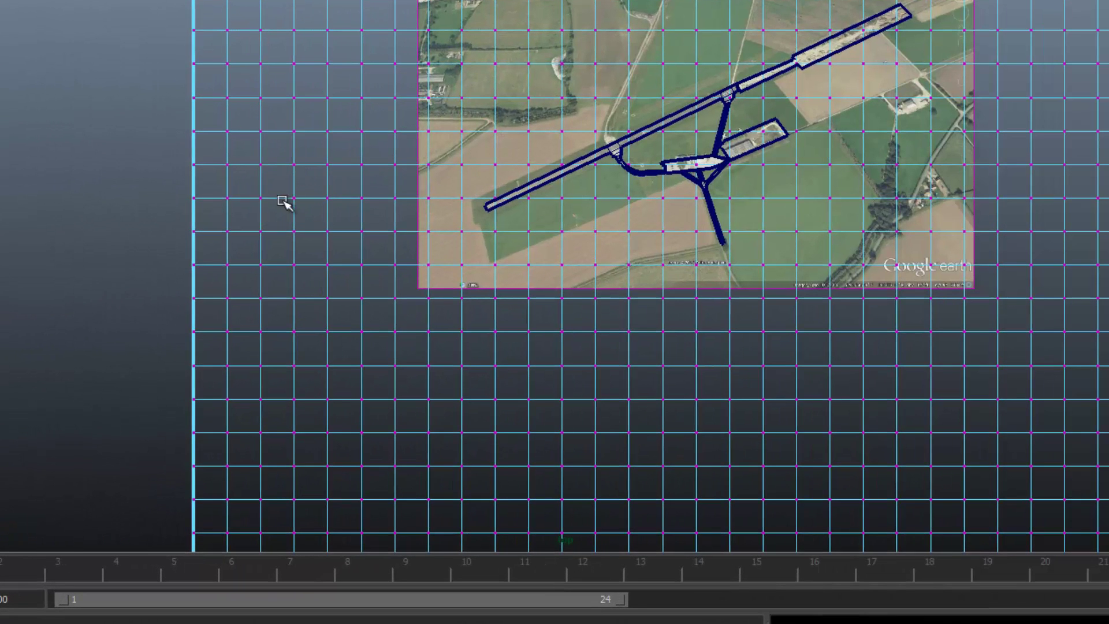
Back in Maya, move individual ground-plane vertices west of the satellite photo to begin an irregular island coastline
left_click(230, 88)
key("w")
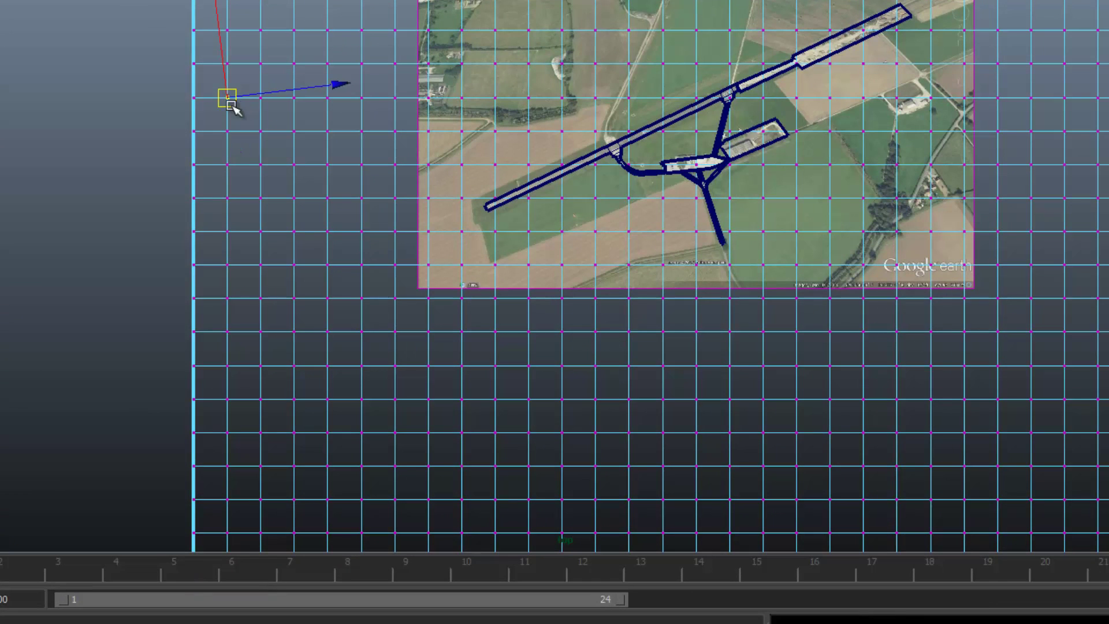
left_click(263, 139)
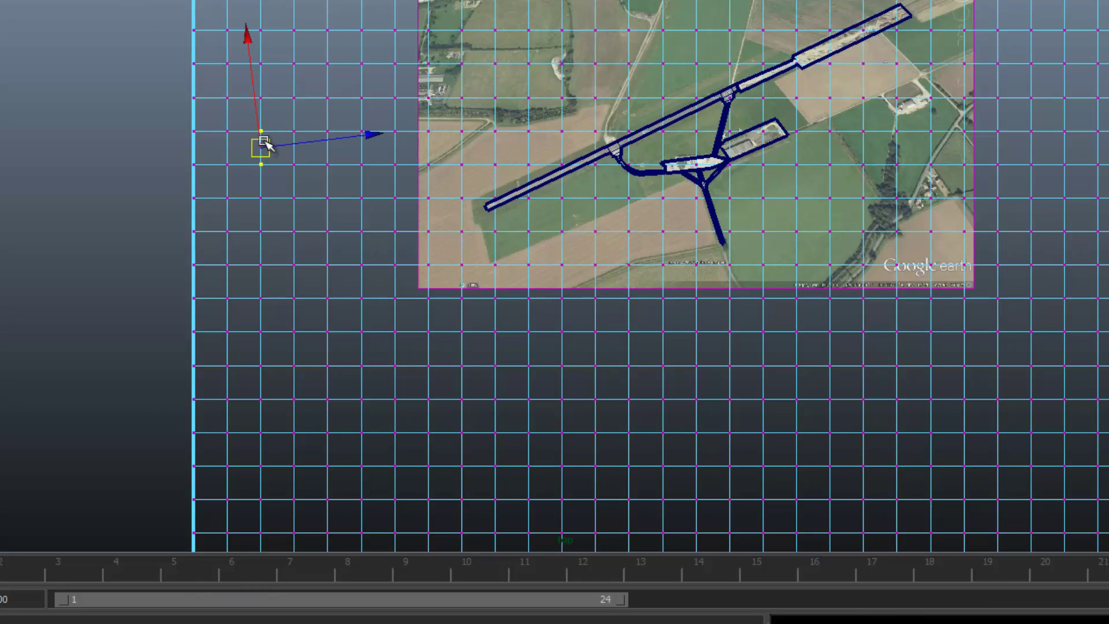
left_click(267, 164)
left_click(261, 132)
left_click_drag(261, 133, 288, 179)
left_click(264, 105)
left_click(293, 167)
left_click(295, 132)
left_click_drag(296, 136, 298, 146)
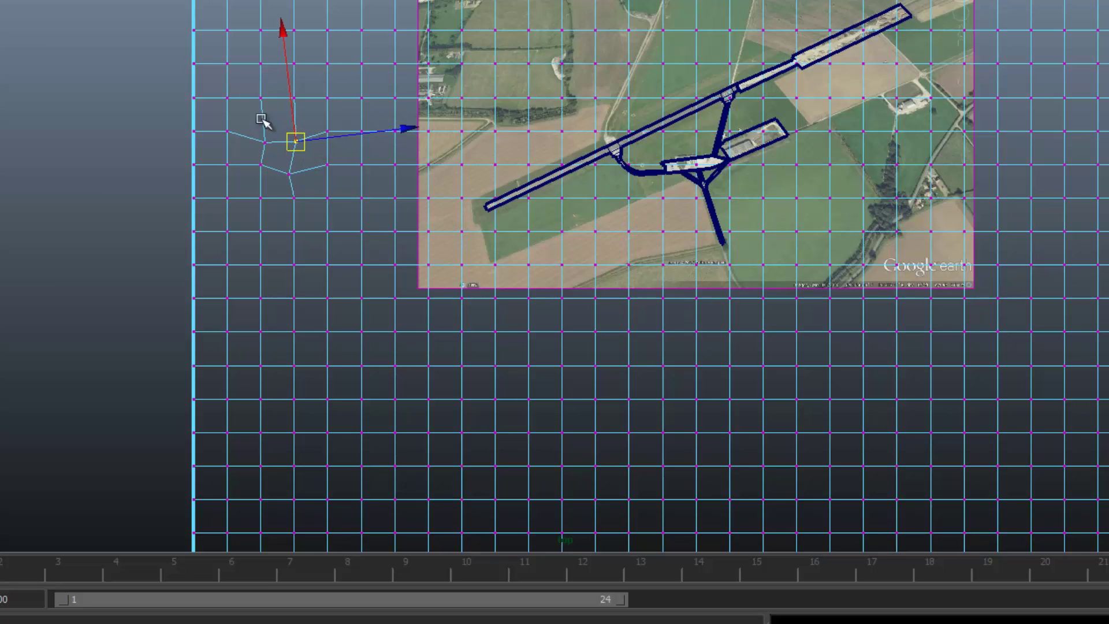
left_click(258, 97)
left_click_drag(260, 98, 236, 113)
left_click(227, 97)
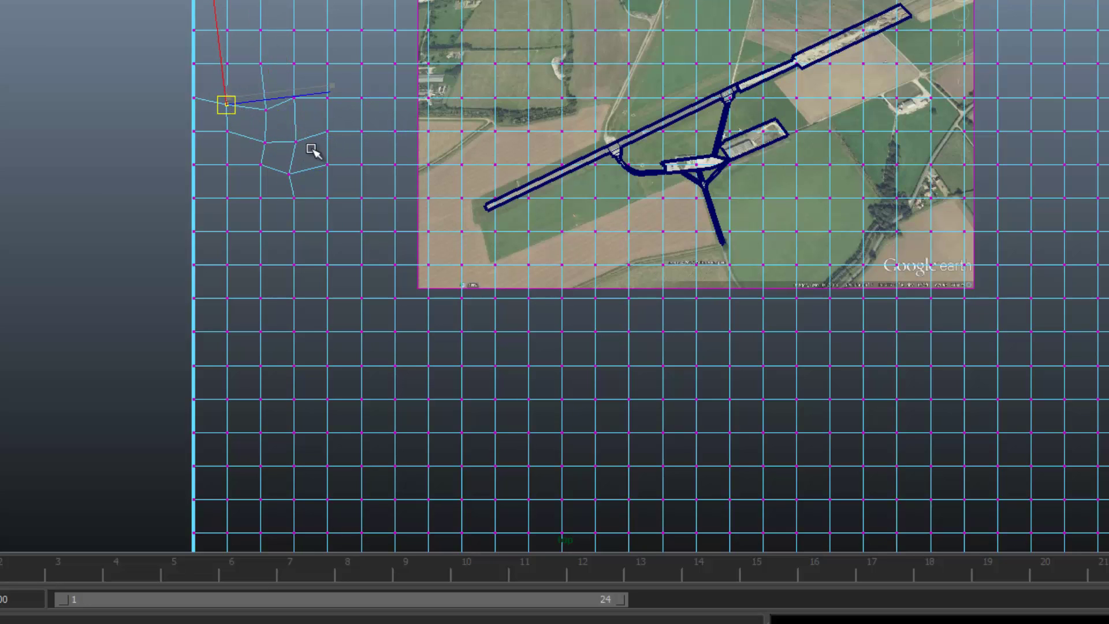
Continue the irregular coastline southward by shifting ground-plane vertices just west of the photo's lower-left corner
left_click(296, 199)
left_click_drag(281, 225, 304, 247)
left_click_drag(294, 232, 340, 240)
left_click_drag(327, 231, 308, 263)
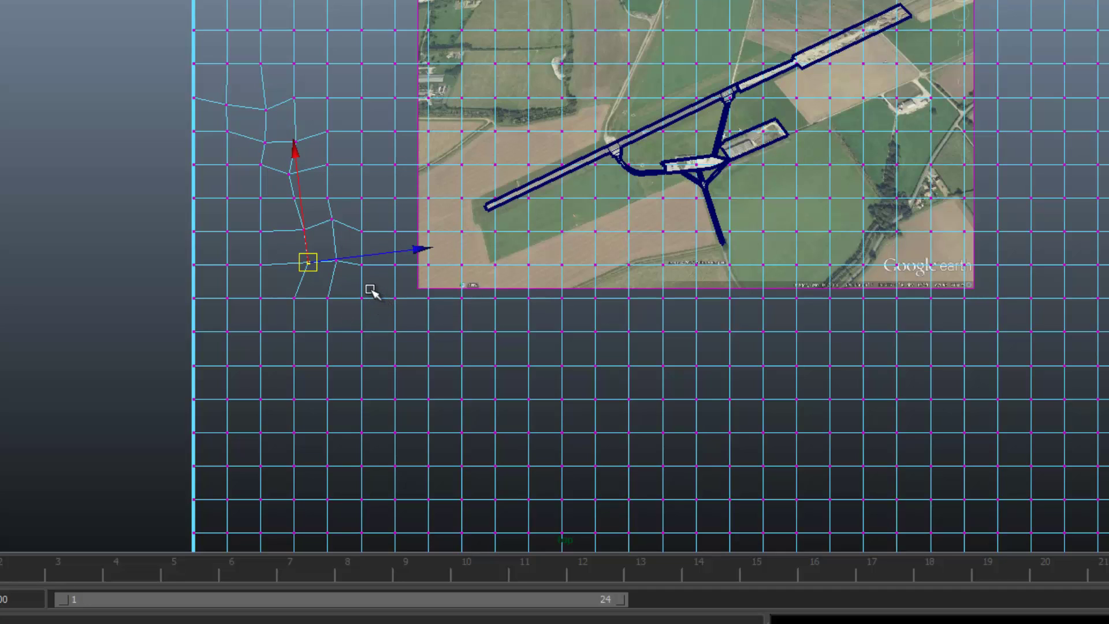
left_click(325, 298)
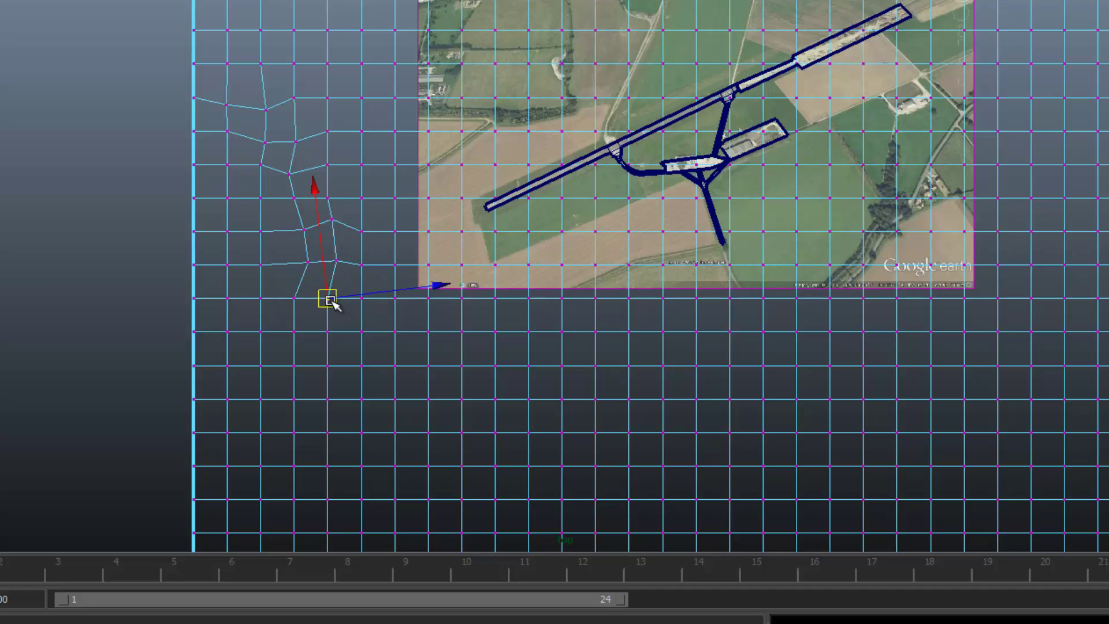
left_click_drag(322, 297, 371, 258)
left_click(309, 261)
left_click(375, 280)
left_click(359, 262)
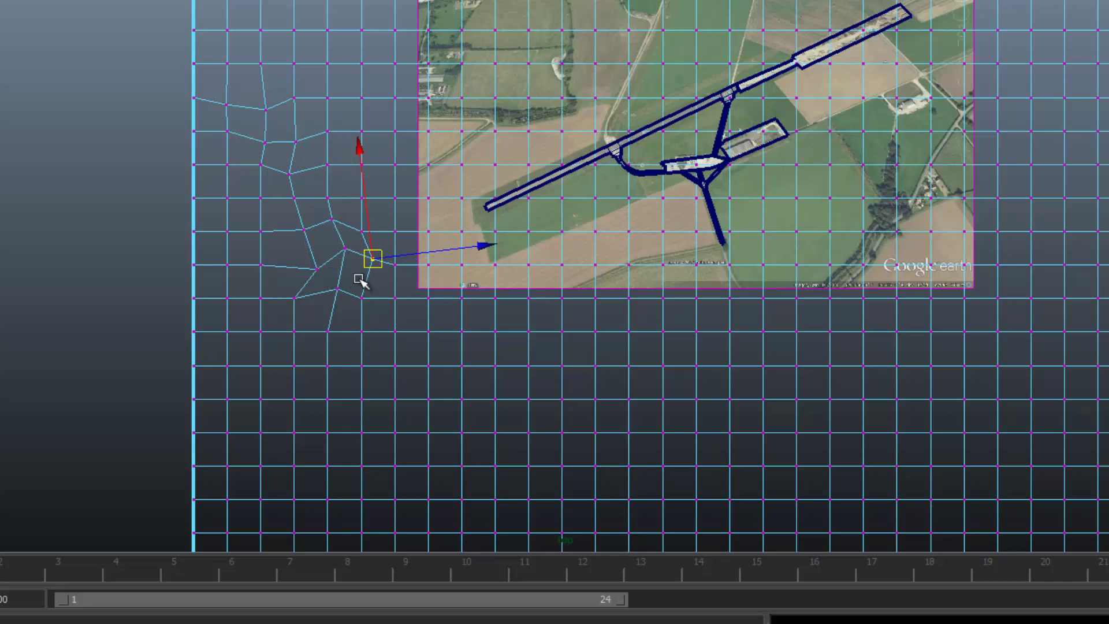
Extend the irregular coastline around the satellite photo's lower-left corner by shifting ground-plane vertices beside and just below it
left_click(294, 298)
mouse_move(293, 298)
left_mouse_down()
mouse_move(376, 296)
mouse_move(386, 312)
mouse_move(383, 280)
mouse_move(394, 280)
mouse_move(301, 317)
mouse_move(303, 289)
left_mouse_up()
left_click(351, 315)
left_click(345, 287)
left_click(360, 299)
scroll(399, 336, "up", 1)
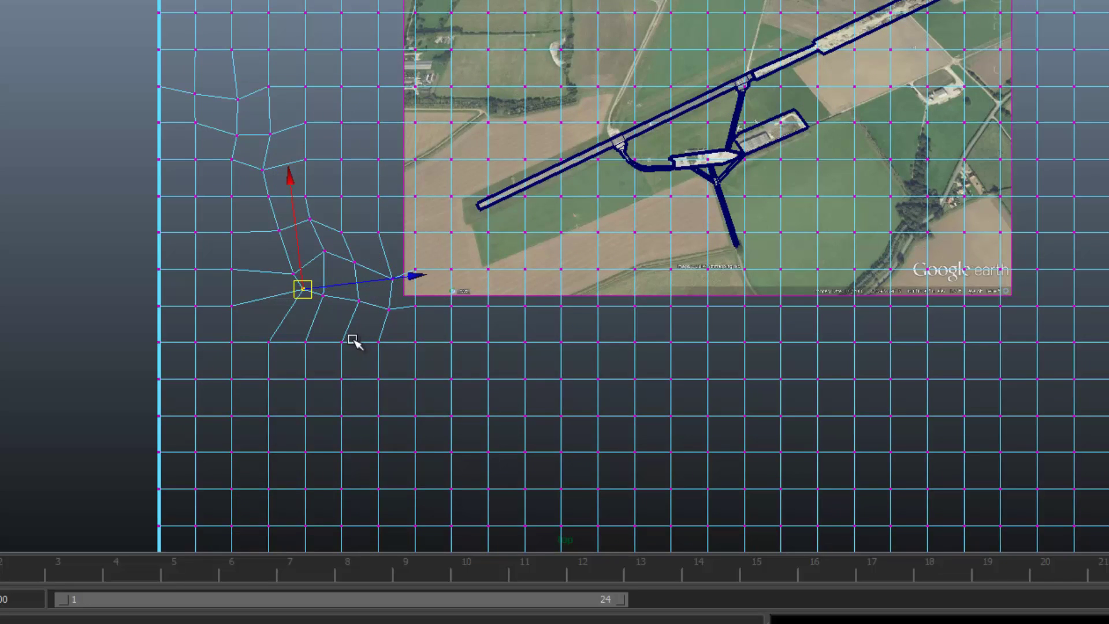
left_click_drag(410, 301, 451, 355)
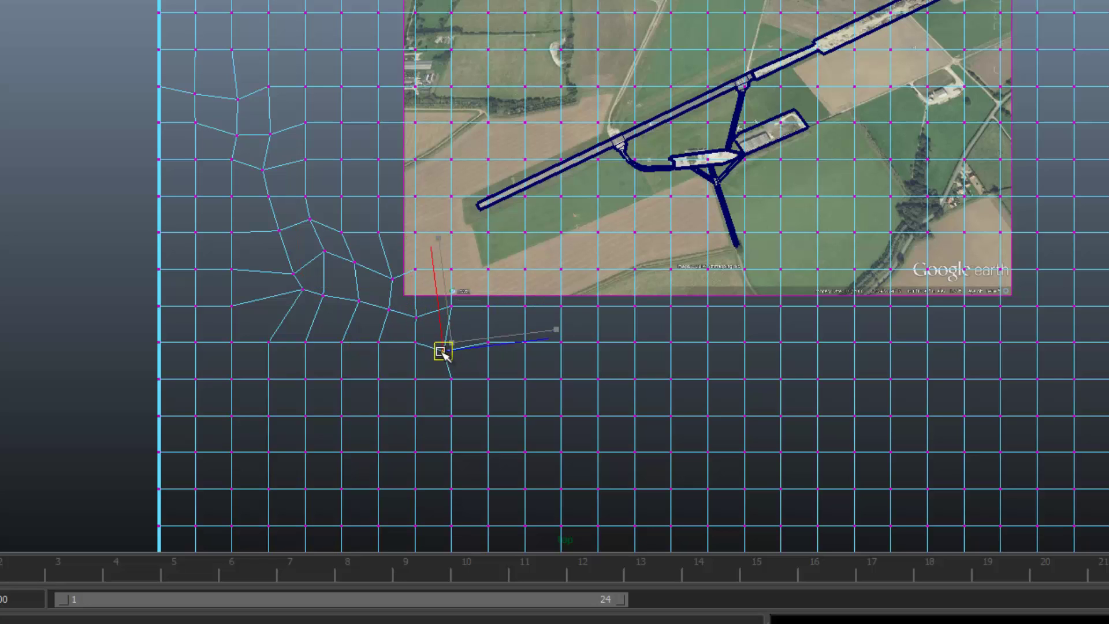
left_click_drag(448, 311, 446, 319)
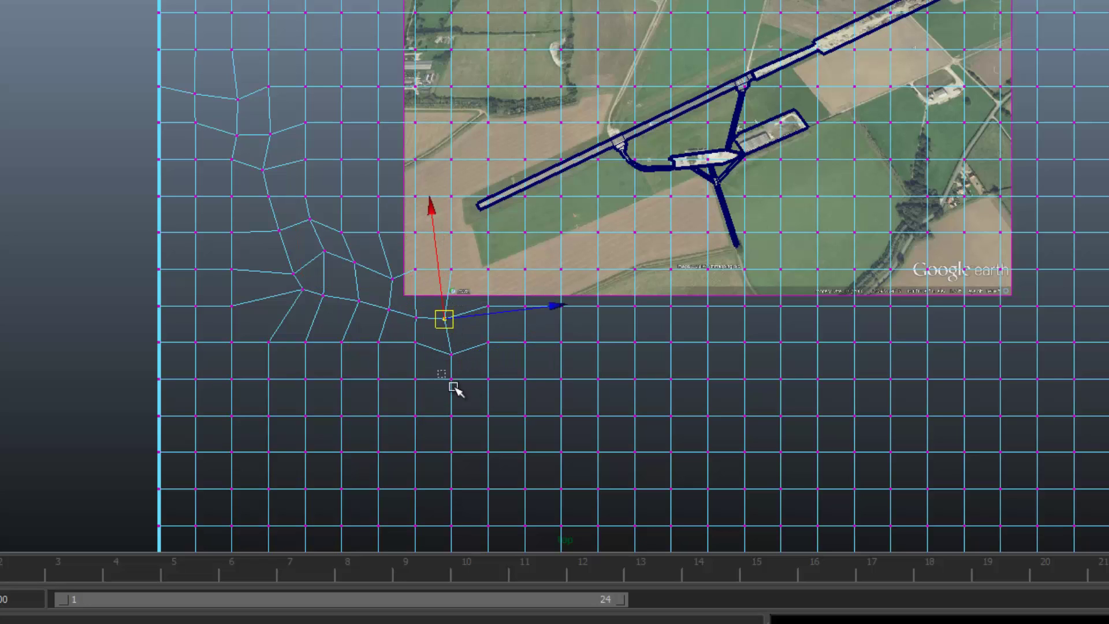
left_click_drag(452, 387, 454, 391)
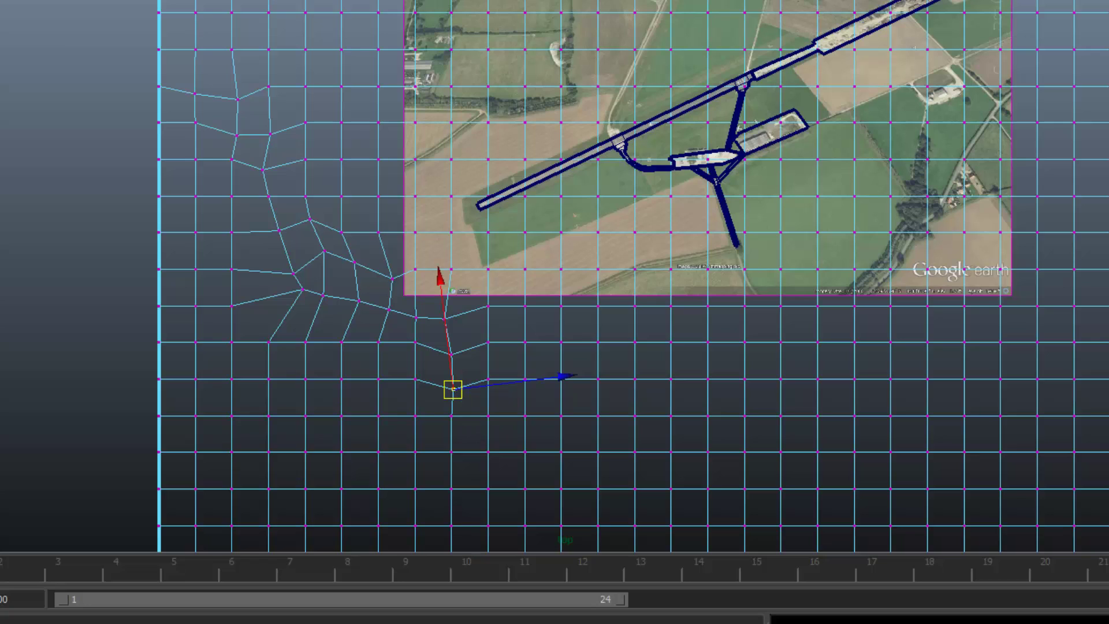
Carry the coastline southeast and down to the ground plane's southern edge by offsetting individual vertices below the photo
left_click_drag(487, 415, 556, 441)
left_click(561, 451)
left_click_drag(599, 490, 619, 533)
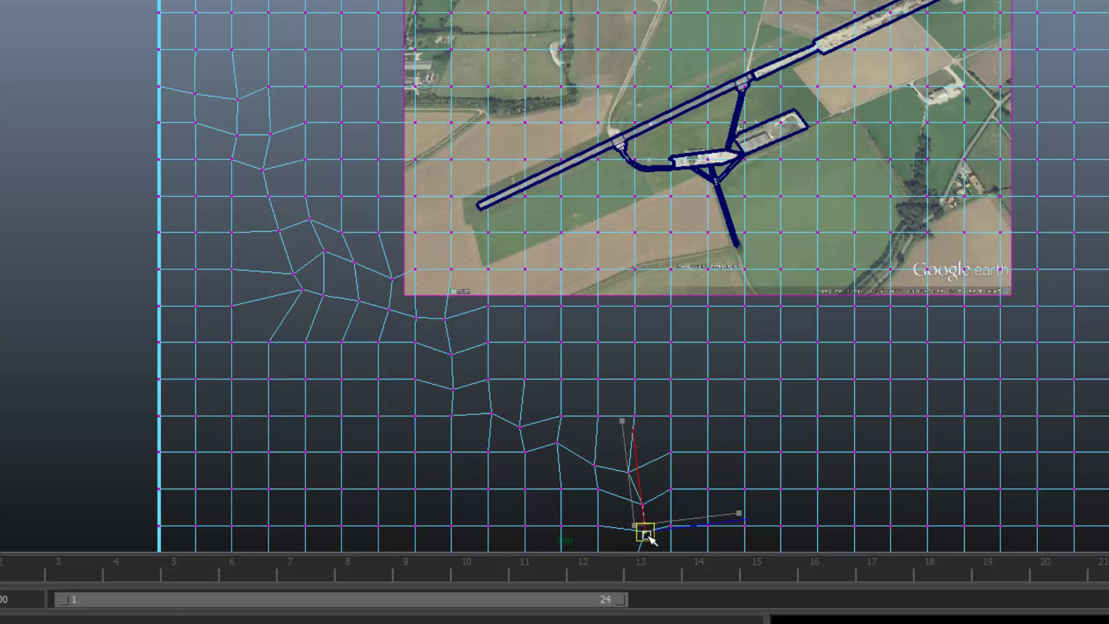
scroll(619, 533, "down", 2)
middle_click_drag(618, 488, 588, 354, "alt")
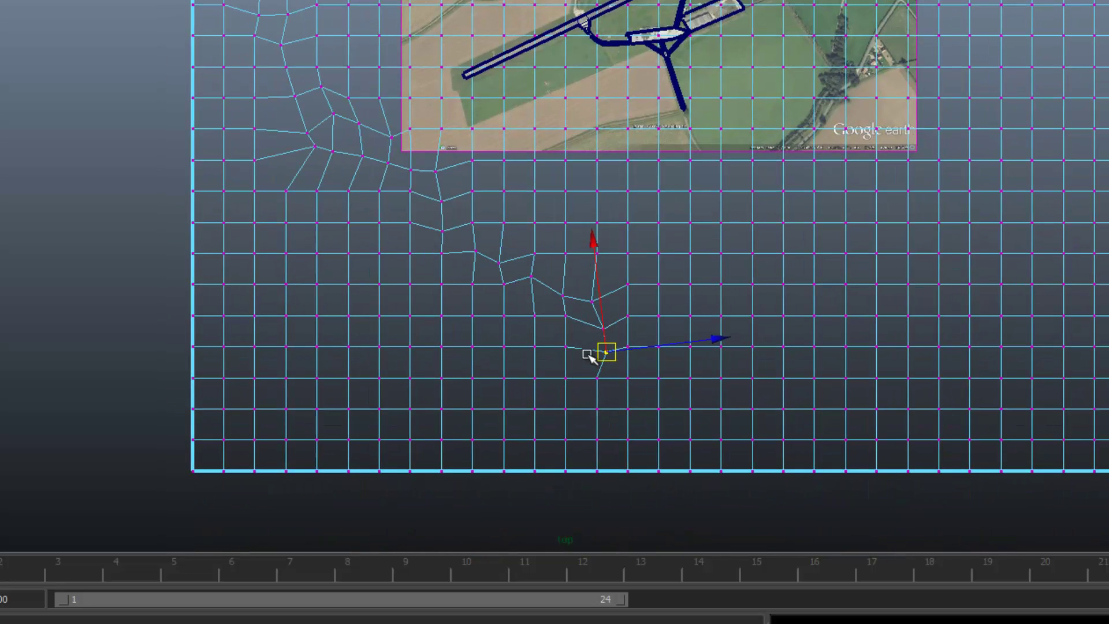
left_click(596, 407)
left_click_drag(617, 404, 620, 437)
left_click(604, 443)
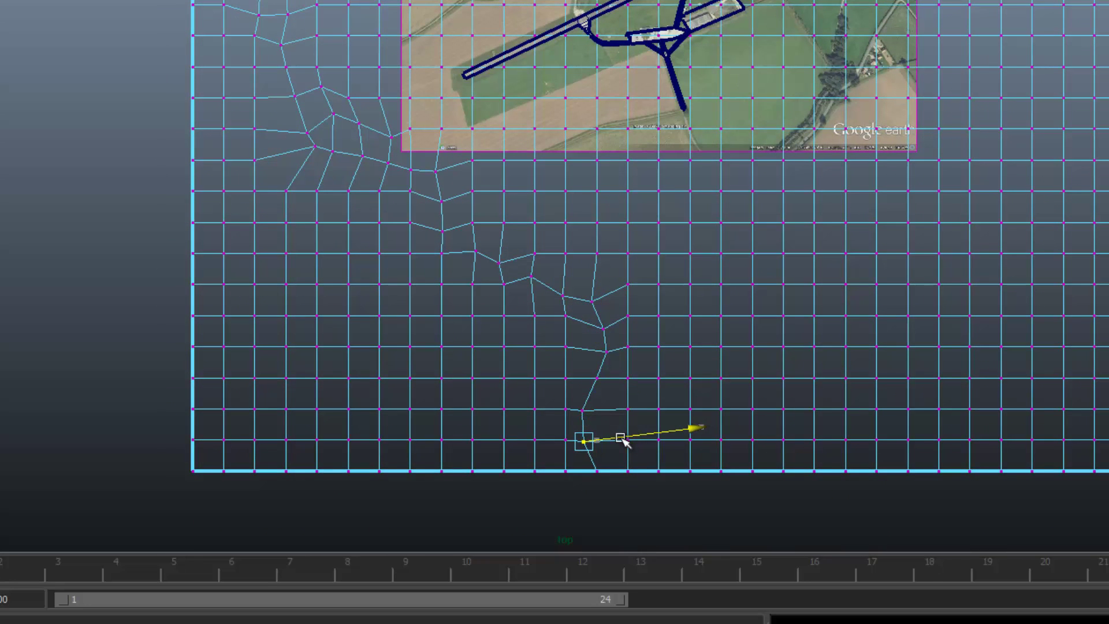
Refine the coastline's middle stretch by nudging vertices between the photo's lower-left corner and the southern bend
scroll(594, 401, "up", 1)
left_click(496, 287)
left_click_drag(498, 290, 503, 294)
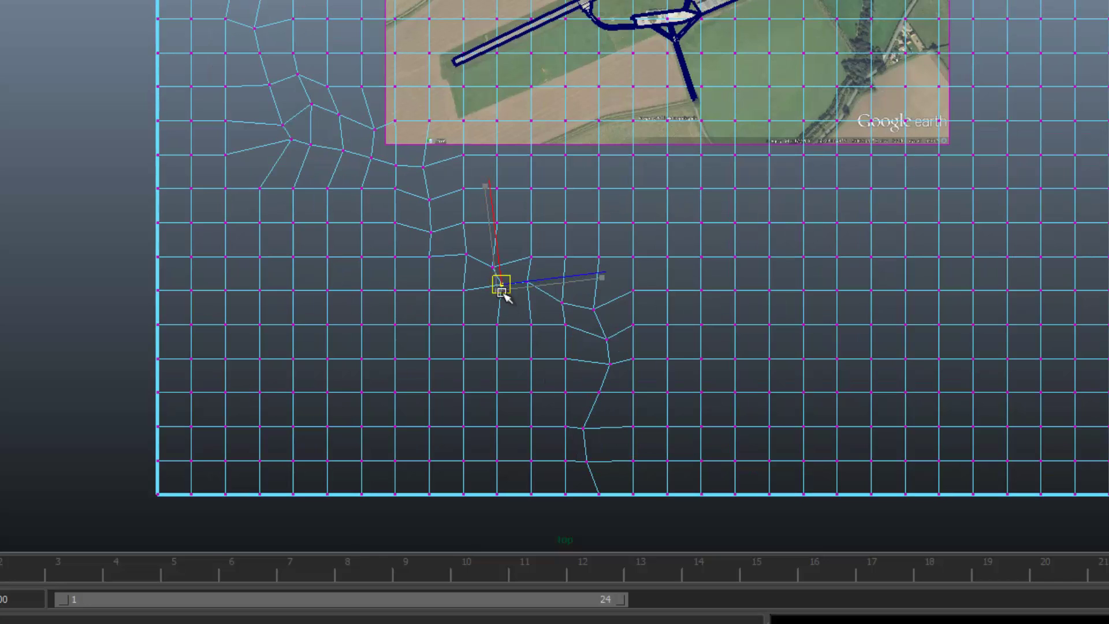
left_click(468, 230)
left_click(417, 261)
left_click(434, 263)
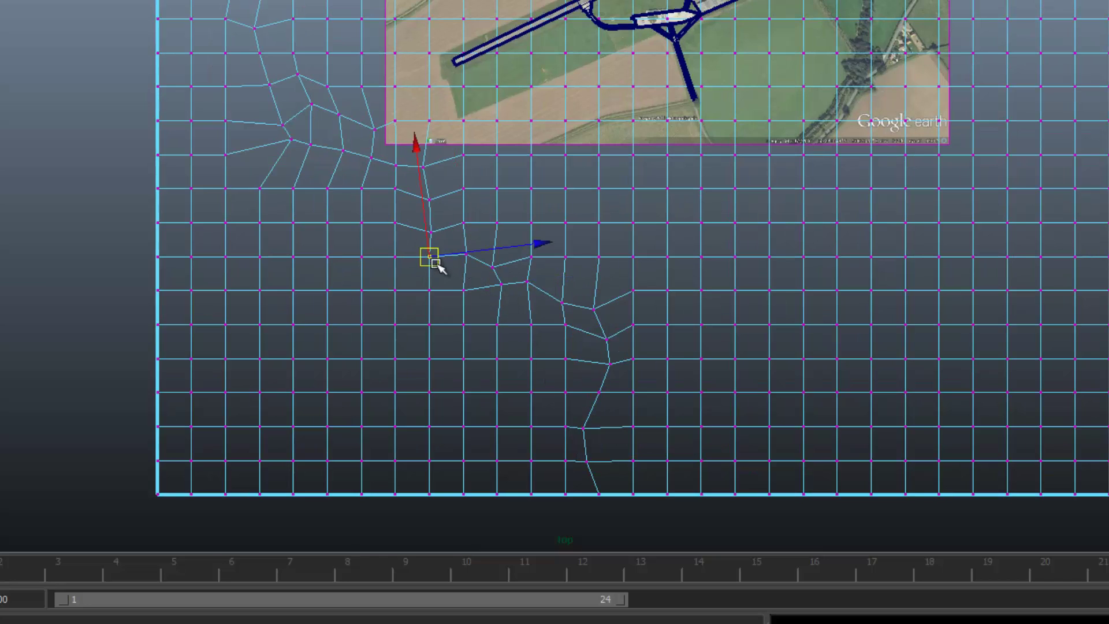
left_click_drag(436, 265, 445, 257)
left_click(425, 169)
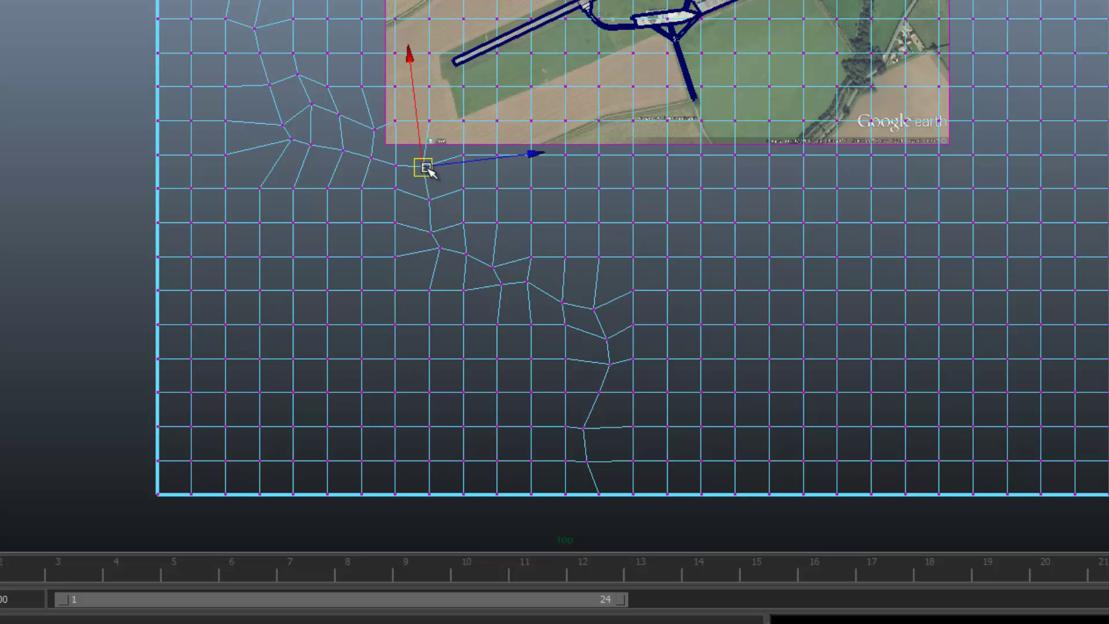
left_click_drag(425, 168, 392, 198)
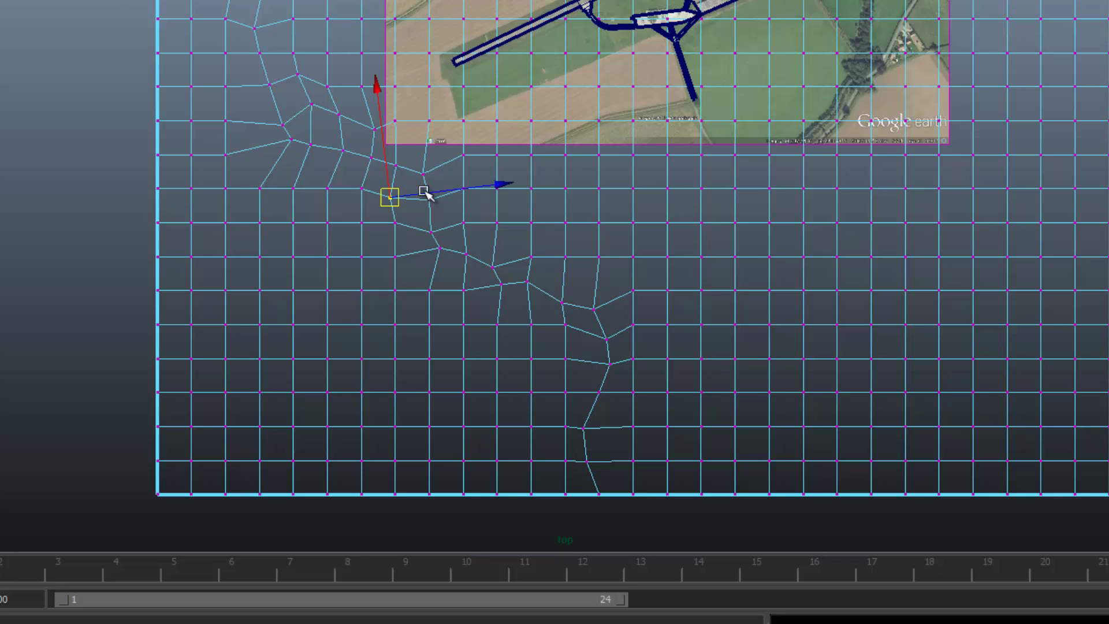
Reshape the coastline's northern stretch west of the photo by offsetting its inner row of vertices
scroll(264, 22, "up", 2)
middle_click_drag(237, 45, 229, 107, "alt")
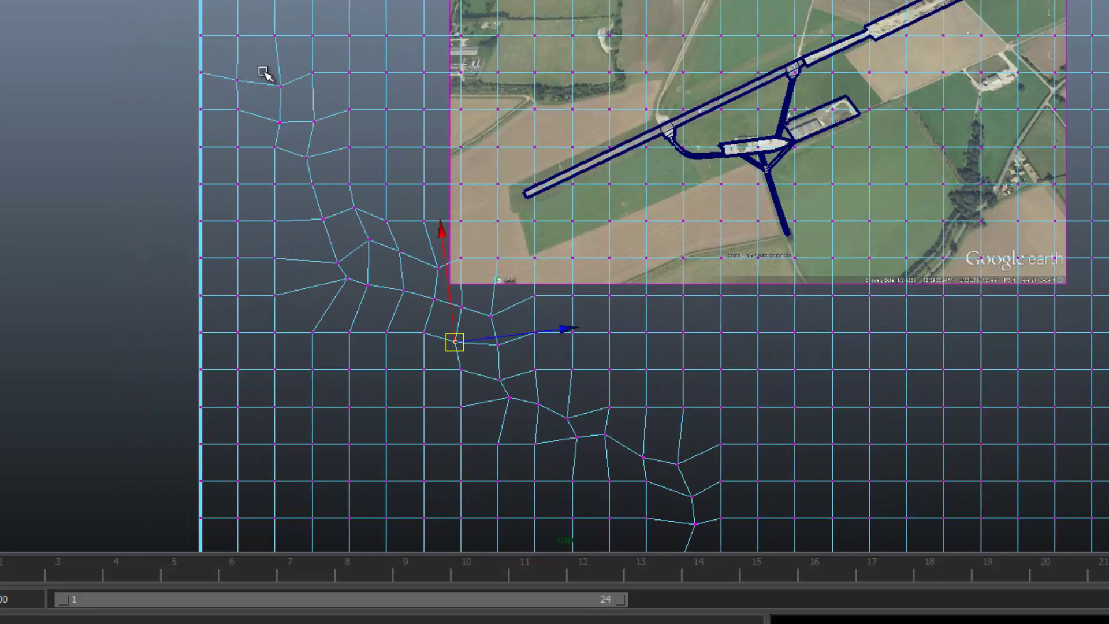
left_click(281, 86)
left_click_drag(283, 84, 308, 91)
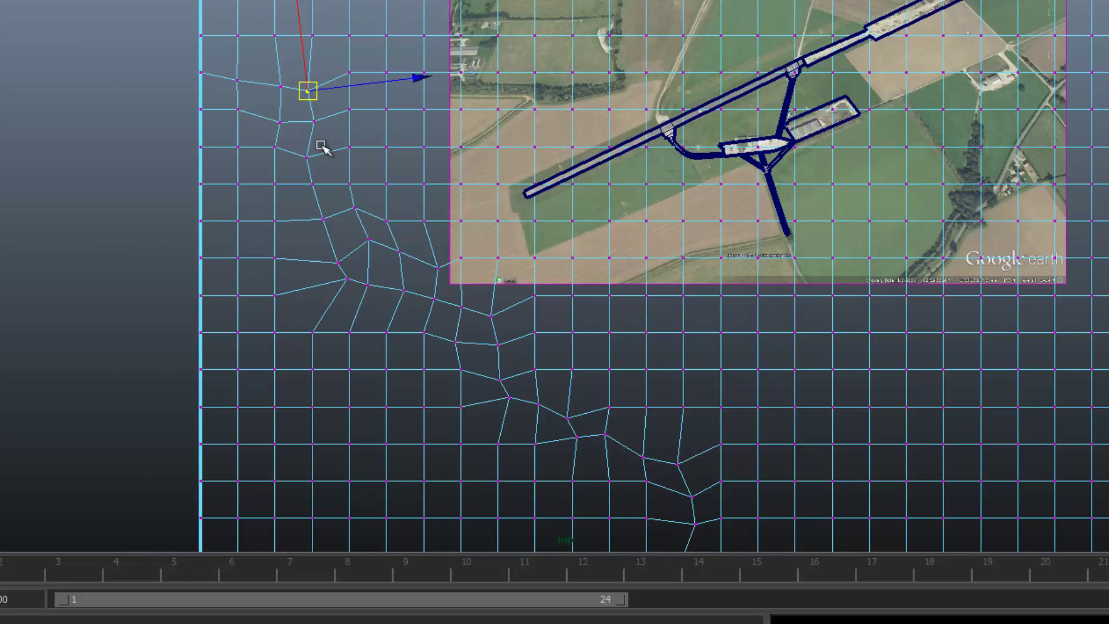
left_click(350, 109)
left_click_drag(350, 110, 311, 88)
left_click(307, 91)
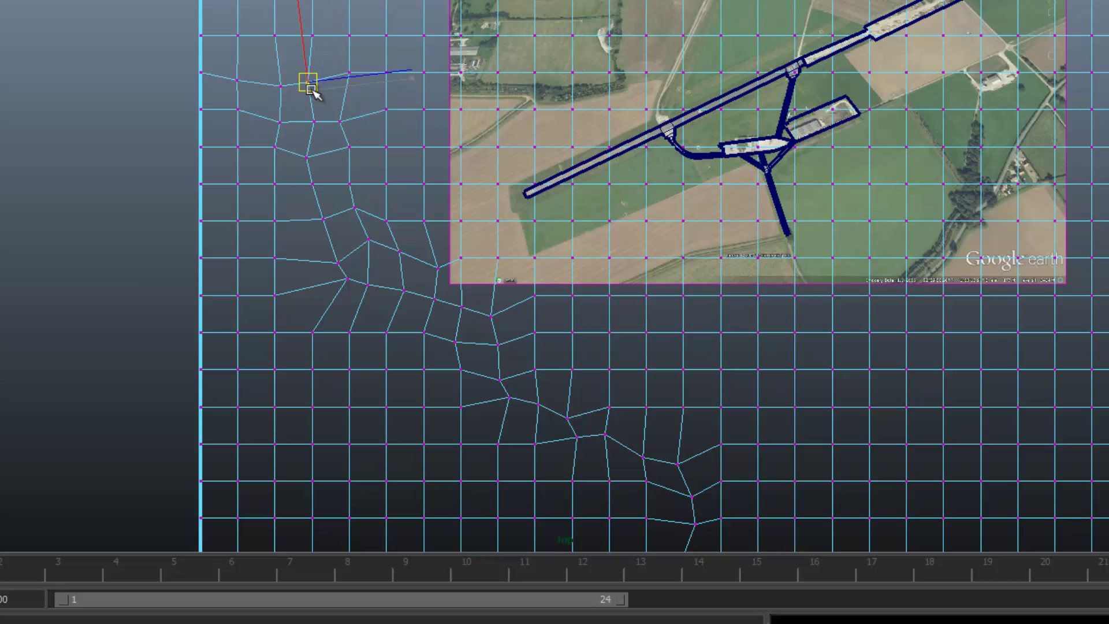
left_click(343, 121)
left_click(350, 148)
left_click_drag(352, 149, 389, 176)
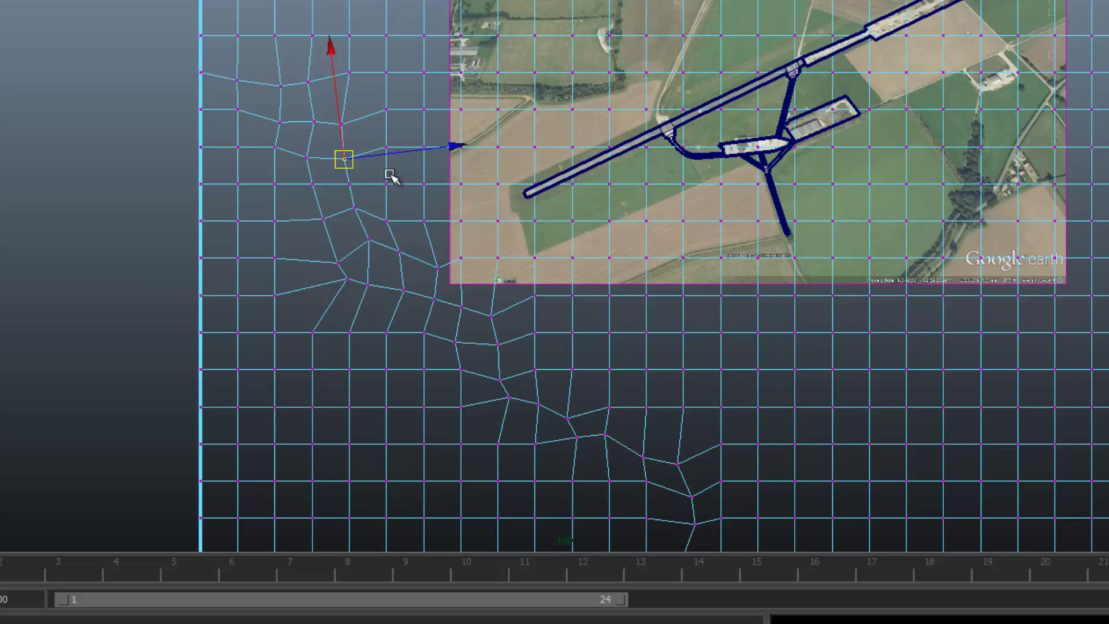
left_click(368, 239)
left_click_drag(370, 240, 364, 244)
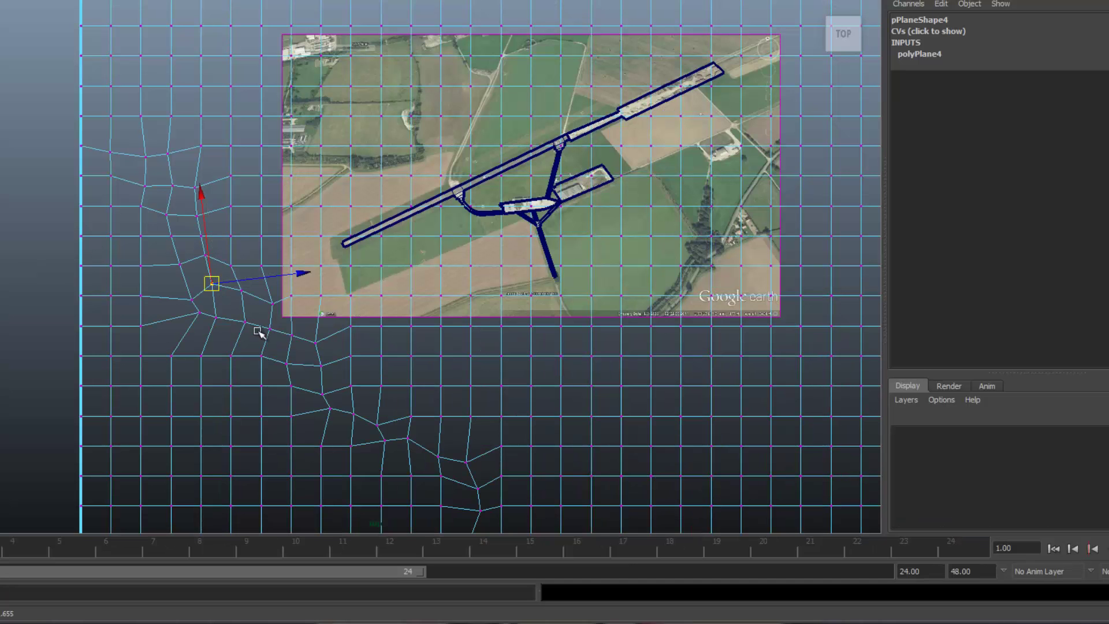
Break up the regular grid inland of the southern coastline by moving vertices just below the photo
left_click(235, 292)
left_click(243, 292)
left_click_drag(242, 292, 397, 394)
left_click(290, 296)
middle_click_drag(416, 408, 425, 302, "alt")
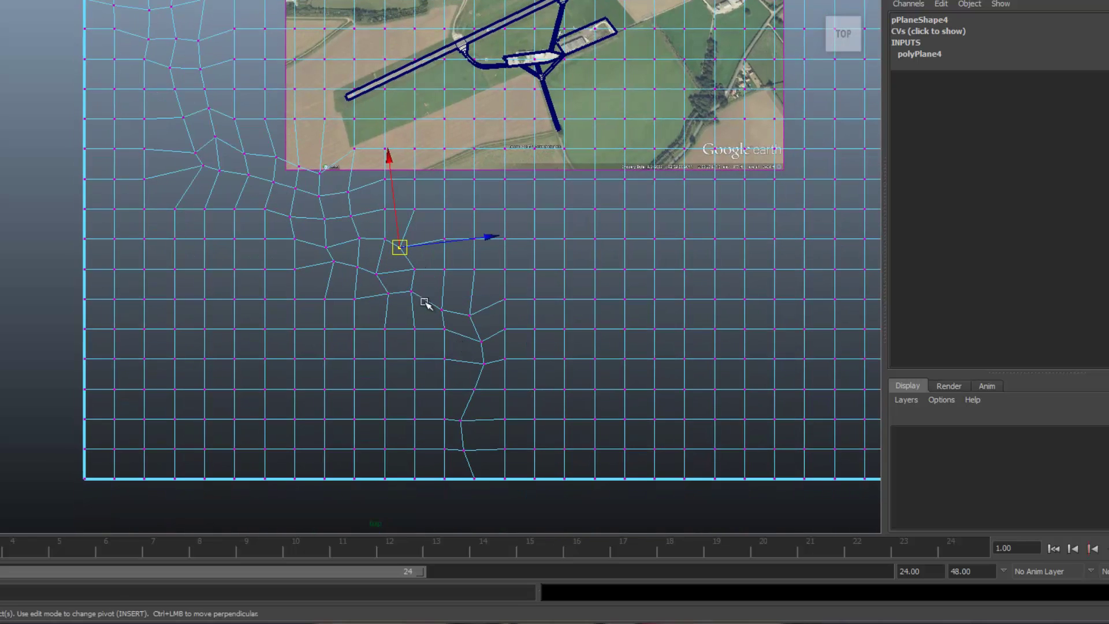
left_click_drag(426, 302, 466, 287)
left_click(483, 292)
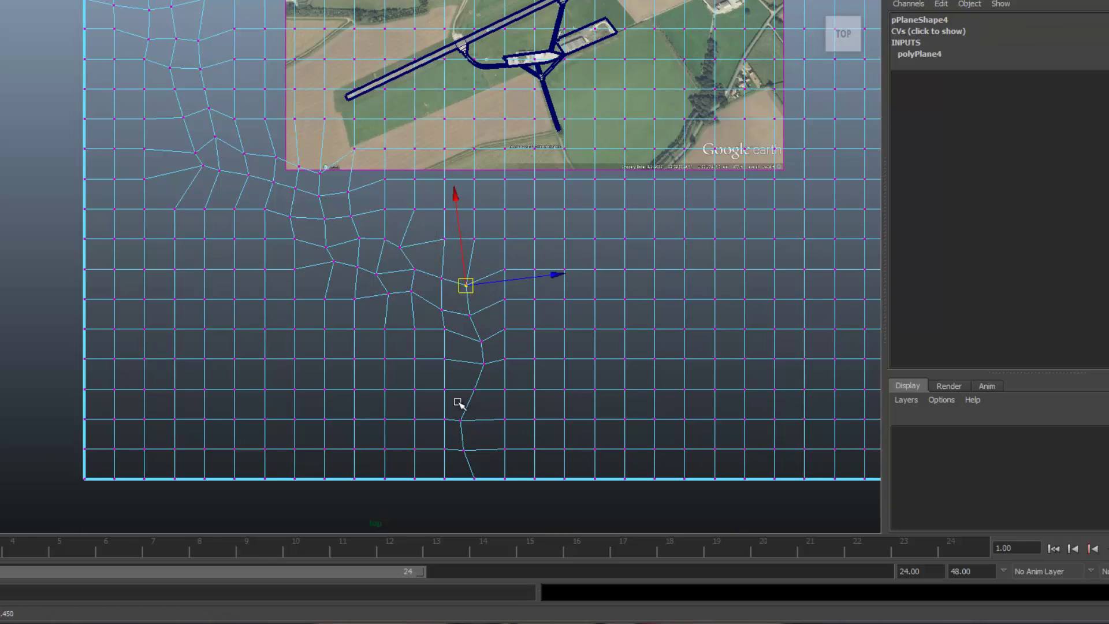
Offset the vertices seaward of the coast near the southern edge and one inland vertex west of the photo
left_click(441, 359)
left_click_drag(444, 362, 434, 453)
middle_click_drag(286, 239, 359, 376, "alt")
middle_click_drag(430, 395, 447, 349, "alt")
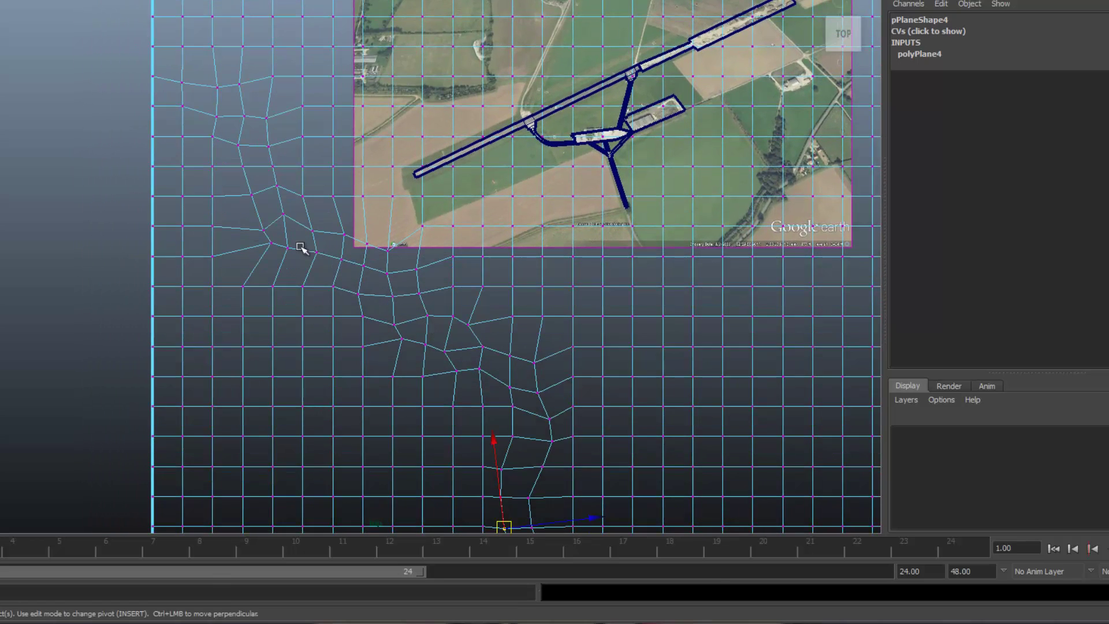
left_click(299, 102)
left_click_drag(299, 102, 300, 118)
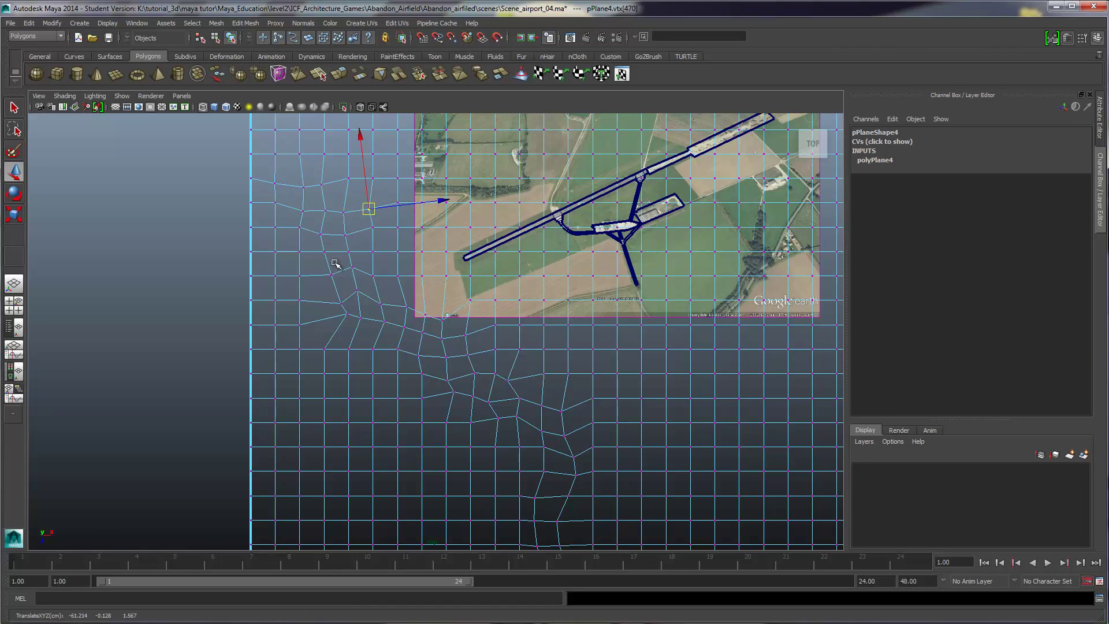
Switch the ground plane to face selection and select the strip of faces along its western edge, south of the coastline's start
right_click_drag(329, 253, 250, 241)
left_click(350, 251)
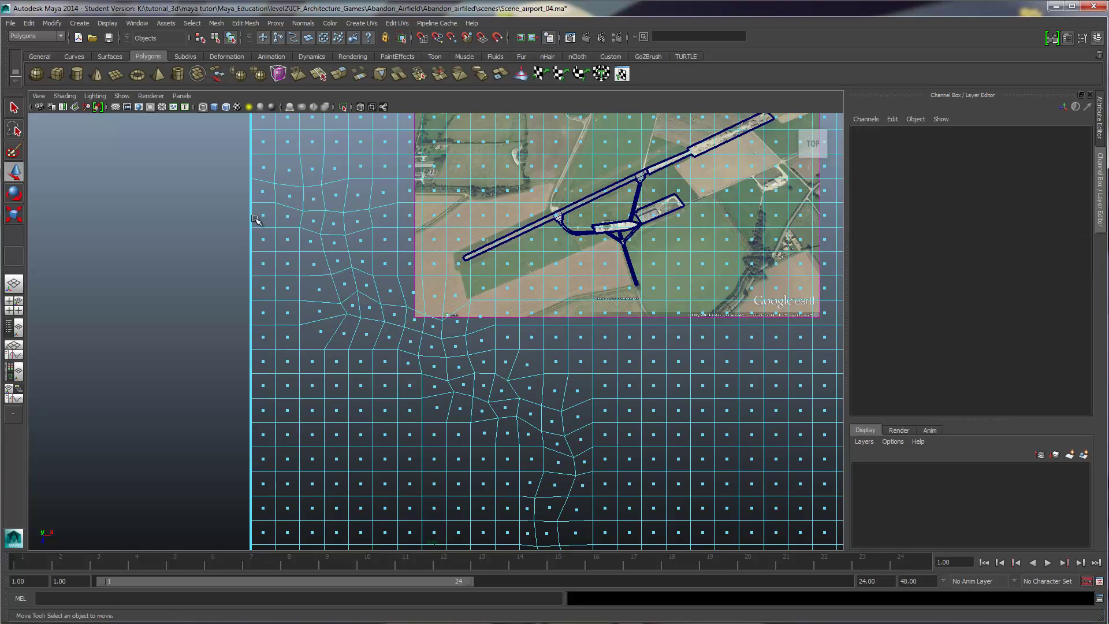
left_click(263, 216)
left_click(287, 218, "shift")
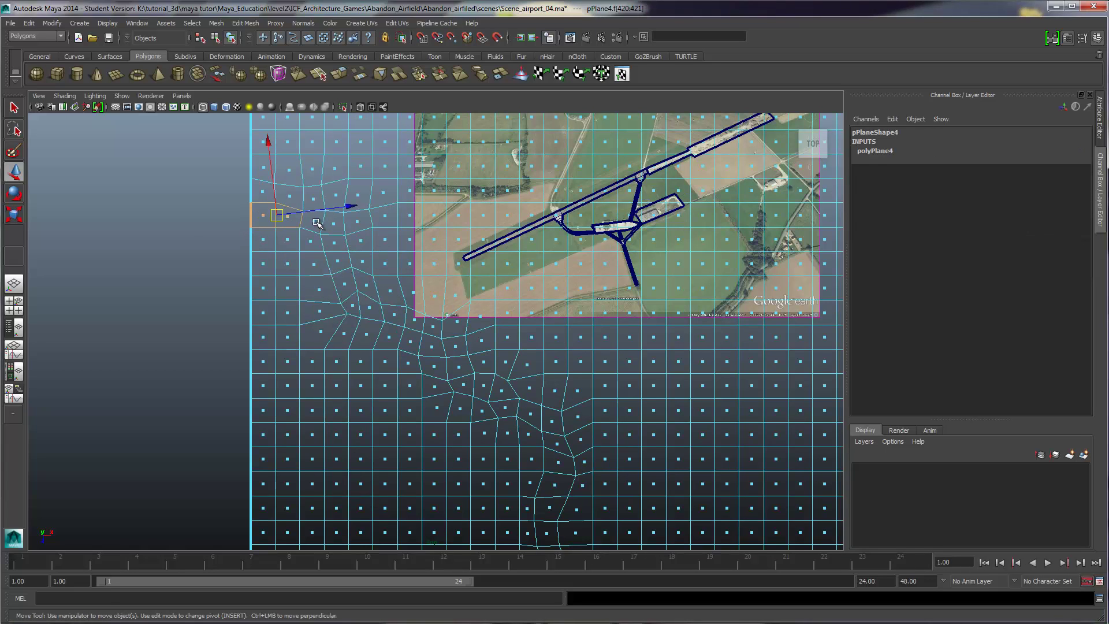
left_click_drag(235, 235, 320, 557, "shift")
scroll(311, 480, "down", 2)
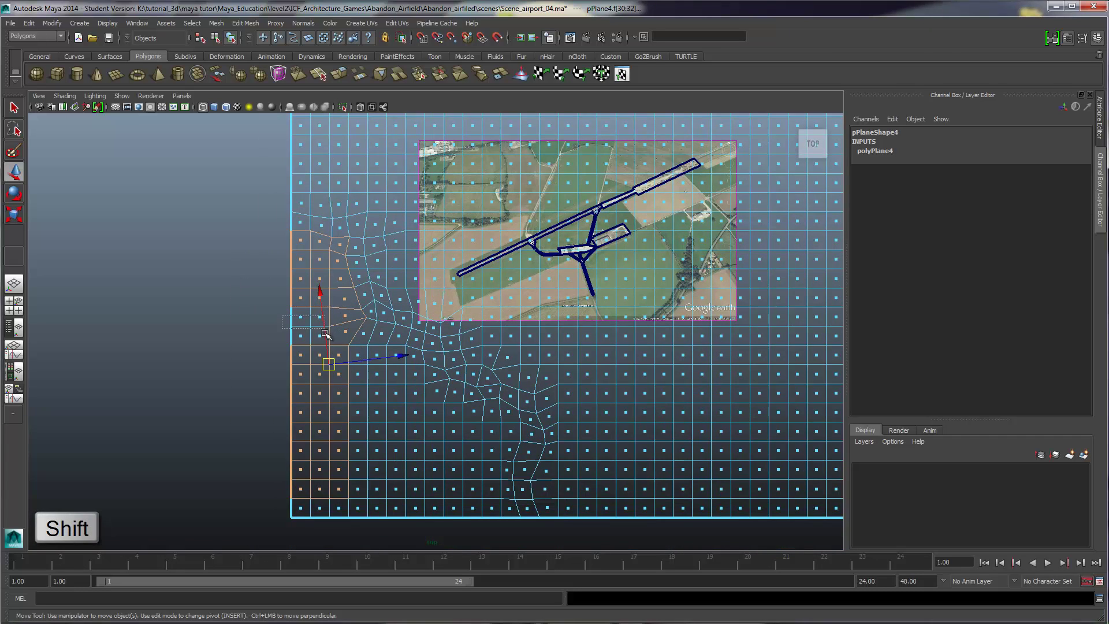
left_click_drag(299, 508, 344, 529, "shift")
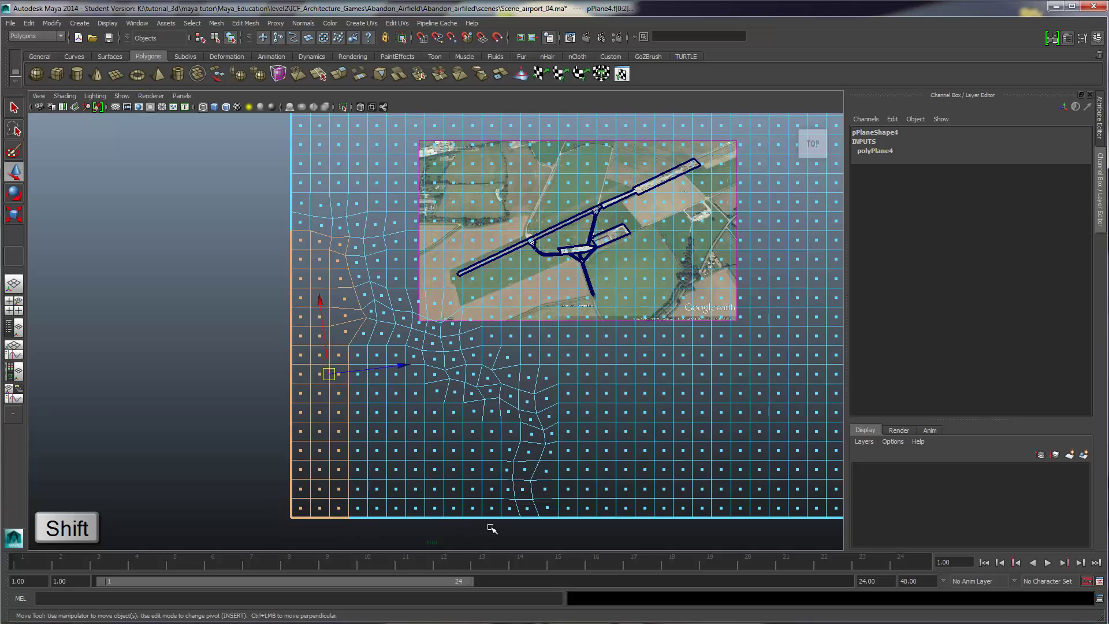
Add the remaining ground-plane faces southwest of the irregular coastline to the selection, down to the southern edge
left_click_drag(495, 529, 355, 405, "shift")
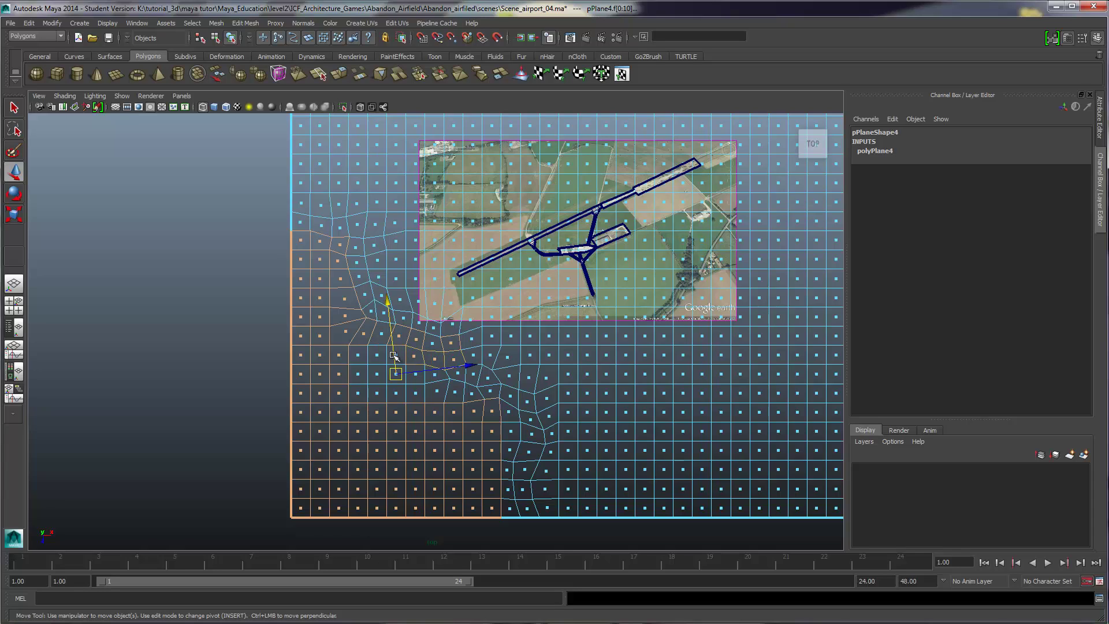
left_click_drag(353, 354, 401, 397)
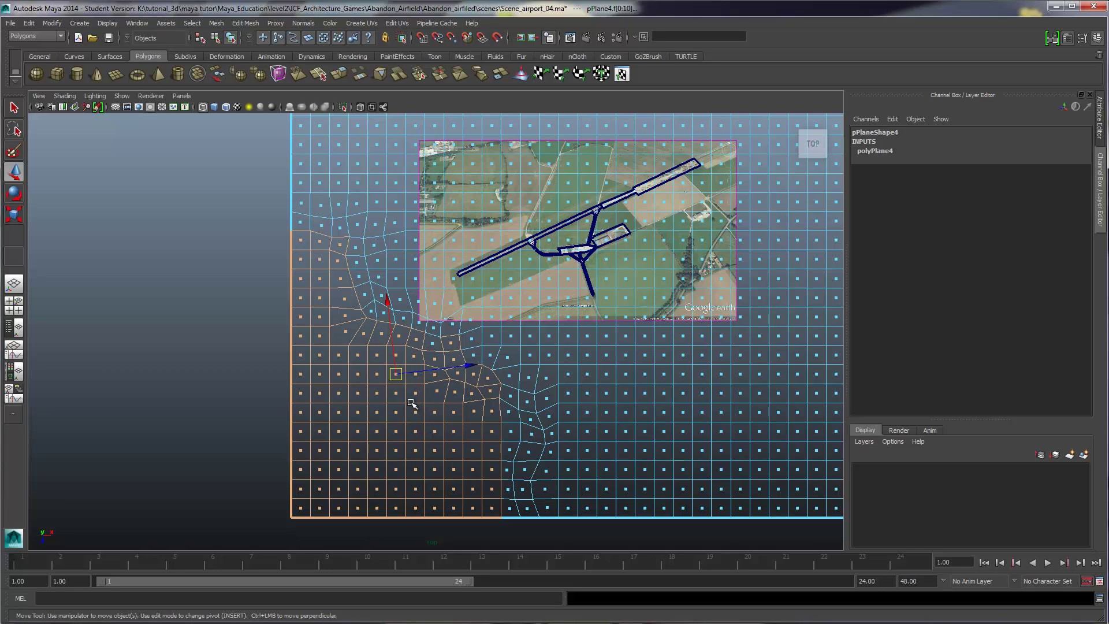
left_click(512, 396, "shift")
left_click(528, 403, "shift")
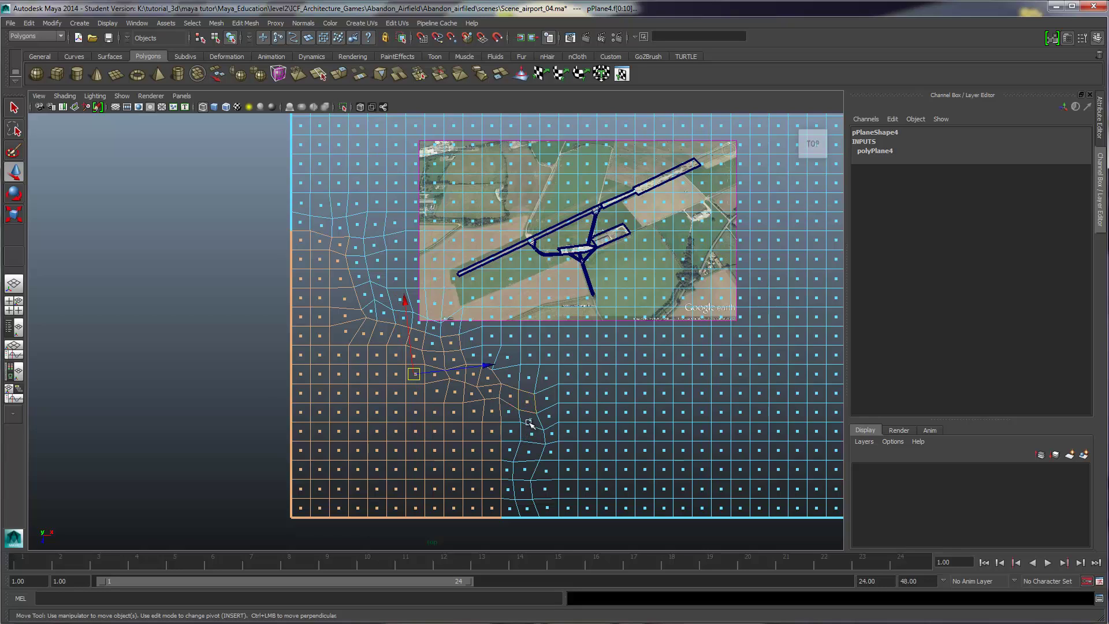
left_click_drag(534, 466, 534, 467, "shift")
Extrude the selected sea faces in the perspective view and lower them to a Translate Y of about -9.593
key("space")
key("space")
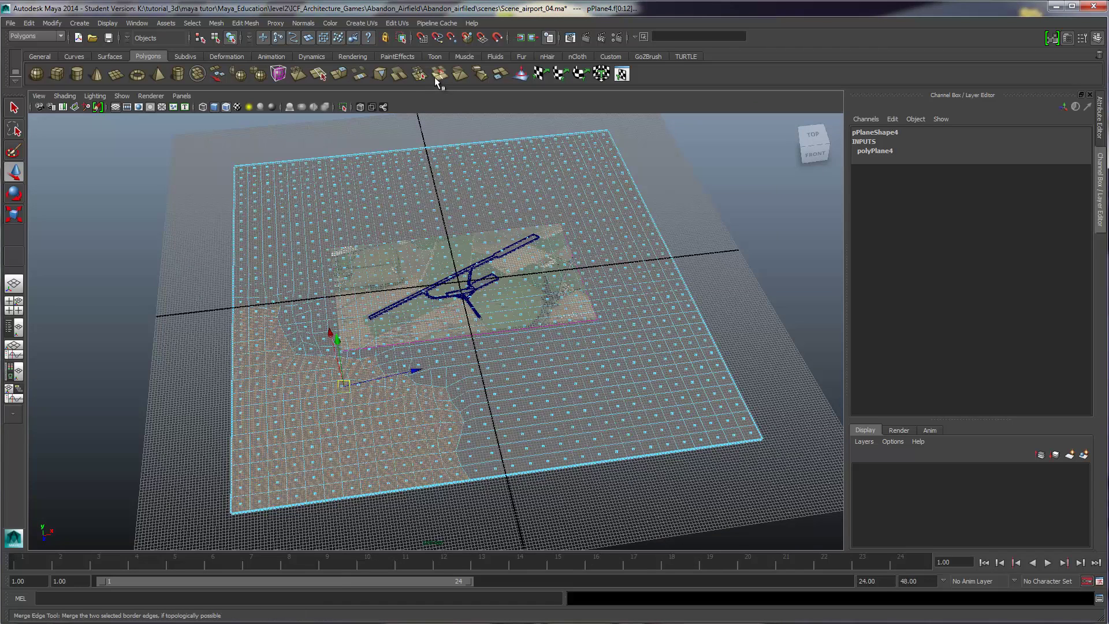
left_click(341, 75)
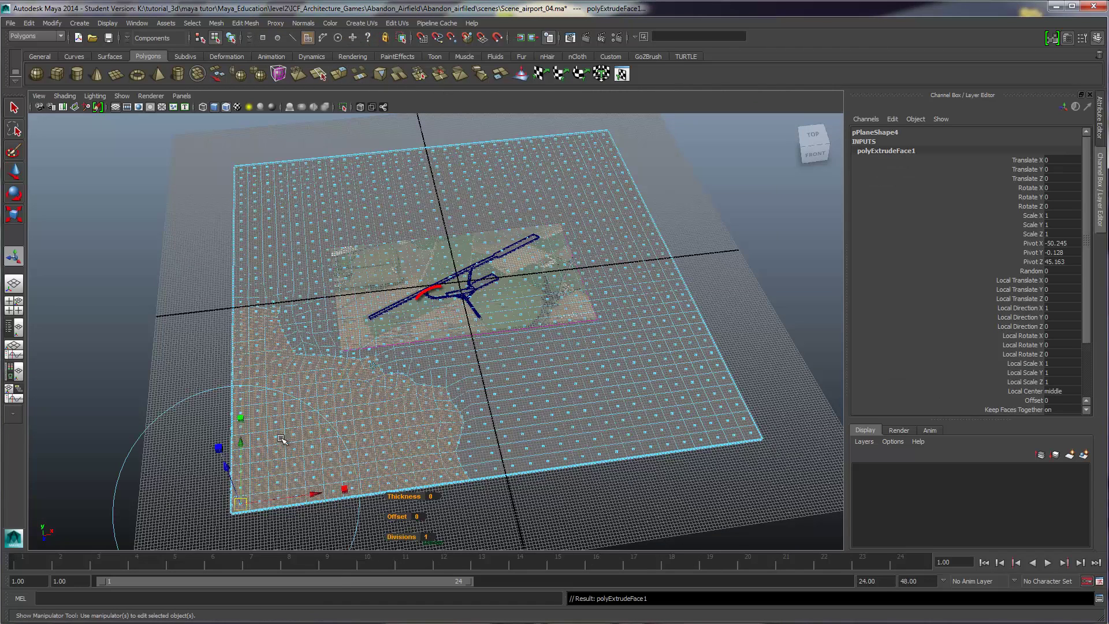
scroll(272, 449, "down", 3)
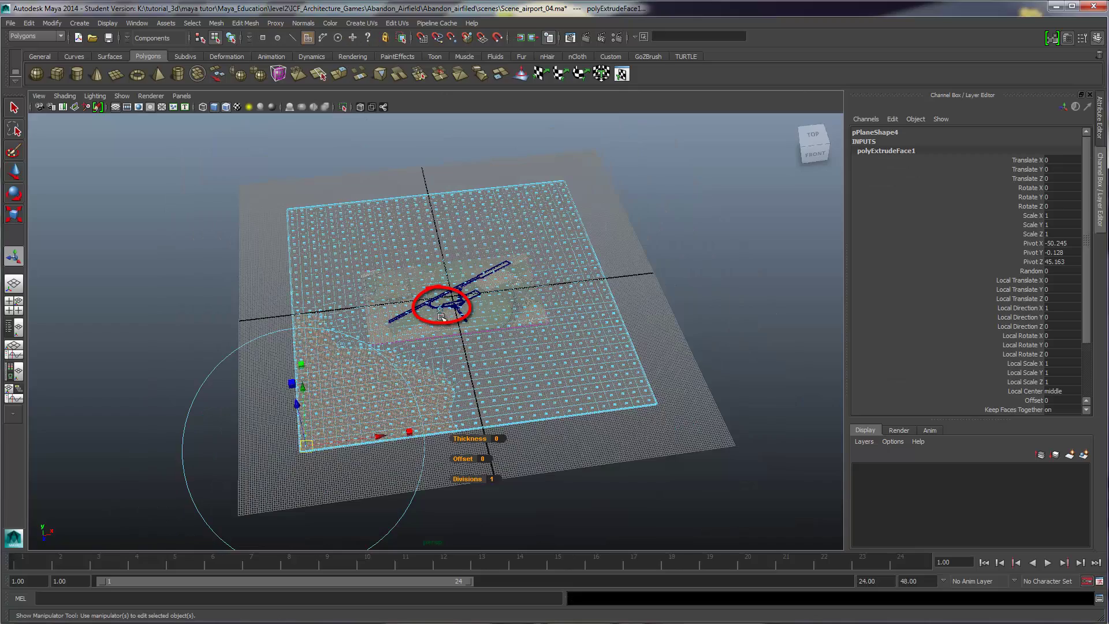
left_click(441, 316)
left_click_drag(329, 403, 423, 349, "alt")
left_click_drag(444, 294, 407, 407)
scroll(407, 407, "up", 3)
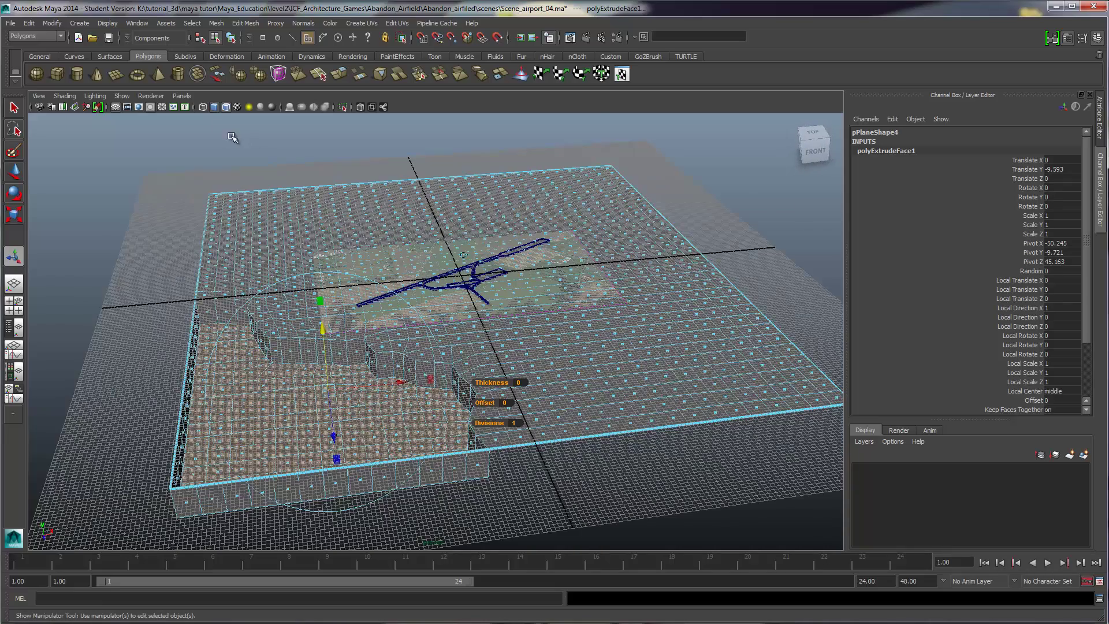
Hide the viewport grid and scale the extruded sea faces down uniformly to about 0.767 to slope the coastline walls
left_click(122, 96)
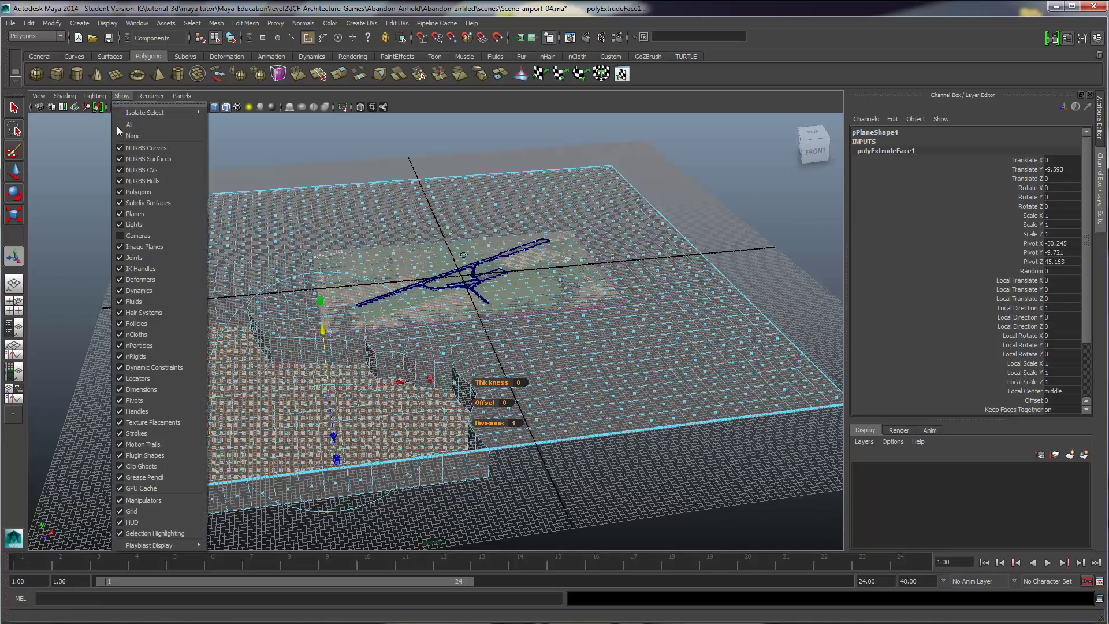
left_click(141, 510)
left_click_drag(397, 398, 306, 391, "alt")
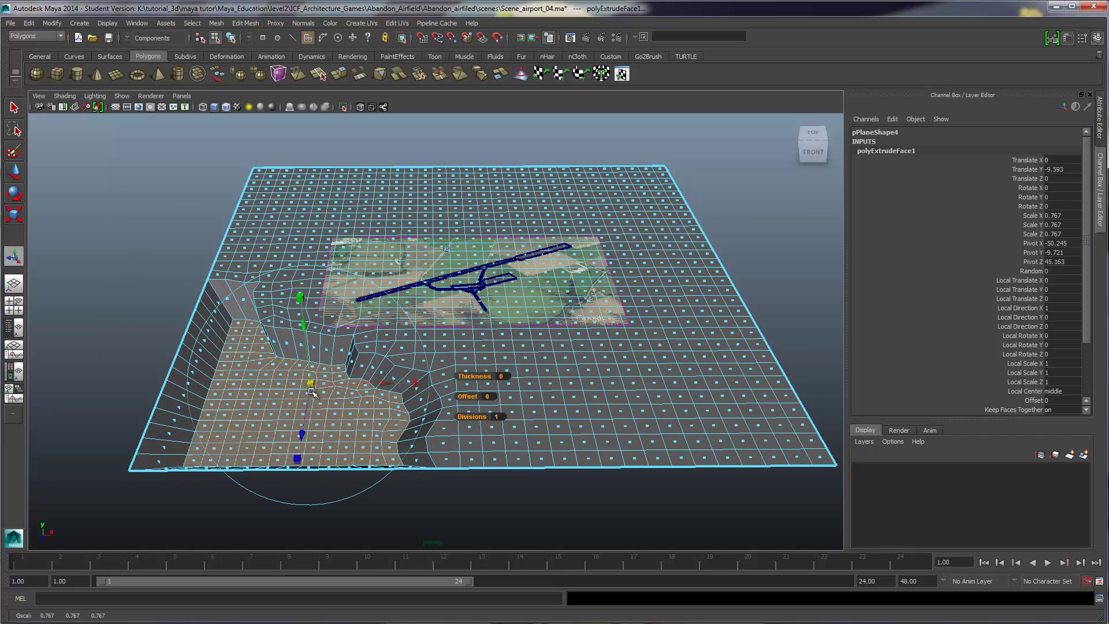
Reposition the lowered sea faces horizontally with the Move tool and check the sloped coastline from the airfield side
key("w")
left_click_drag(300, 405, 448, 435, "alt")
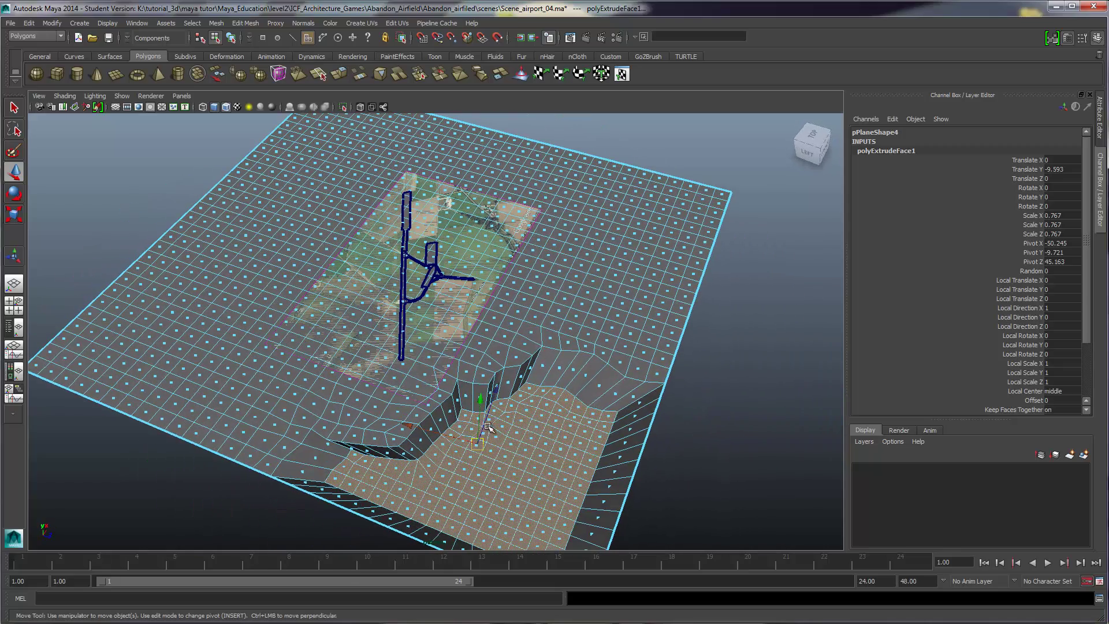
left_click_drag(488, 426, 275, 426)
middle_click_drag(334, 265, 369, 343, "alt")
scroll(368, 344, "up", 5)
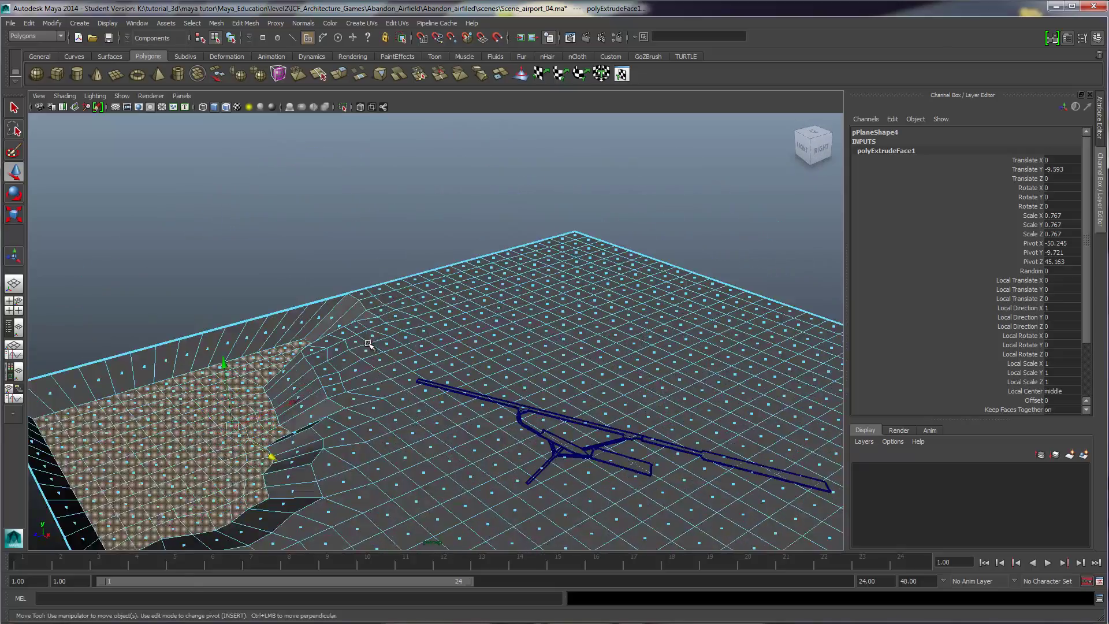
Delete the extruded wall faces along the first outer border of the lowered seabed
left_click_drag(368, 344, 147, 231, "alt")
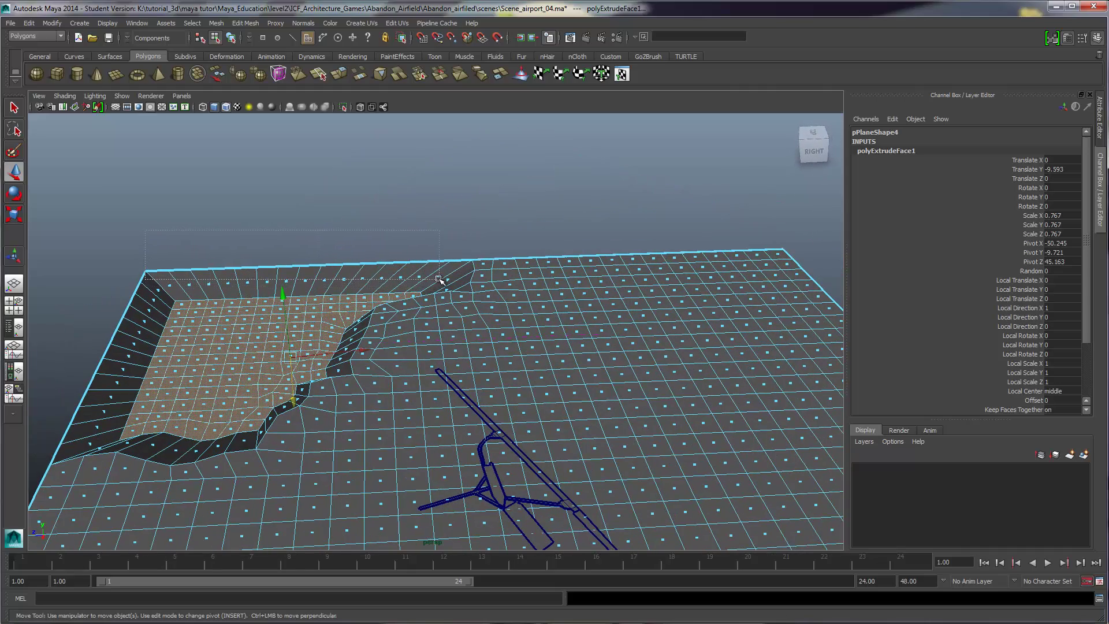
left_click_drag(438, 280, 438, 281)
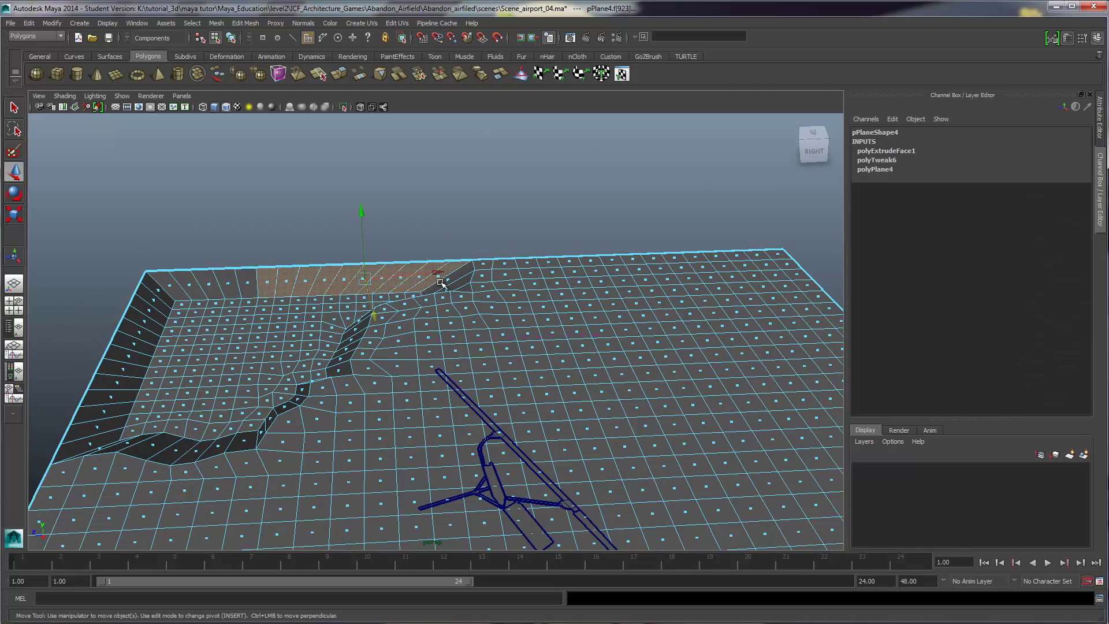
key("Delete")
left_click_drag(284, 293, 571, 325)
key("Delete")
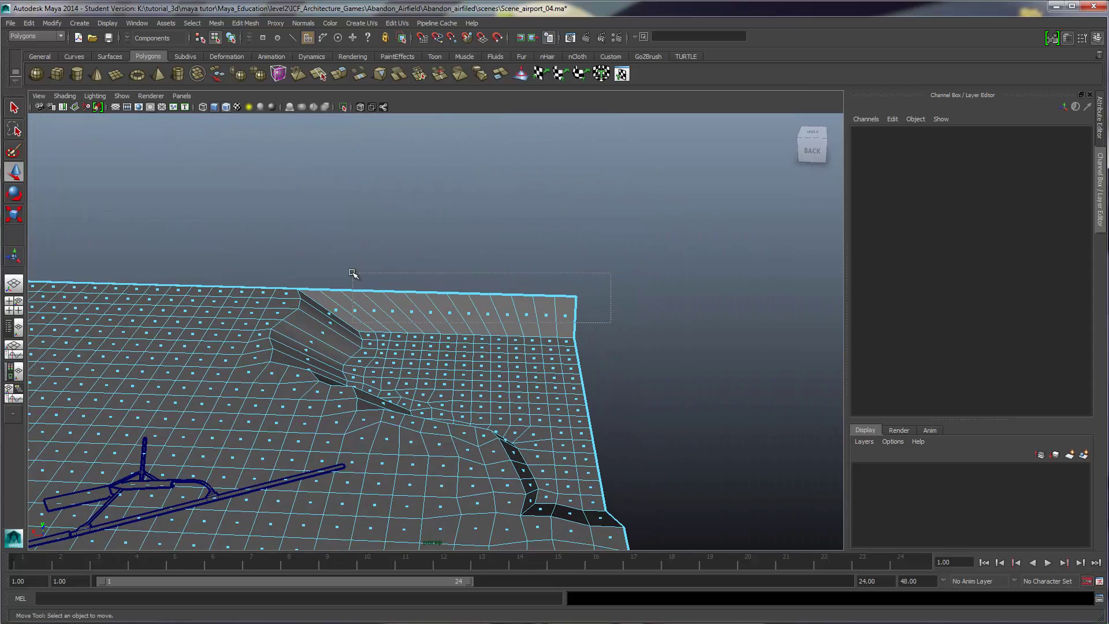
Delete the wall faces along the seabed's other outer border, including the last two beside the coastline slope
left_click_drag(361, 268, 350, 269)
key("Delete")
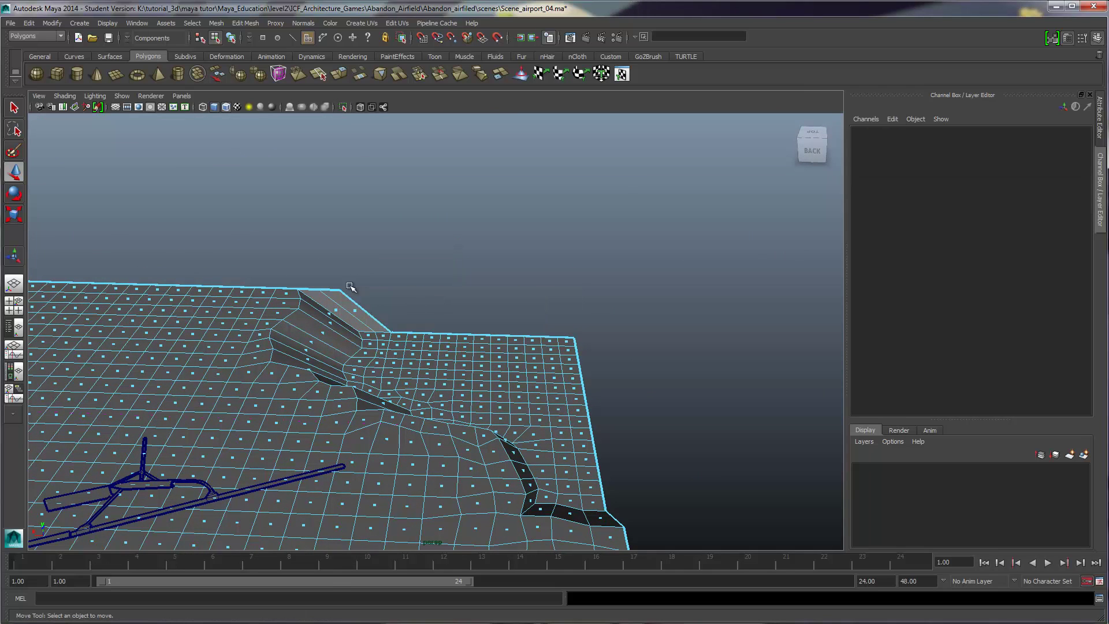
left_click(338, 309)
key("Delete")
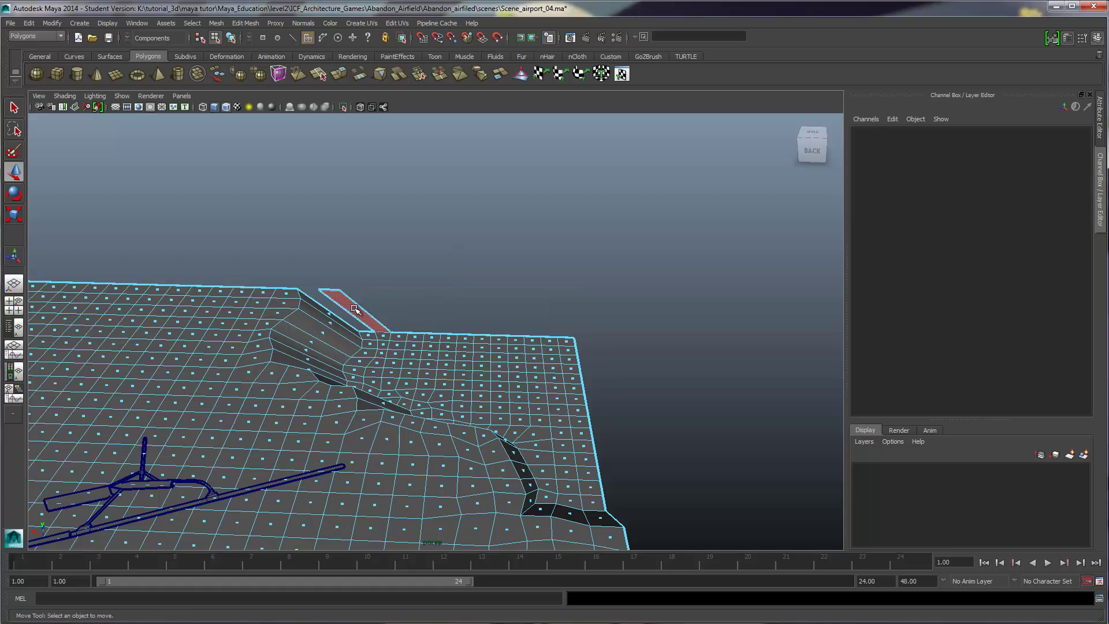
left_click(355, 309)
key("Delete")
Switch the ground plane to vertex selection and lower the vertices along the outer border beside the seabed bay
left_click_drag(454, 291, 127, 323, "alt")
middle_click_drag(443, 369, 410, 303, "alt")
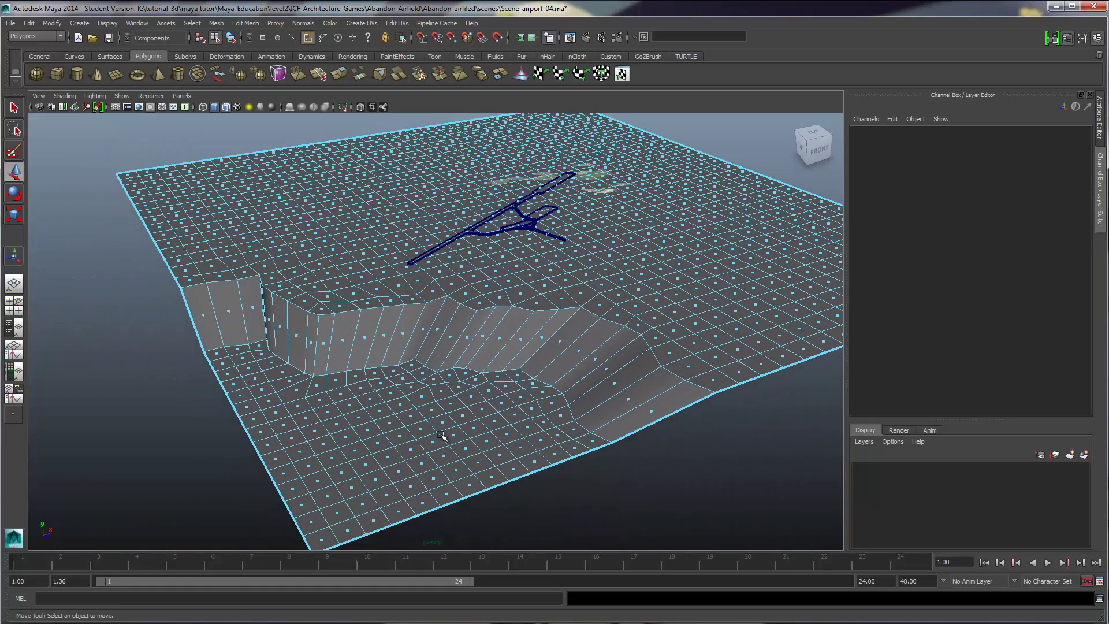
left_click_drag(441, 435, 381, 362, "alt")
left_click_drag(482, 424, 403, 421, "alt")
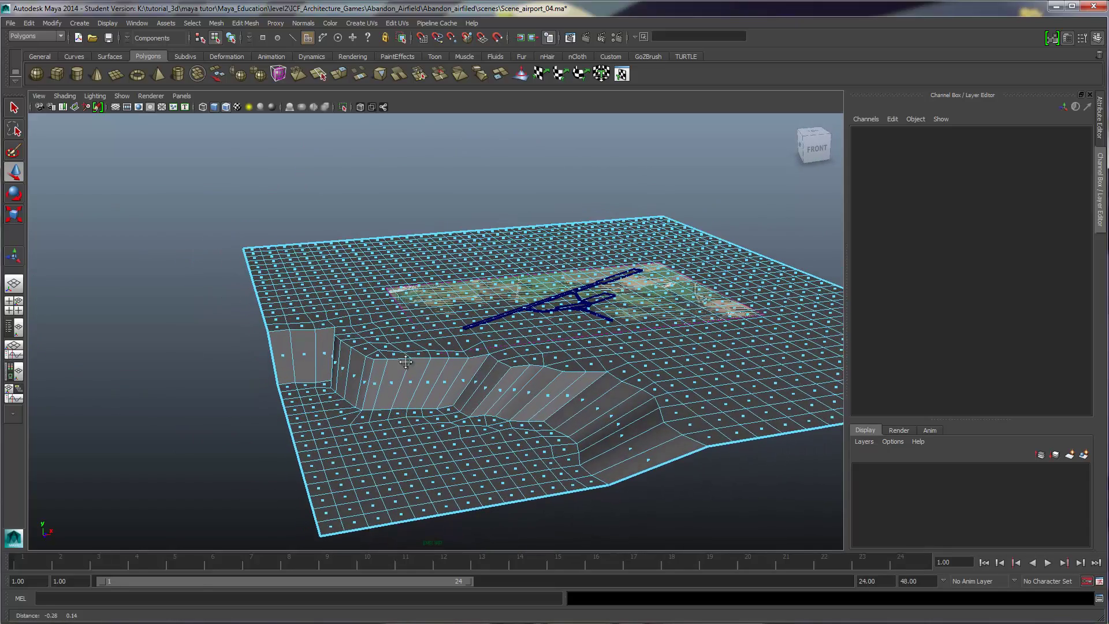
middle_click_drag(405, 362, 381, 399, "alt")
right_click_drag(287, 363, 403, 426)
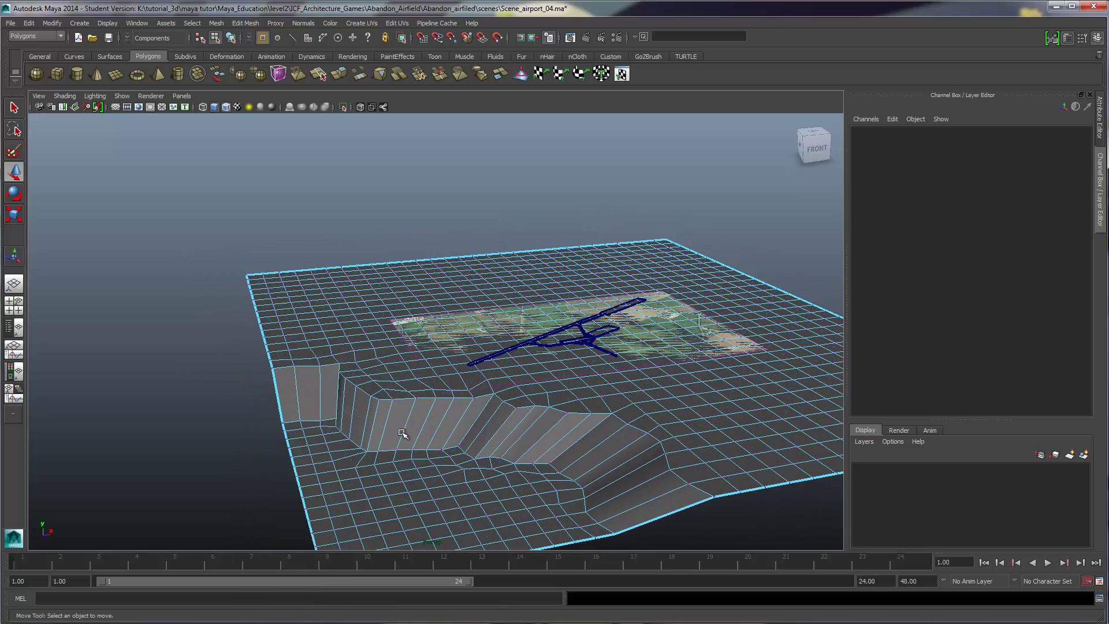
left_click_drag(403, 426, 263, 348, "alt")
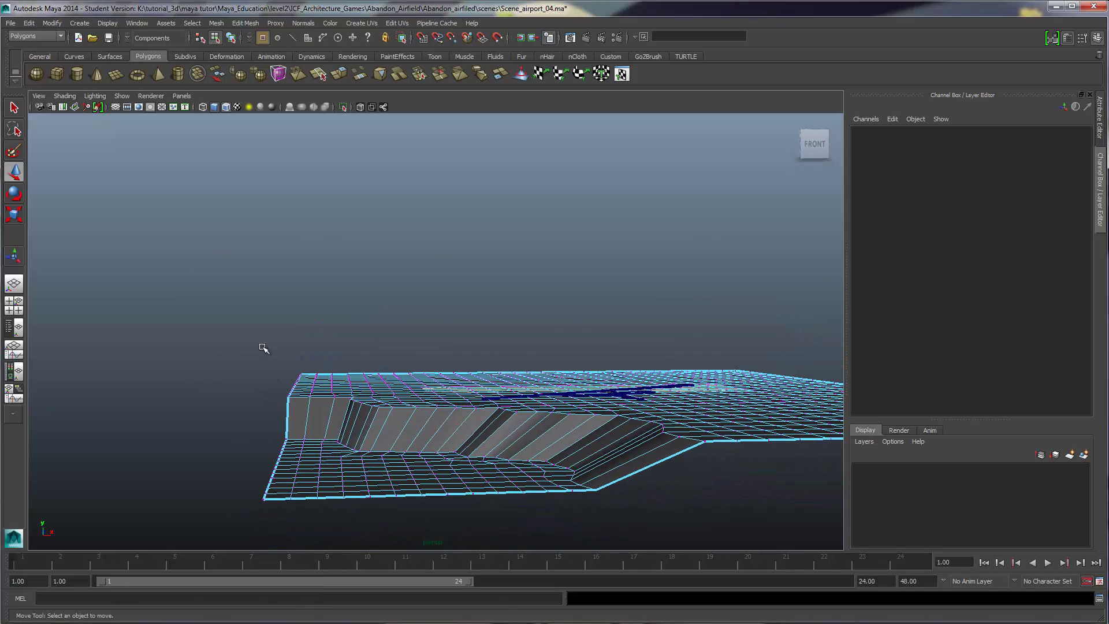
left_click_drag(303, 407, 266, 319)
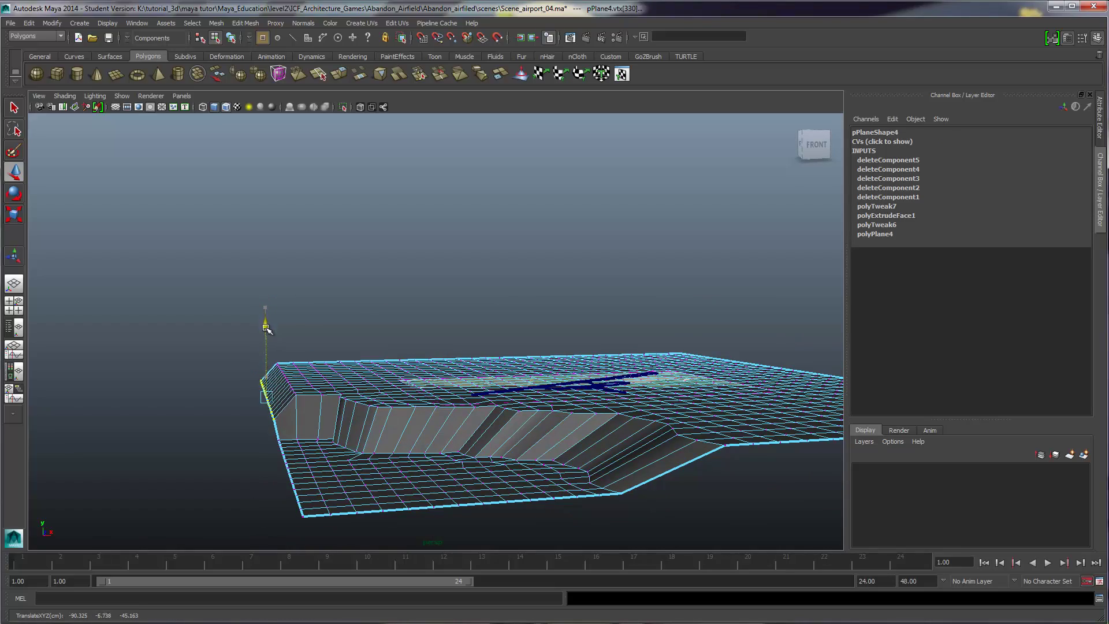
Lower the border vertices on the remaining outer sides of the ground plane to form sloping edges, then return to object selection
left_click_drag(262, 408, 553, 420, "alt")
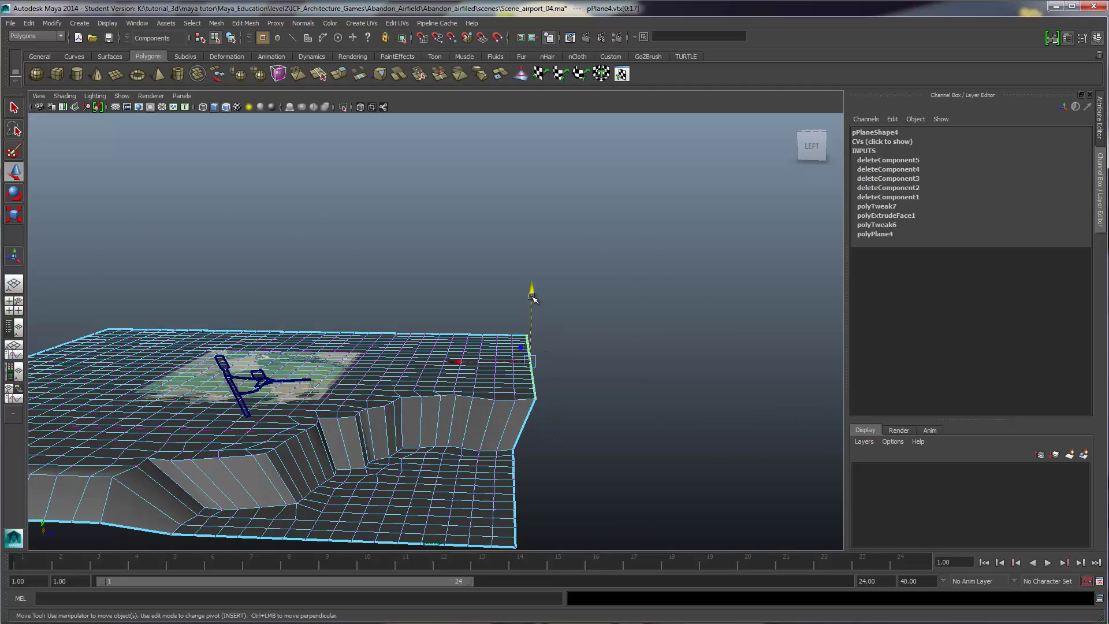
left_click_drag(532, 297, 532, 312)
left_click_drag(559, 346, 716, 435, "alt")
middle_click_drag(716, 435, 645, 387, "alt")
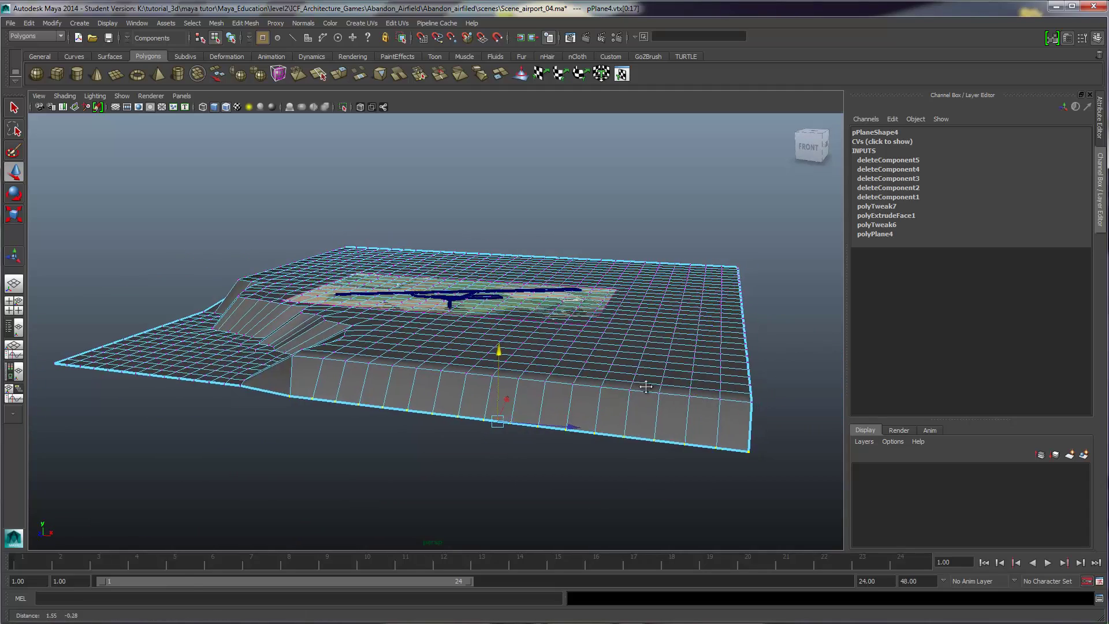
left_click_drag(646, 387, 569, 338, "alt")
left_click_drag(537, 233, 541, 252)
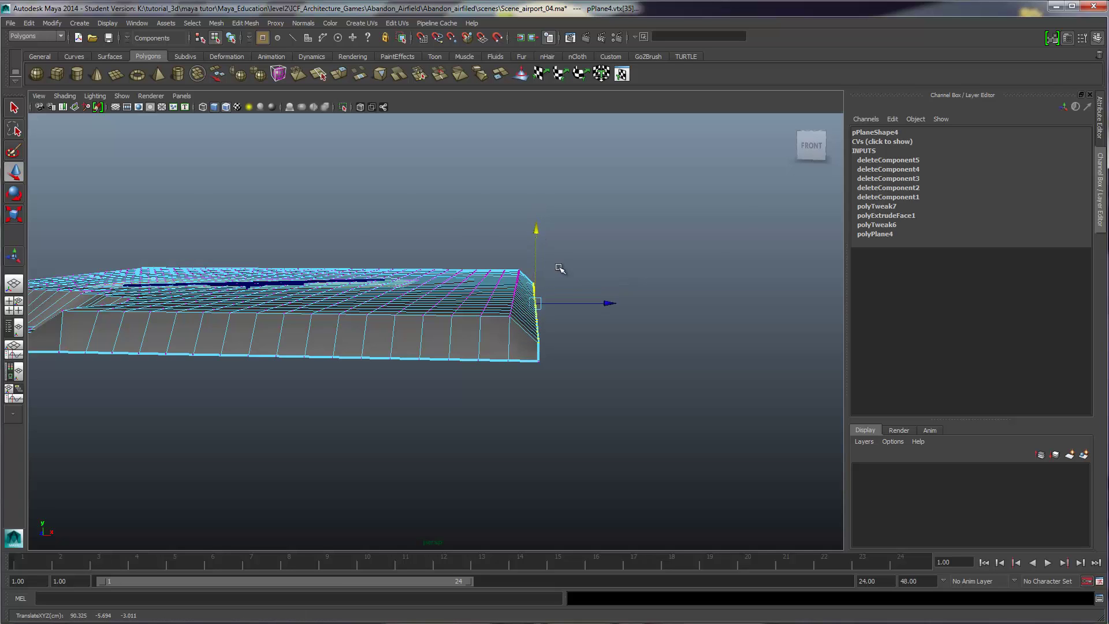
right_click_drag(679, 276, 716, 263)
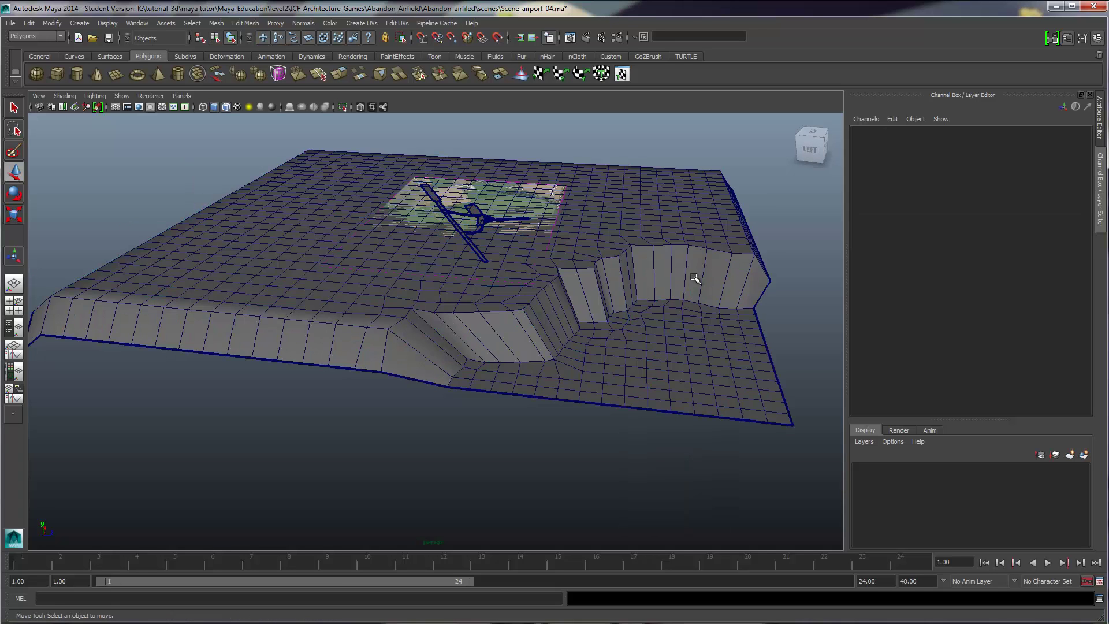
Insert two edge loops along the coastline slope of the ground plane with the Insert Edge Loop Tool
left_click(580, 338)
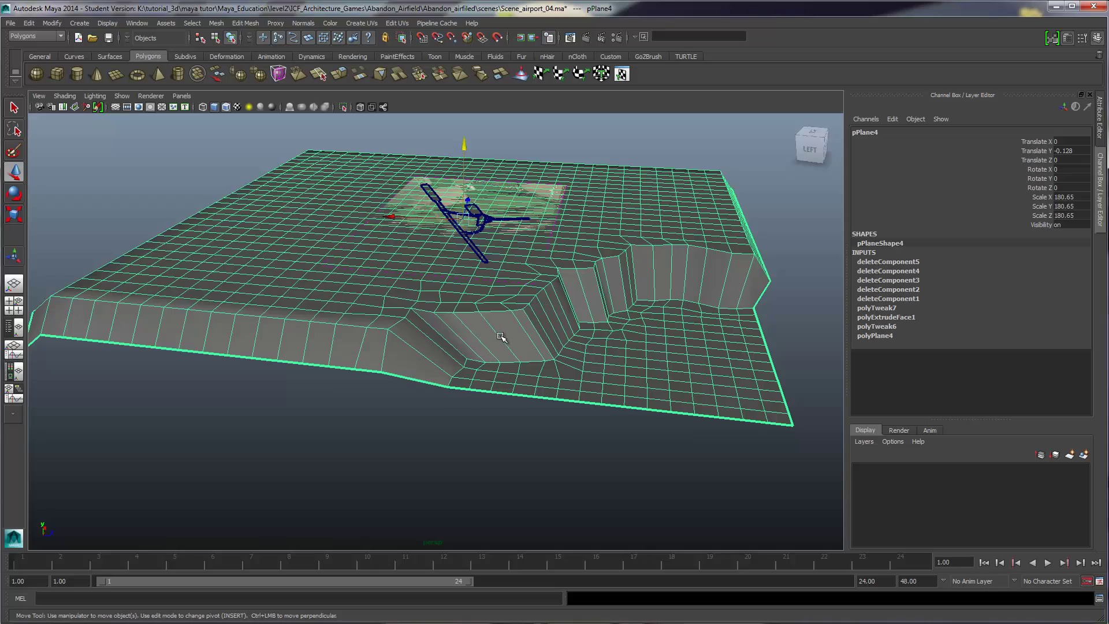
left_click_drag(579, 300, 549, 321, "alt")
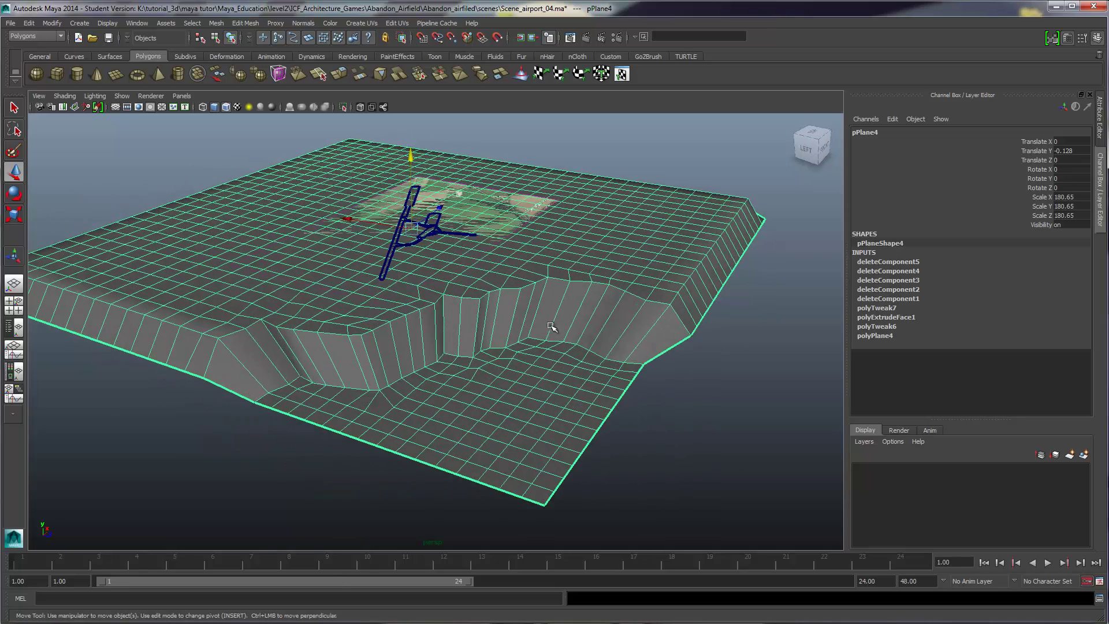
left_click(245, 23)
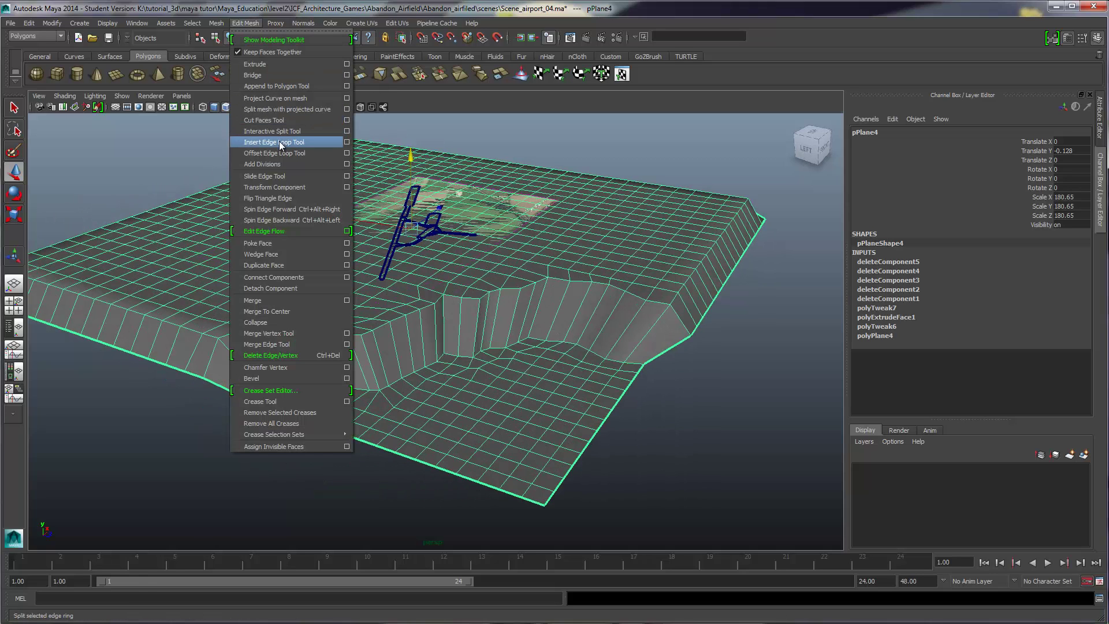
left_click(281, 143)
left_click(249, 23)
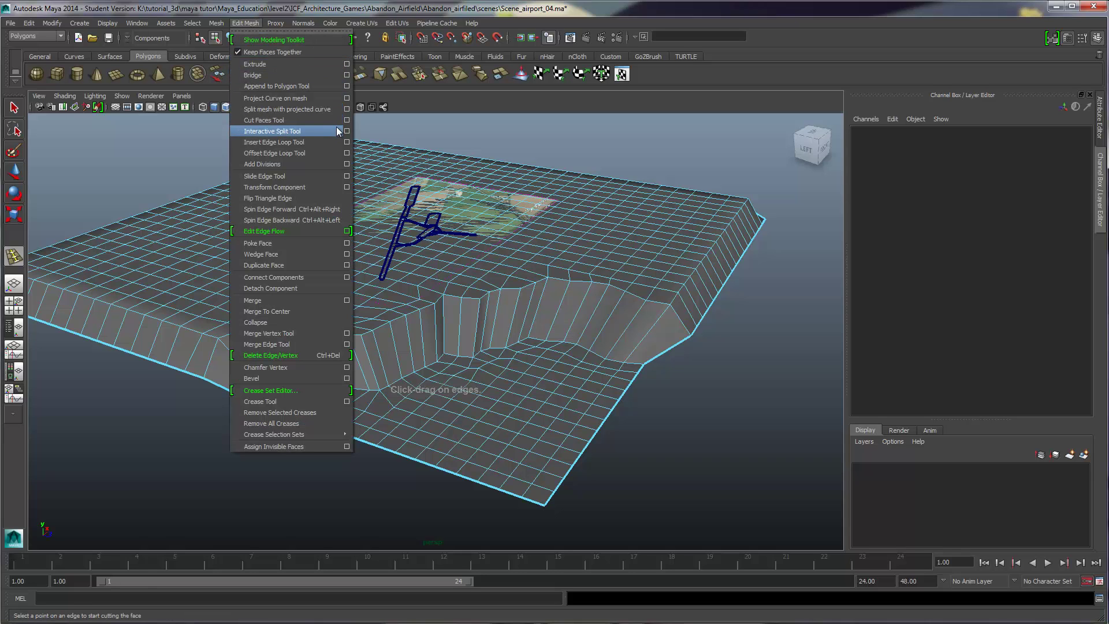
left_click(346, 142)
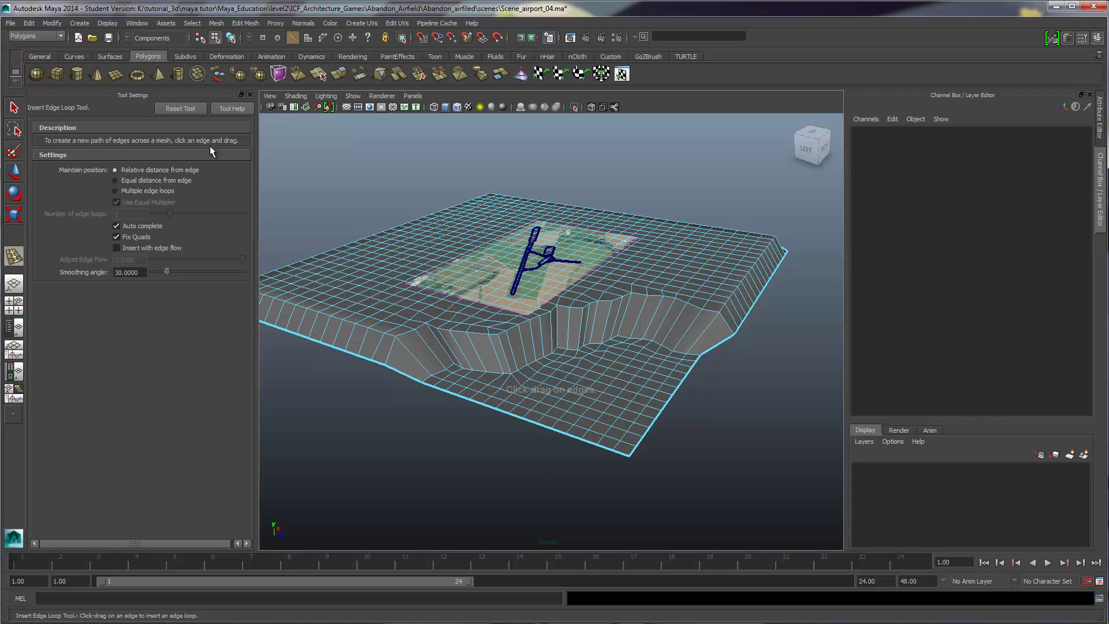
left_click(250, 94)
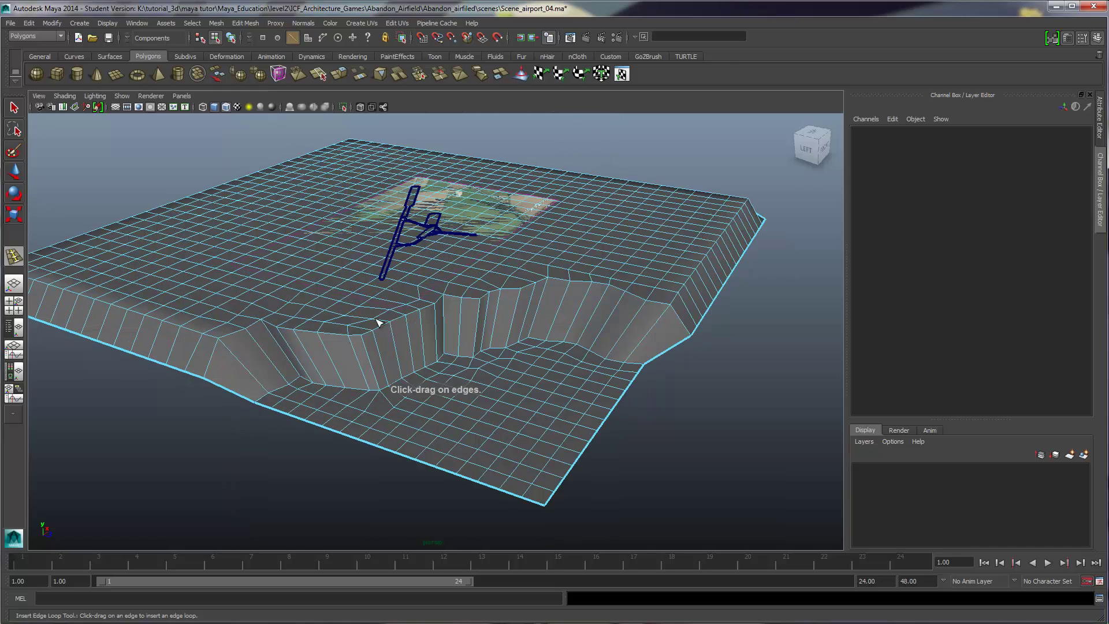
left_click(439, 335)
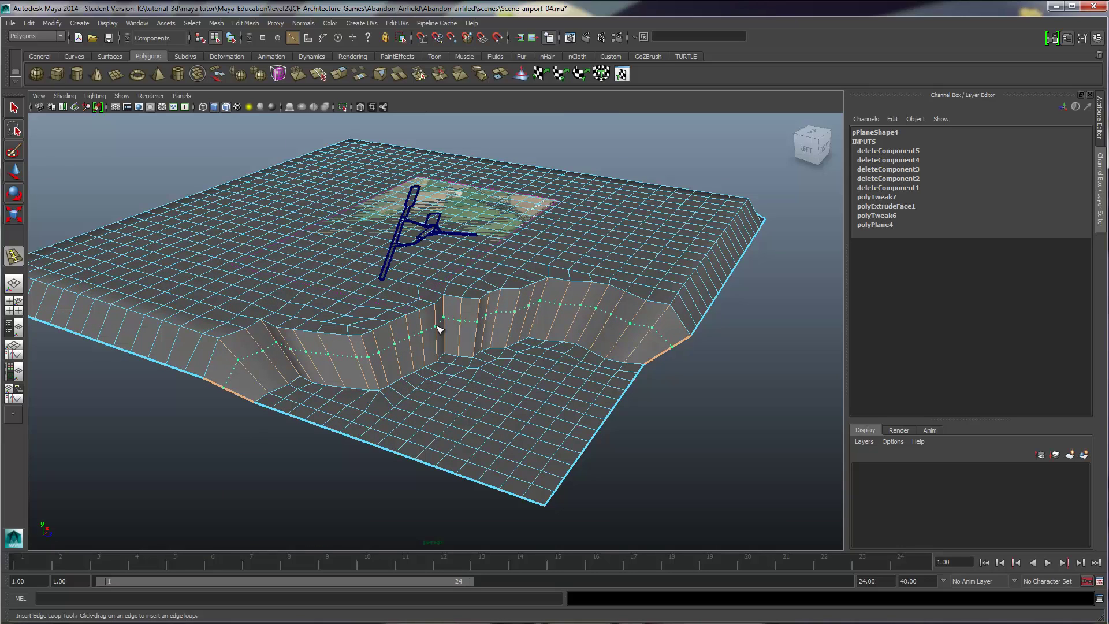
left_click_drag(437, 335, 467, 327)
left_click(438, 346)
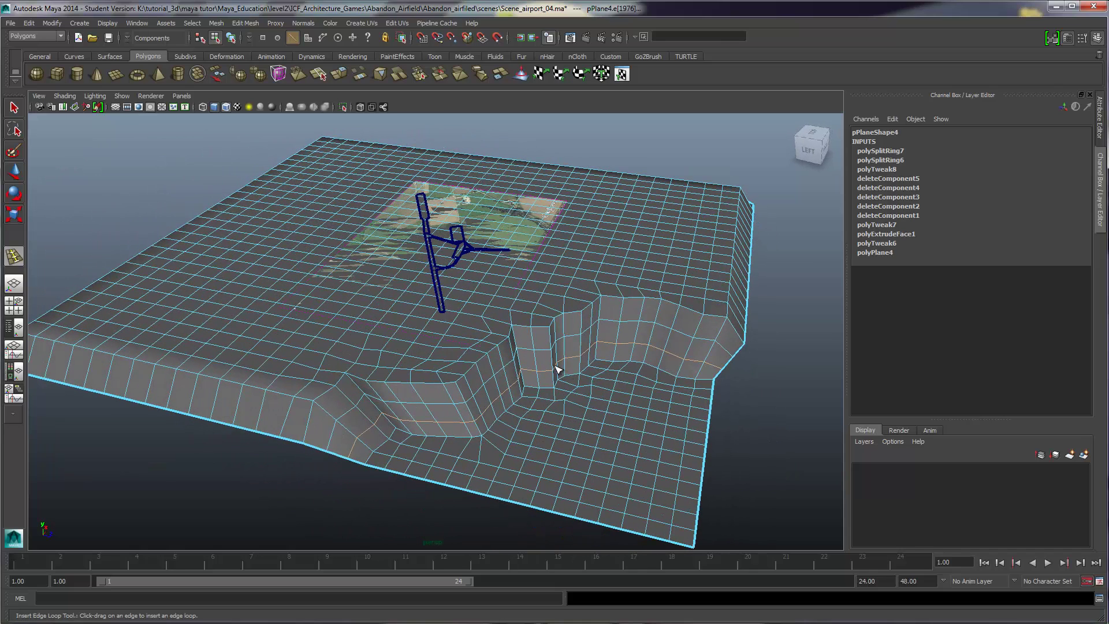
key("q")
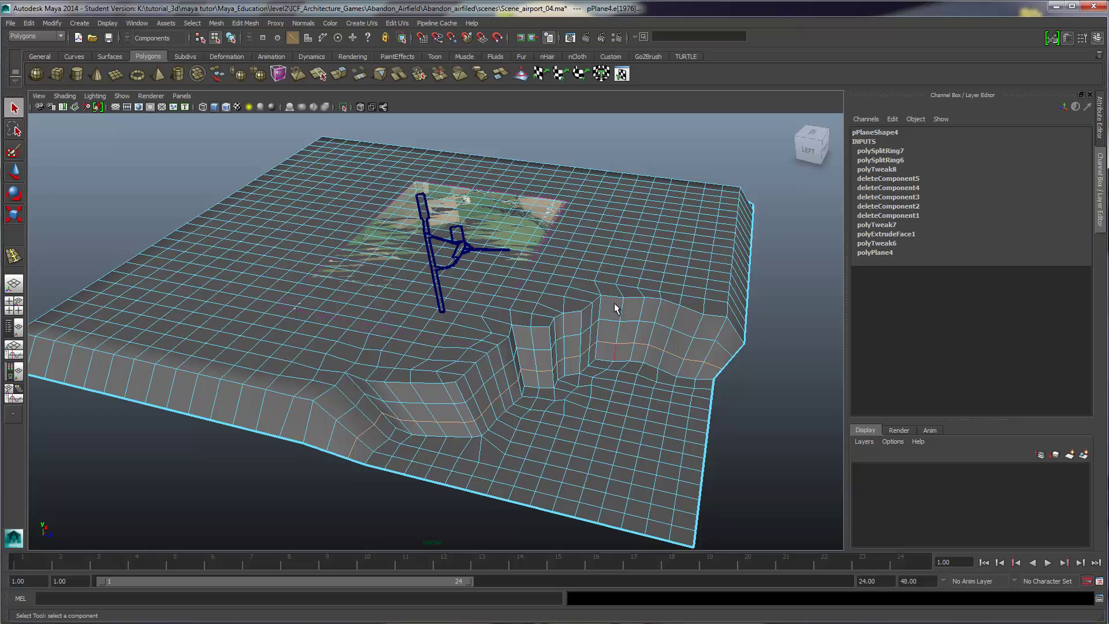
Select a group of vertices near the island's straight outer edge and enable Soft Select with a falloff radius of about 17
left_click_drag(614, 304, 556, 322, "alt")
right_click(573, 269)
right_click_drag(573, 271, 558, 268)
left_click_drag(562, 265, 558, 234, "alt")
left_click_drag(637, 317, 646, 329)
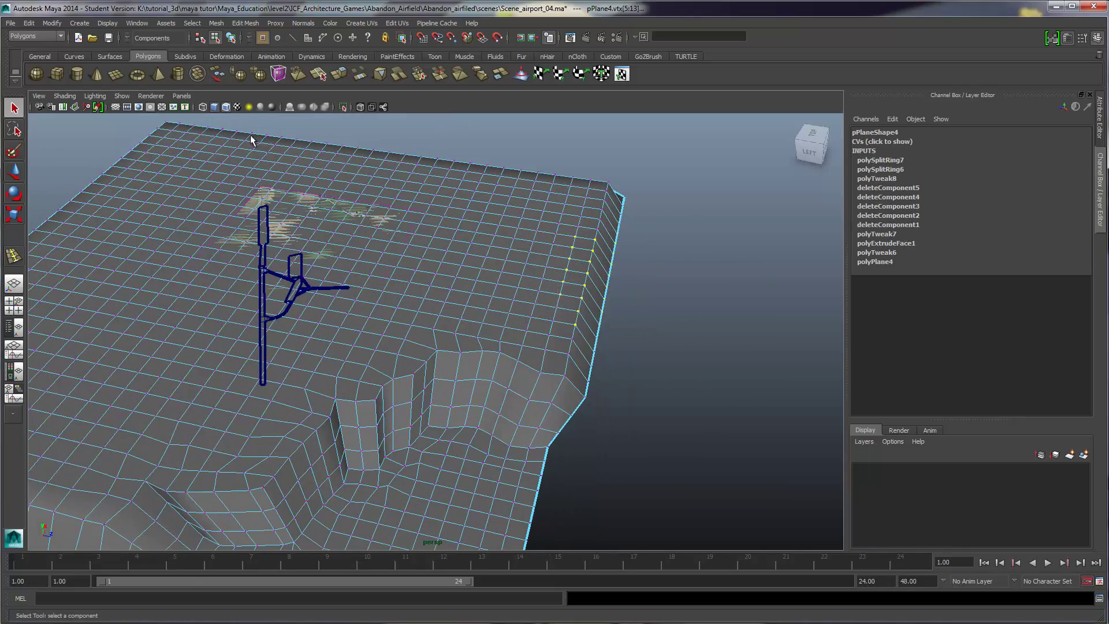
left_click(1082, 39)
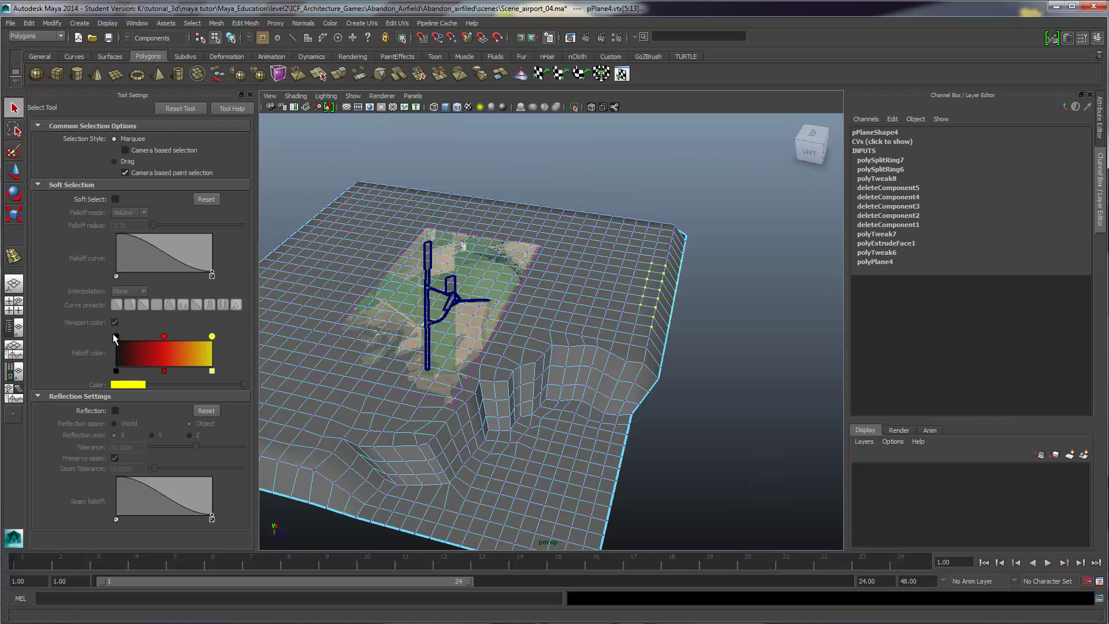
left_click(116, 199)
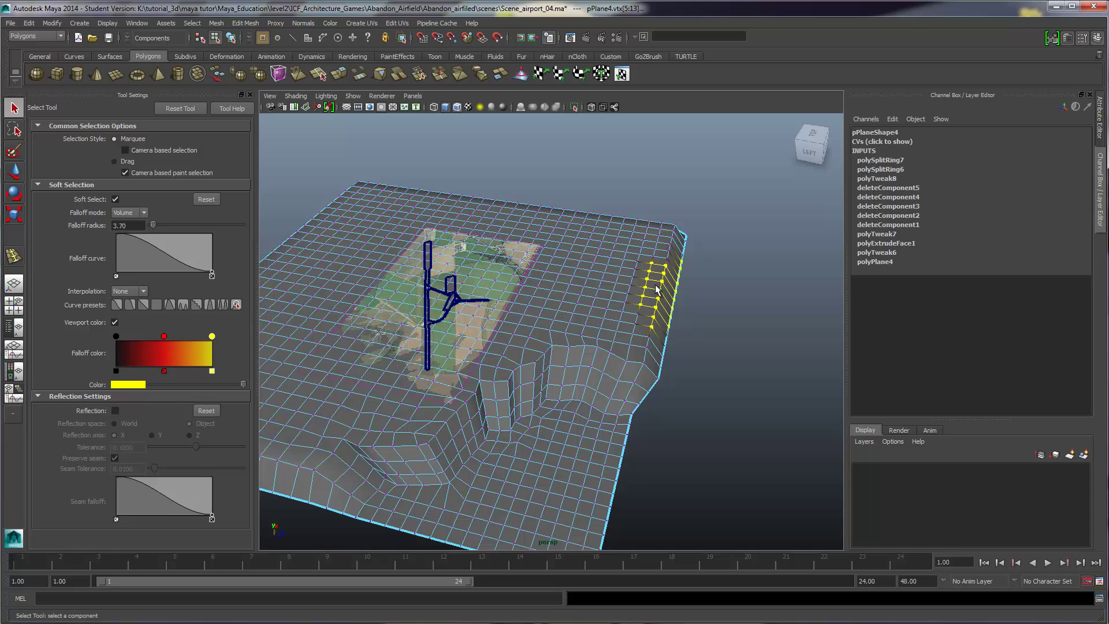
left_click_drag(658, 289, 689, 291)
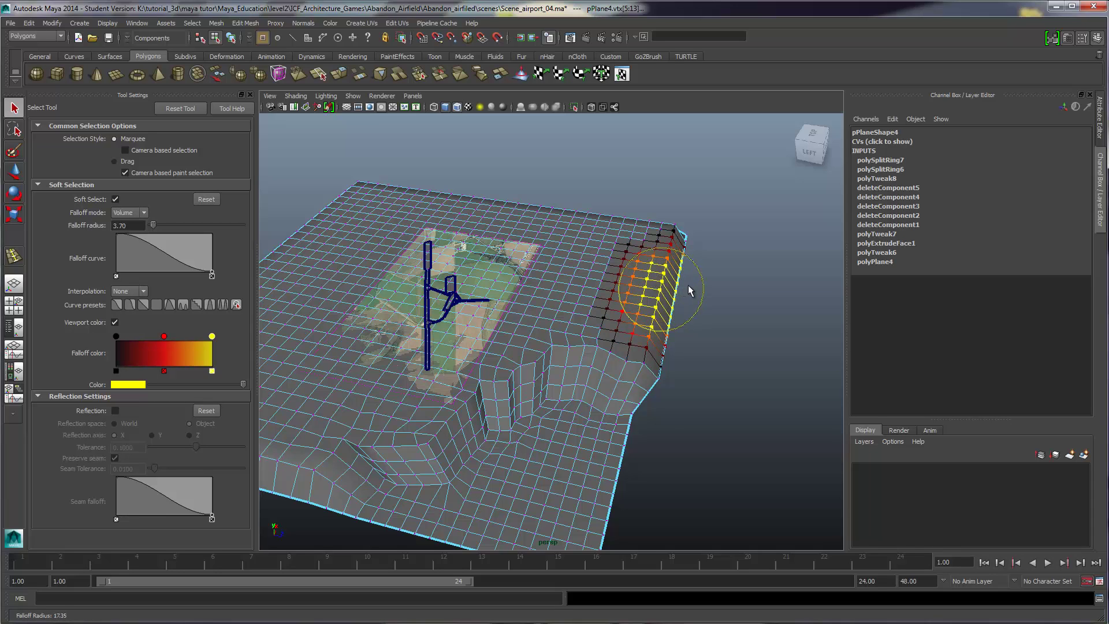
Pull the soft-selected vertices outward with the Move tool and shift a neighbouring group to curve that island edge
key("w")
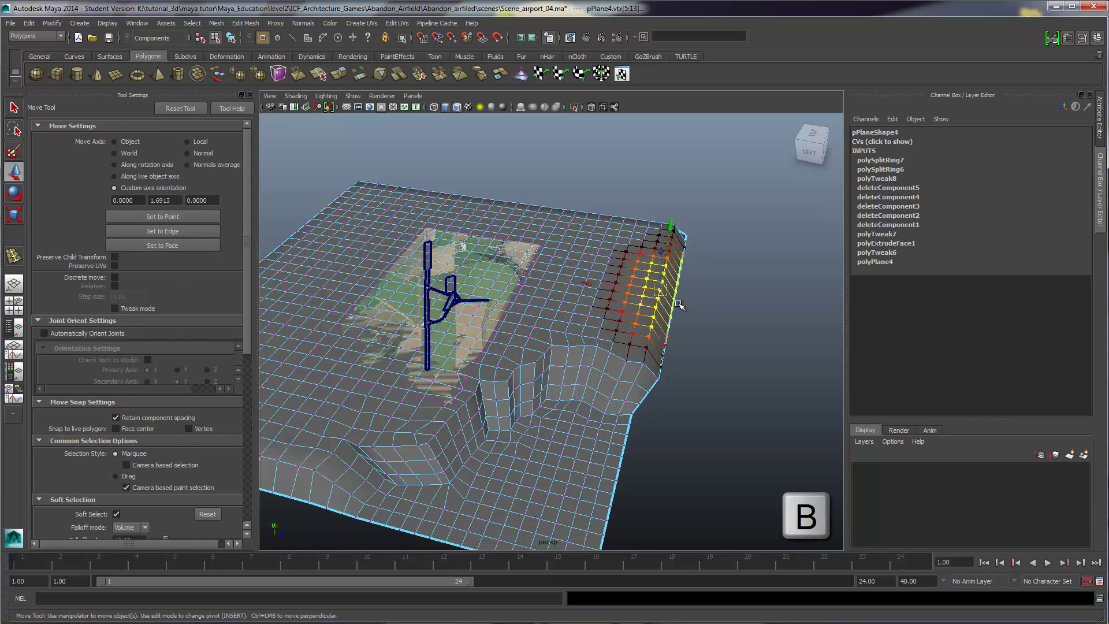
middle_click_drag(628, 289, 670, 298)
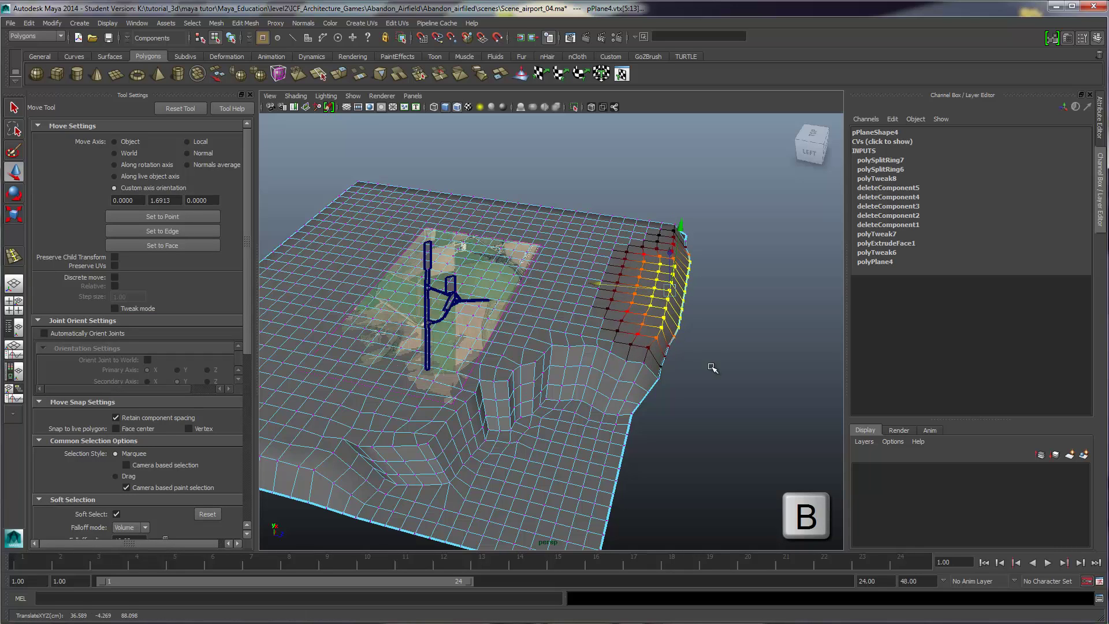
left_click_drag(713, 366, 654, 307)
middle_click_drag(651, 315, 647, 321)
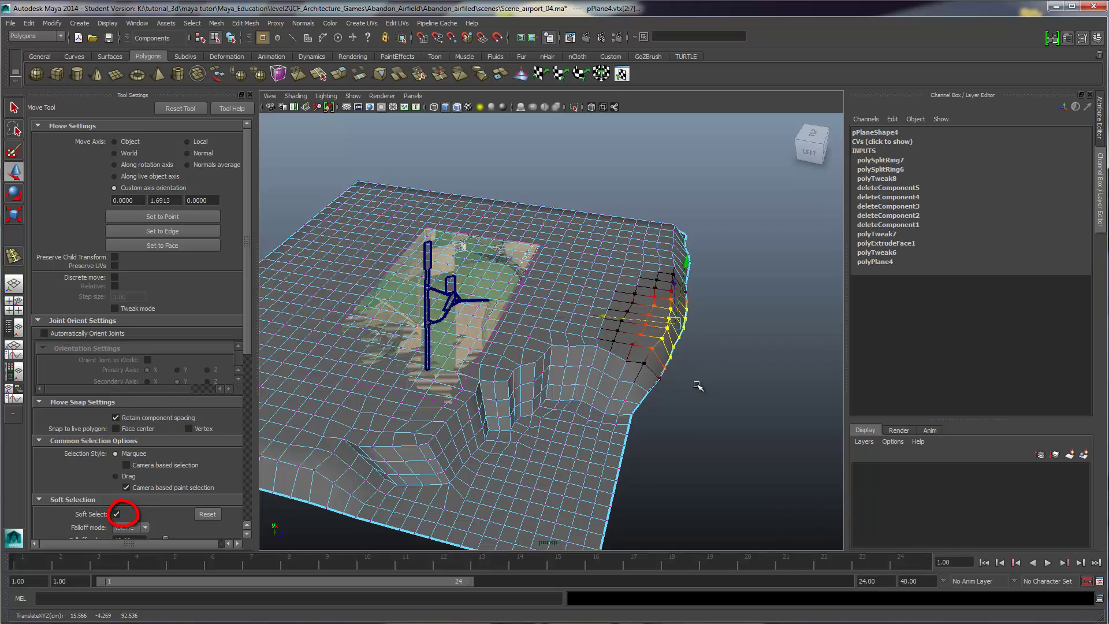
Soft-select vertices along the next straight side of the island and move them sideways to break up the border
left_click_drag(705, 346, 604, 368, "alt")
left_click_drag(532, 266, 532, 267)
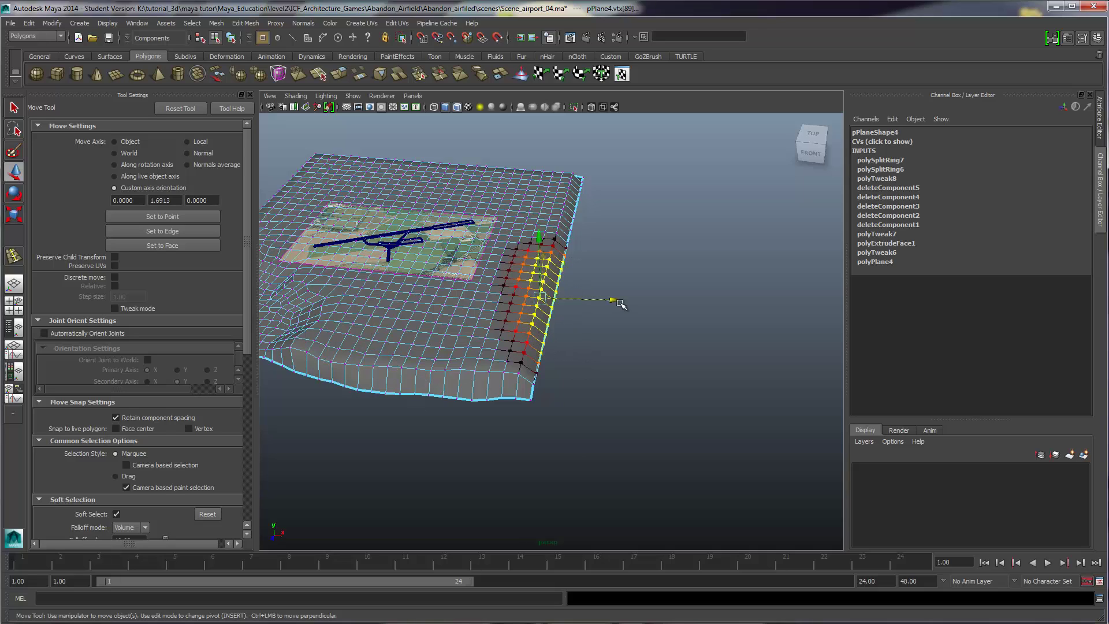
left_click_drag(606, 301, 543, 377)
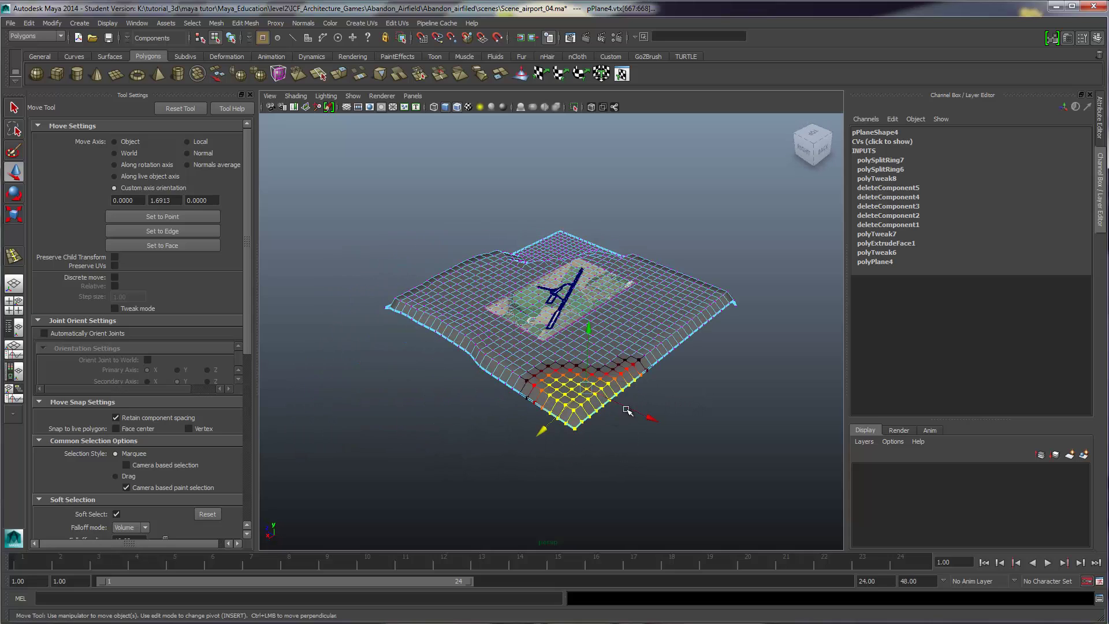
Reshape the island's far corner and the adjoining border by moving soft-selected vertices
left_click_drag(614, 441, 707, 421, "alt")
left_click(605, 411)
scroll(605, 411, "up", 3)
left_click(667, 417)
left_click(601, 399)
left_click(729, 464)
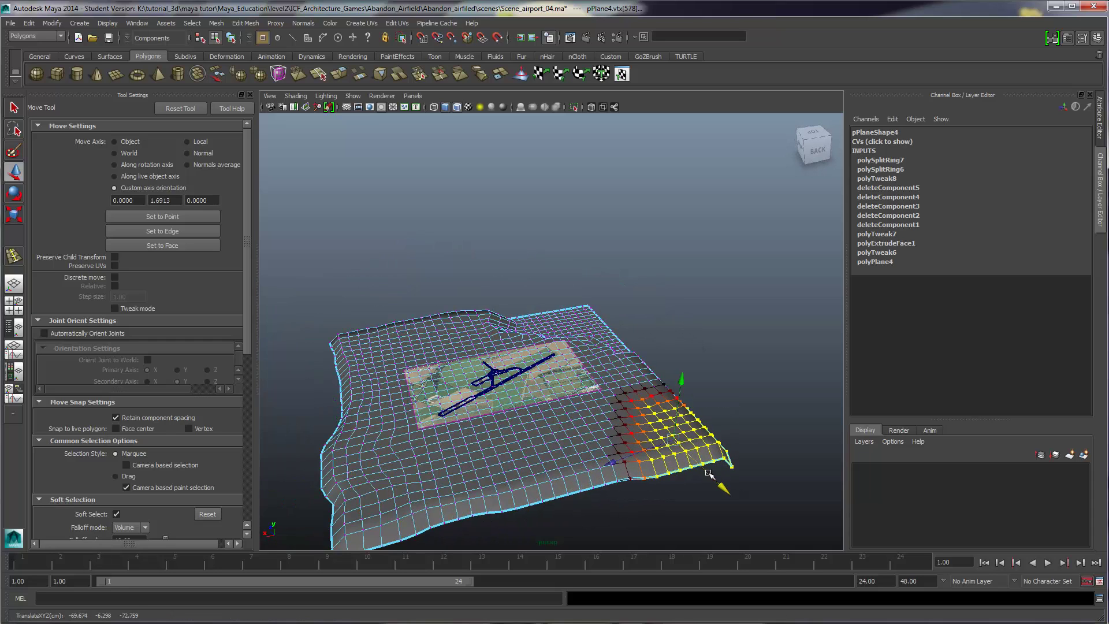
left_click_drag(753, 464, 467, 402)
Adjust more soft-selected vertices along the remaining island border and return the ground plane to object selection
left_click(467, 403)
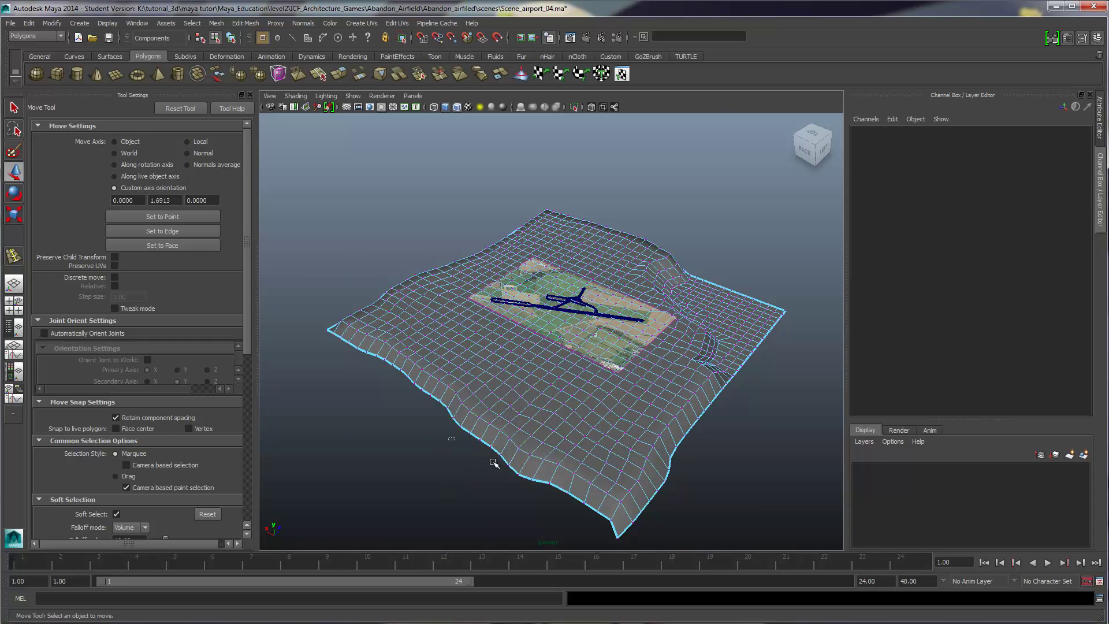
left_click_drag(505, 433, 651, 419)
left_click(693, 506)
left_click(679, 485)
right_click_drag(651, 419, 664, 398)
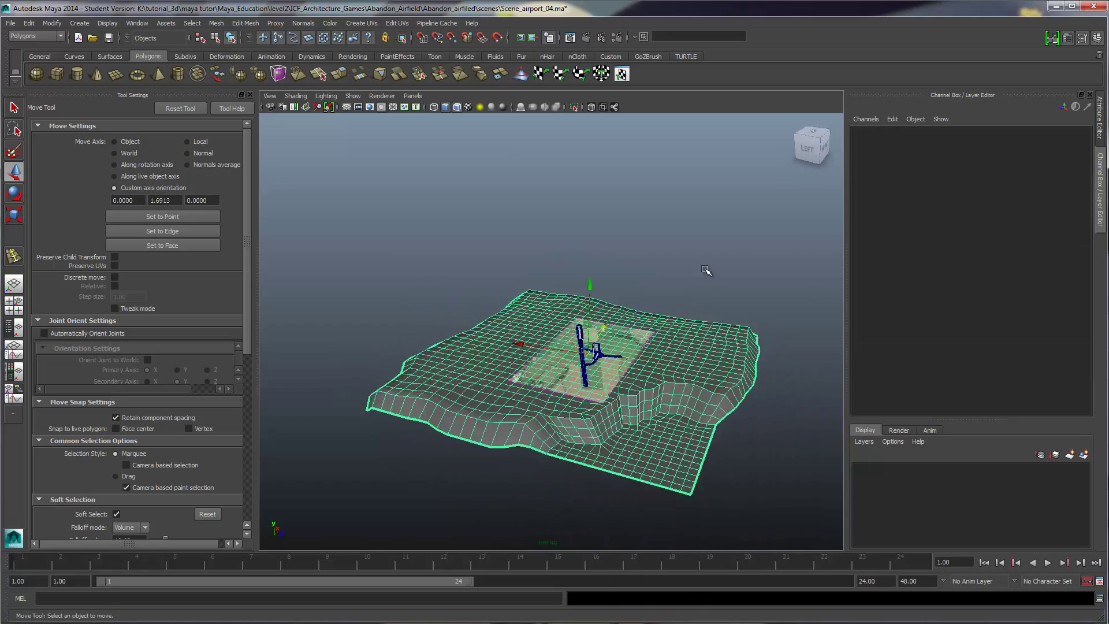
Deselect the ground plane, close the tool settings and create a NURBS plane at the scene centre
left_click(705, 272)
left_click_drag(706, 271, 743, 421, "alt")
left_click_drag(722, 383, 635, 335, "alt")
left_click(250, 94)
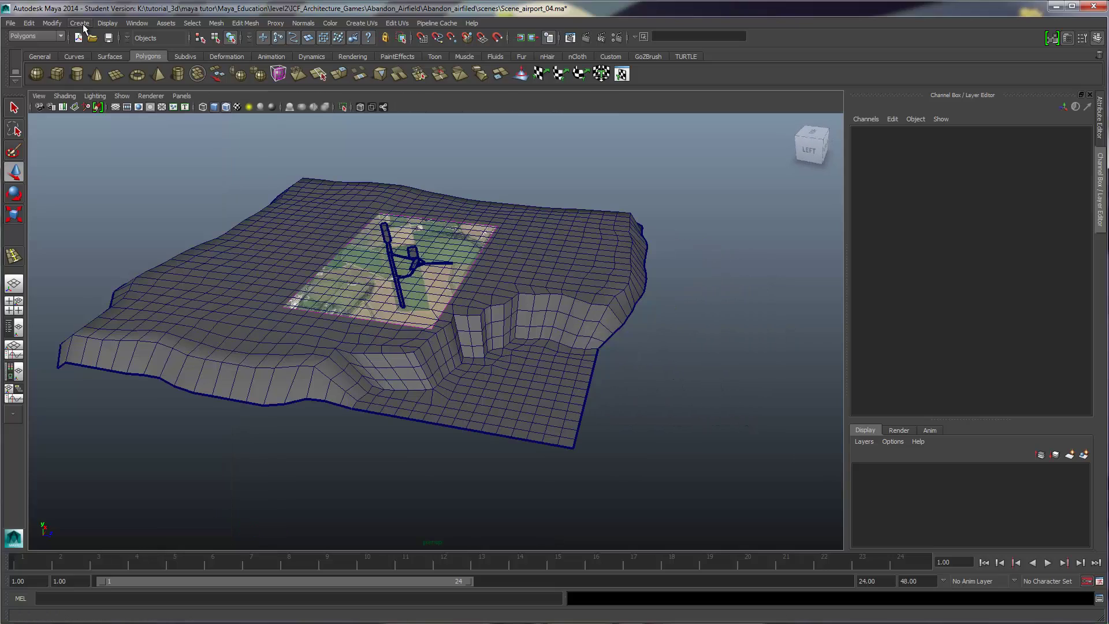
left_click(80, 23)
mouse_move(124, 42)
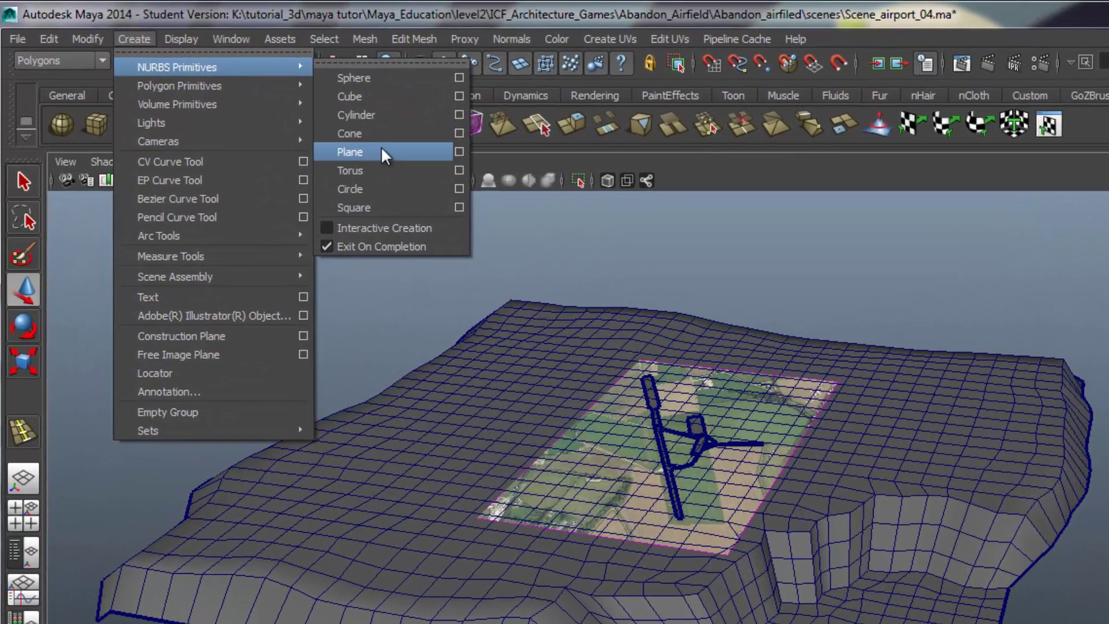
left_click(381, 152)
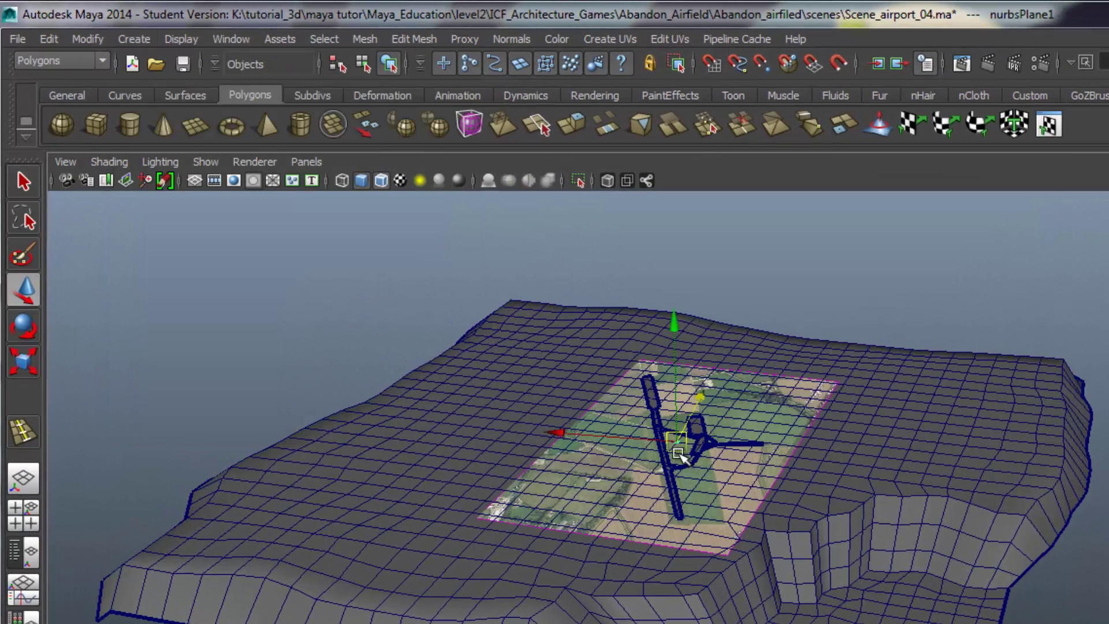
Scale the NURBS plane uniformly to about 956 so it spreads far beyond the island
left_click(23, 362)
left_click_drag(957, 465, 1103, 473)
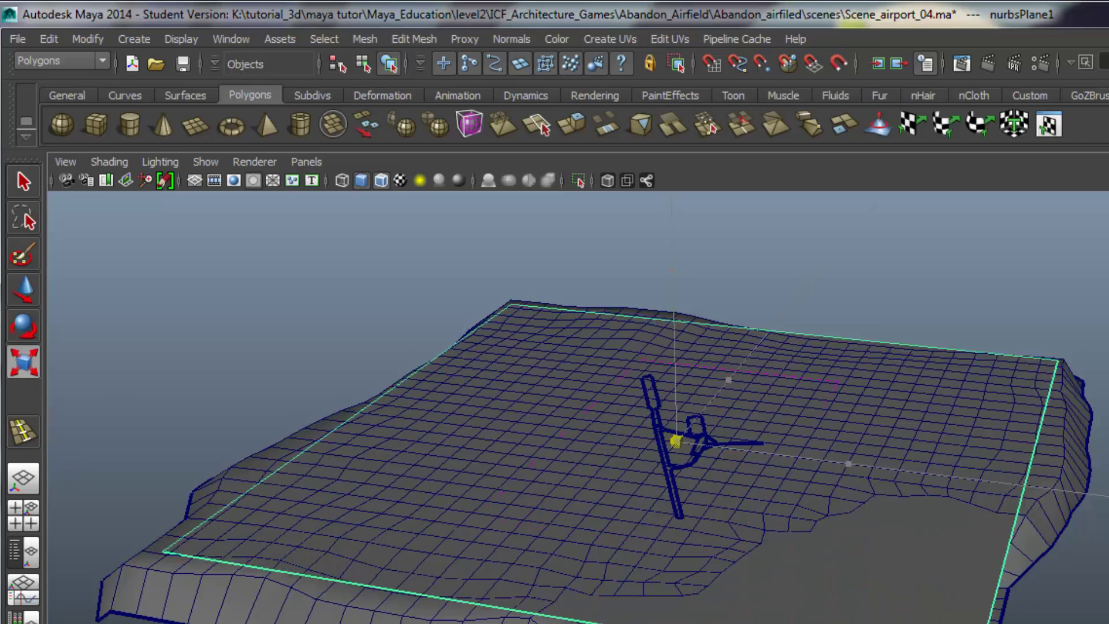
scroll(716, 519, "down", 5)
left_click_drag(700, 489, 913, 521)
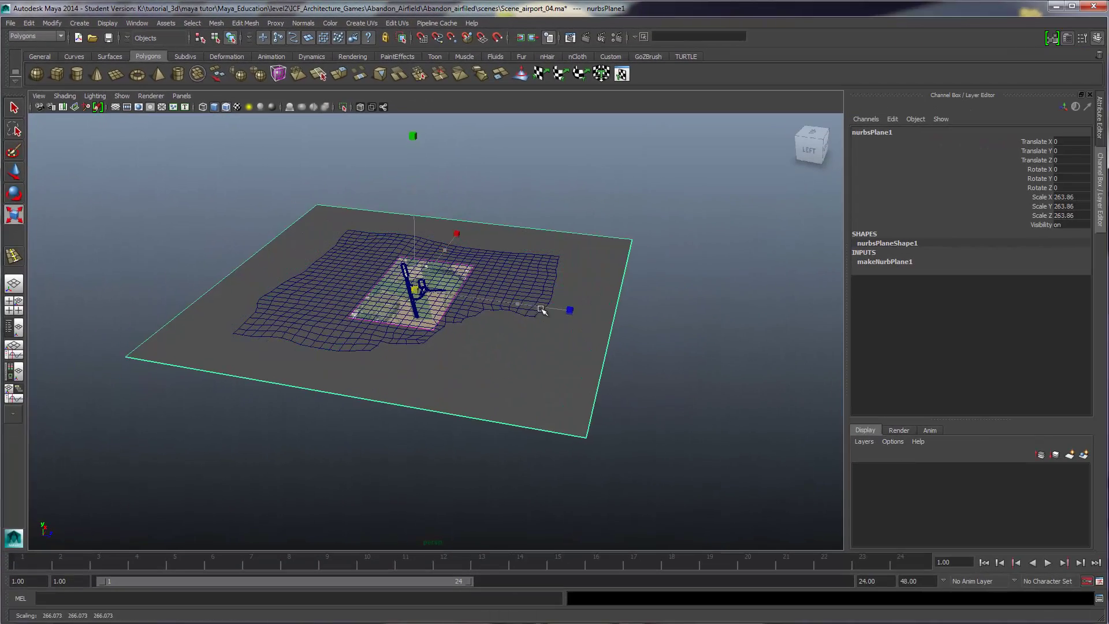
left_click_drag(542, 309, 731, 323)
scroll(429, 313, "down", 3)
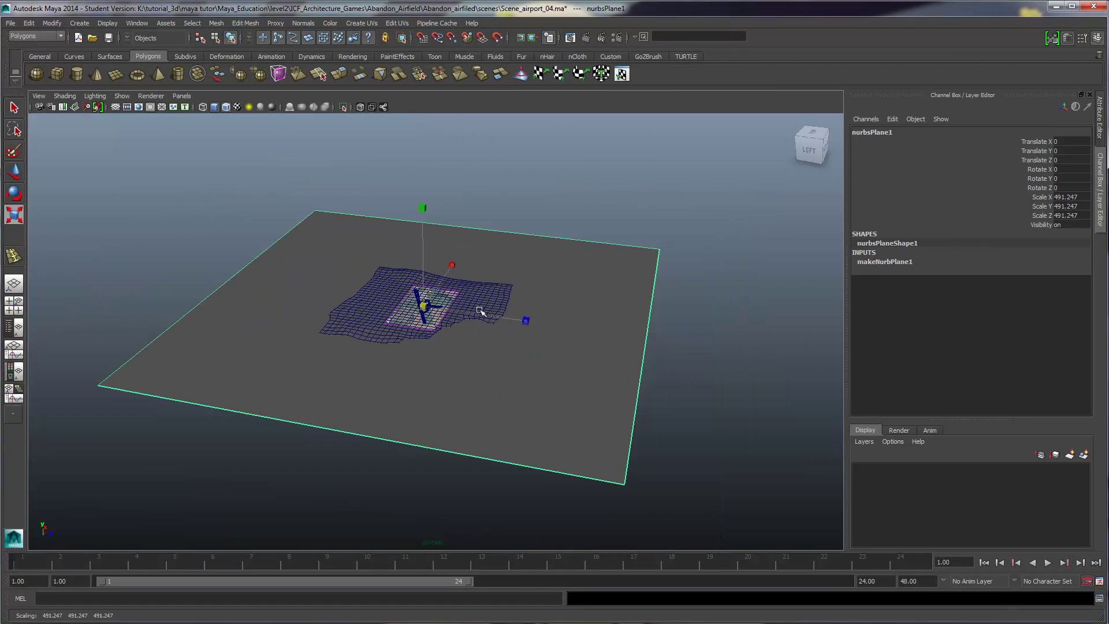
left_click_drag(525, 320, 676, 324)
scroll(432, 308, "down", 3)
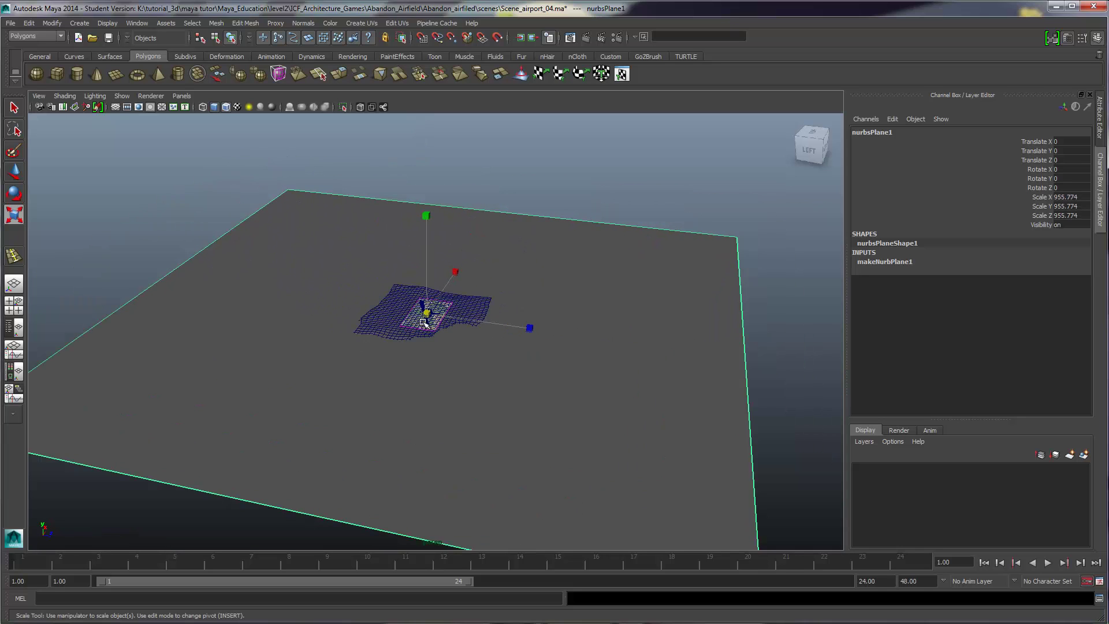
Move the NURBS plane down to about -3.37 in Y so the island's shores rise above it
key("w")
scroll(428, 324, "up", 5)
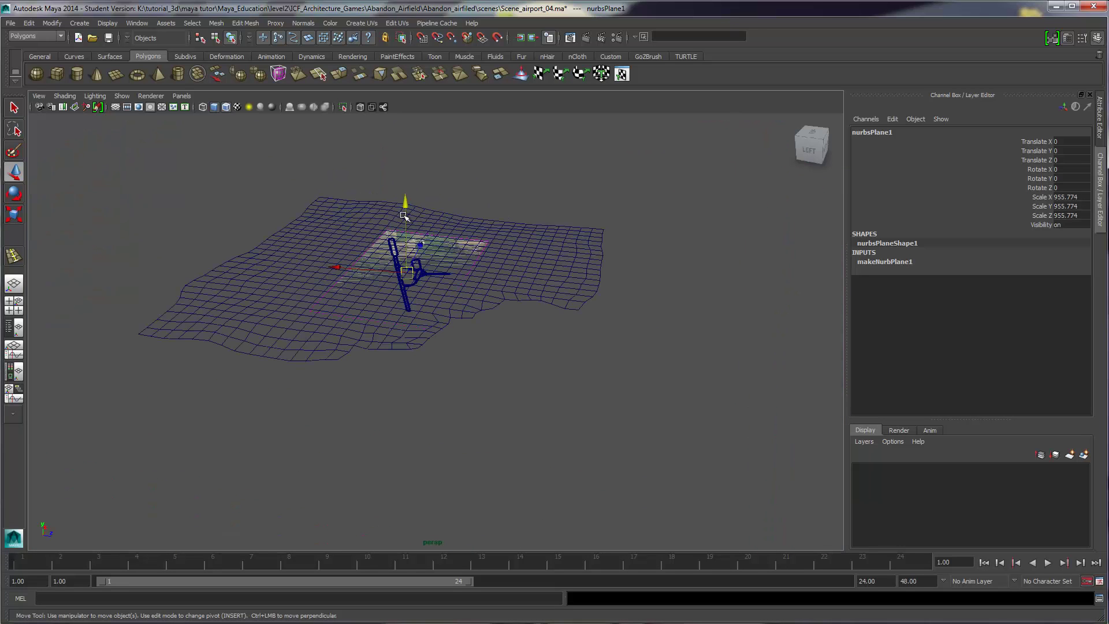
left_click(405, 202)
left_click_drag(405, 202, 407, 210)
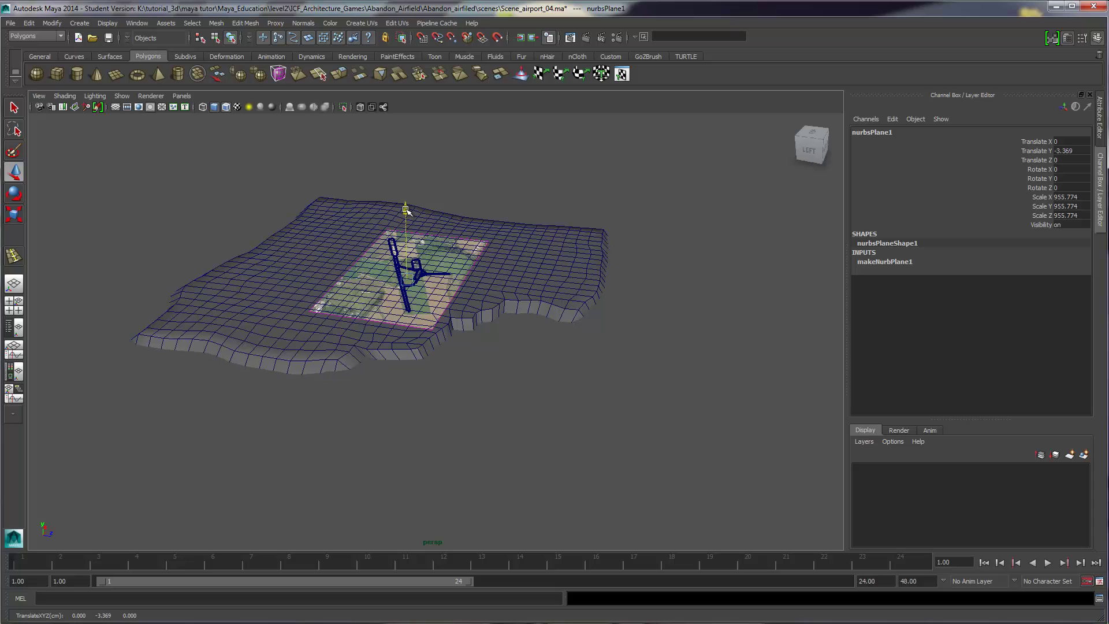
left_click_drag(261, 355, 718, 269, "alt")
middle_click_drag(652, 260, 670, 238, "alt")
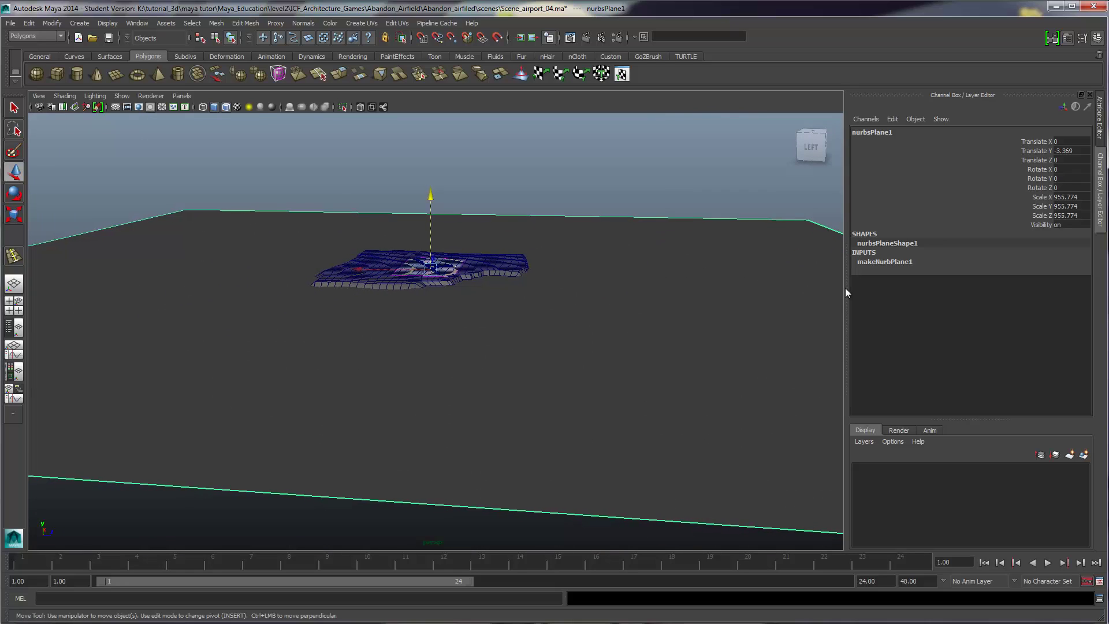
Set both Patches U and Patches V of the NURBS plane to 4
left_click(897, 262)
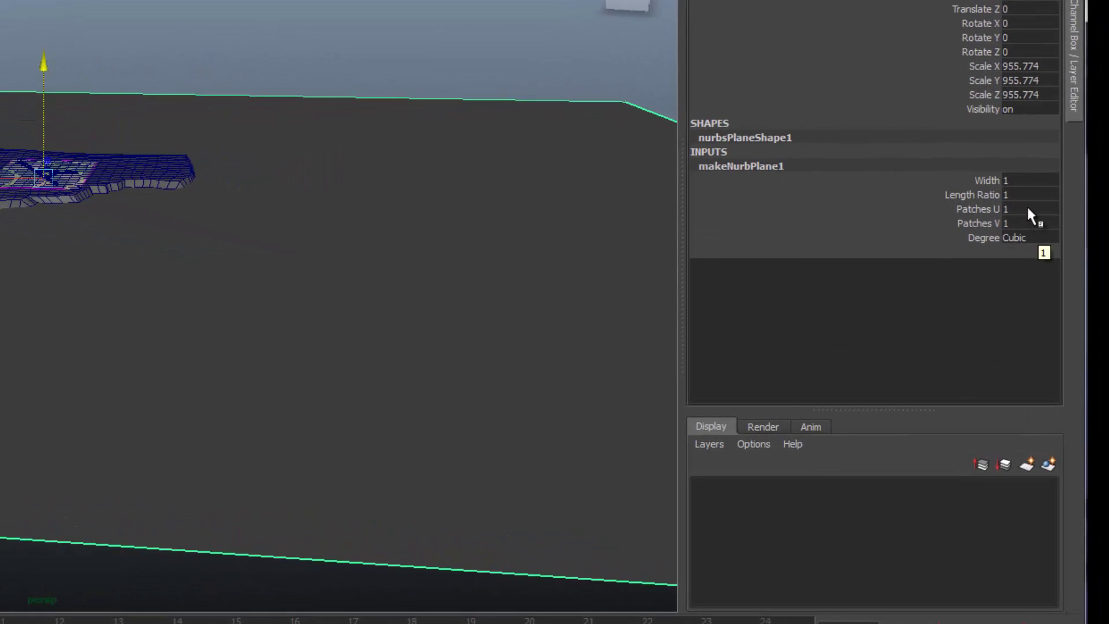
left_click_drag(1028, 209, 1031, 223)
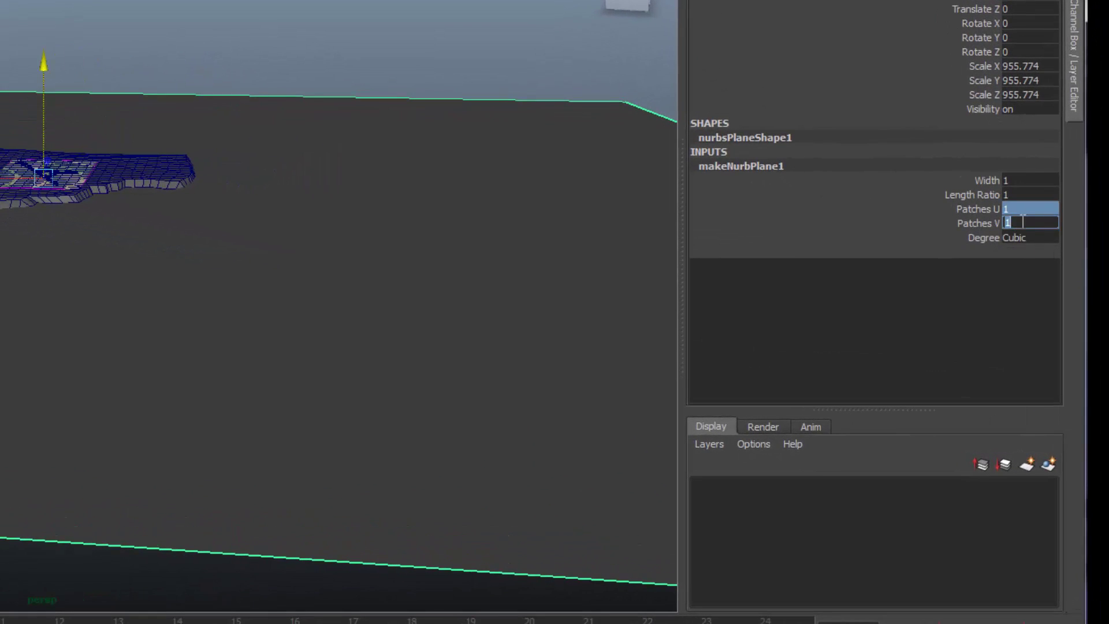
type("4")
key("Return")
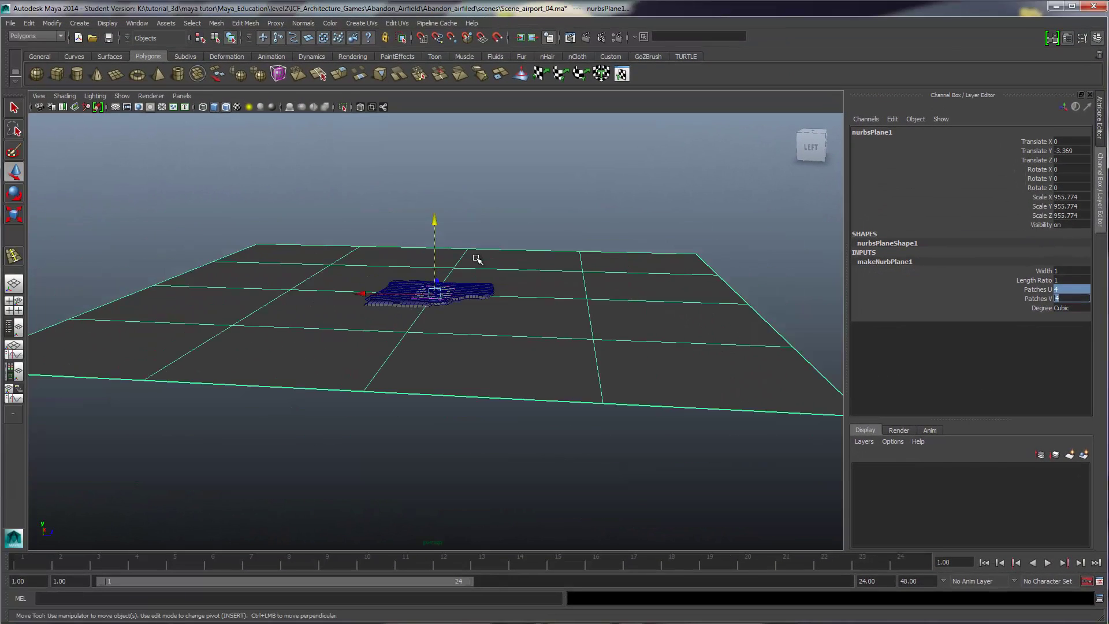
Select the outermost rows of control vertices along the NURBS plane's edges and lower them so the borders curve downward
mouse_move(477, 259)
left_mouse_down("alt")
mouse_move(478, 289)
mouse_move(455, 258)
left_mouse_up("alt")
mouse_move(584, 263)
left_mouse_down("alt")
mouse_move(574, 258)
mouse_move(601, 255)
left_mouse_up("alt")
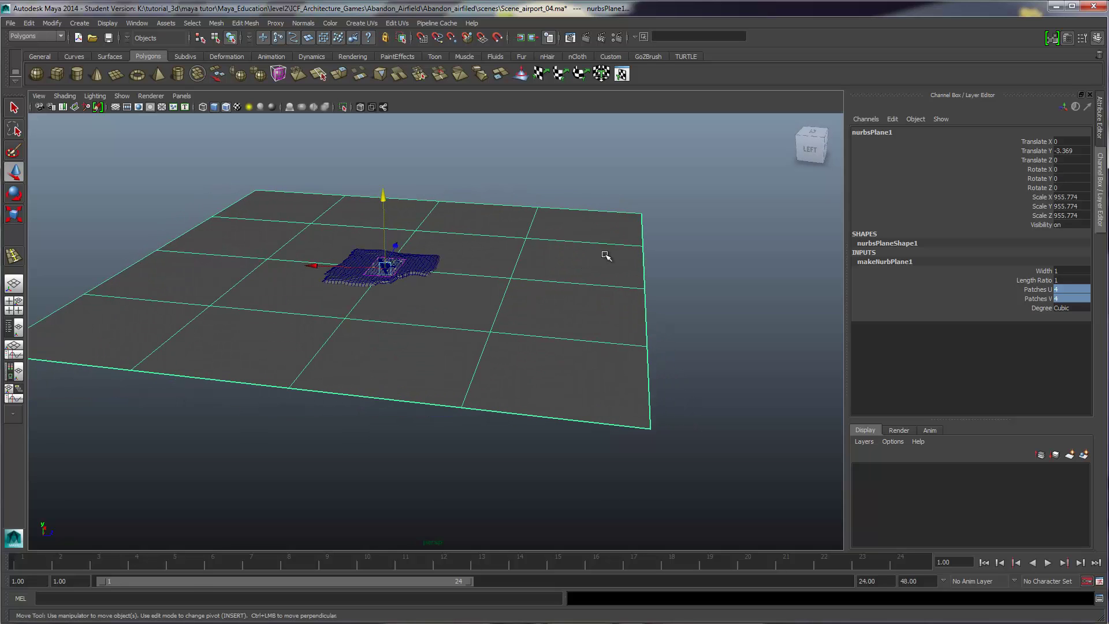
right_click_drag(607, 254, 565, 253)
left_click_drag(600, 203, 721, 454)
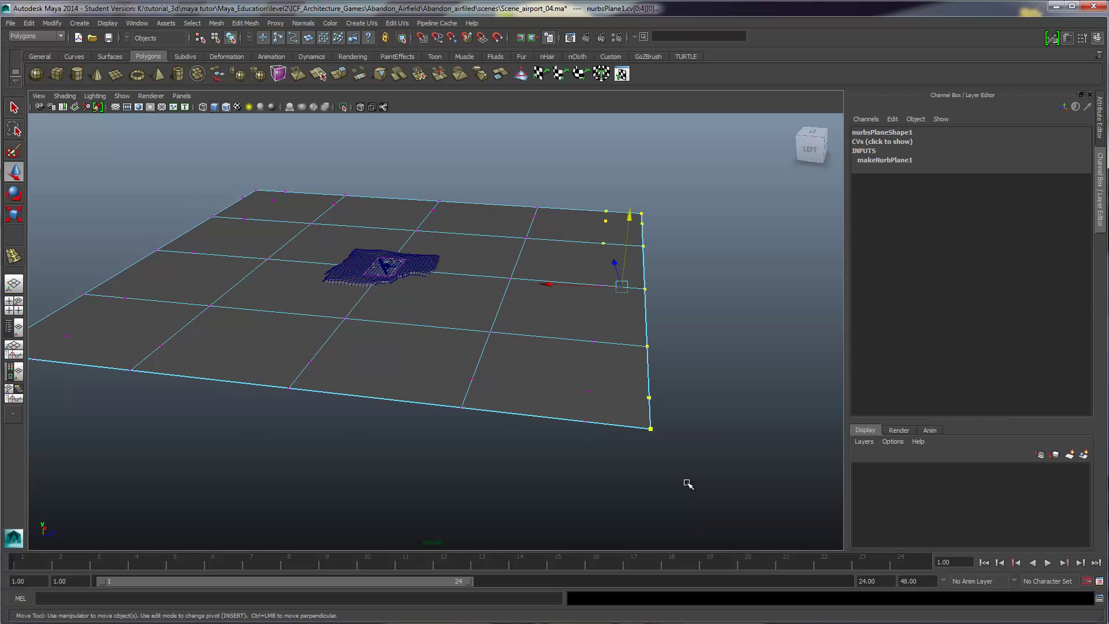
left_click_drag(683, 495, 635, 185)
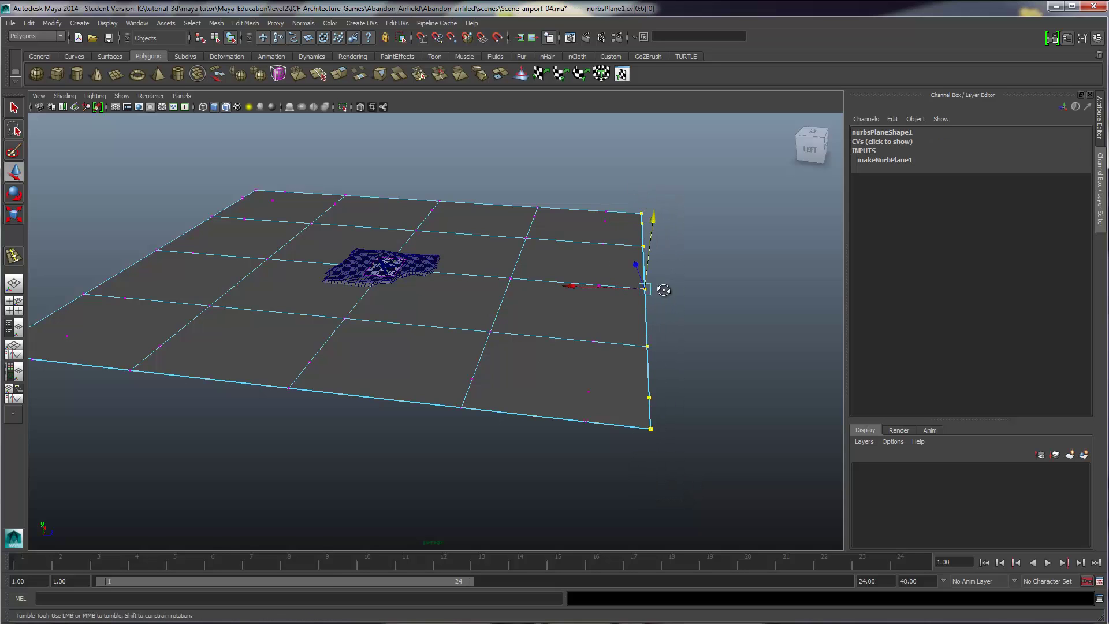
left_click_drag(662, 290, 669, 293, "alt")
left_click_drag(681, 231, 689, 241, "alt")
scroll(416, 296, "down", 6)
left_click_drag(374, 307, 396, 314, "alt")
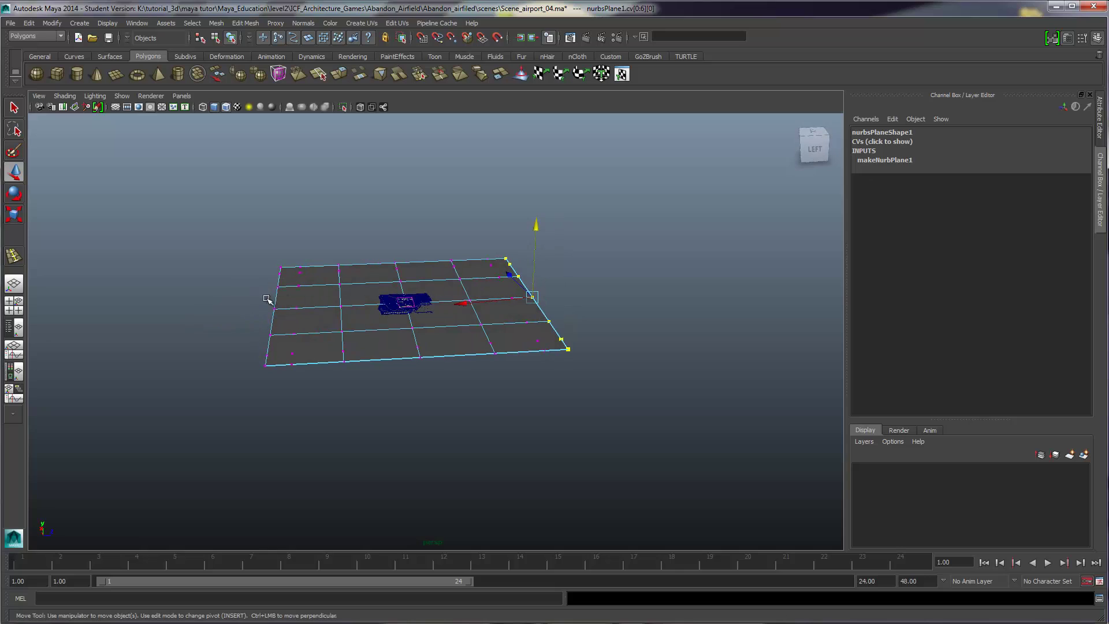
left_click_drag(270, 370, 285, 392)
left_click_drag(406, 232, 350, 312)
left_click_drag(565, 414, 522, 272)
left_click(492, 237)
middle_click_drag(653, 282, 580, 264, "alt")
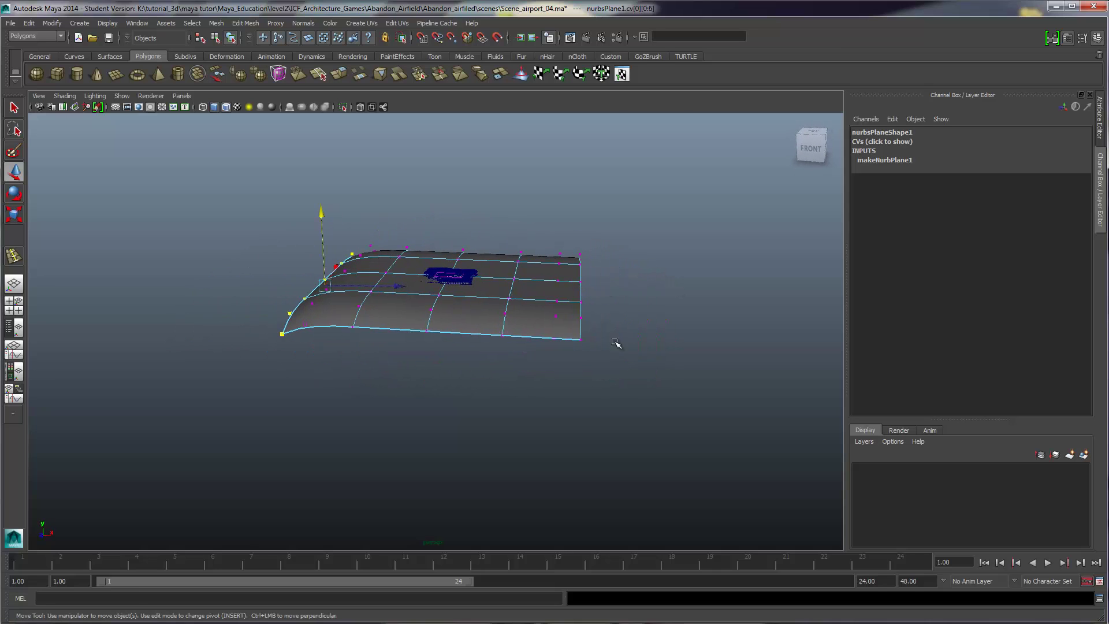
Lower the remaining outer row of control vertices and return the NURBS plane to object selection
left_click_drag(625, 408, 586, 227)
left_click_drag(426, 317, 514, 314, "alt")
right_click_drag(514, 315, 482, 268, "alt")
left_click_drag(482, 269, 479, 279, "alt")
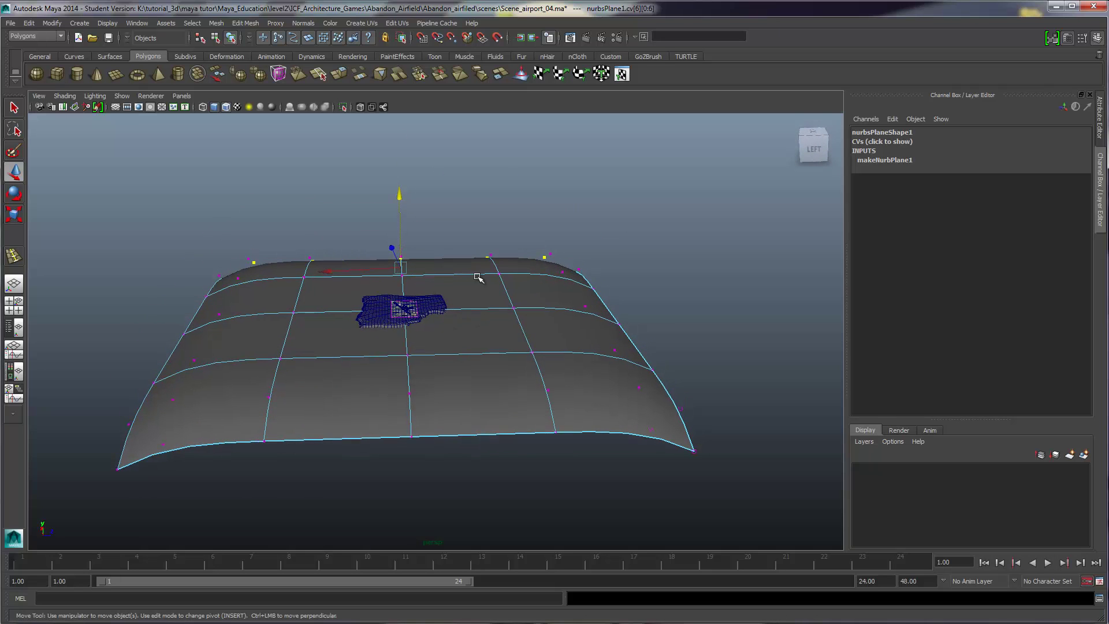
right_click_drag(479, 279, 503, 308)
left_click(500, 317)
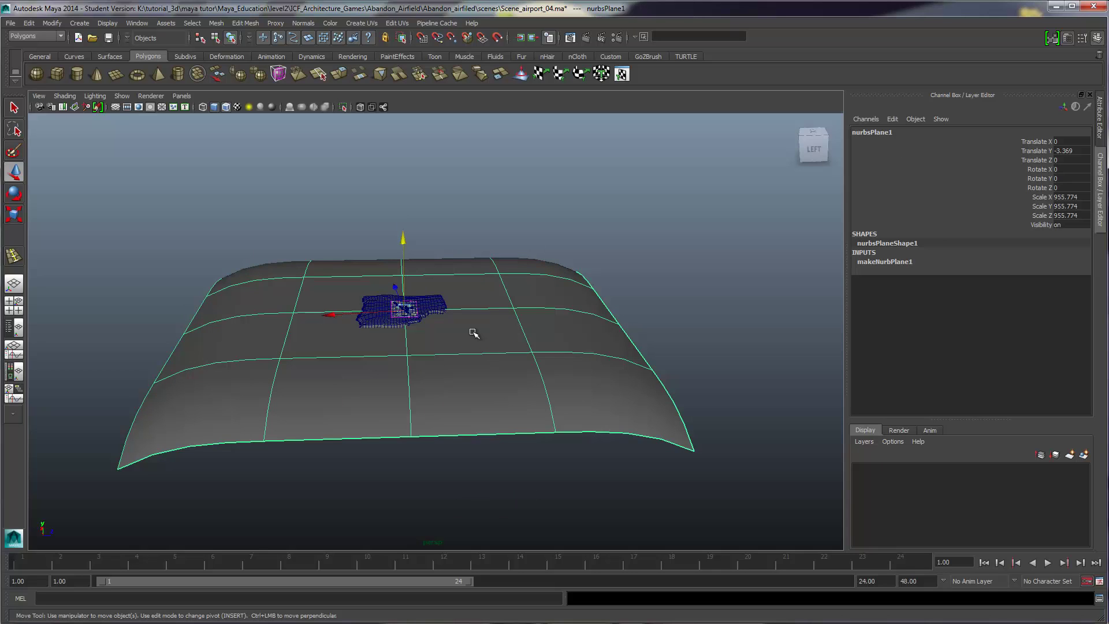
Open the Hypershade and create a new Lambert material for the water
left_click(80, 24)
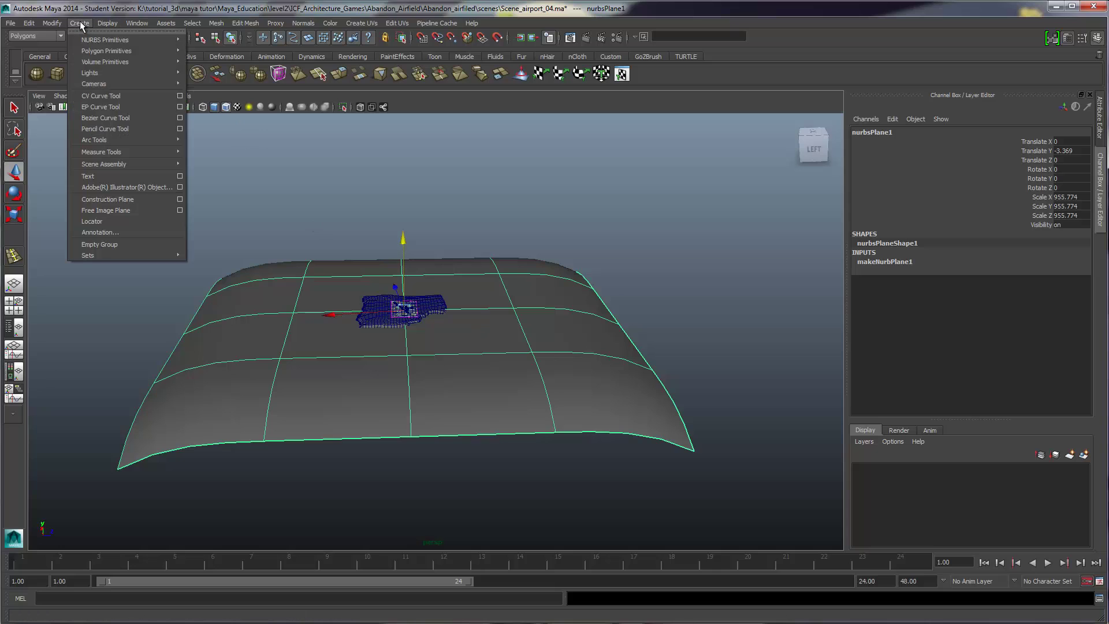
mouse_move(191, 61)
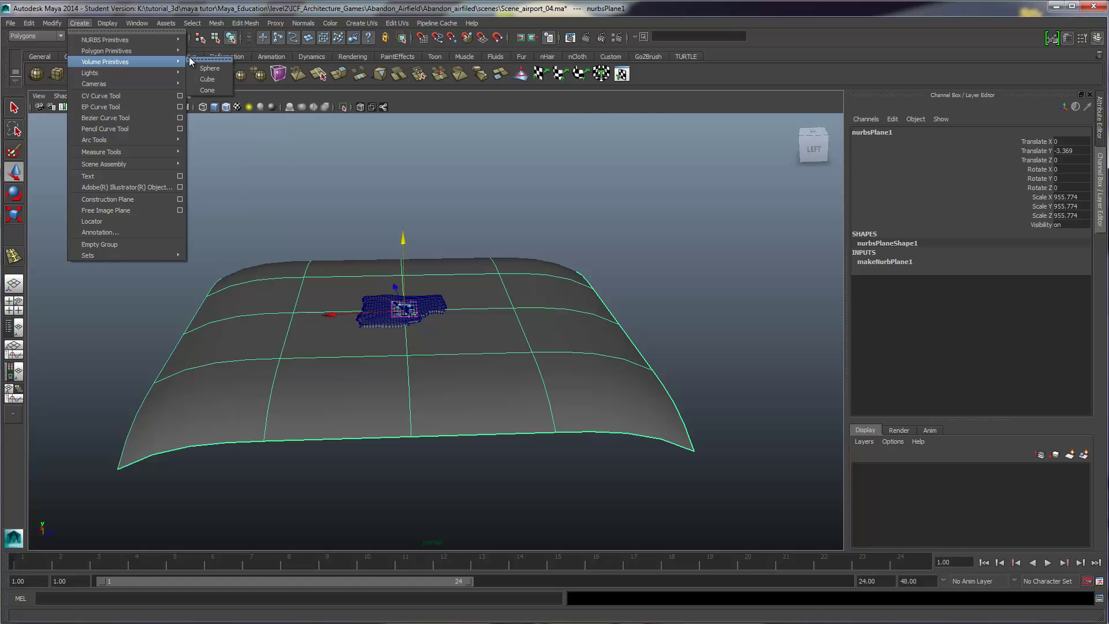
mouse_move(148, 52)
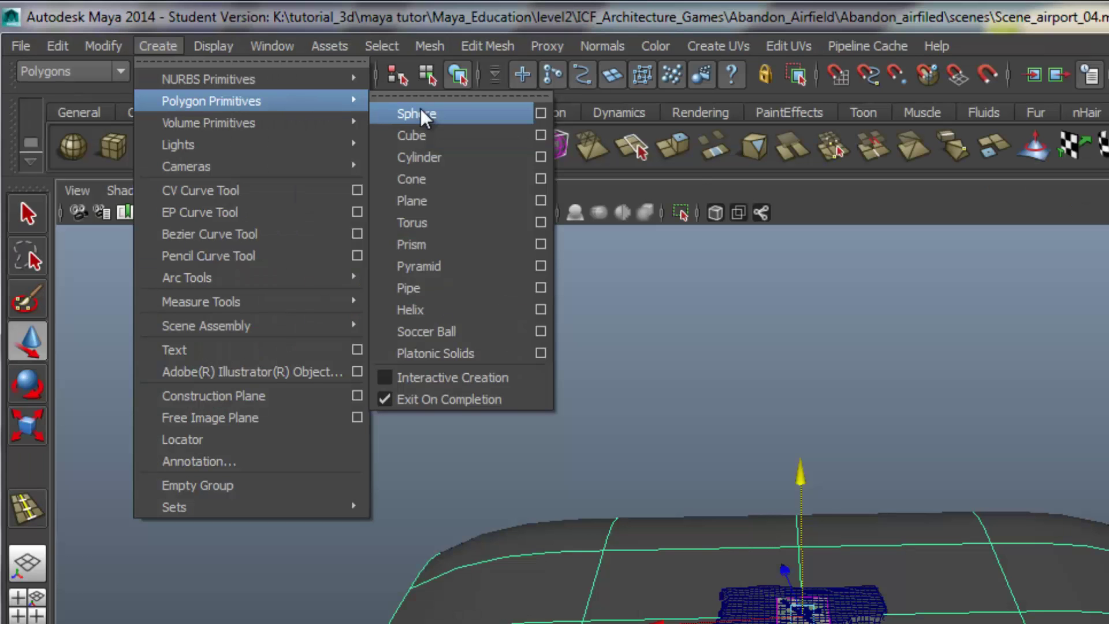
mouse_move(257, 36)
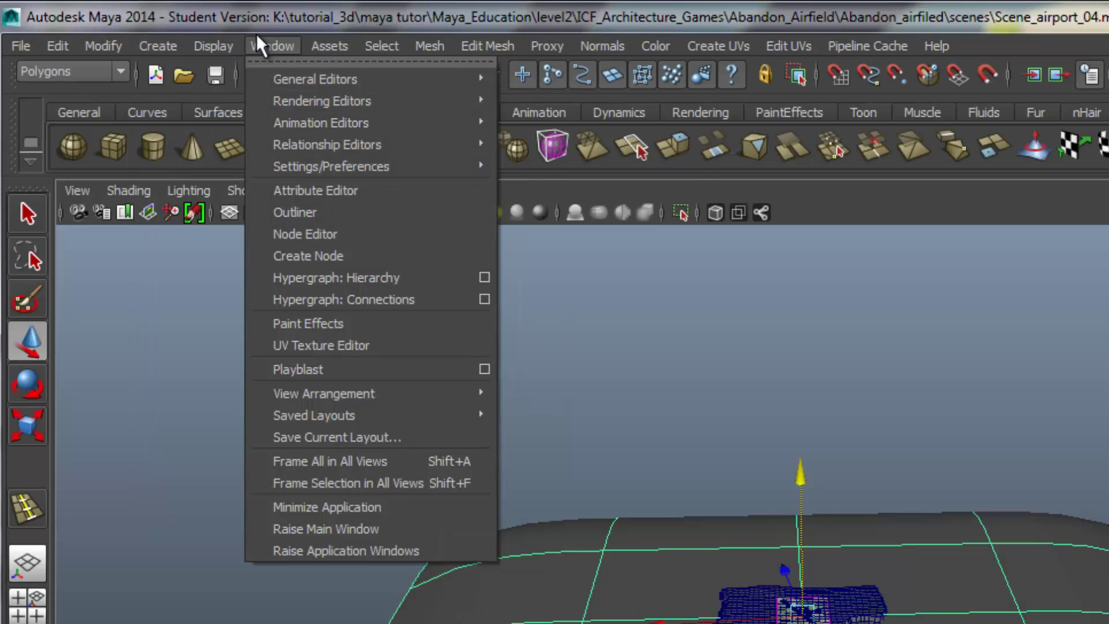
mouse_move(332, 105)
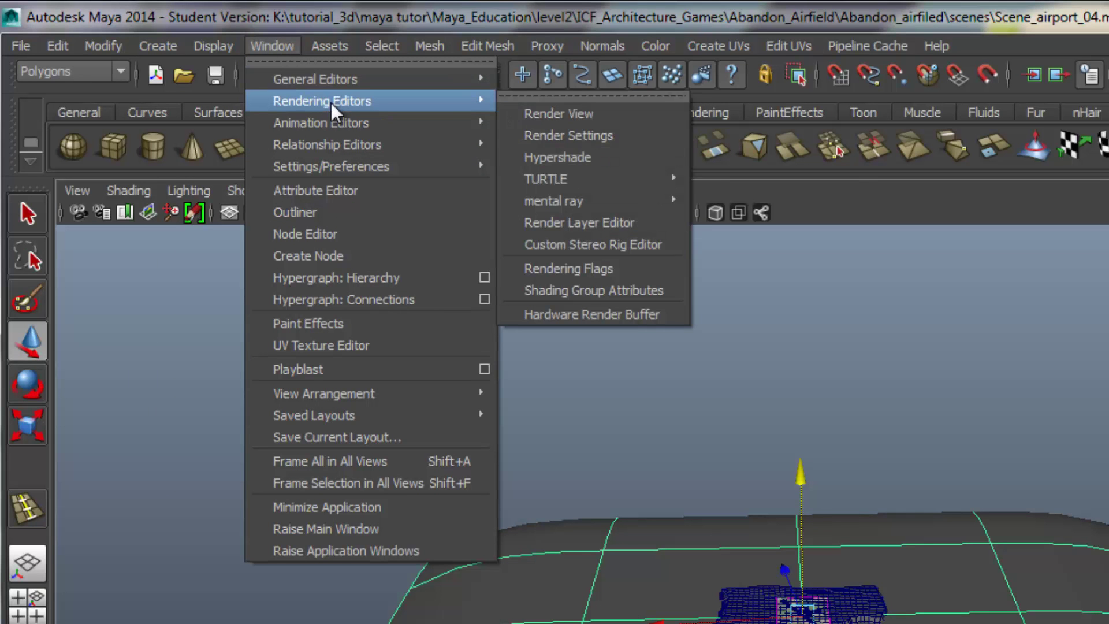
left_click(560, 157)
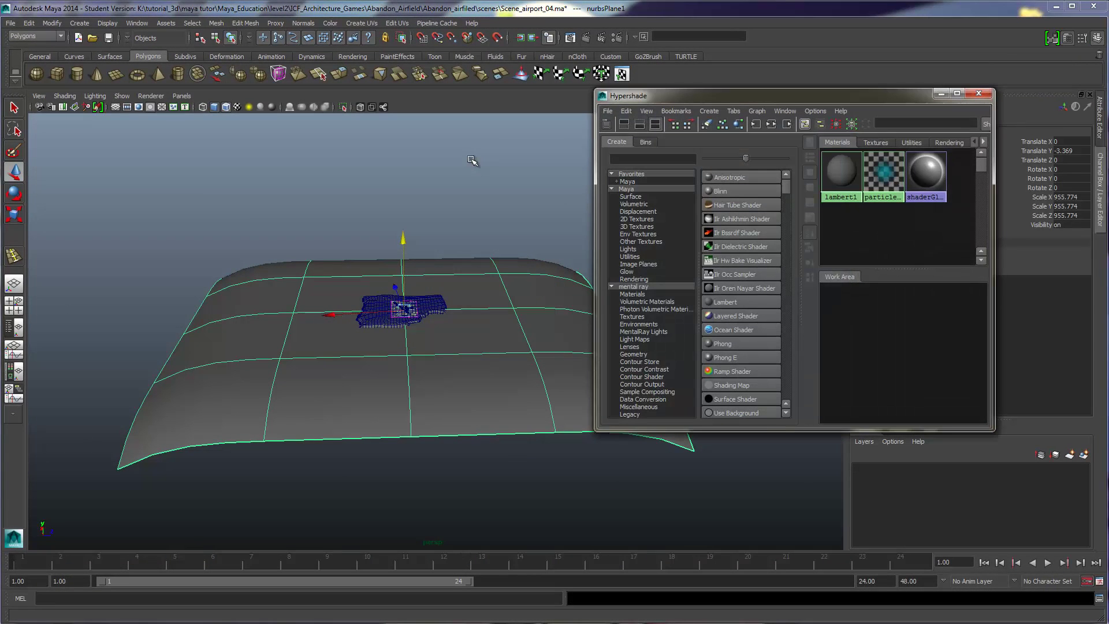
left_click(709, 112)
mouse_move(743, 254)
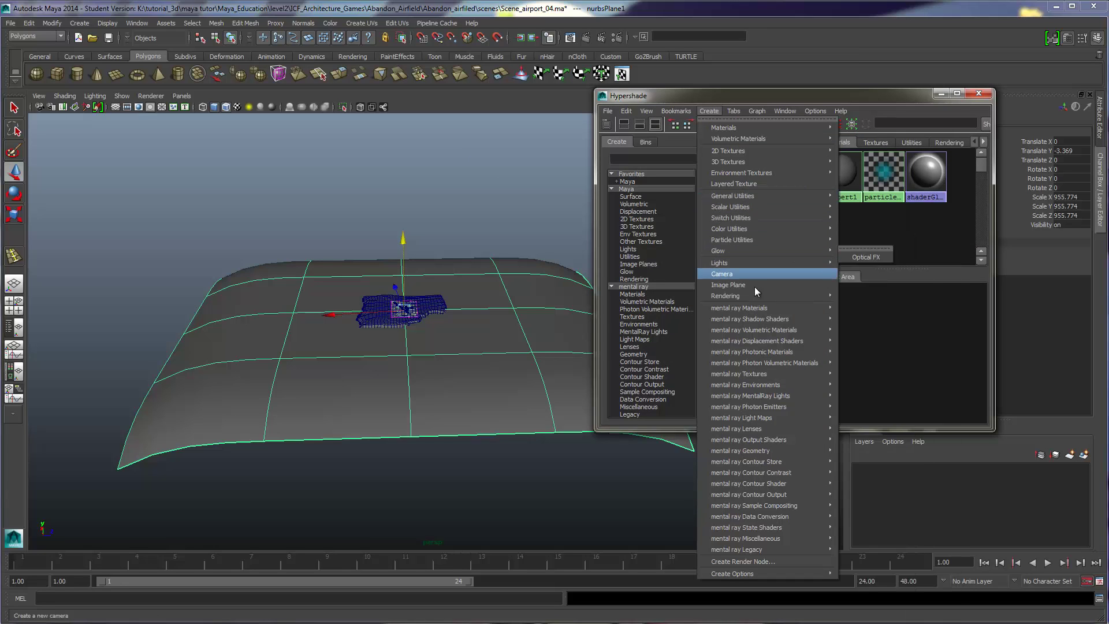
mouse_move(755, 127)
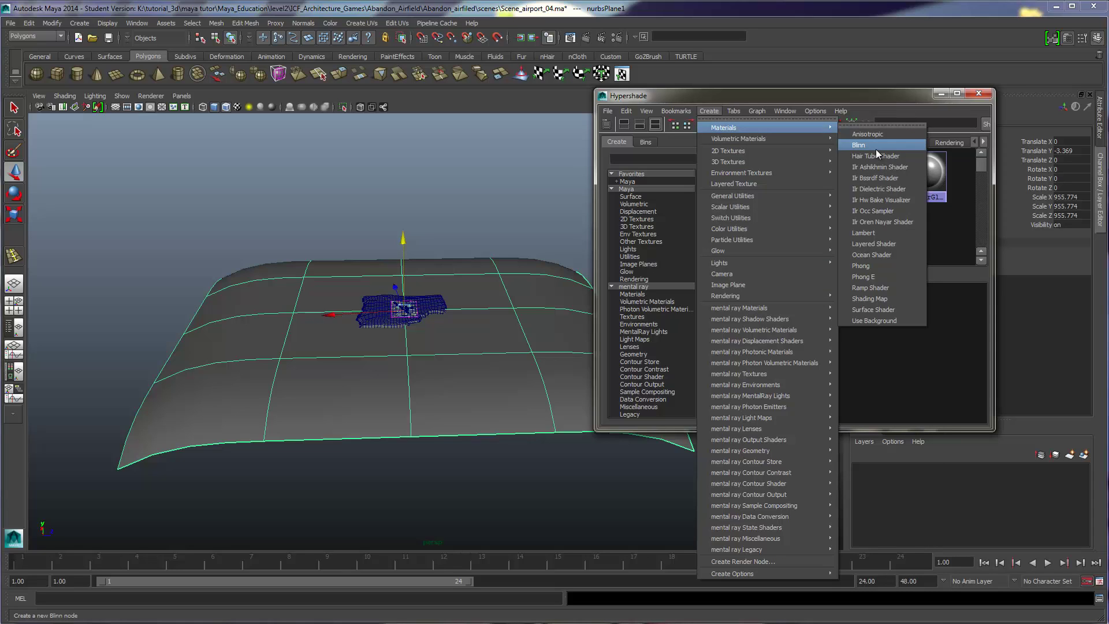
left_click(876, 234)
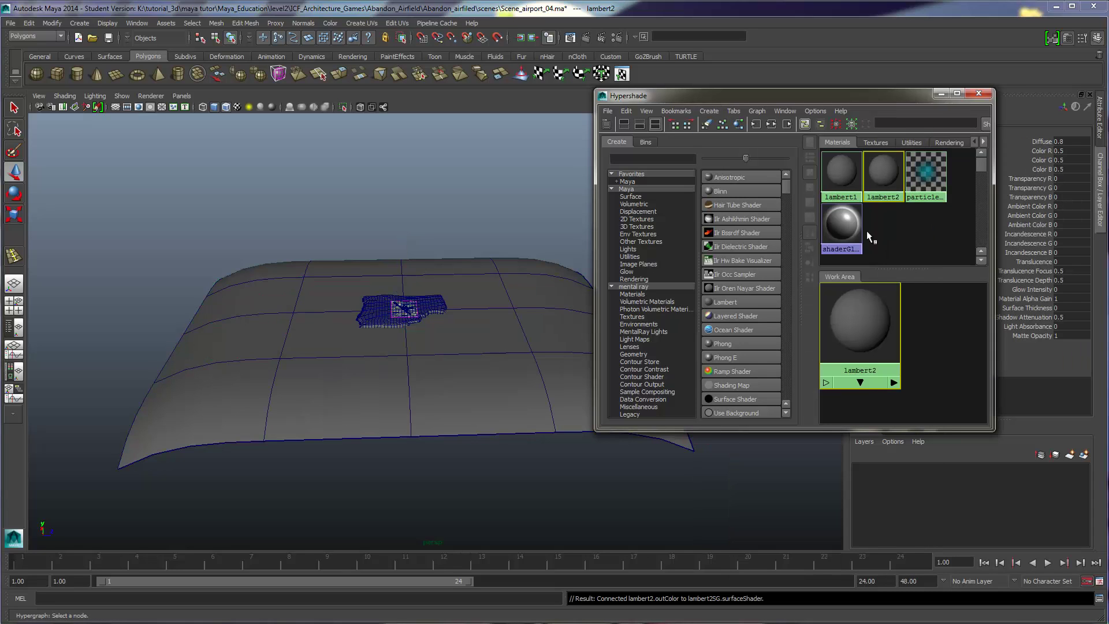
Show the new Lambert's attributes and set its color to a muted teal blue
double_click(861, 328)
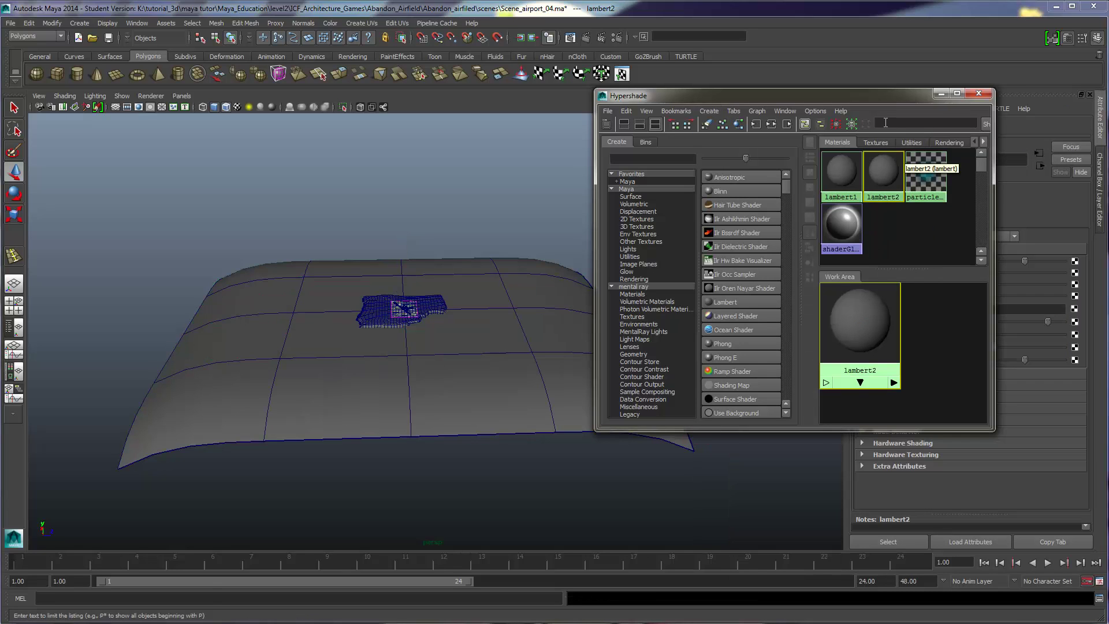
left_click_drag(888, 98, 619, 116)
left_click(970, 263)
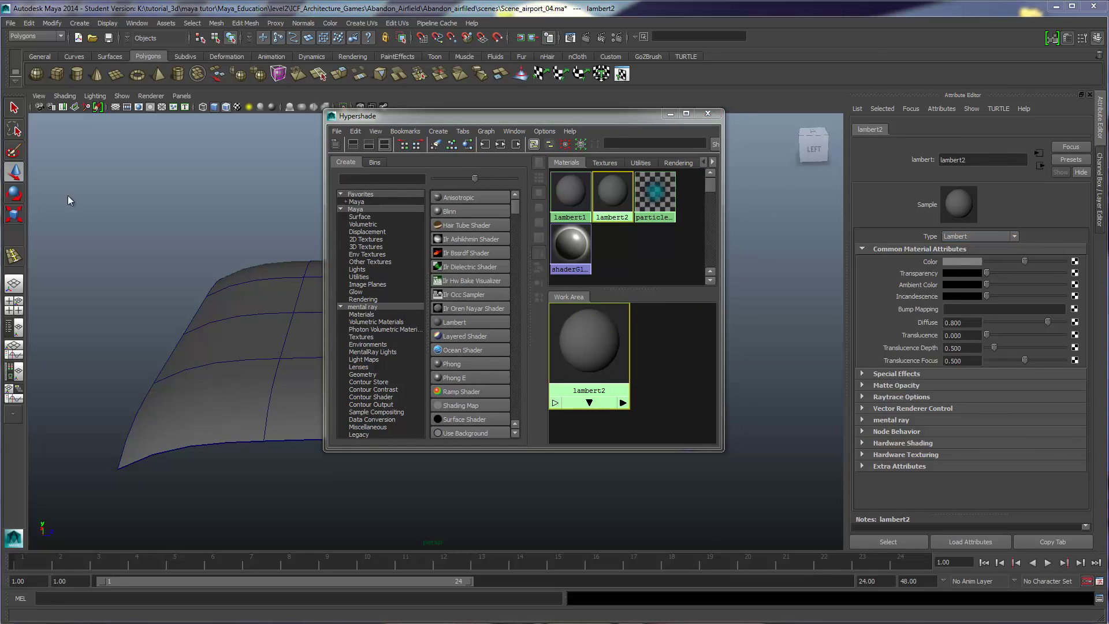
left_click_drag(152, 184, 461, 178)
left_click(418, 333)
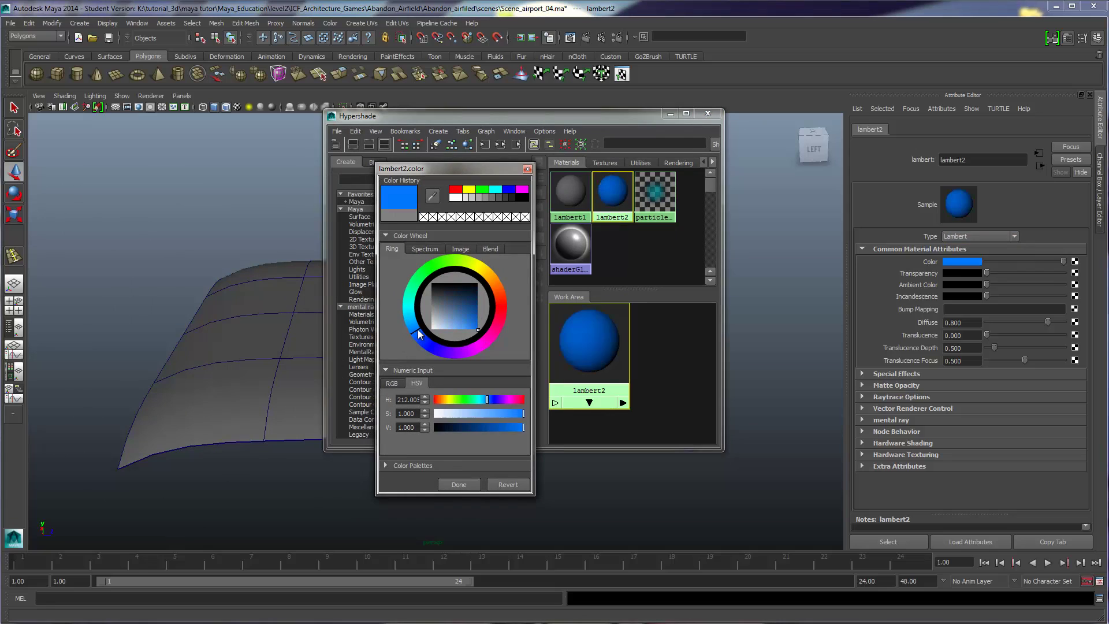
mouse_move(469, 314)
left_mouse_down()
mouse_move(457, 318)
mouse_move(469, 325)
mouse_move(408, 313)
mouse_move(467, 316)
left_mouse_up()
left_click(400, 329)
left_click(471, 318)
left_click(459, 484)
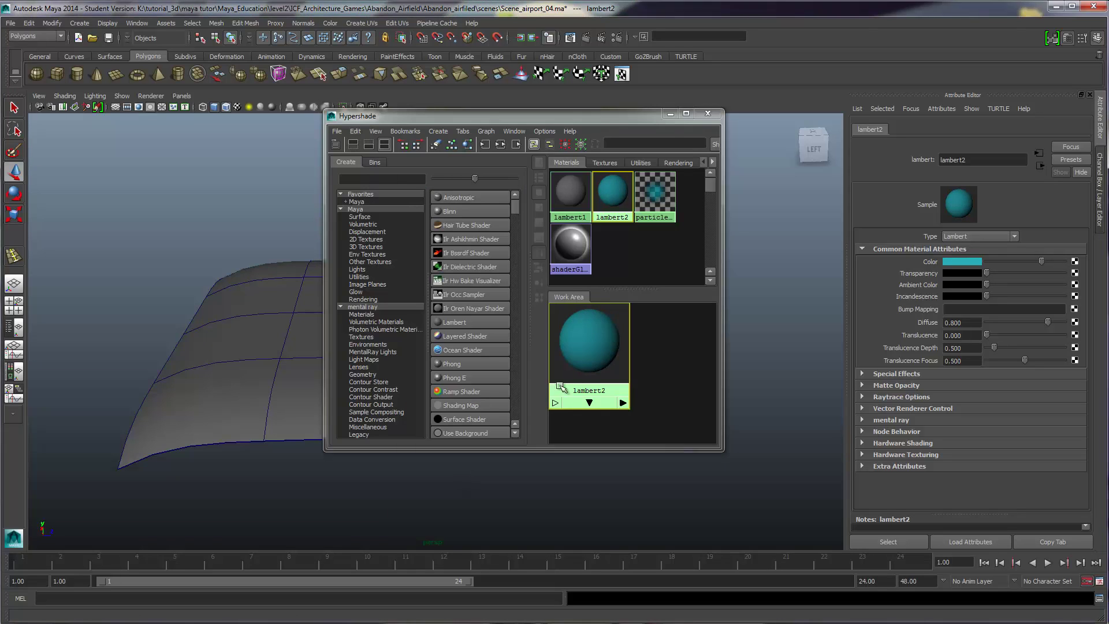
Assign the teal Lambert to the NURBS plane, make it about half transparent and move the Hypershade off the model
middle_click_drag(584, 349, 267, 402)
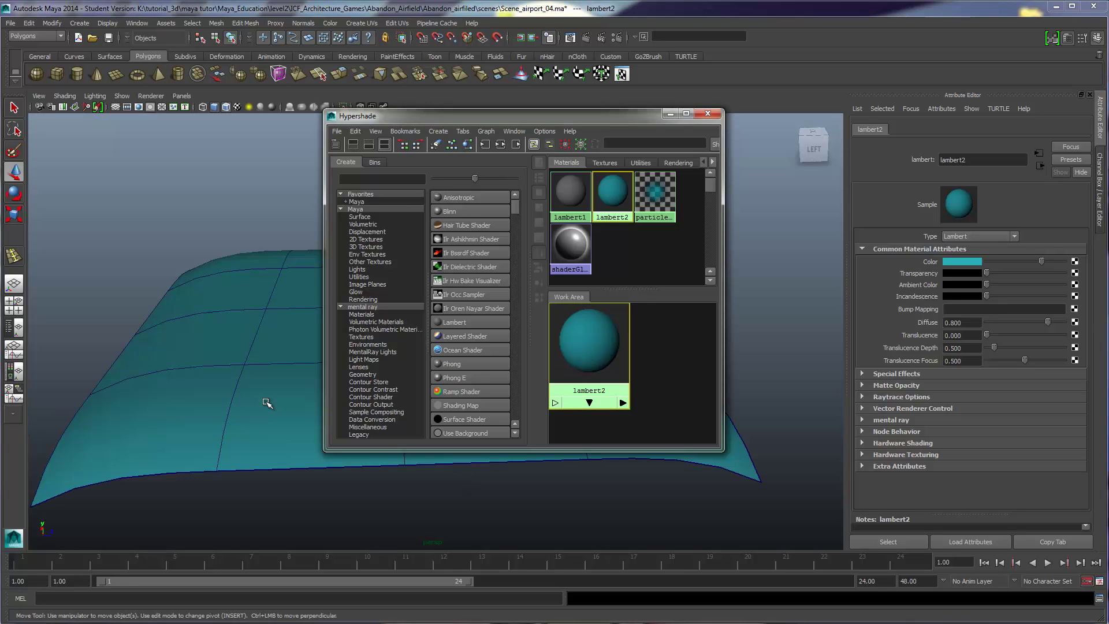
left_click_drag(526, 123, 550, 220)
left_click_drag(987, 276, 1021, 278)
left_click_drag(553, 216, 693, 344)
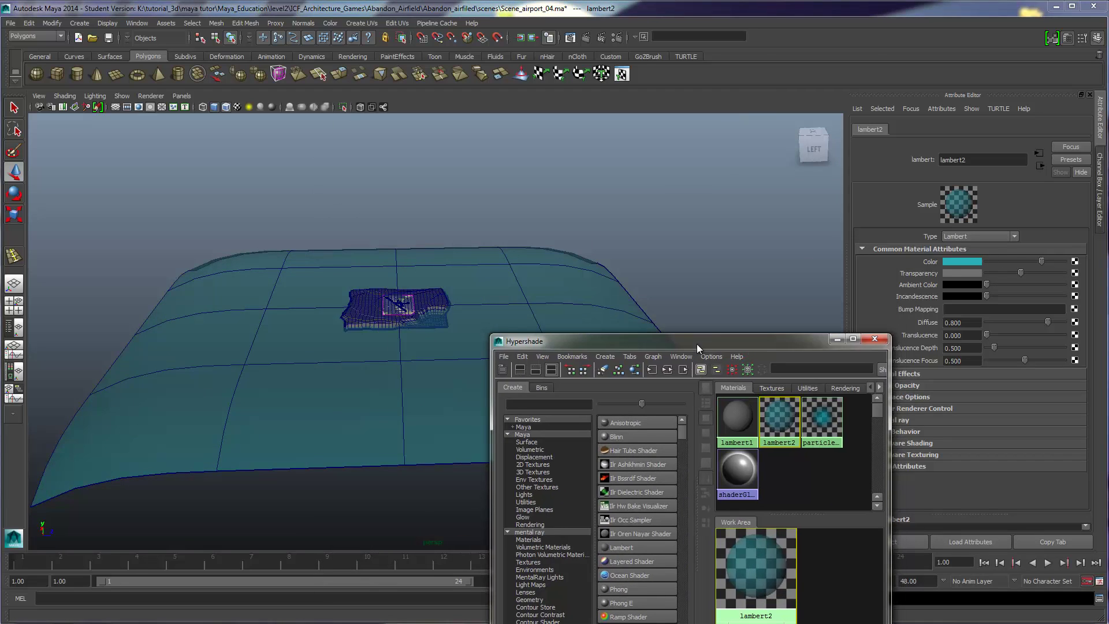
scroll(377, 297, "up", 5)
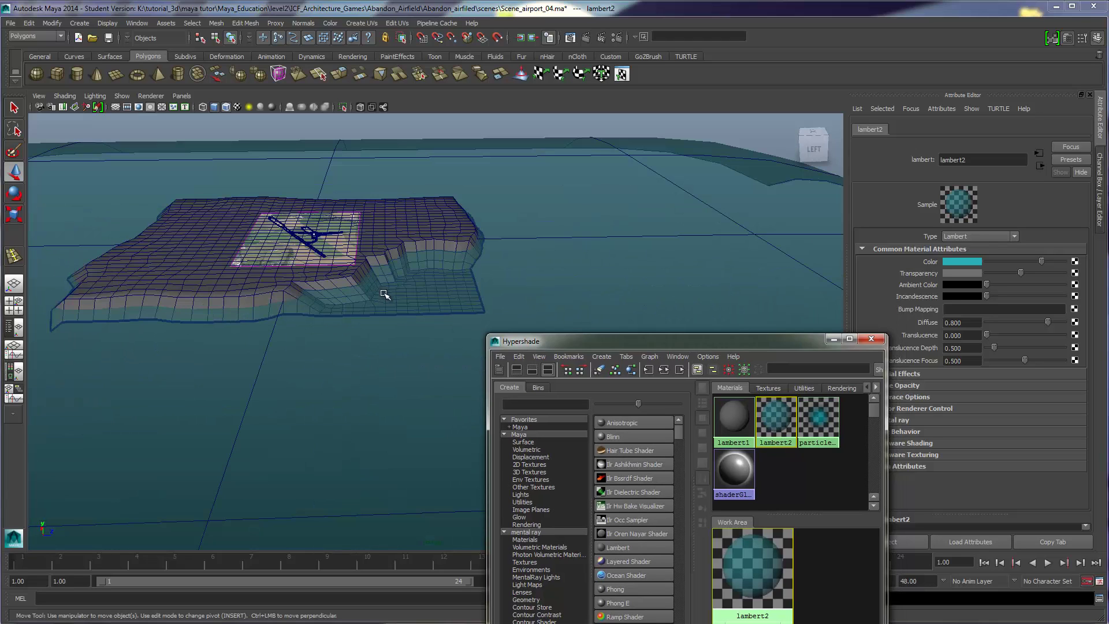
left_click_drag(384, 294, 369, 341, "alt")
middle_click_drag(370, 341, 382, 318, "alt")
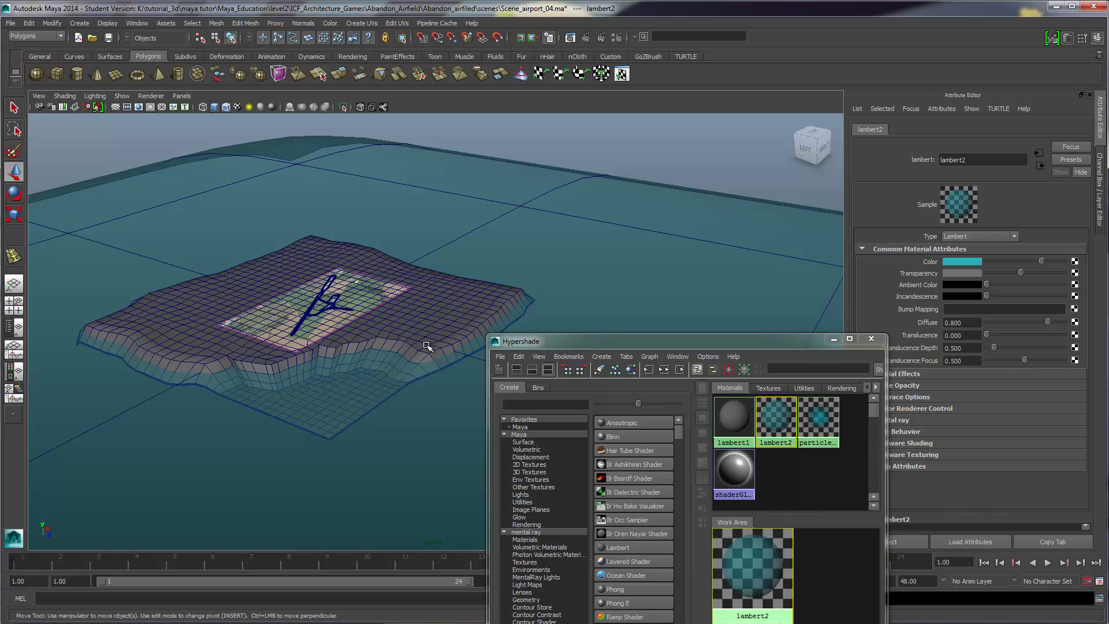
mouse_move(336, 359)
left_mouse_down("alt")
mouse_move(314, 347)
mouse_move(316, 358)
left_mouse_up("alt")
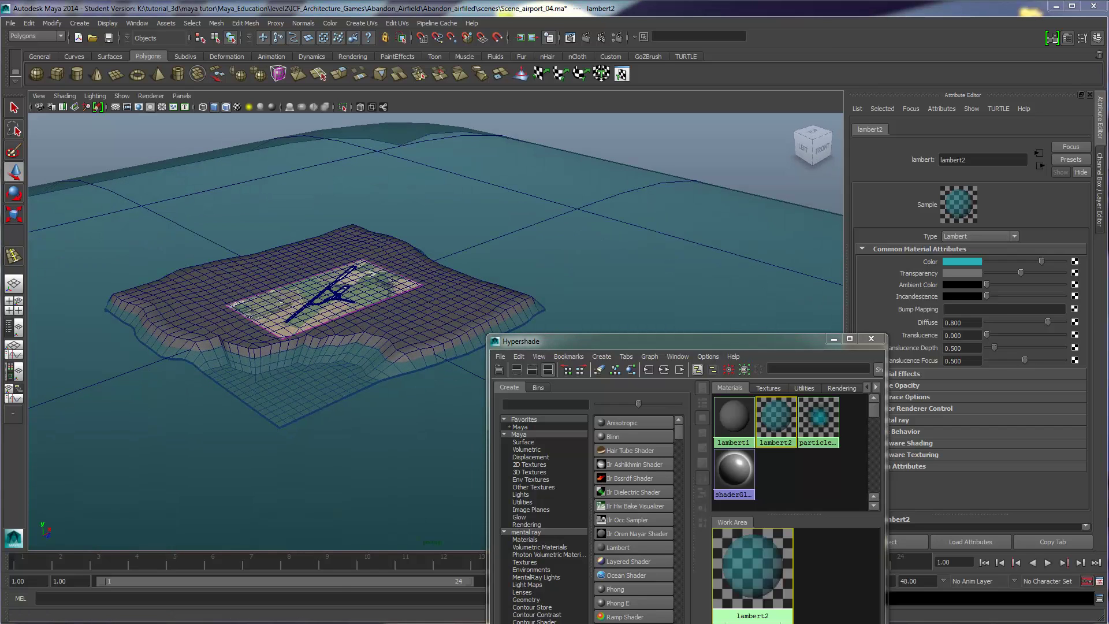
key("e")
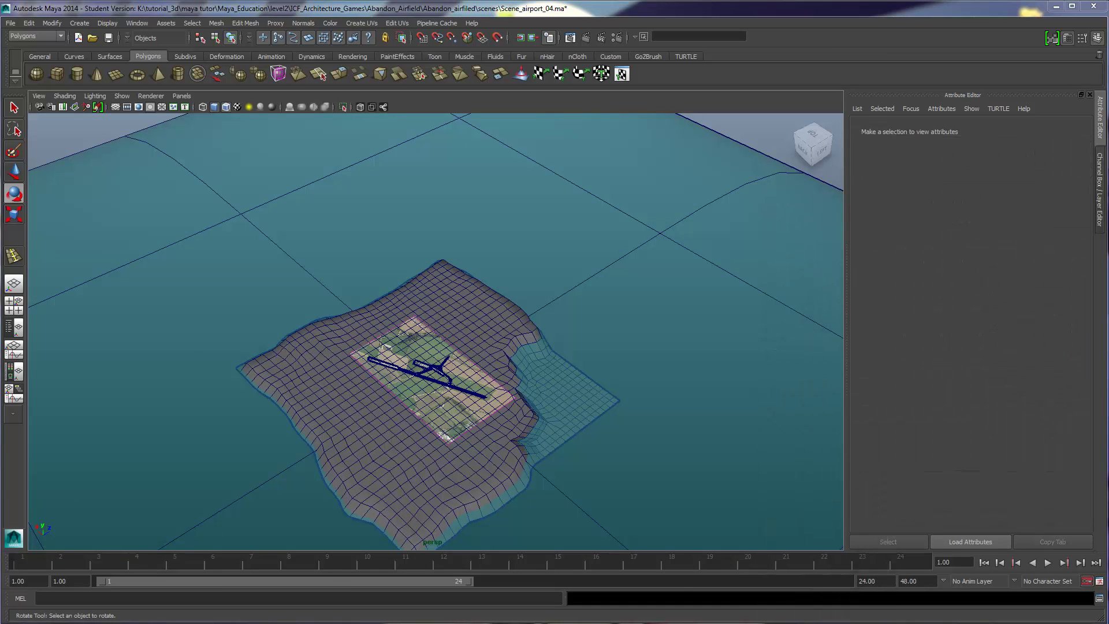
left_click_drag(416, 241, 488, 292, "alt")
Show the Layer Editor and create a display layer named runaway
key("ctrl+a")
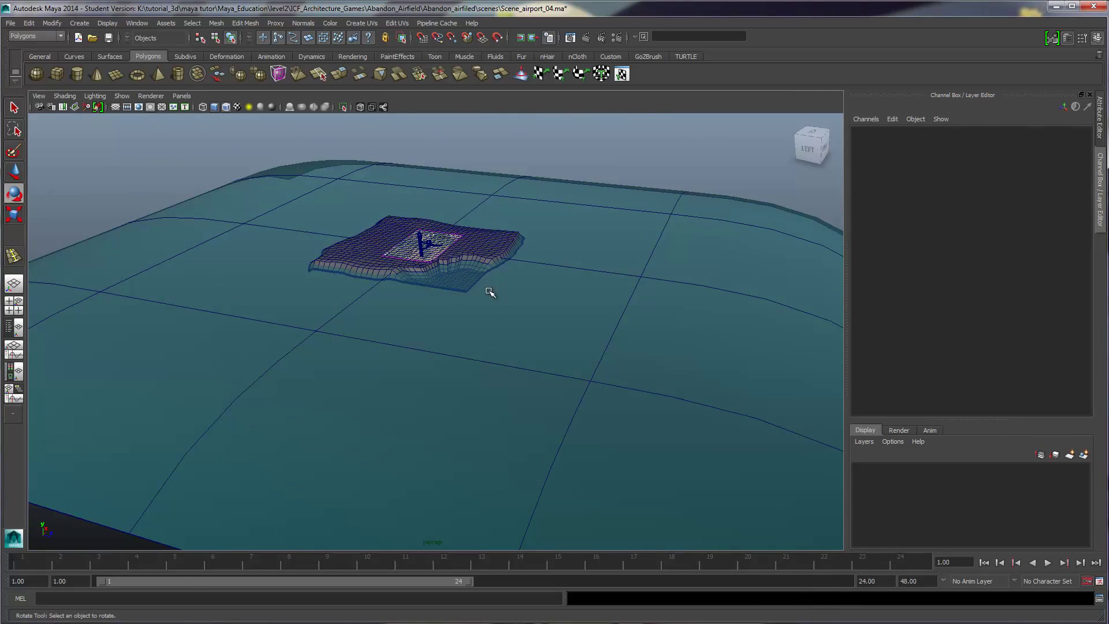
scroll(490, 292, "down", 3)
scroll(497, 272, "up", 4)
scroll(469, 301, "up", 2)
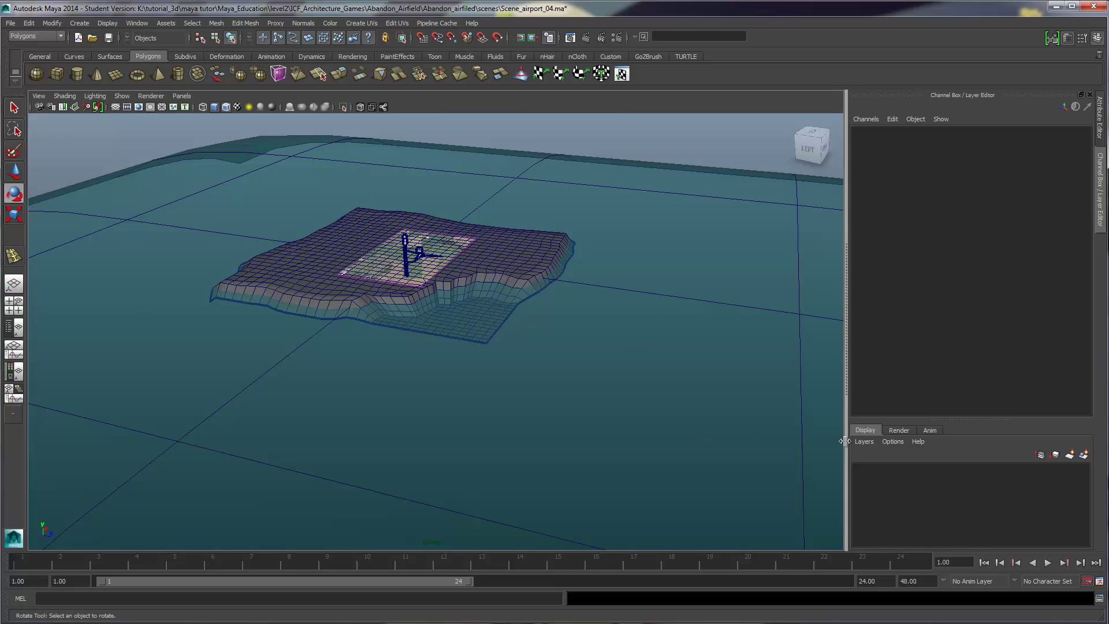
left_click(1069, 456)
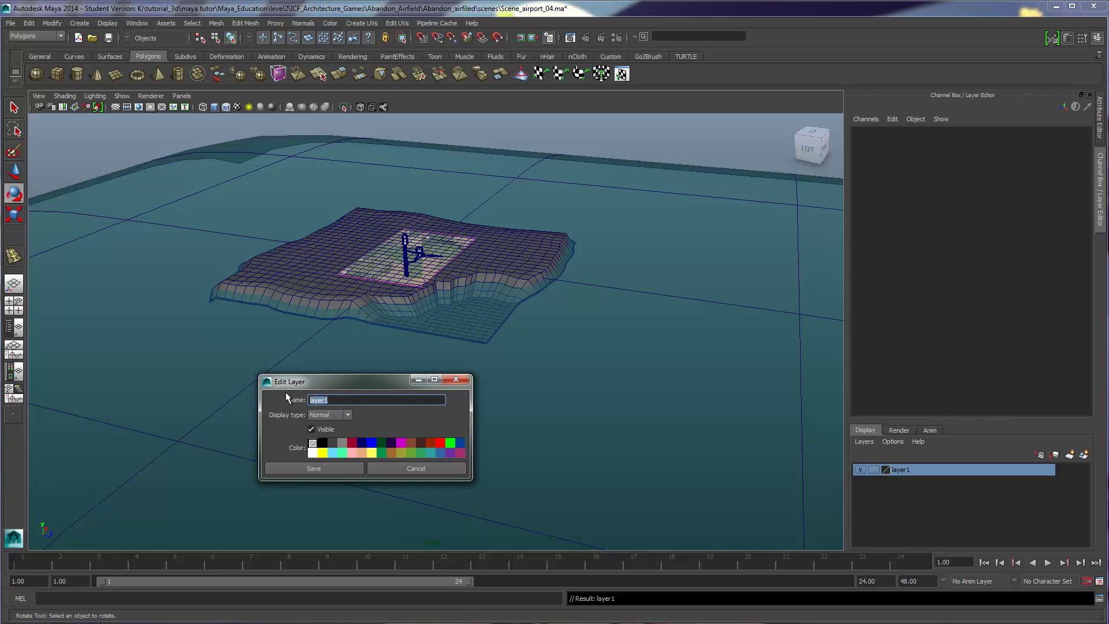
type("runaway")
left_click(322, 469)
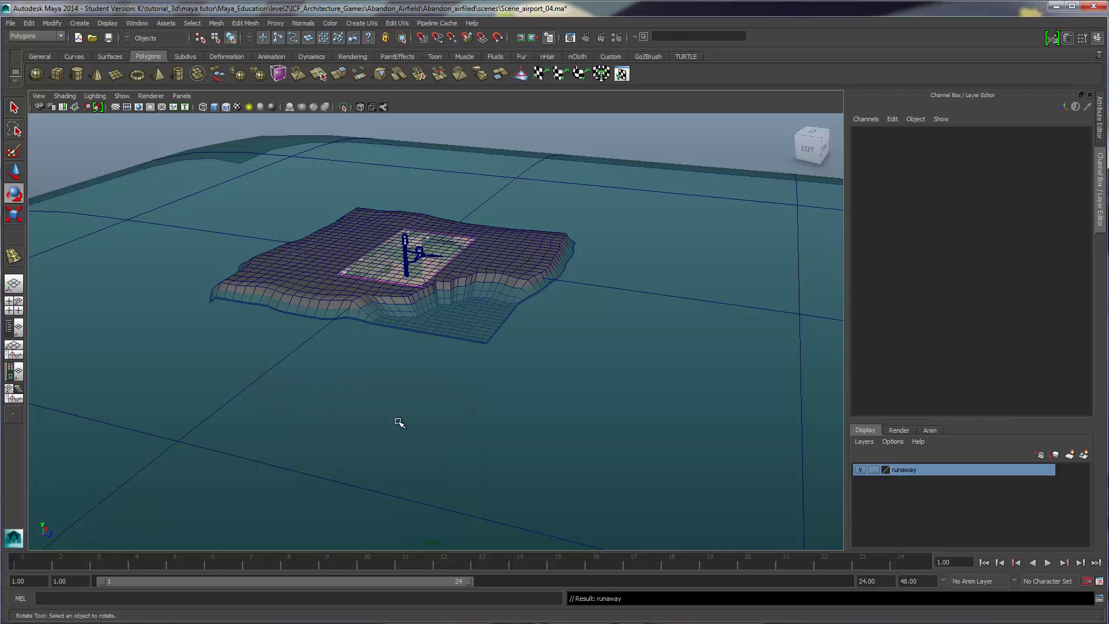
Create a second display layer and rename the existing runaway layer as island
scroll(456, 289, "up", 5)
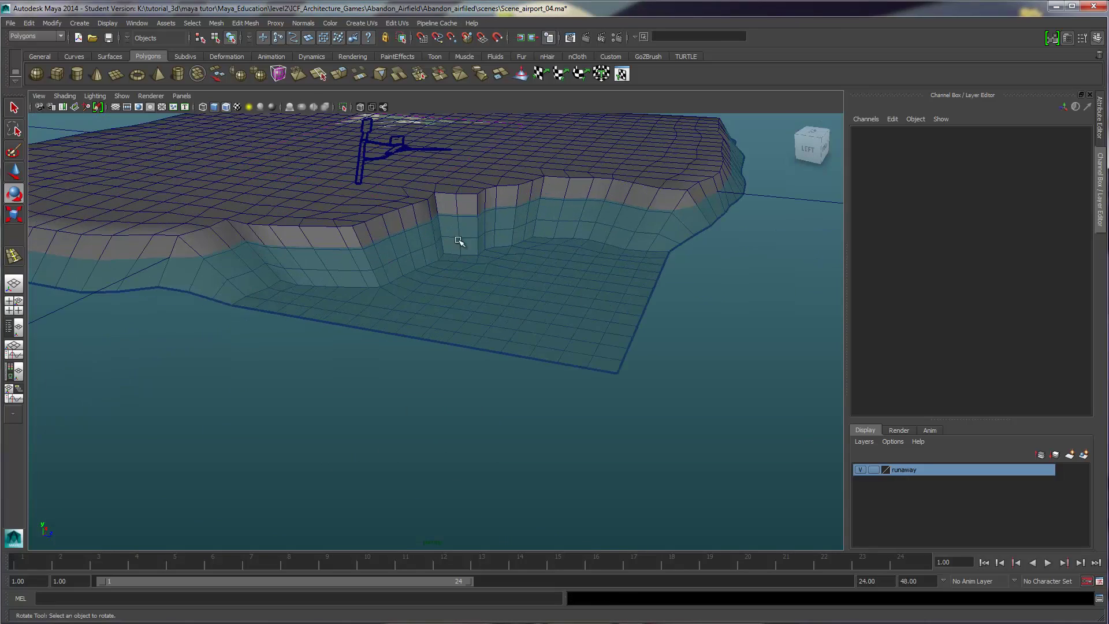
middle_click_drag(448, 240, 525, 240, "alt")
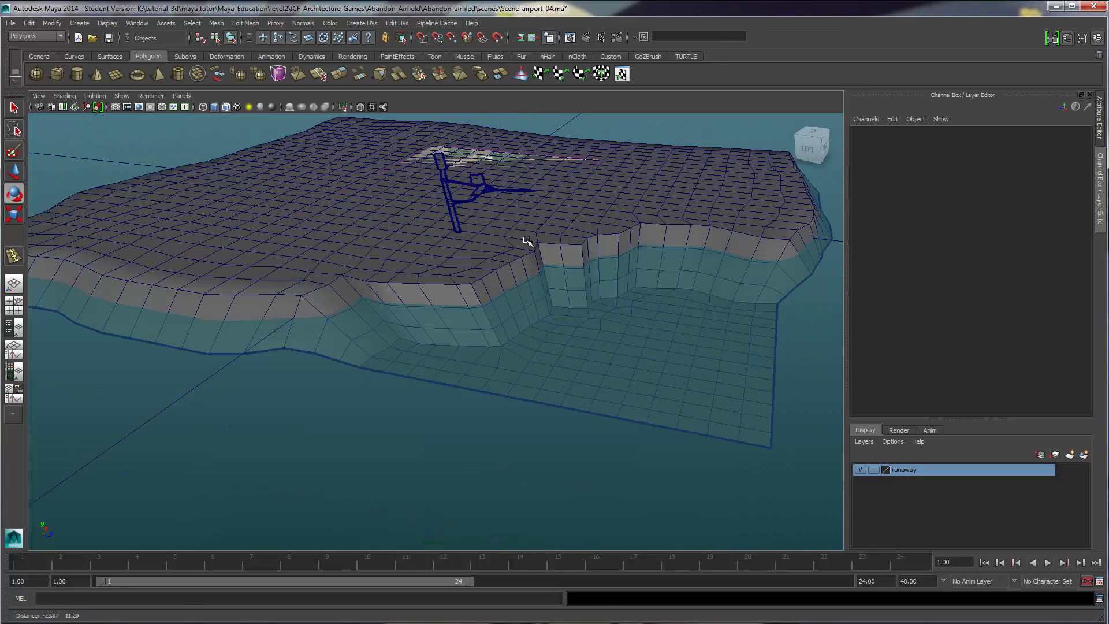
left_click(1069, 457)
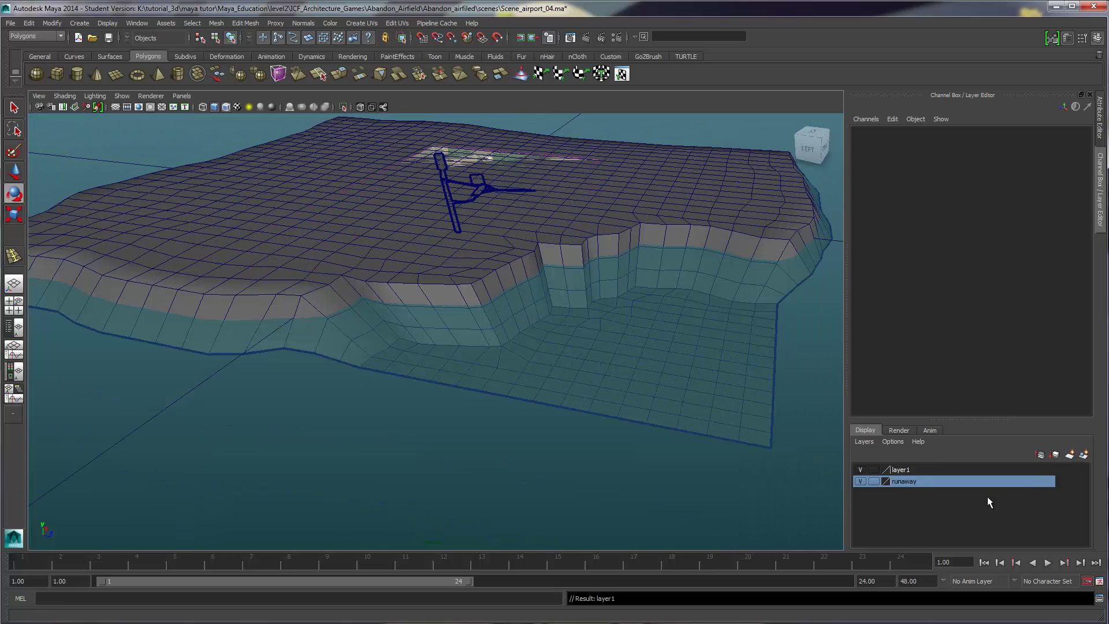
double_click(913, 481)
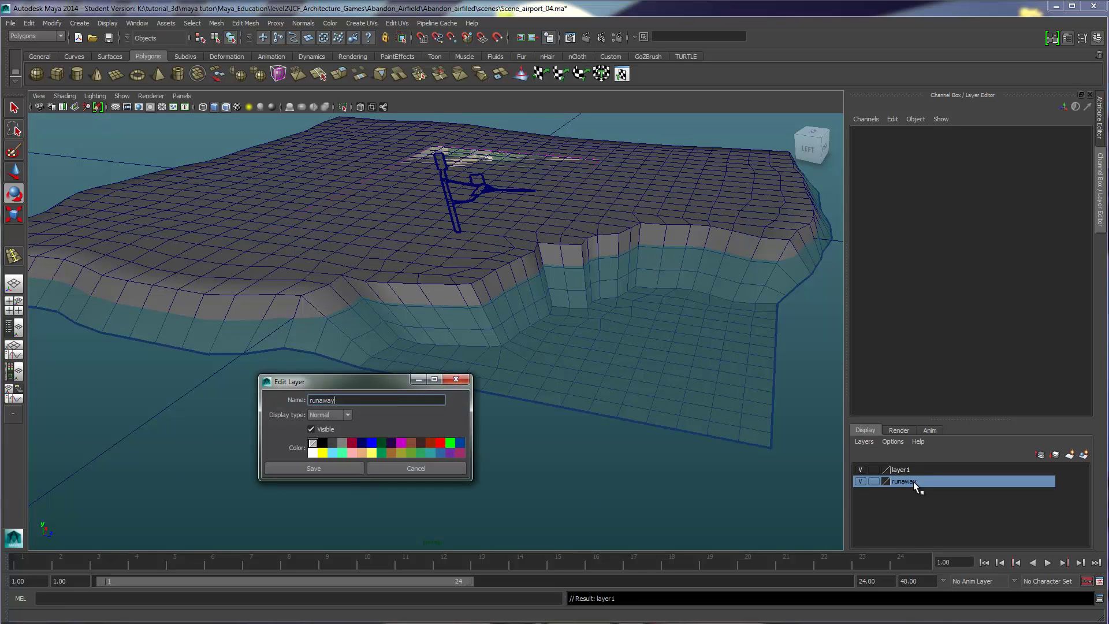
left_click_drag(355, 399, 281, 396)
type("island")
left_click(320, 468)
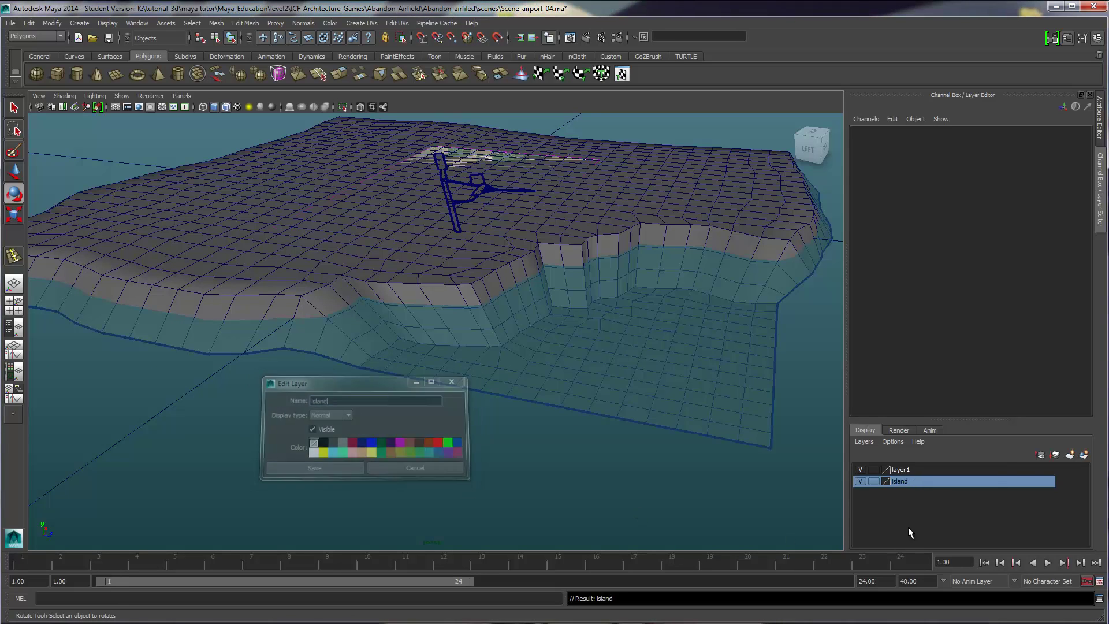
Add a third display layer and rename layer1 as ocean
left_click(1065, 458)
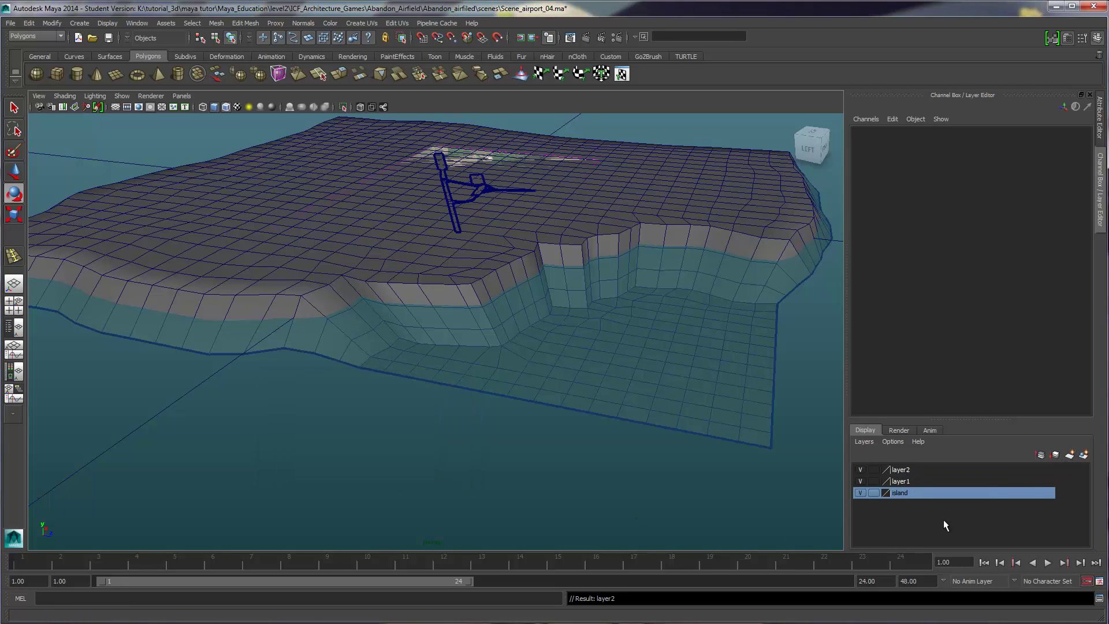
double_click(900, 492)
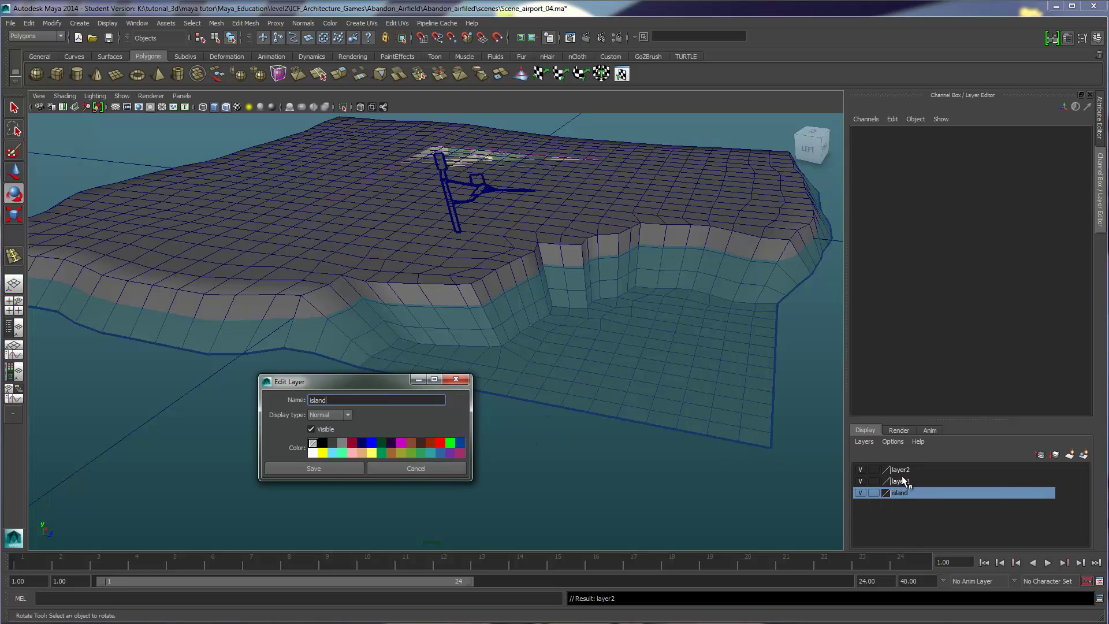
double_click(897, 481)
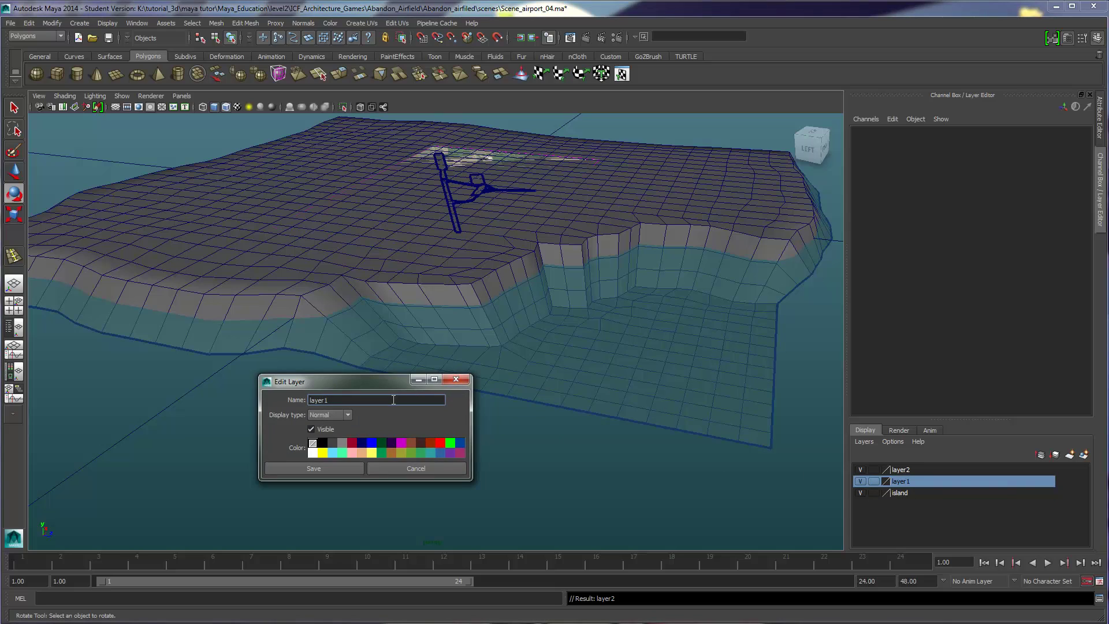
type("ocean")
left_click(317, 468)
Rename layer2 as runaway
double_click(901, 470)
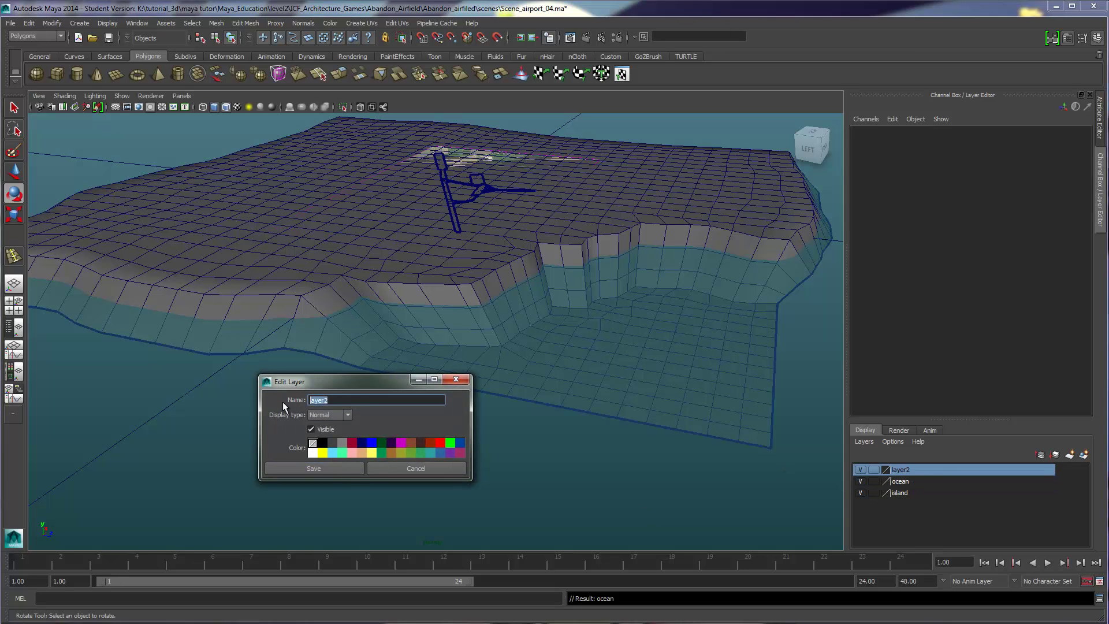
type("runaway")
left_click(294, 467)
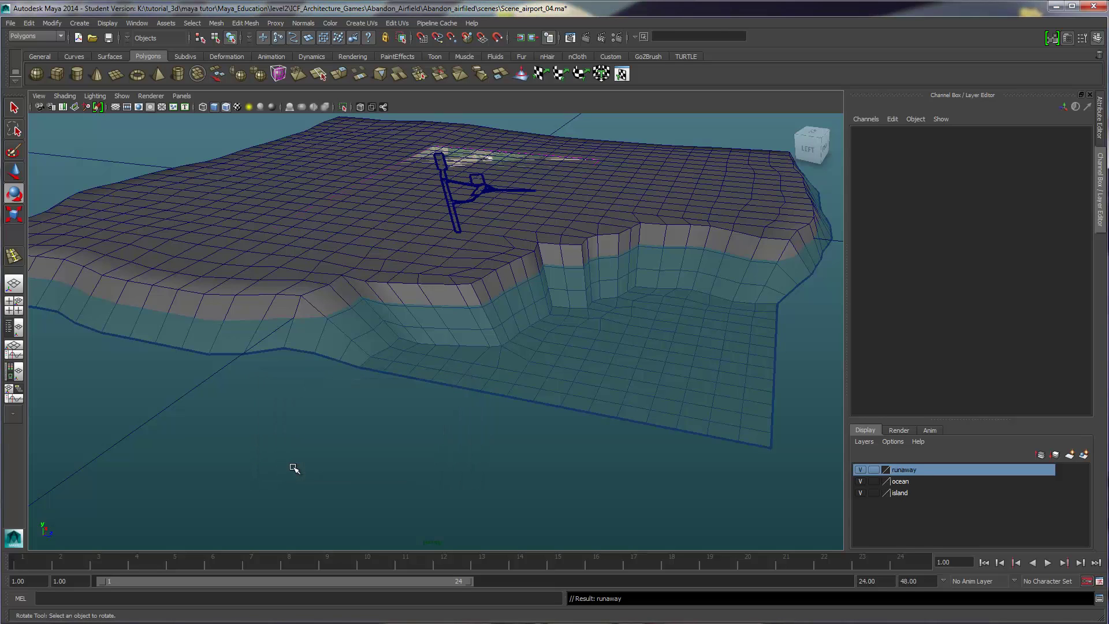
Add the island mesh to the island layer and hide that layer
left_click_drag(336, 338, 366, 329, "alt")
left_click(366, 328)
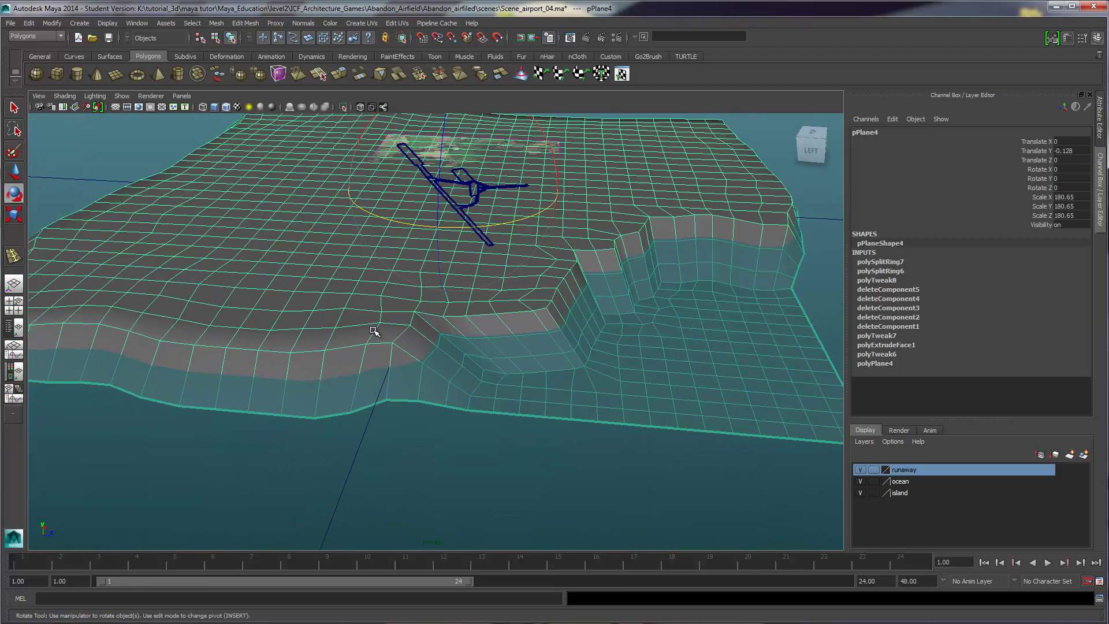
key("w")
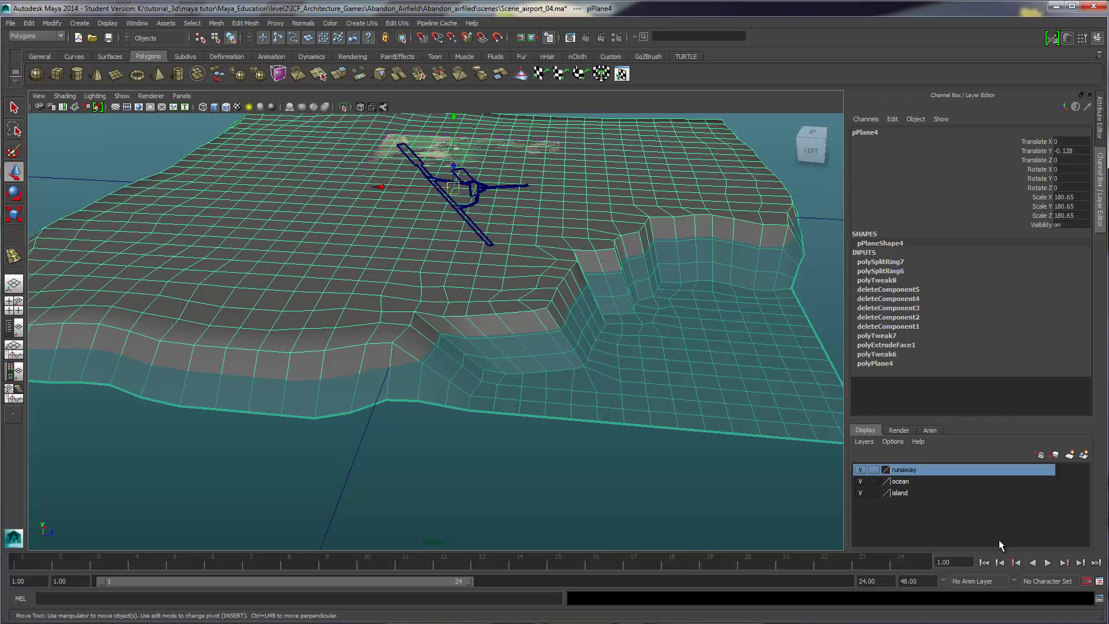
left_click(899, 492)
right_click(900, 492)
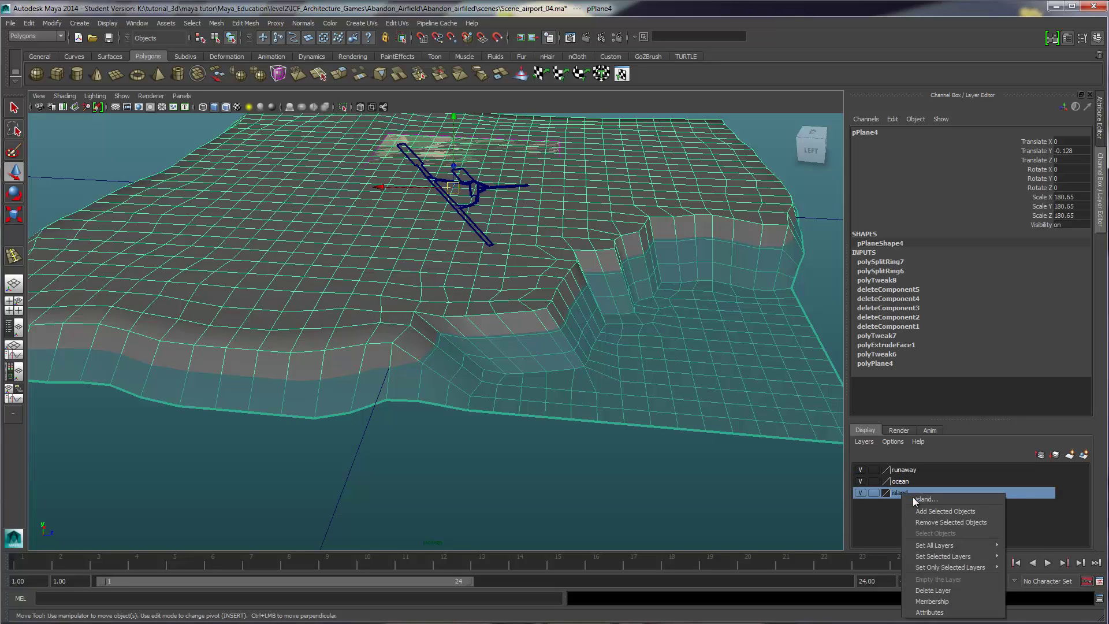
left_click(920, 510)
left_click(860, 492)
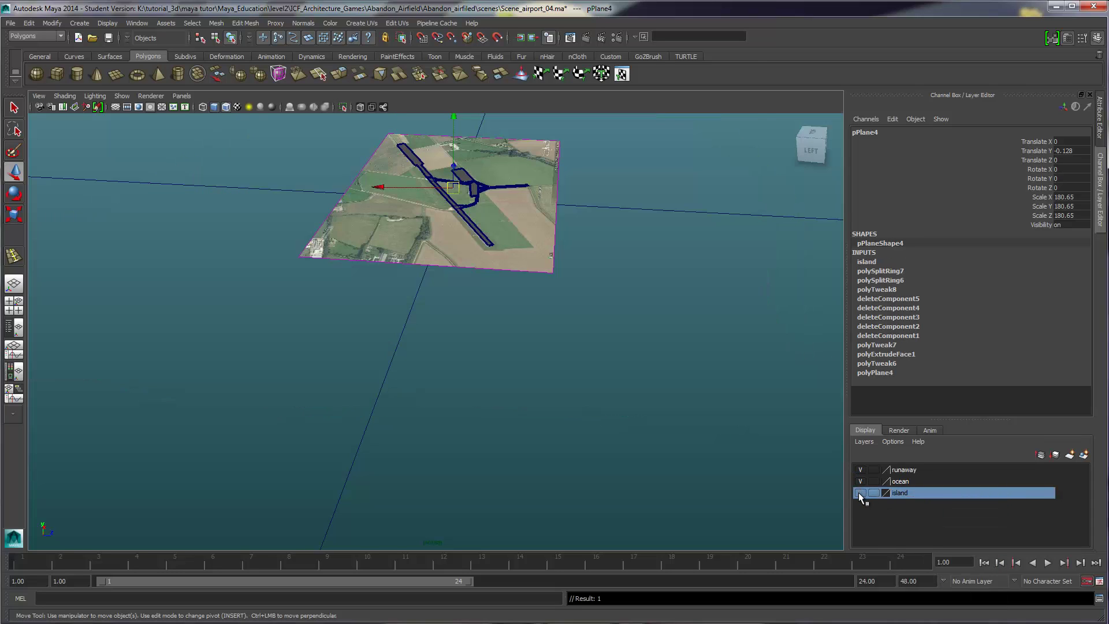
Add the NURBS water plane to the ocean layer and hide that layer
left_click(700, 485)
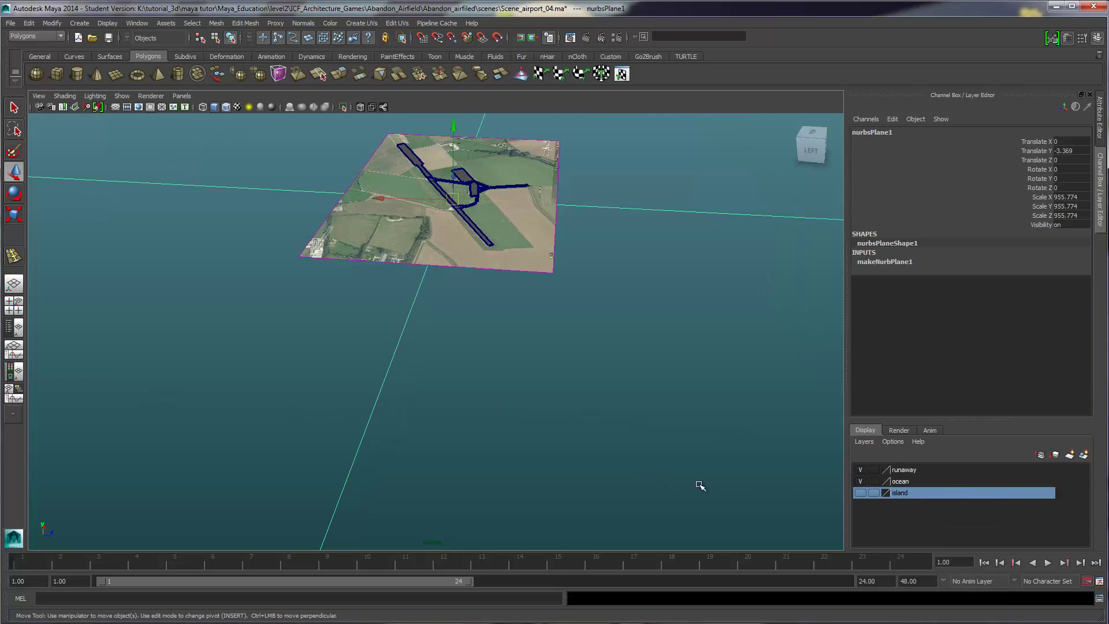
left_click(903, 483)
right_click(903, 483)
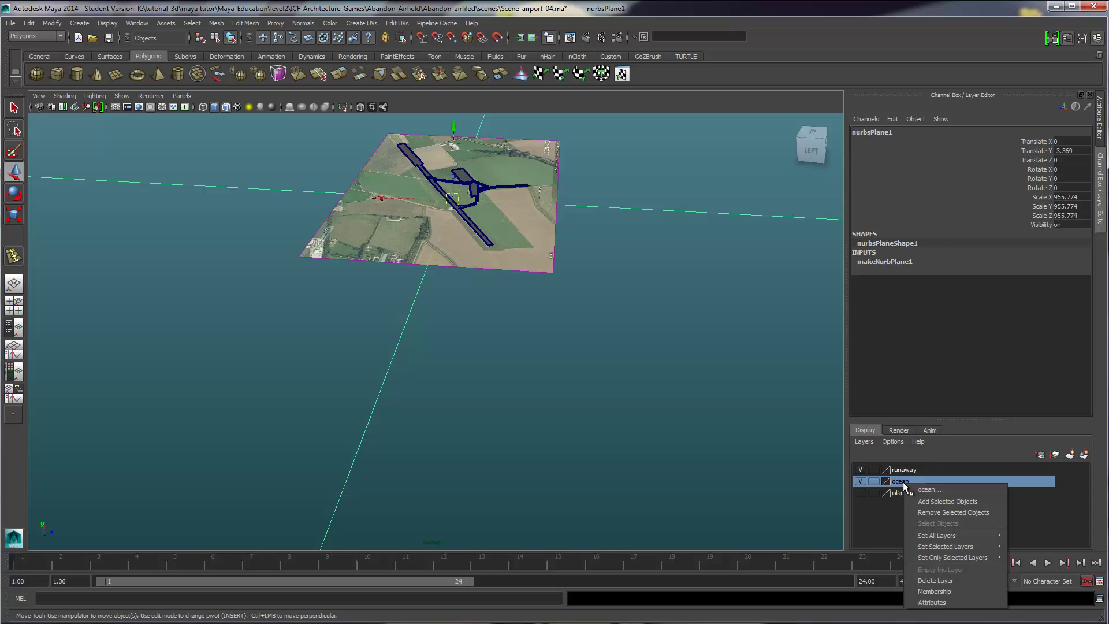
left_click(958, 502)
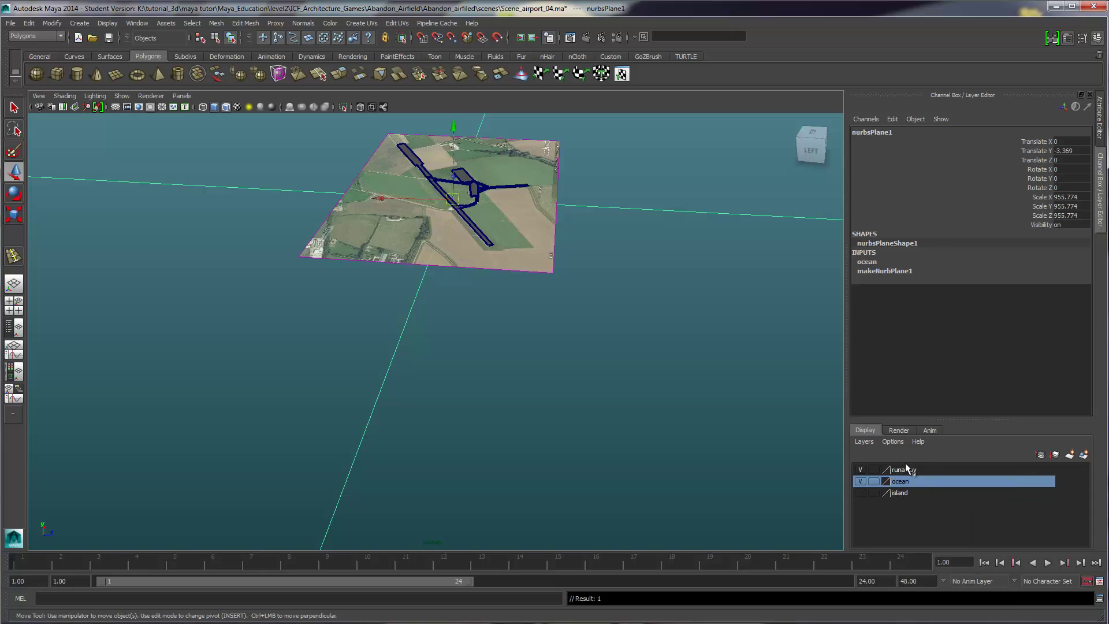
left_click(860, 480)
Add all the runway and taxiway surfaces to the runaway layer and hide that layer
left_click_drag(349, 125, 624, 314)
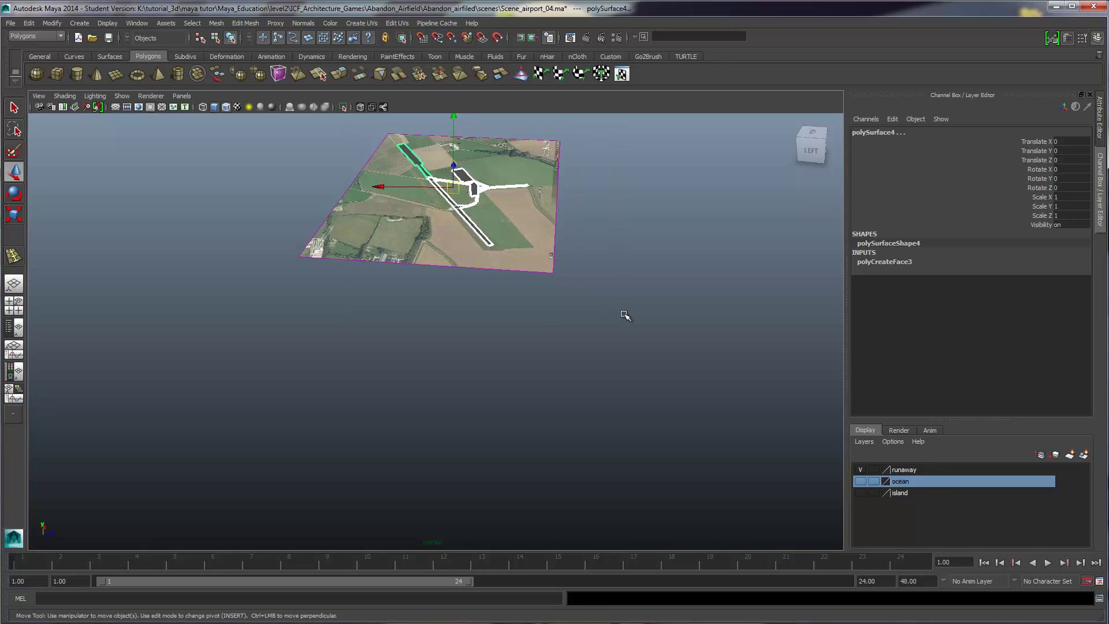
right_click(930, 471)
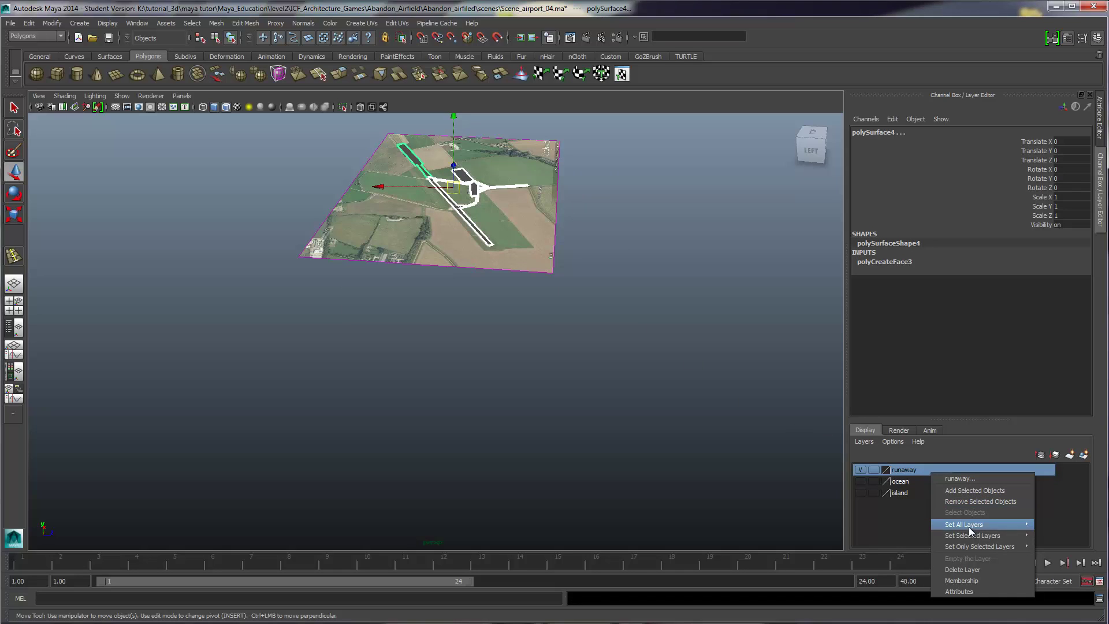
left_click(969, 488)
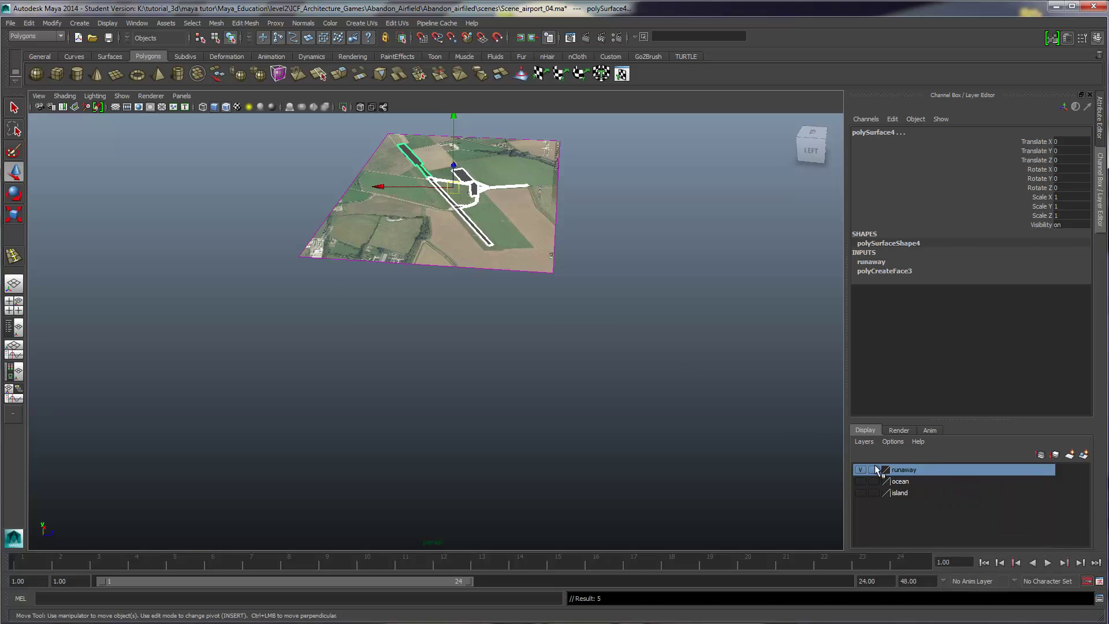
left_click(860, 470)
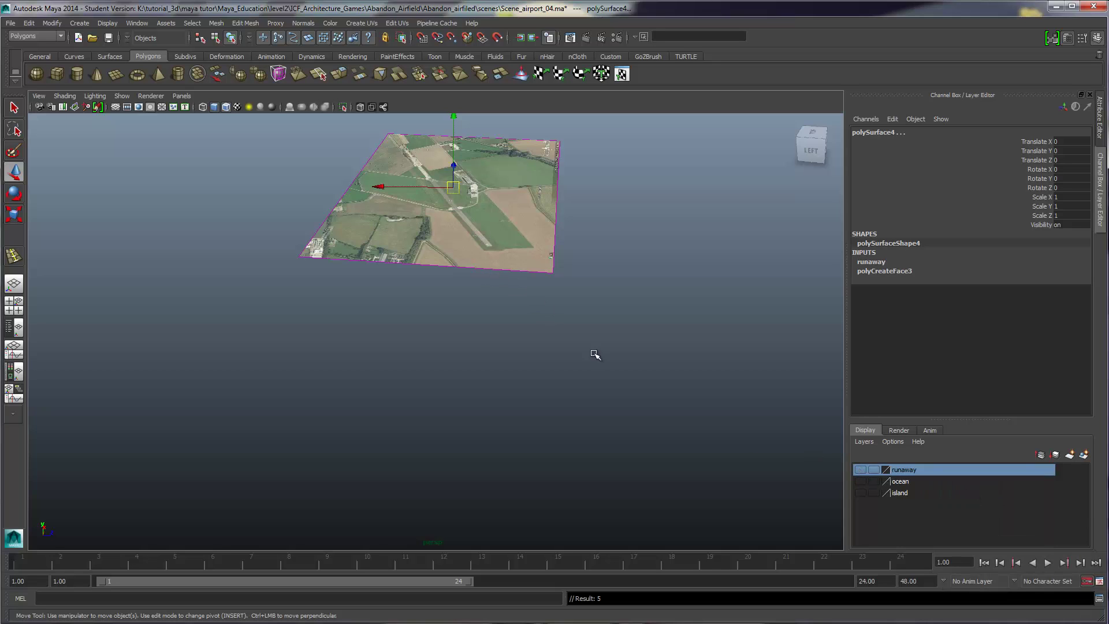
Check the layer assignments by showing the ocean, island and runaway layers and hiding all three again
left_click(863, 483)
left_click(861, 493)
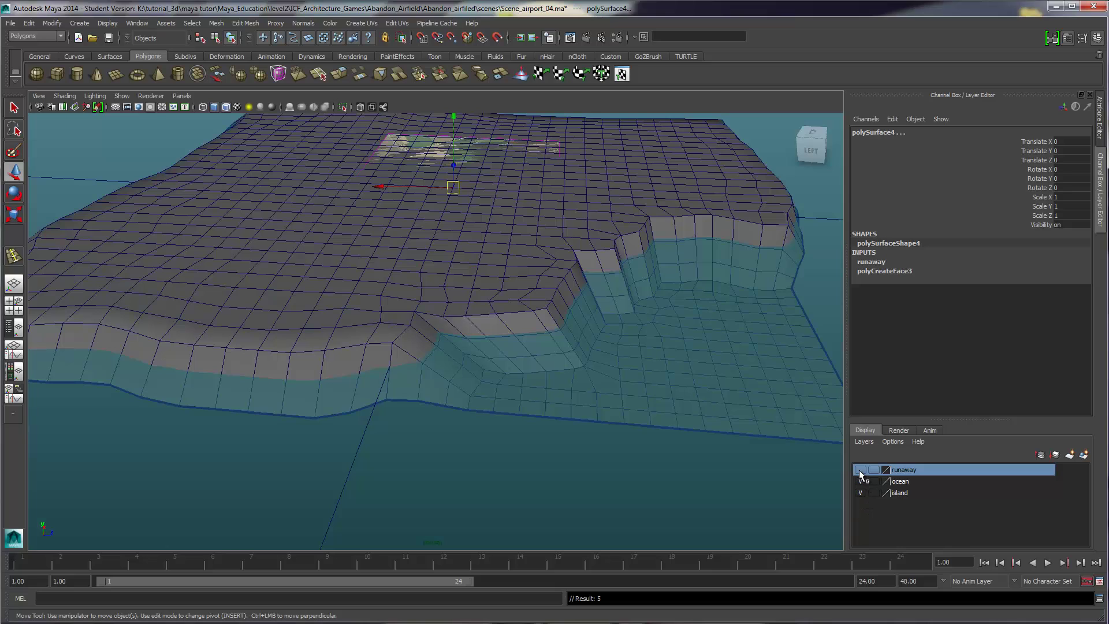
left_click(859, 470)
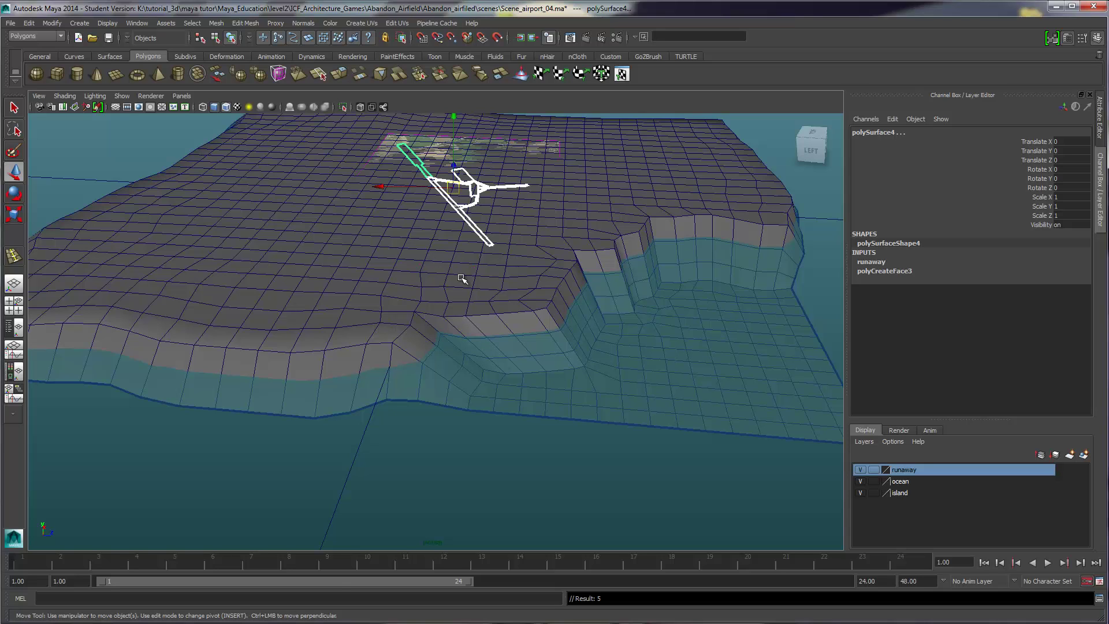
left_click(859, 482)
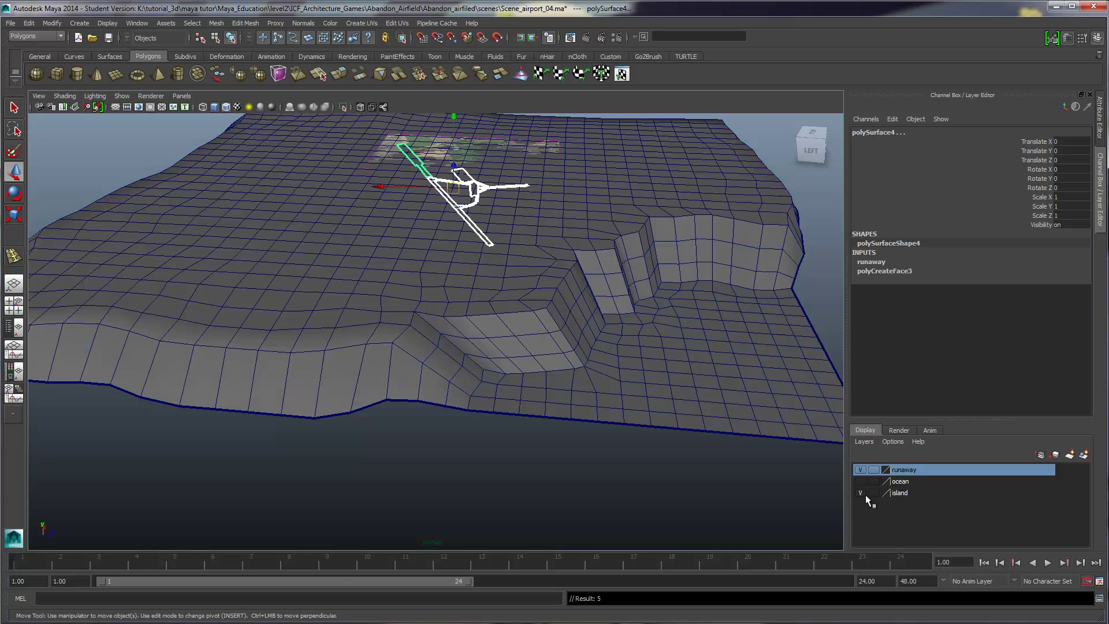
left_click(861, 493)
left_click(860, 469)
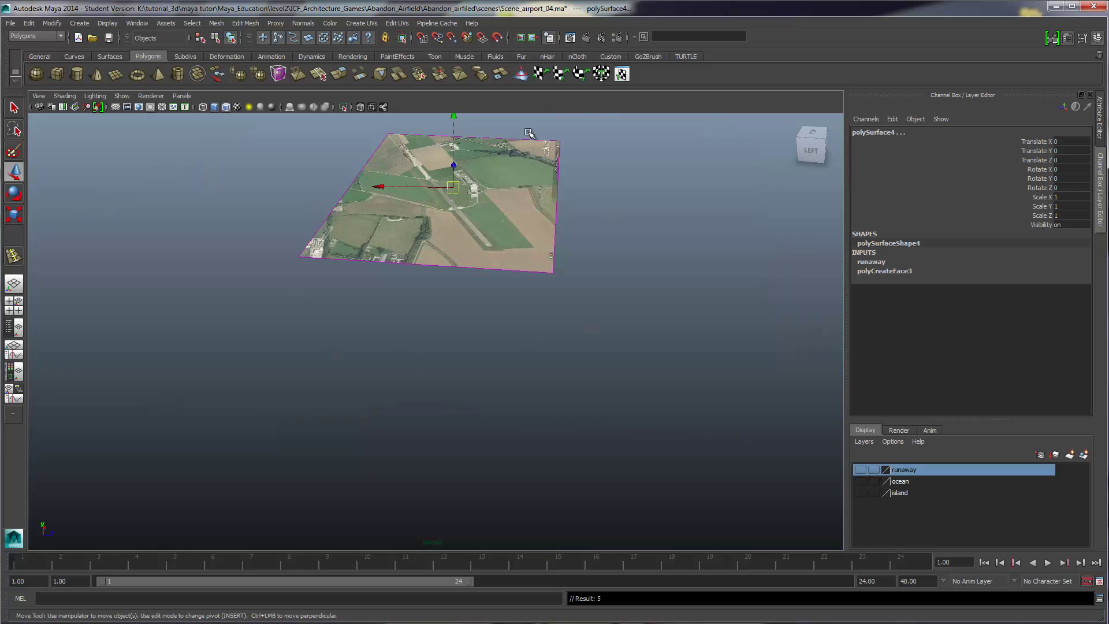
Open the Hypershade, widen its window and select the satellite photo's image plane among the cameras
left_click_drag(523, 175, 451, 286, "alt")
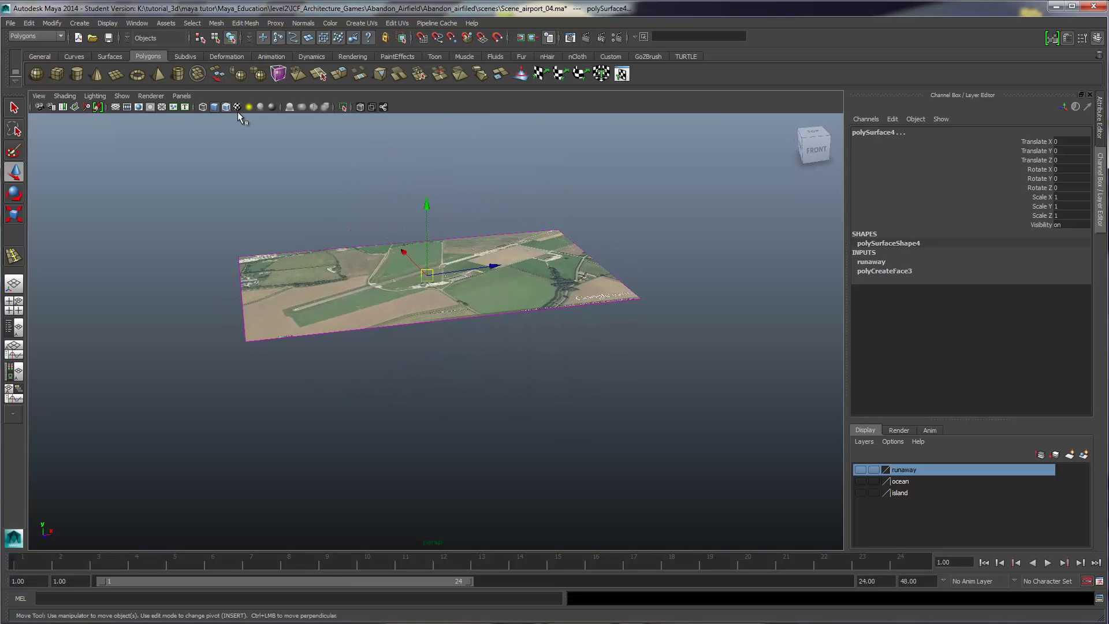
left_click(134, 23)
mouse_move(163, 50)
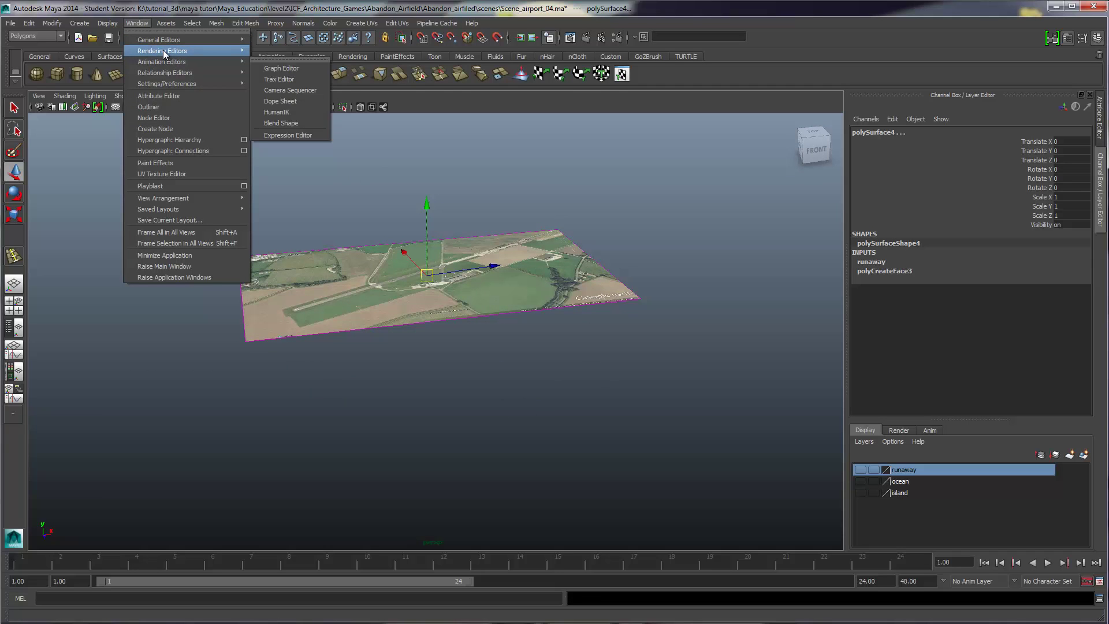
left_click(317, 78)
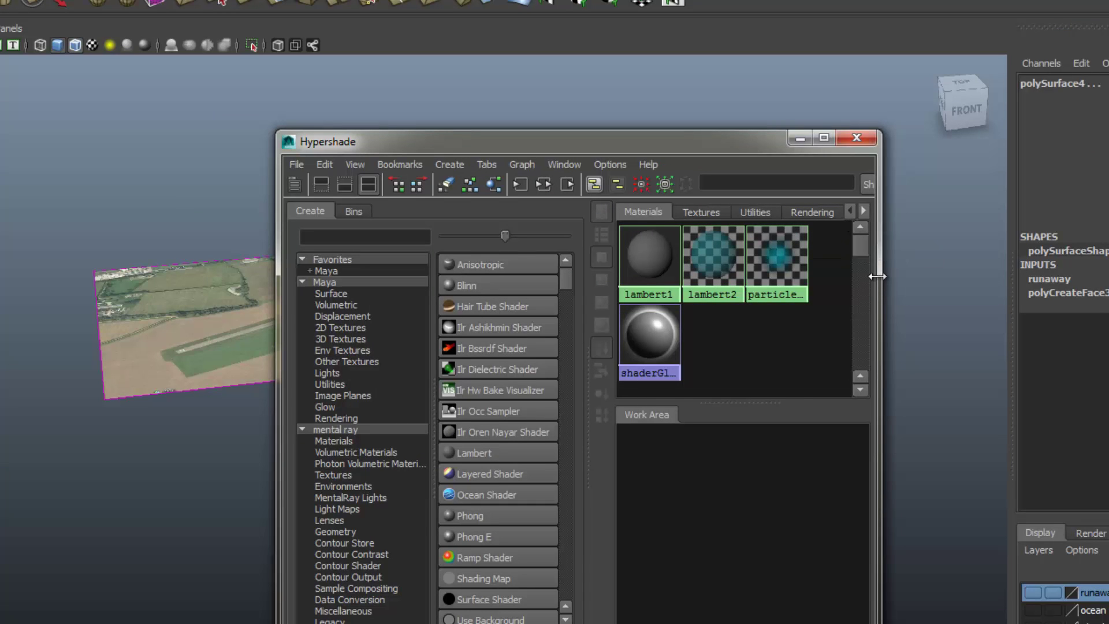
left_click_drag(876, 277, 1014, 280)
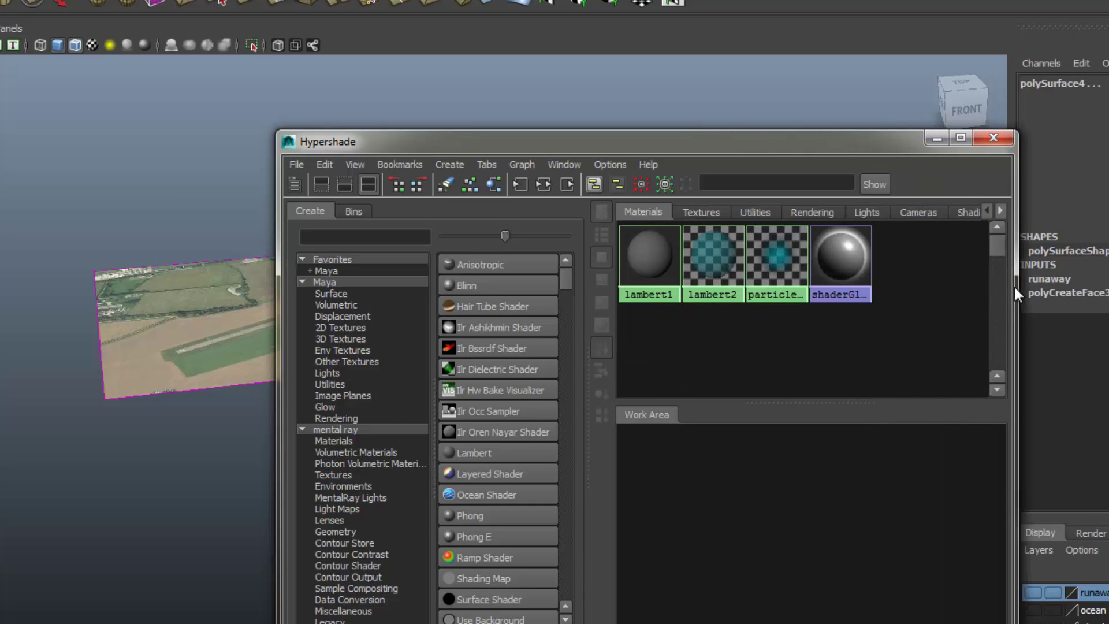
left_click(912, 210)
left_click(703, 267)
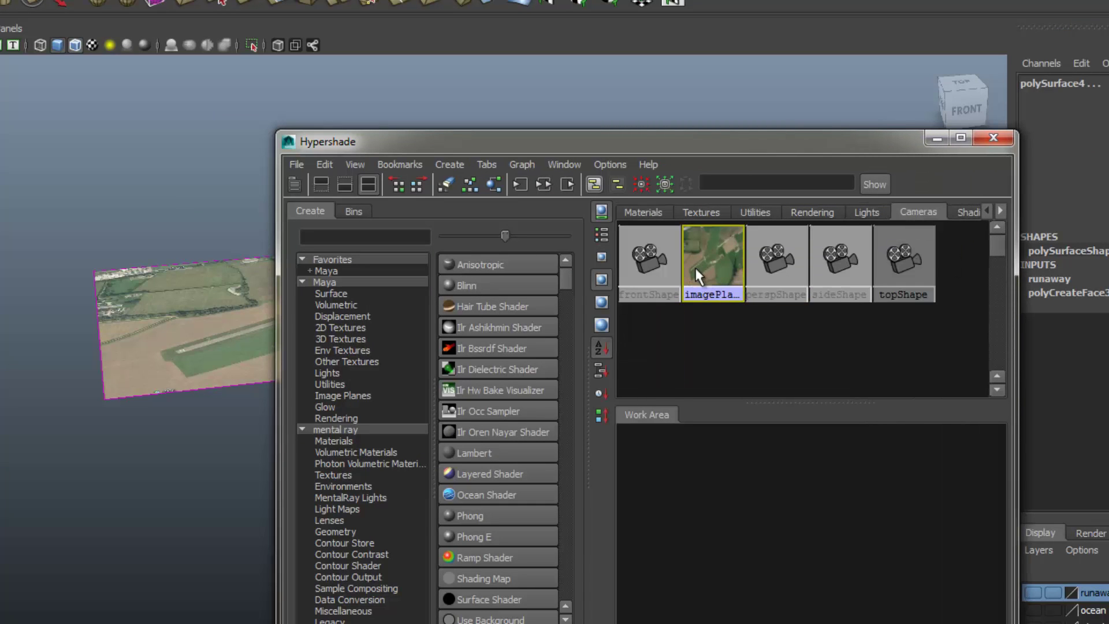
Delete the aerial photo image plane node listed among the cameras and close the Hypershade window
key("Delete")
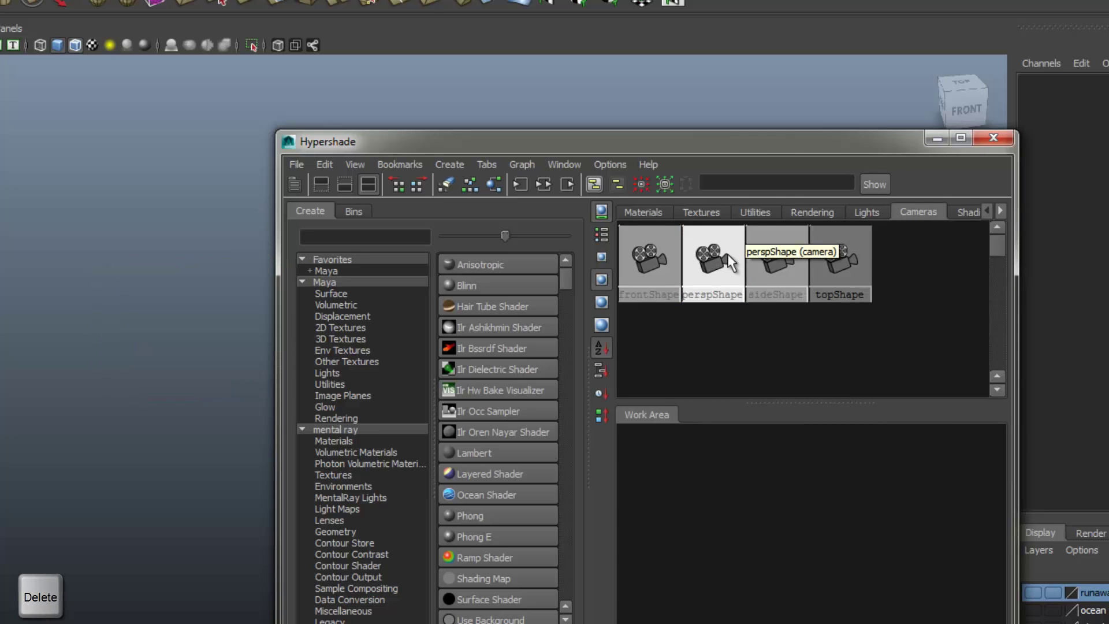
left_click(993, 138)
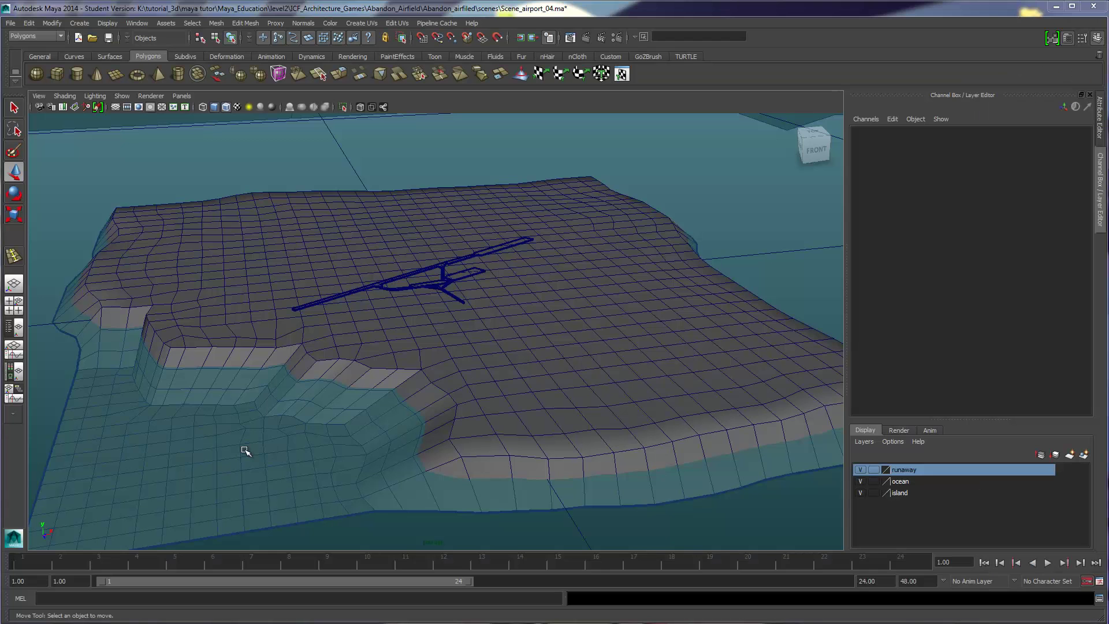
Switch the island mesh to vertex editing and pull soft-selected vertices along its back coastline outward into an irregular bulge
left_click_drag(433, 385, 388, 307, "alt")
right_click_drag(319, 408, 285, 403)
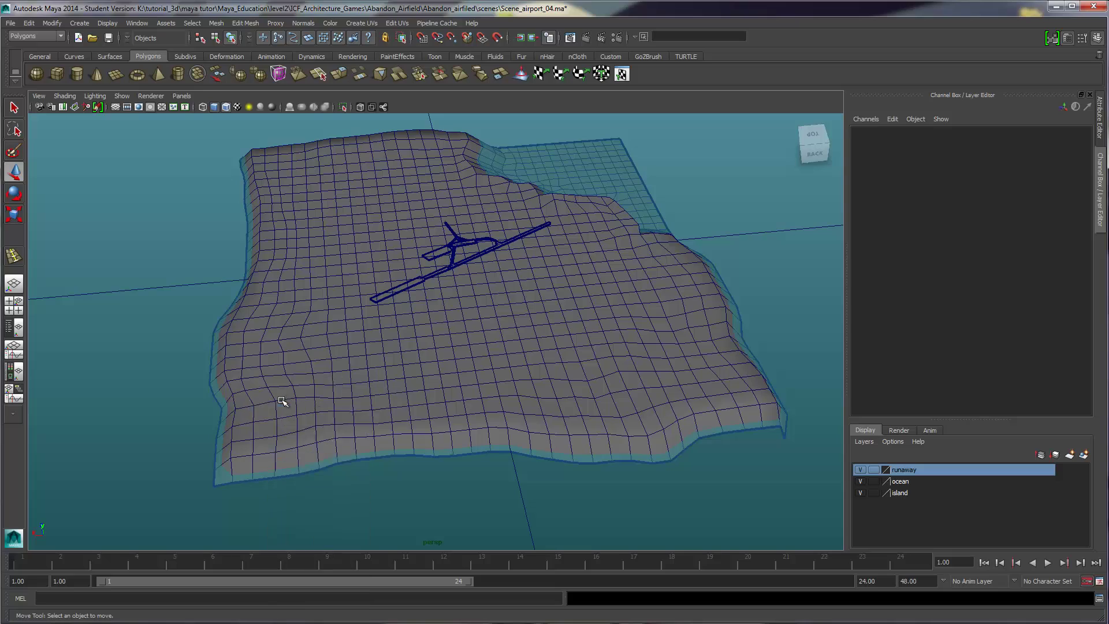
left_click_drag(363, 415, 248, 381, "alt")
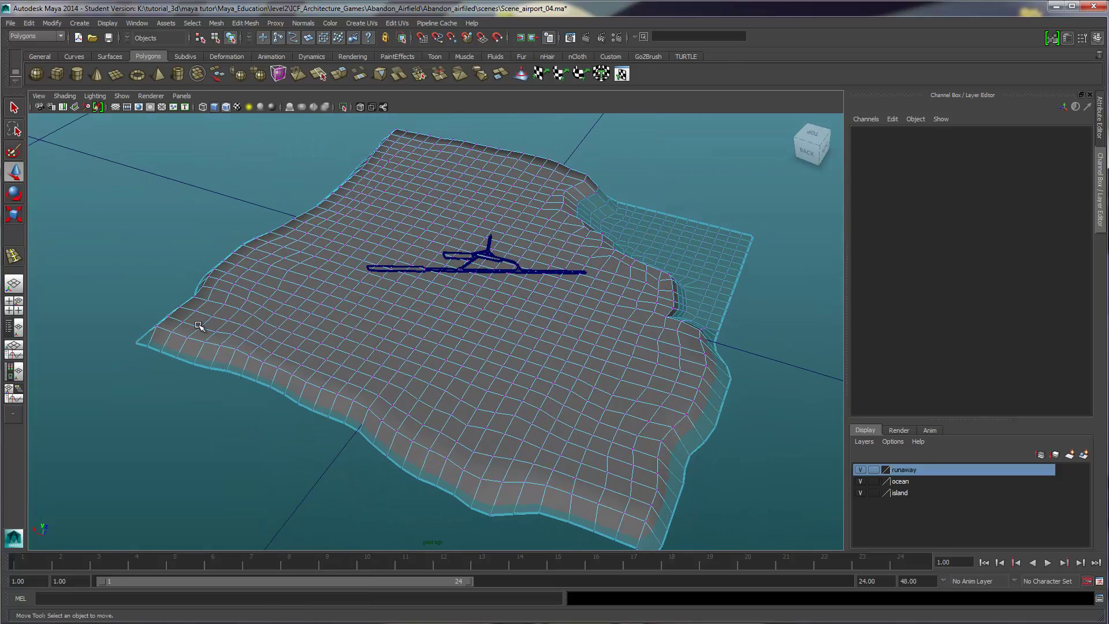
left_click_drag(335, 410, 339, 415)
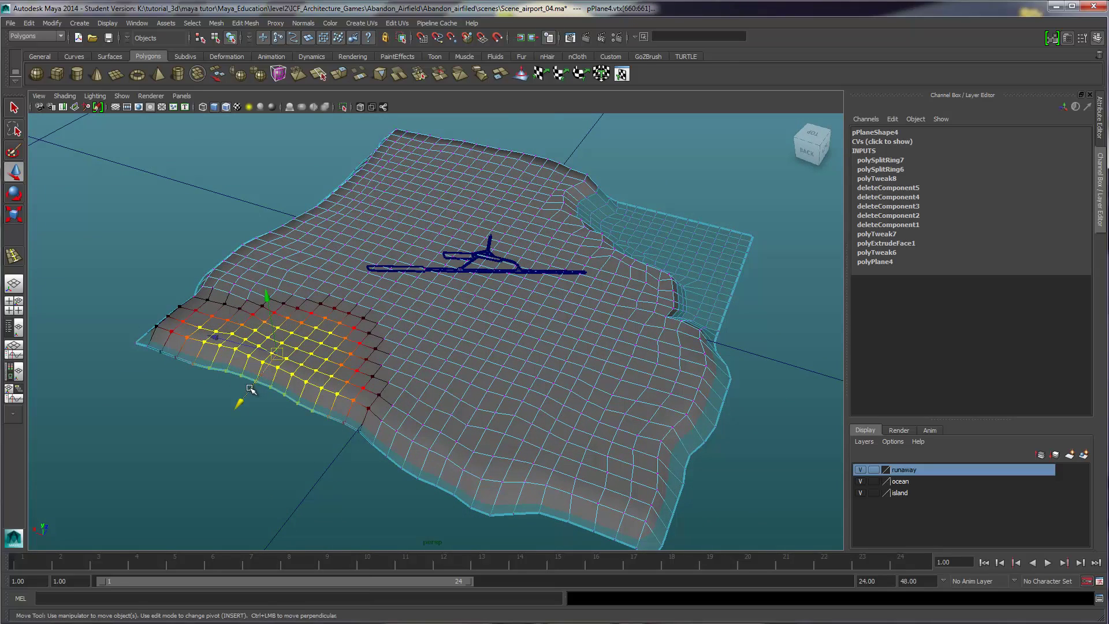
left_click_drag(249, 388, 205, 433)
key("ctrl+z")
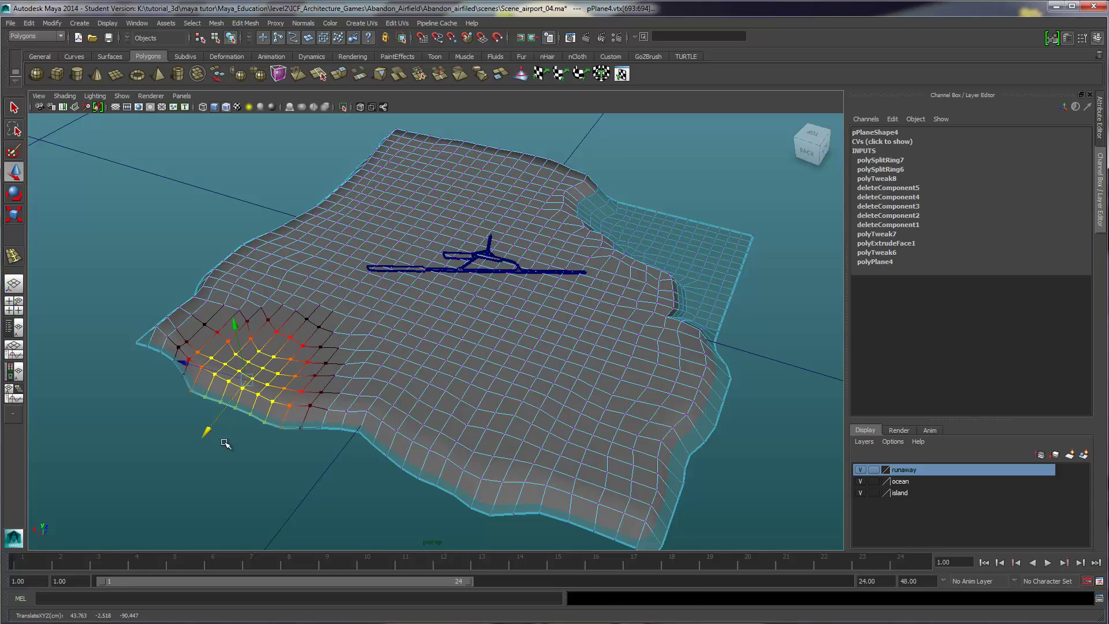
left_click_drag(284, 454, 245, 392)
left_click_drag(240, 457, 240, 462)
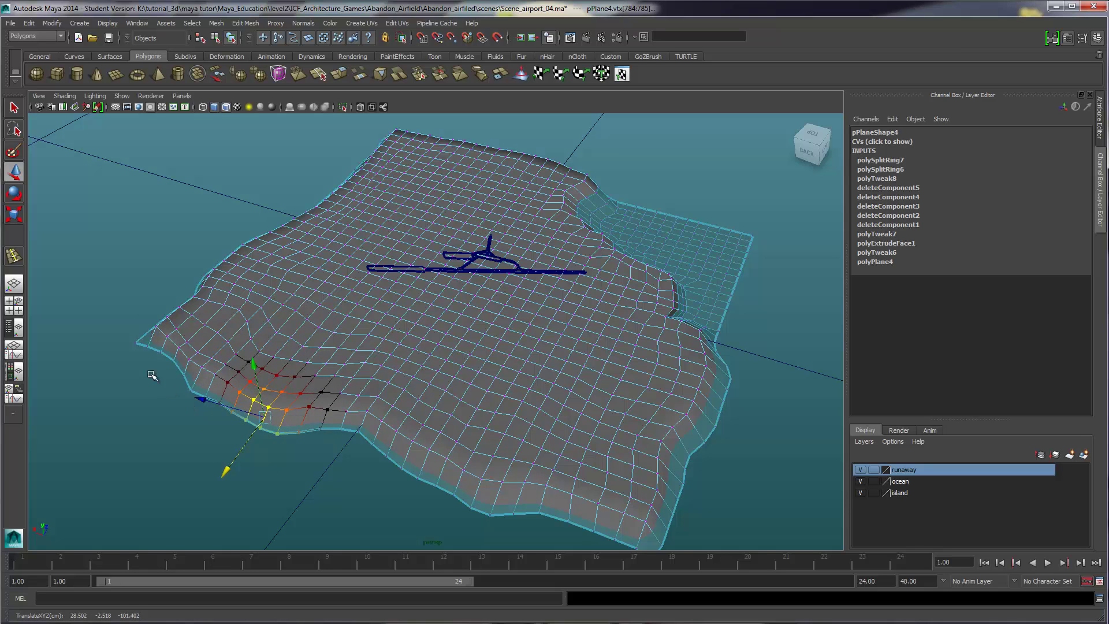
Reshape the island's coastline beside the back bulge by shifting soft-selected border vertices
left_click_drag(155, 377, 182, 398, "alt")
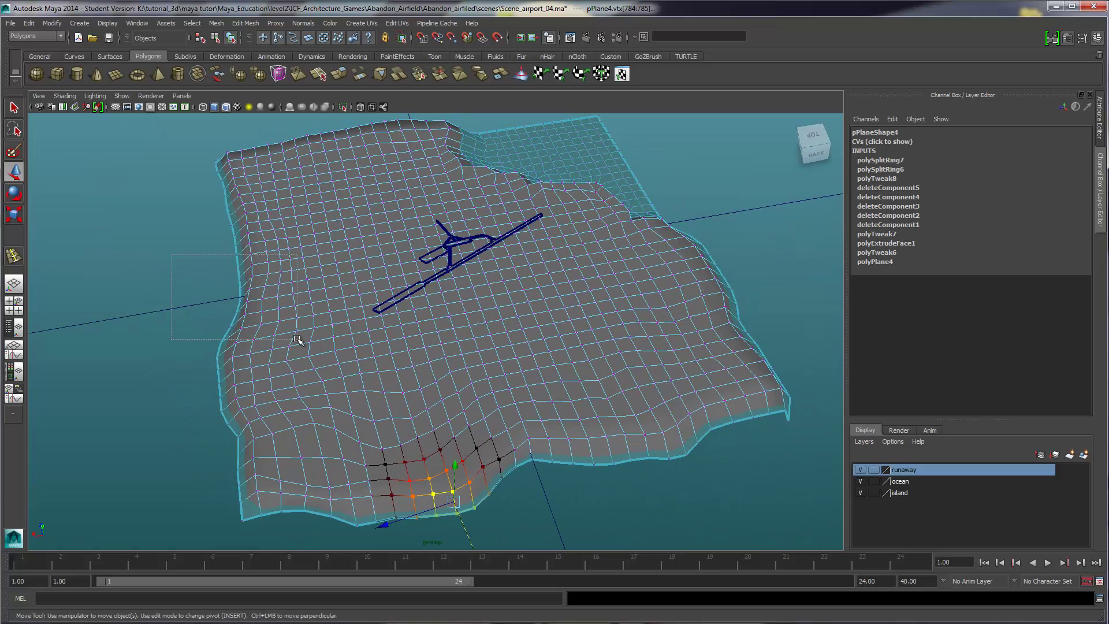
left_click_drag(297, 339, 297, 340)
left_click_drag(234, 295, 396, 327)
left_click(215, 247)
Pull several soft-selected vertex groups on the straight coast beside the low flat corner outward to form a protruding headland
middle_click_drag(396, 327, 437, 262, "alt")
right_click_drag(437, 262, 368, 421, "alt")
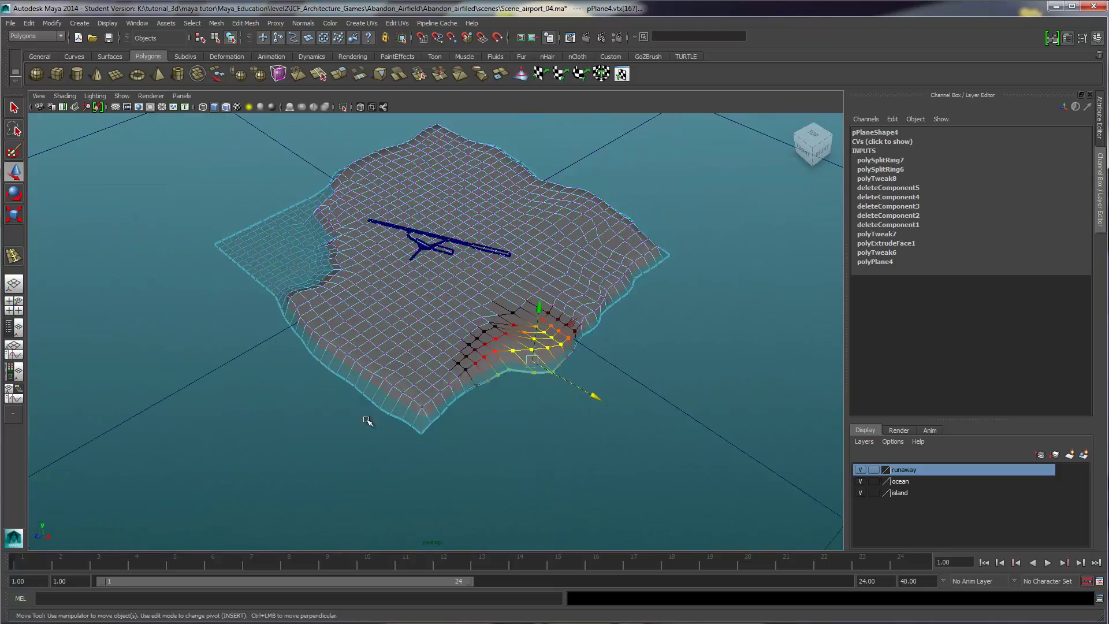
left_click_drag(370, 399, 407, 422)
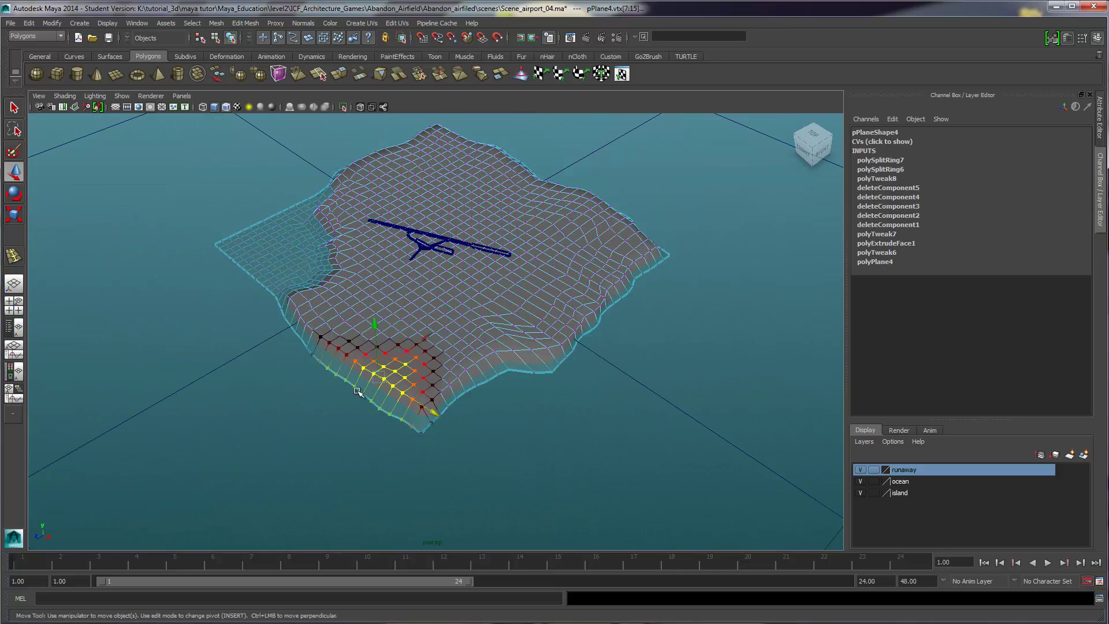
left_click_drag(404, 358, 393, 370)
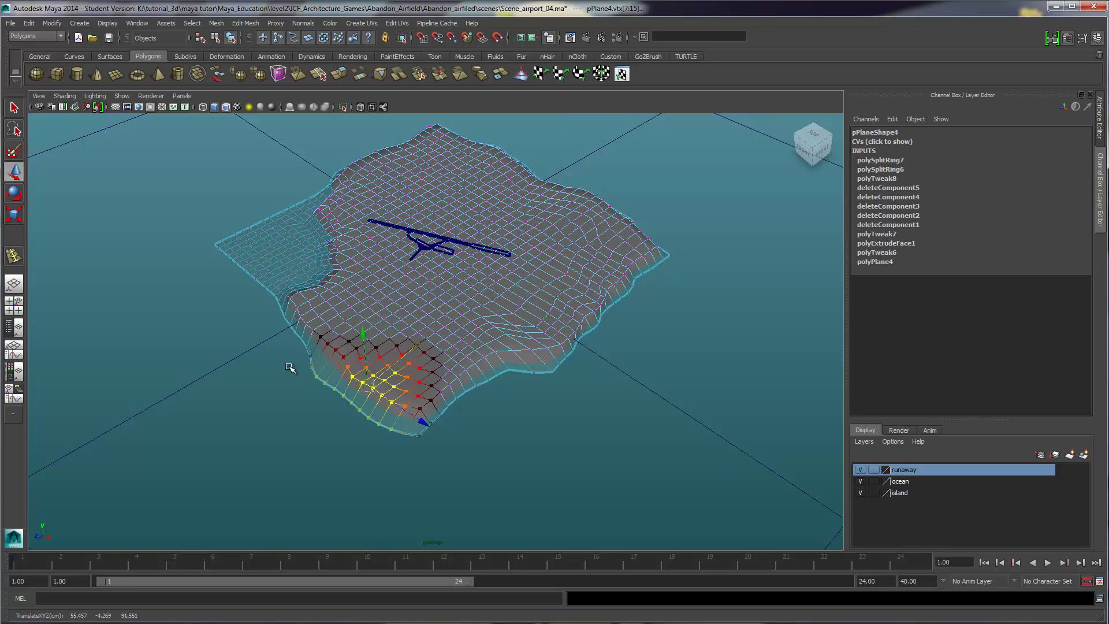
left_click_drag(284, 350, 386, 422)
left_click_drag(355, 356, 341, 365)
left_click_drag(265, 341, 315, 367)
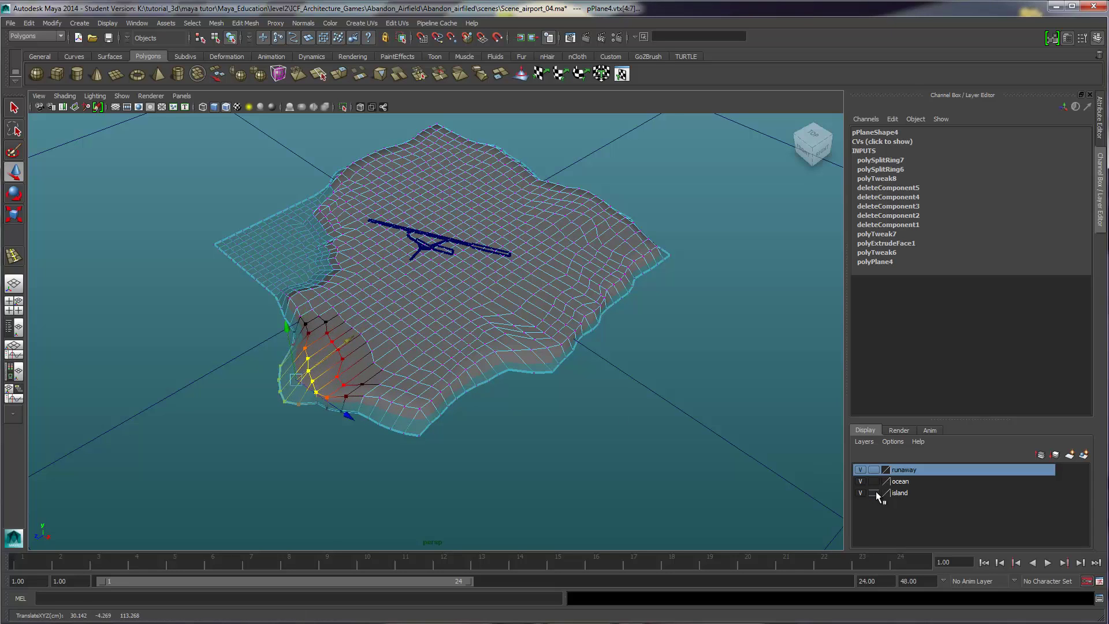
Hide the ocean layer and reshape the soft-selected vertices at the island corner next to the new headland
left_click(860, 481)
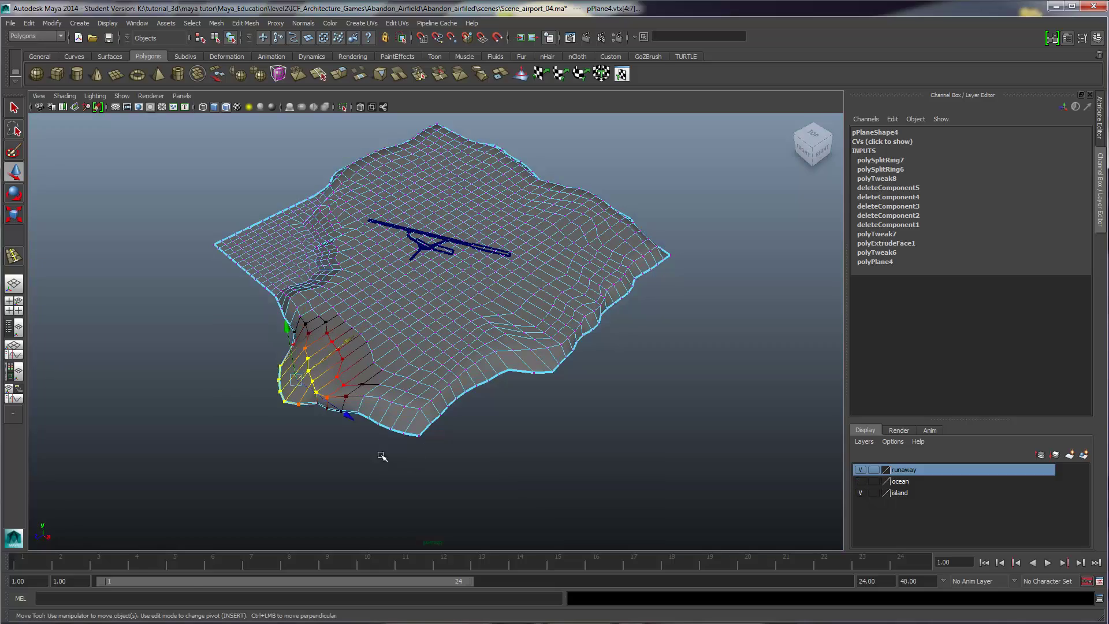
left_click_drag(381, 453, 408, 399, "alt")
left_click(545, 414)
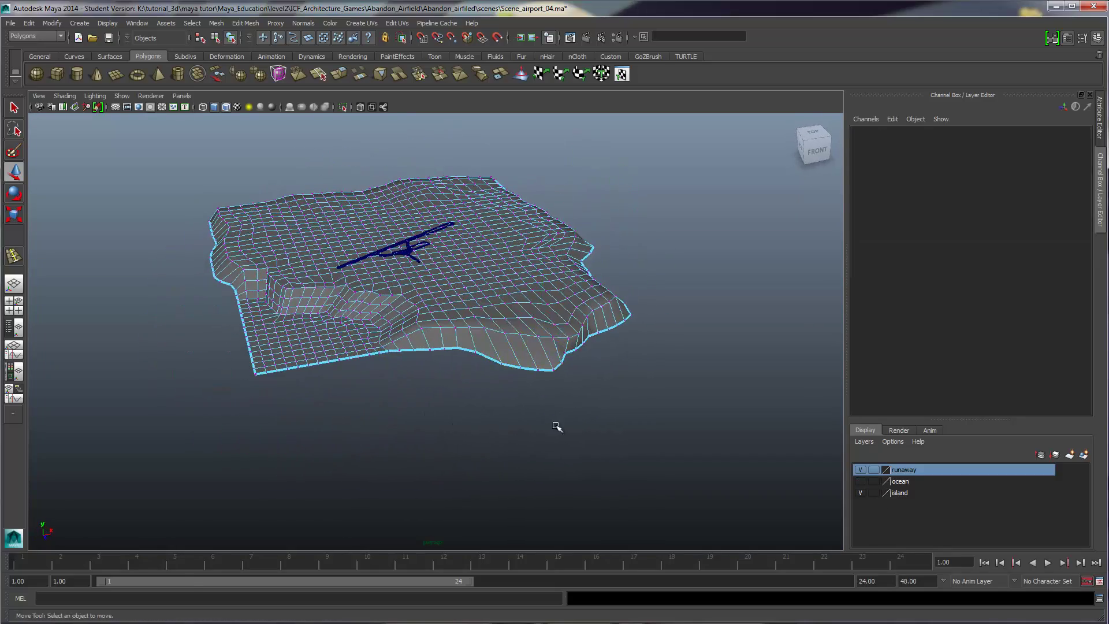
left_click_drag(544, 414, 514, 441, "alt")
left_click_drag(480, 497, 399, 424)
left_click_drag(451, 457, 448, 455)
left_click_drag(433, 497, 403, 430)
left_click_drag(403, 430, 389, 424, "alt")
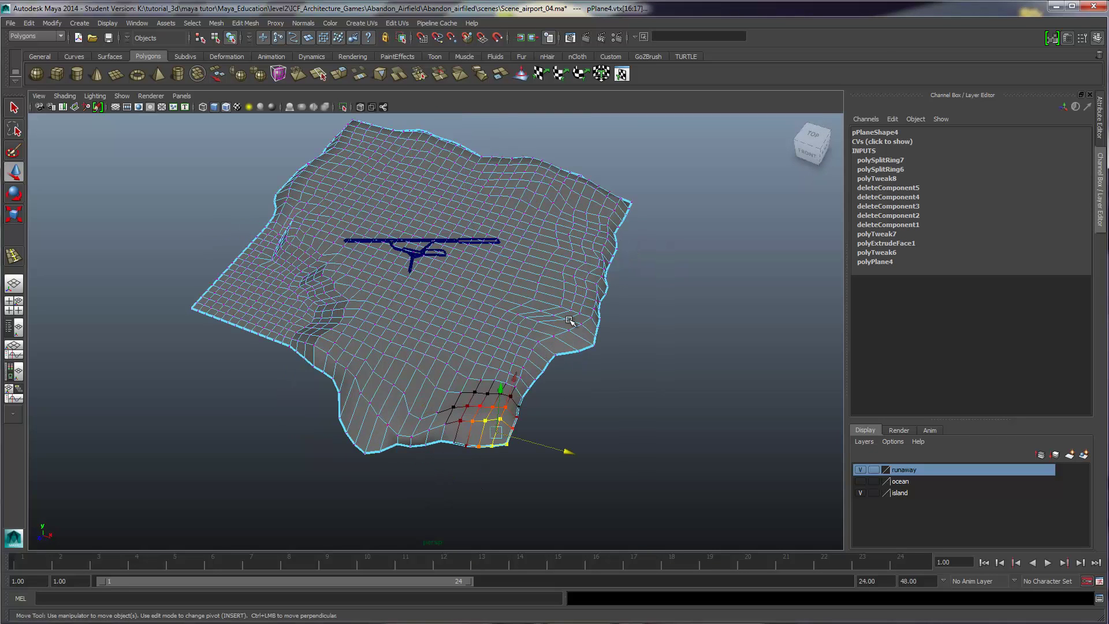
Adjust the soft-selected vertices in the dip between the new headland and the neighbouring island corner
left_click_drag(569, 321, 578, 368, "alt")
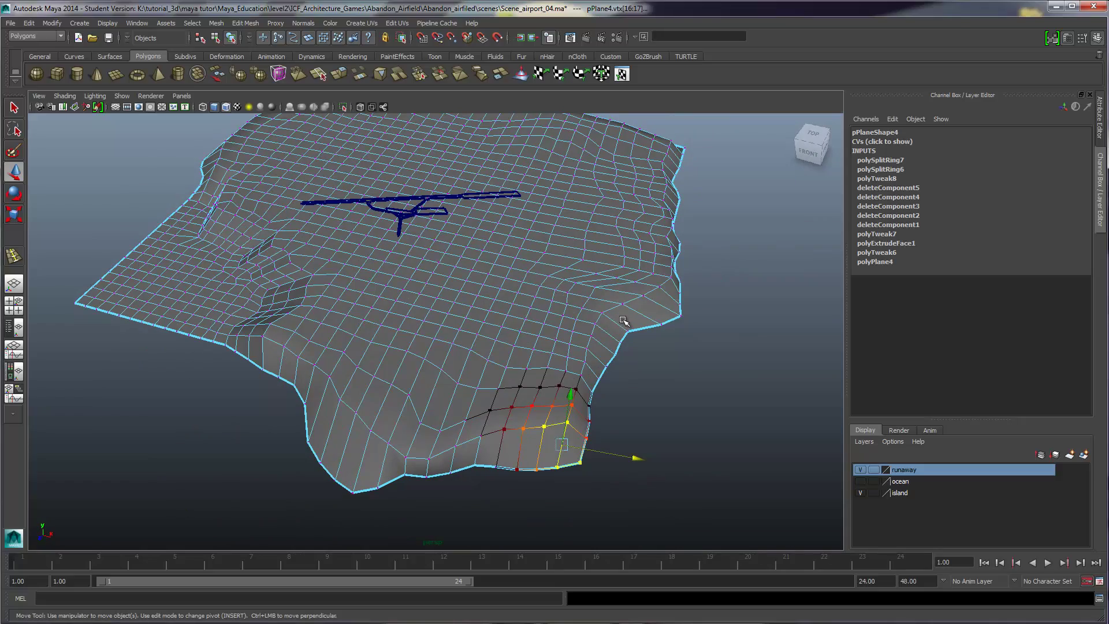
left_click_drag(624, 326, 562, 322, "alt")
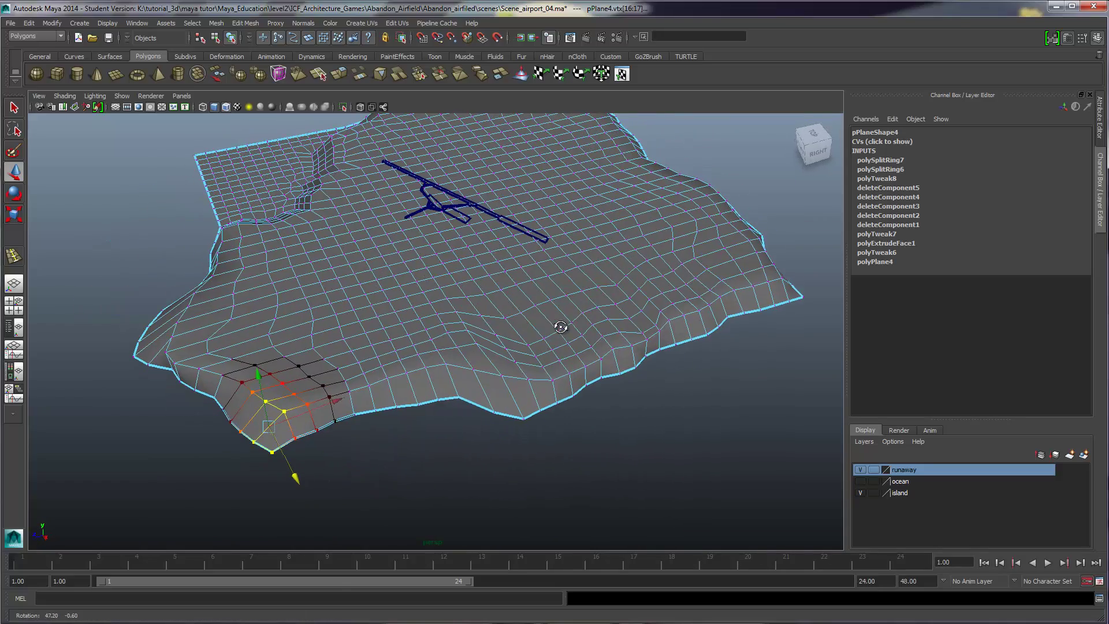
left_click_drag(376, 441, 434, 453, "alt")
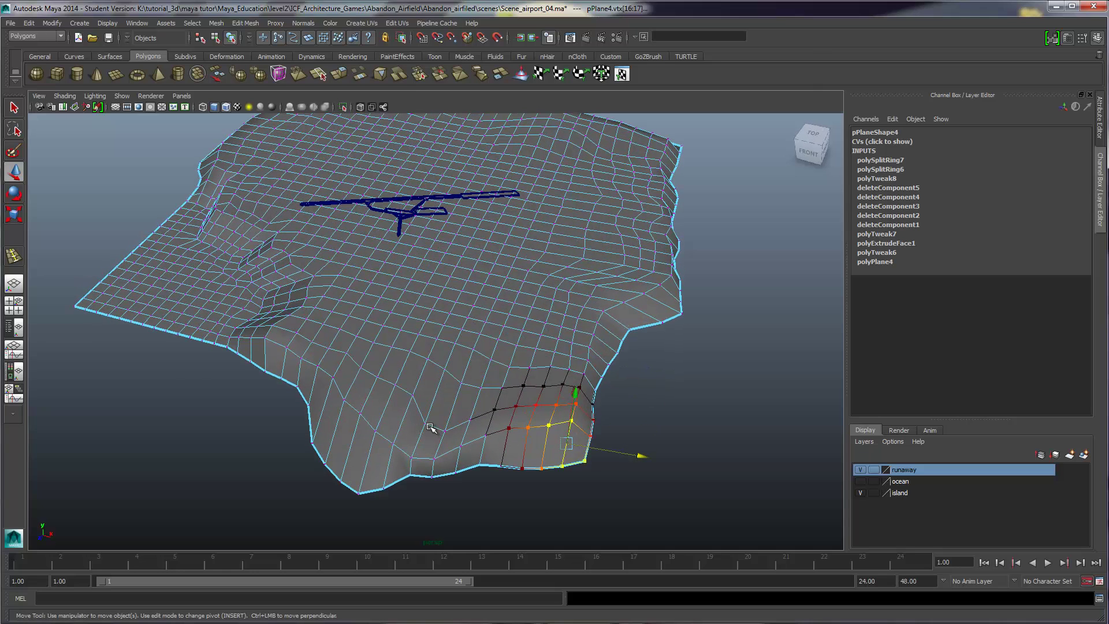
left_click(425, 424)
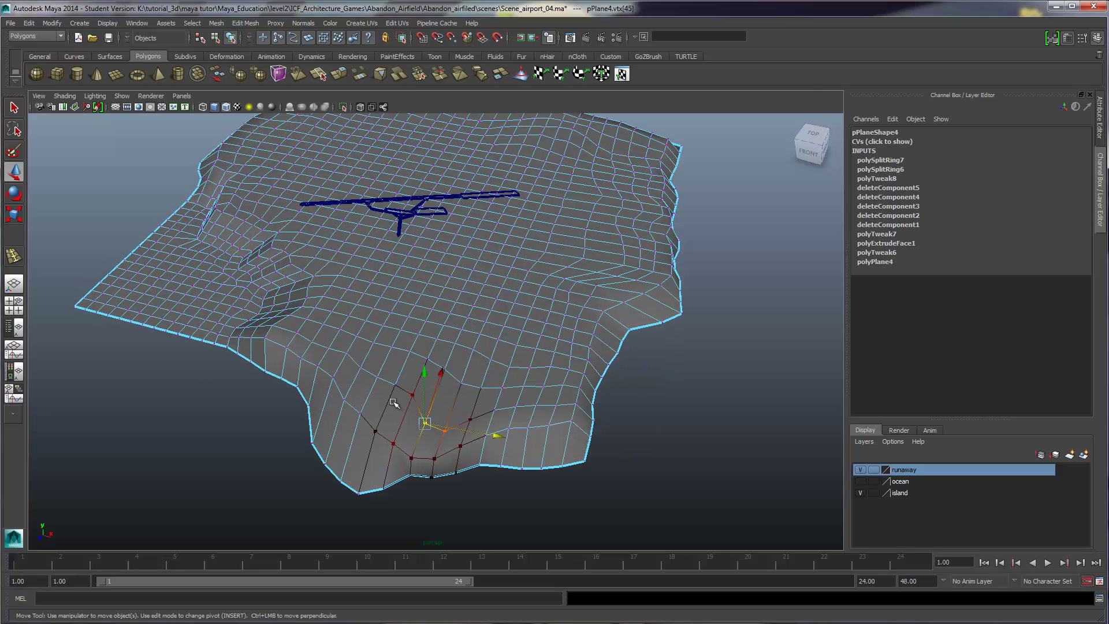
left_click_drag(454, 463, 413, 416)
scroll(402, 362, "up", 3)
Return the island to object mode, switch it to edge editing and select its entire outer border edge loop
right_click_drag(418, 325, 454, 315)
left_click(454, 331)
left_click_drag(453, 446, 448, 392, "alt")
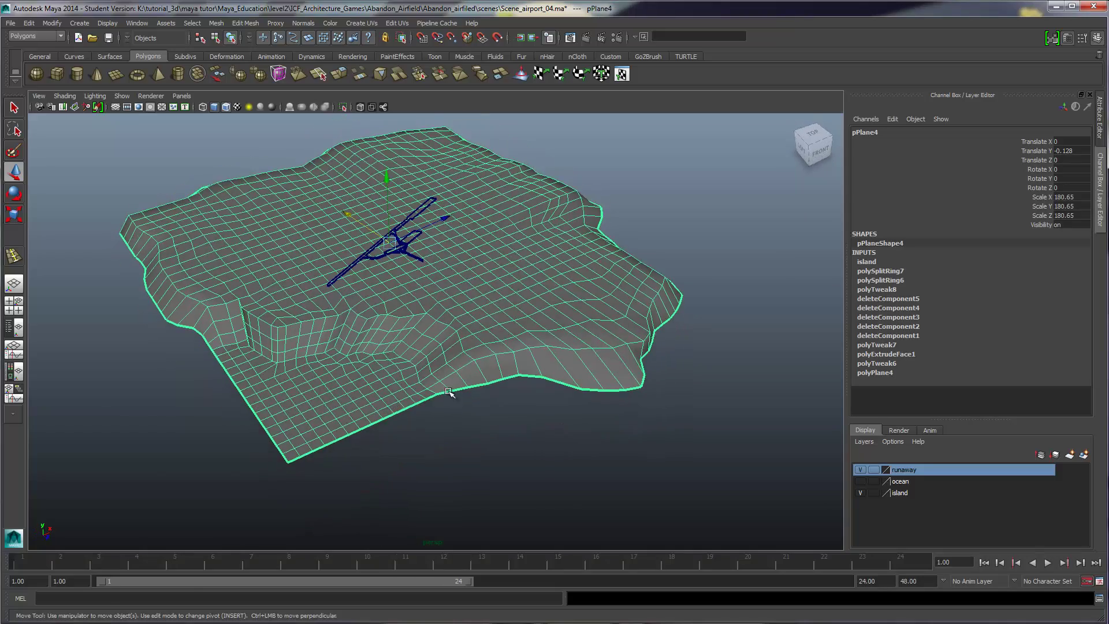
right_click_drag(460, 376, 458, 346)
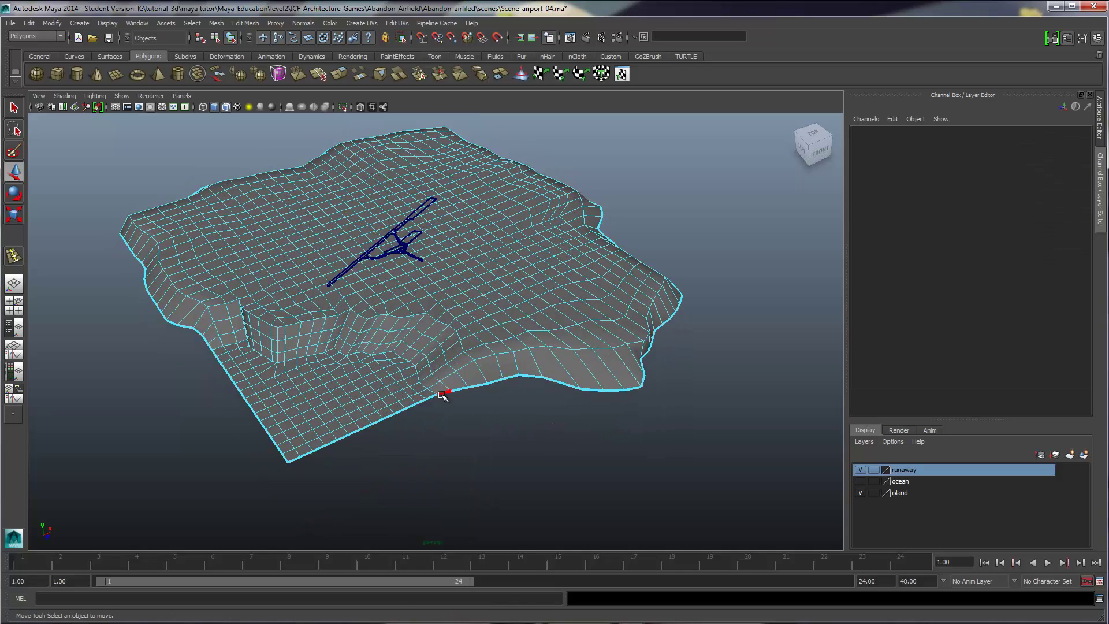
double_click(444, 394)
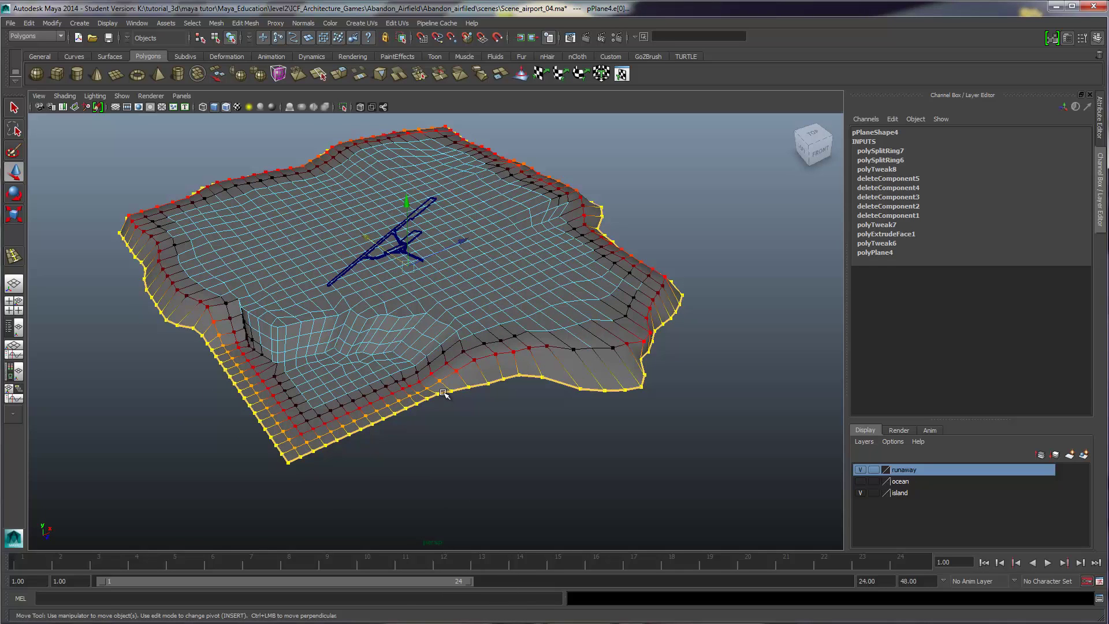
Turn off Soft Select in the Move tool's settings and close those settings
left_click(1082, 38)
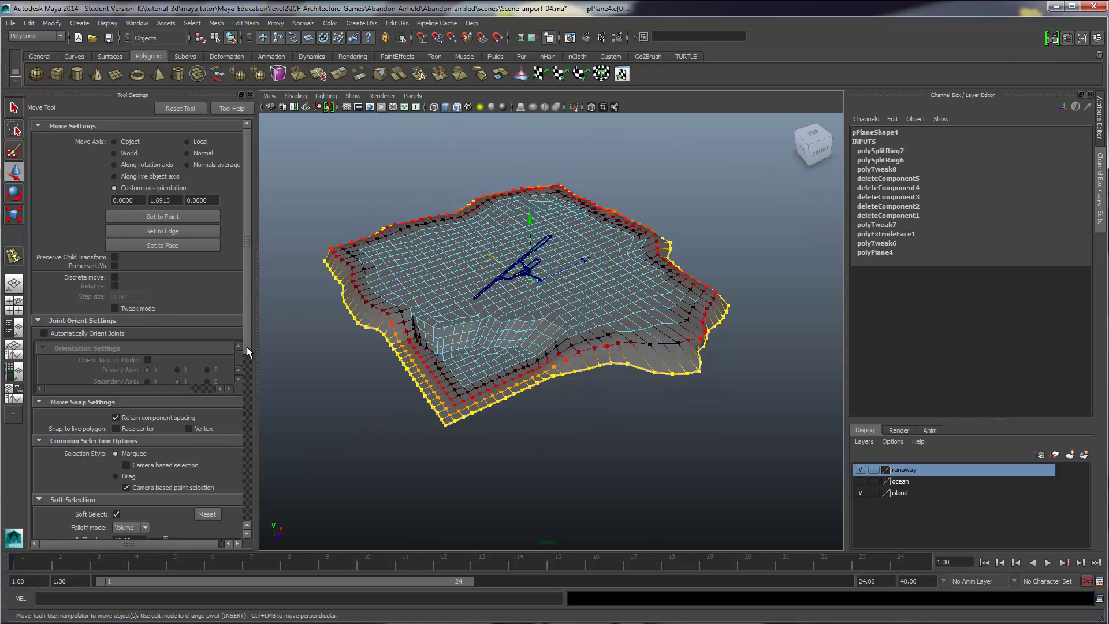
left_click_drag(247, 347, 248, 508)
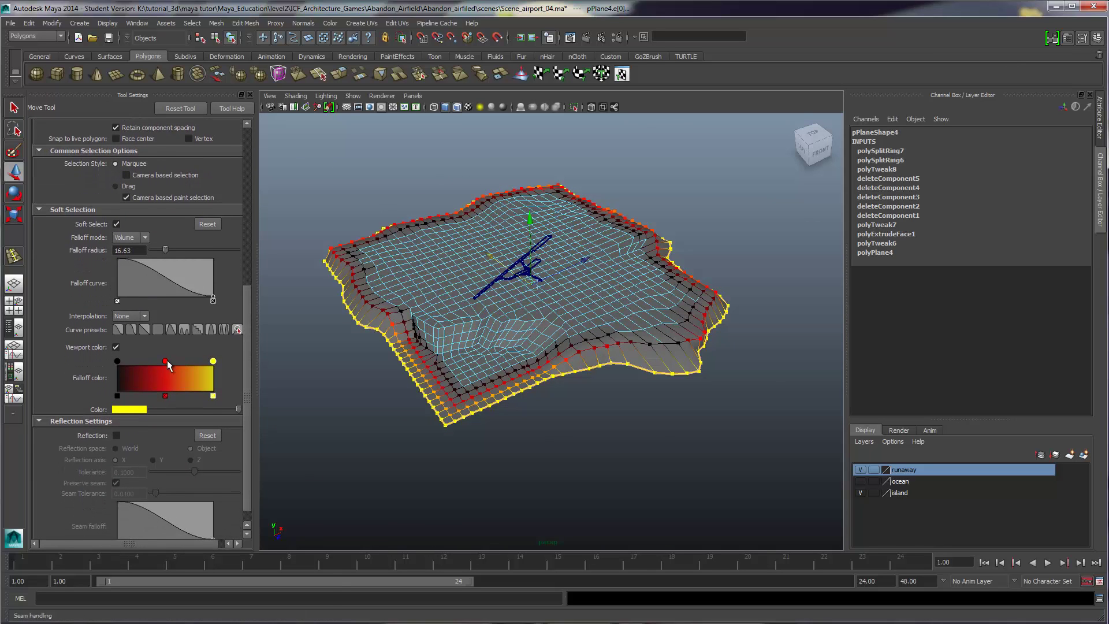
left_click(116, 224)
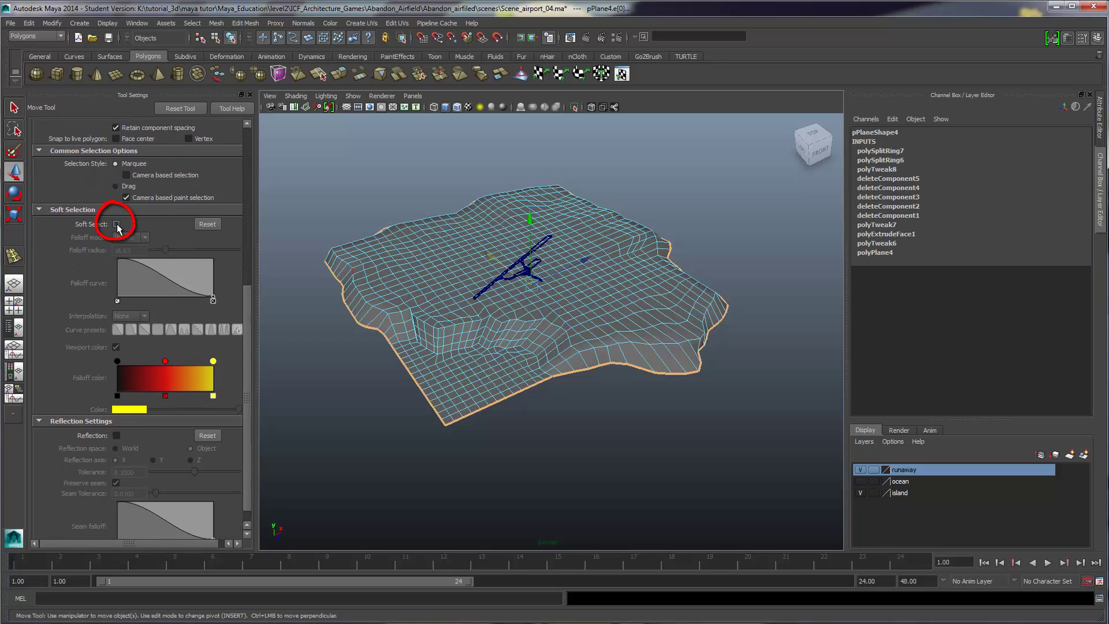
left_click(250, 95)
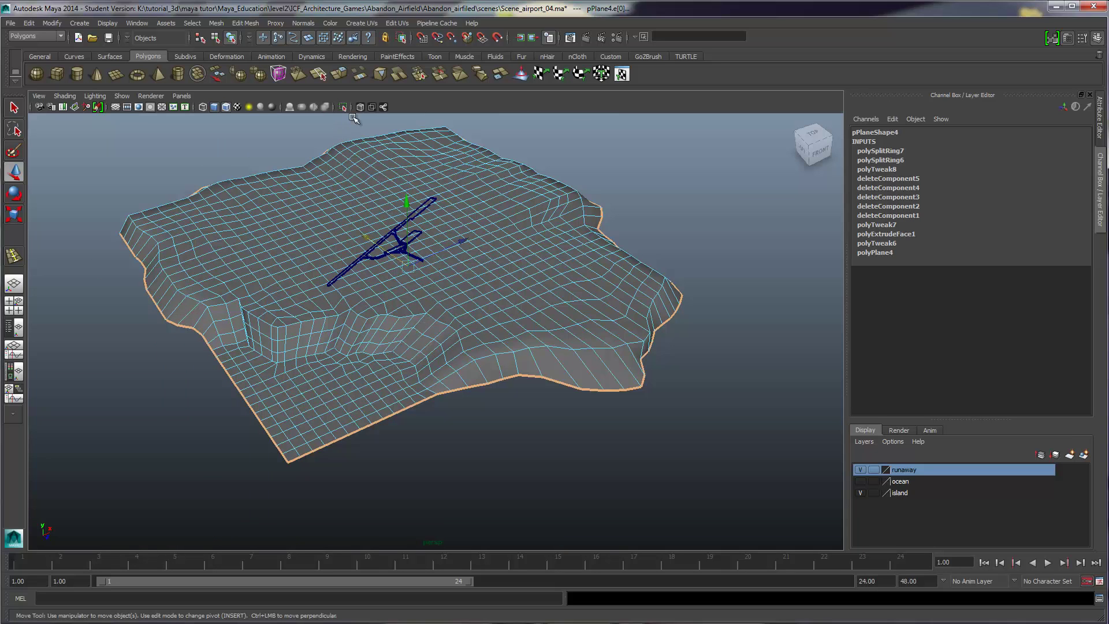
Extrude the island's border edges downward by 37.72 in Y and scale them outward uniformly to 1.648
left_click(245, 24)
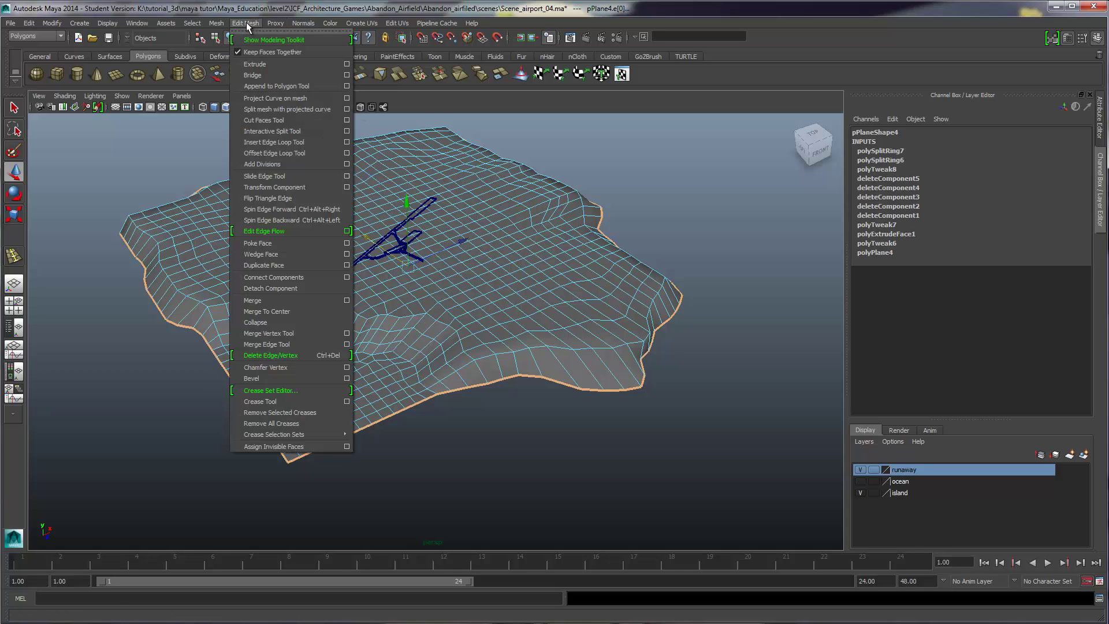
left_click(254, 64)
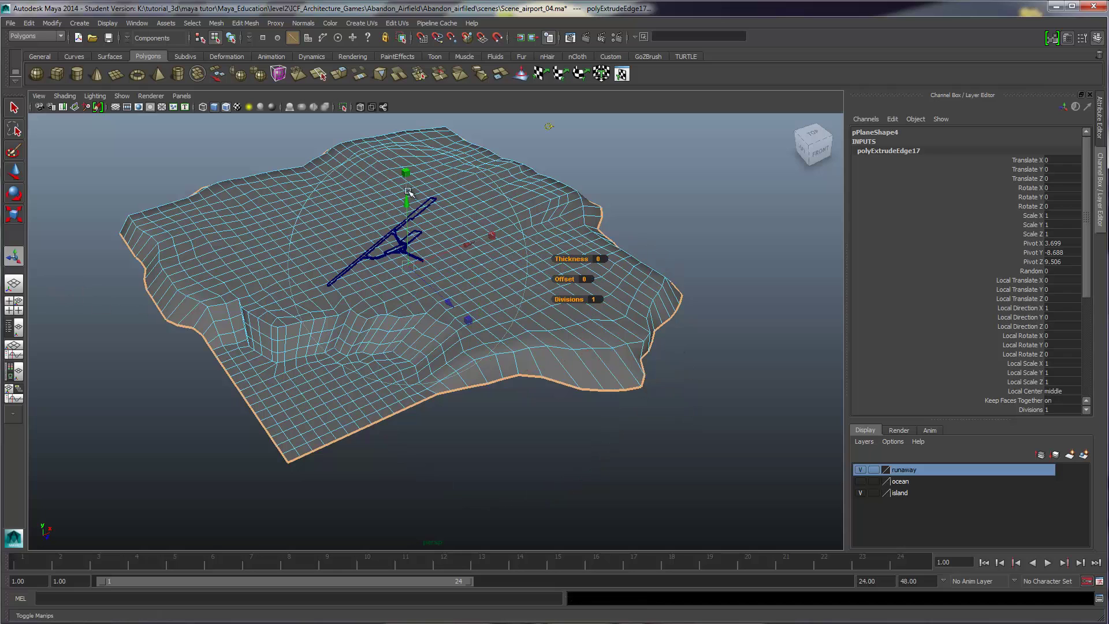
left_click_drag(404, 199, 406, 231)
left_click(407, 243)
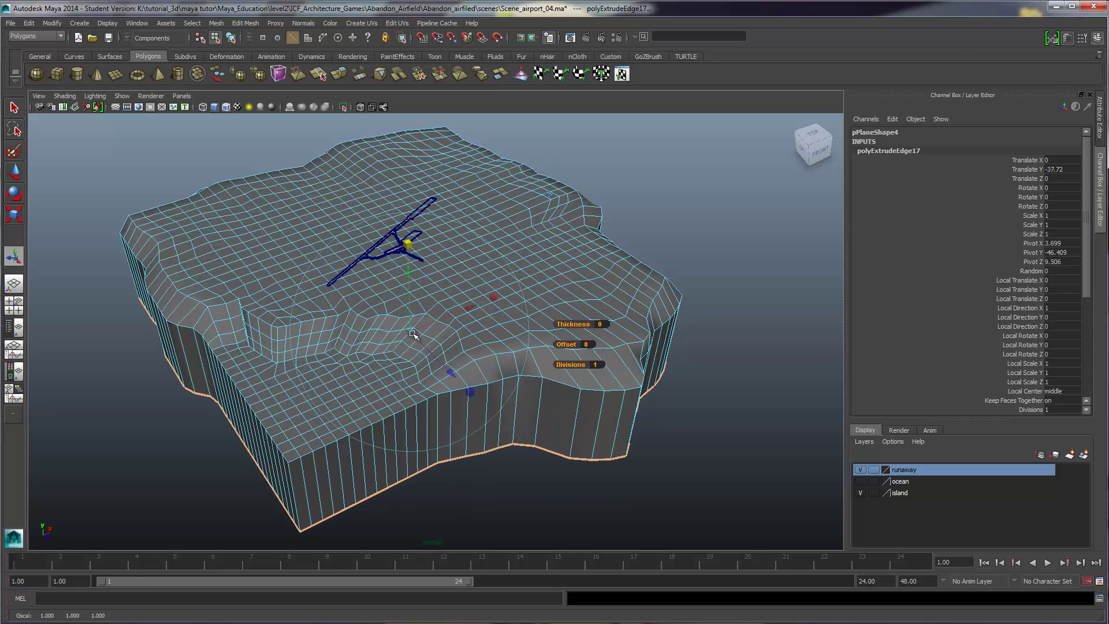
middle_click_drag(412, 334, 428, 328)
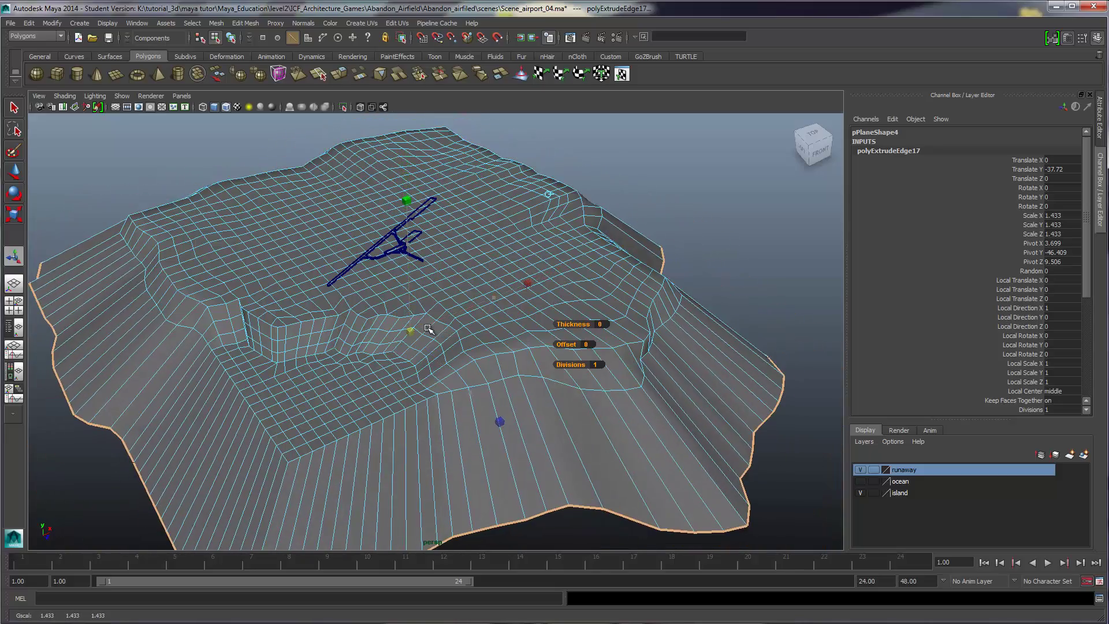
left_click_drag(324, 321, 370, 339, "alt")
scroll(406, 331, "down", 3)
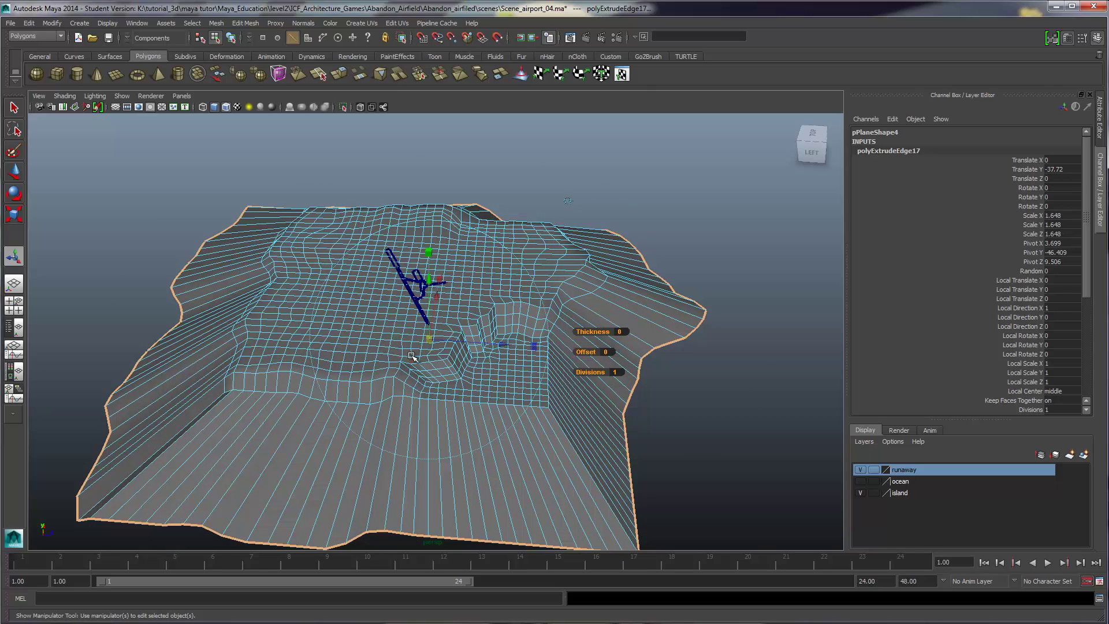
Extrude the border edges again, scaling them uniformly to 1.533 and lowering them by 29.501 in Y
key("g")
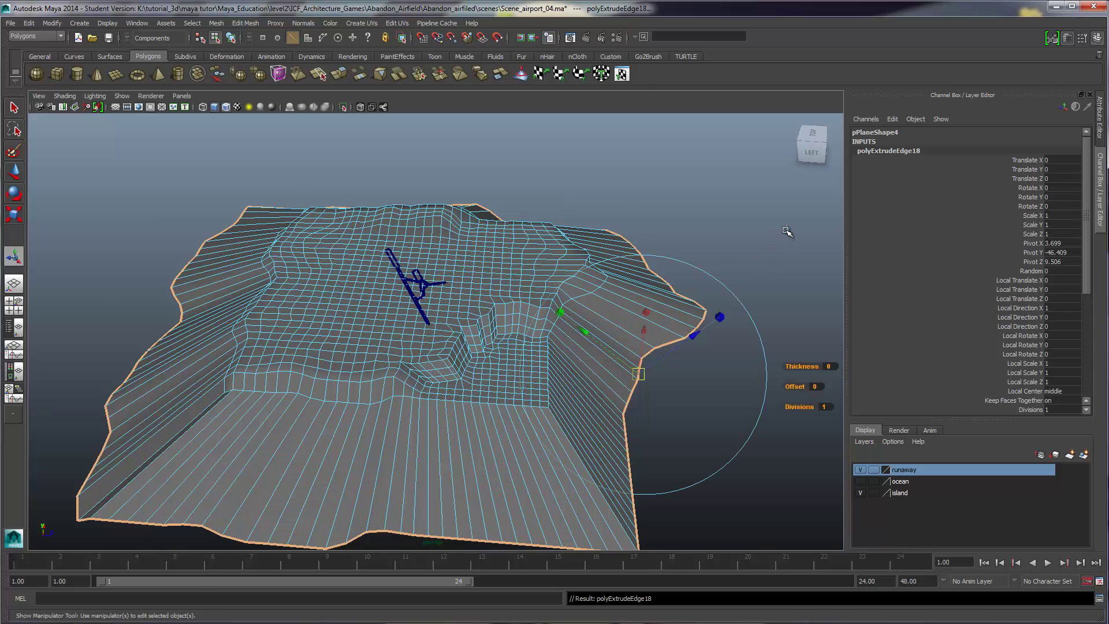
left_click(784, 232)
left_click(430, 253)
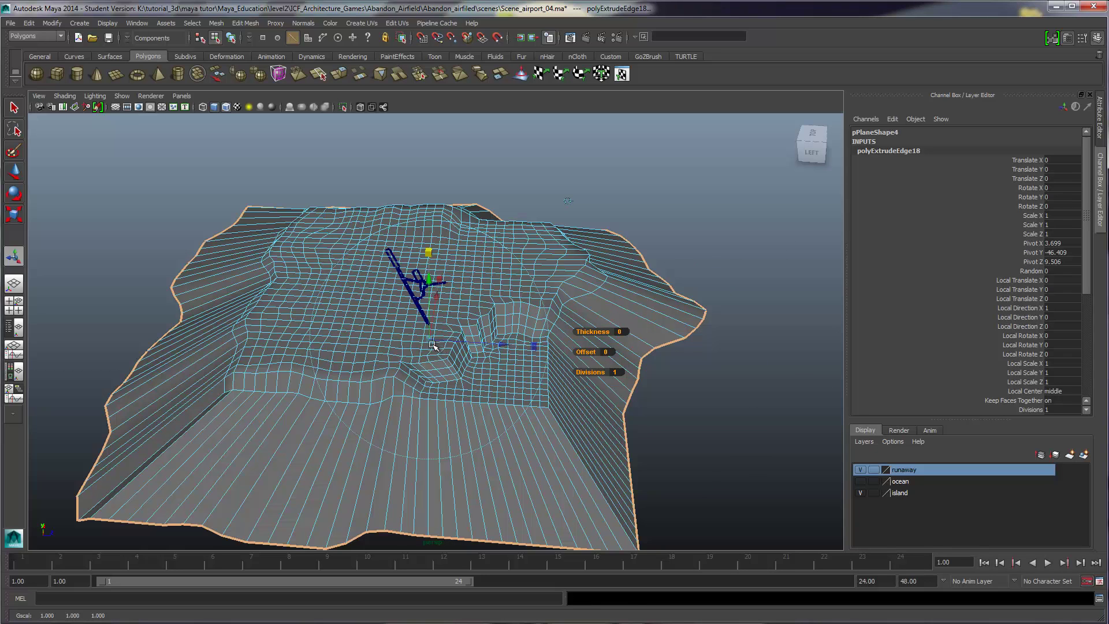
left_click_drag(430, 339, 447, 341)
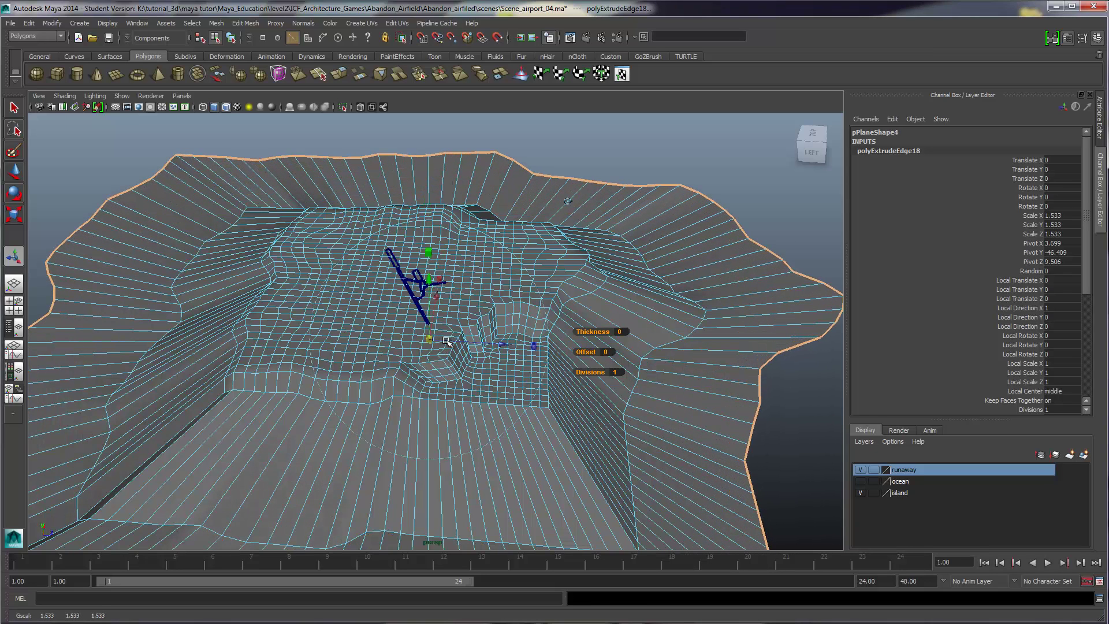
left_click_drag(430, 271, 402, 340)
scroll(432, 312, "down", 5)
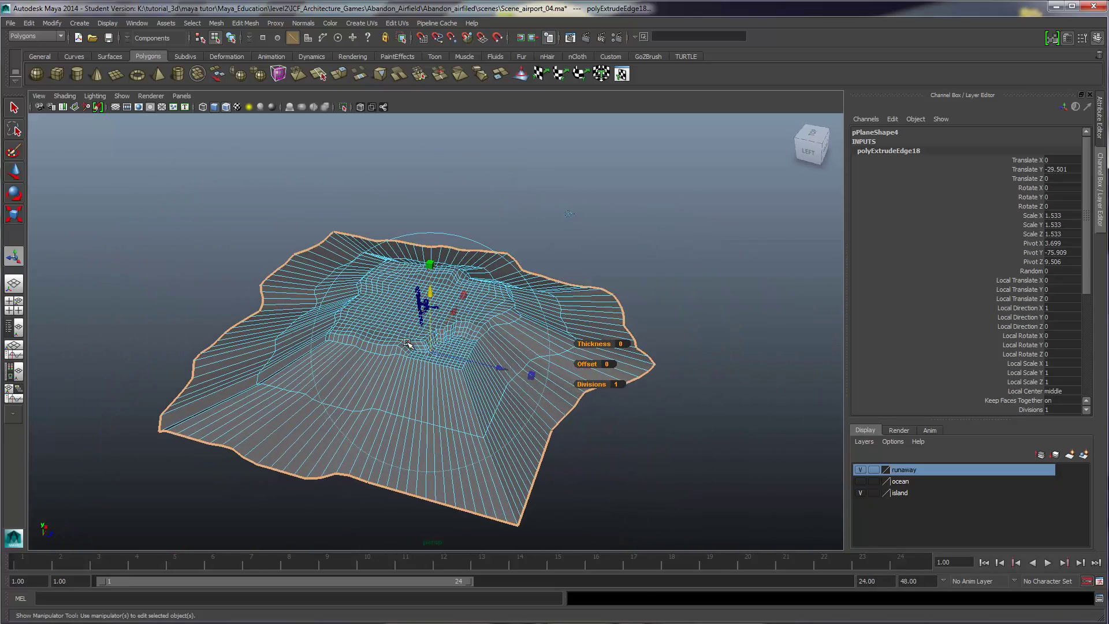
Extrude the island's border edges a third time, scaling them uniformly to 1.75 and lowering them by 53.058 in Y, and return to object mode
key("ctrl+e")
key("g")
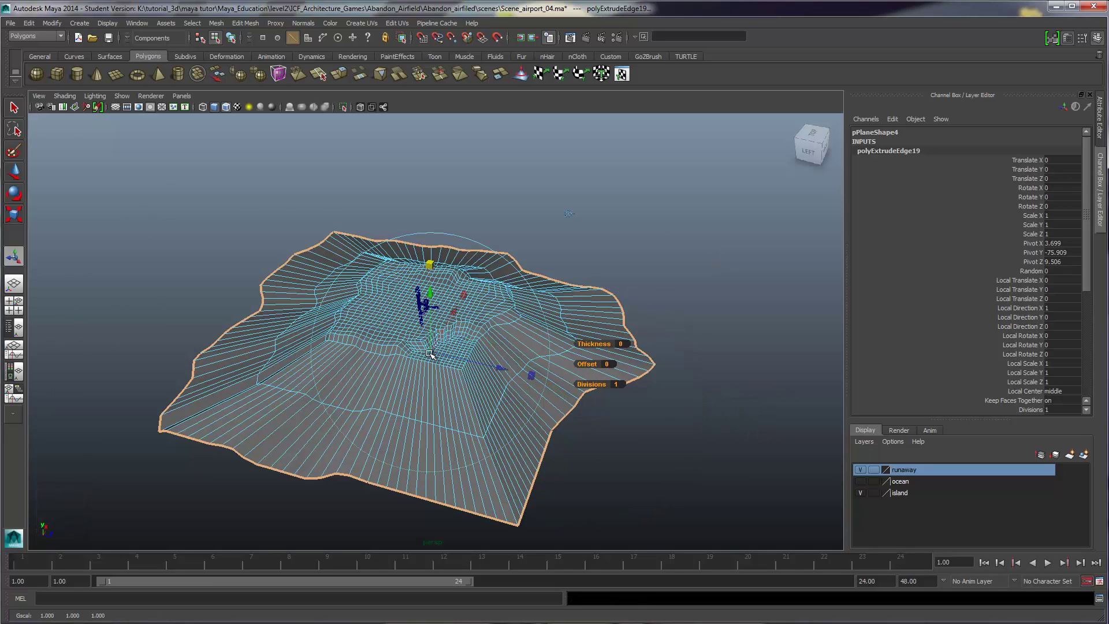
left_click_drag(432, 350, 462, 355)
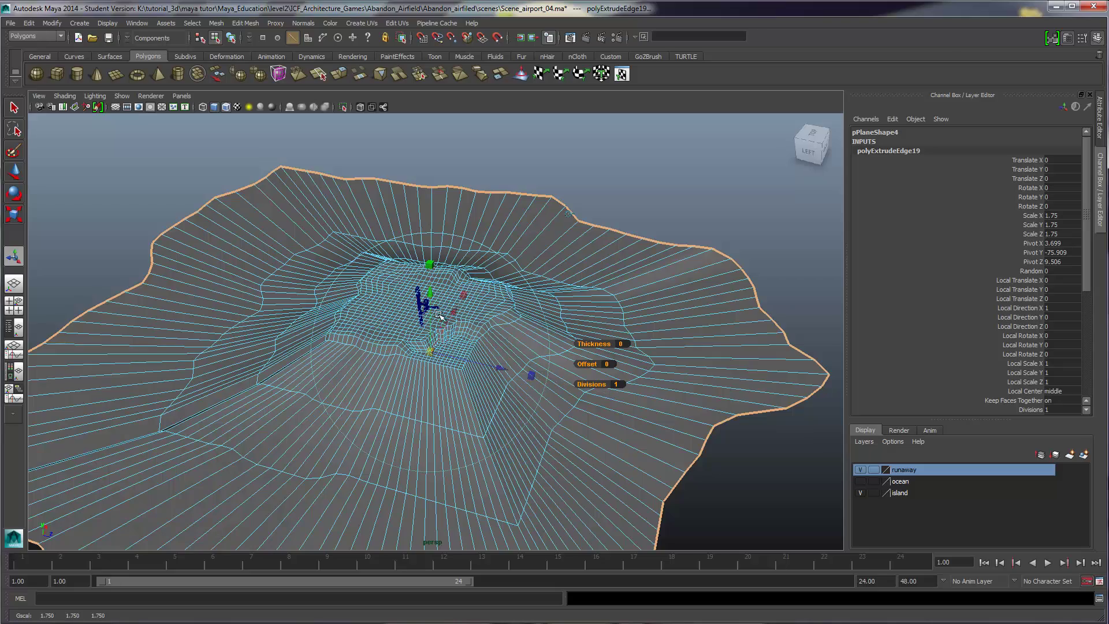
left_click_drag(430, 295, 516, 235)
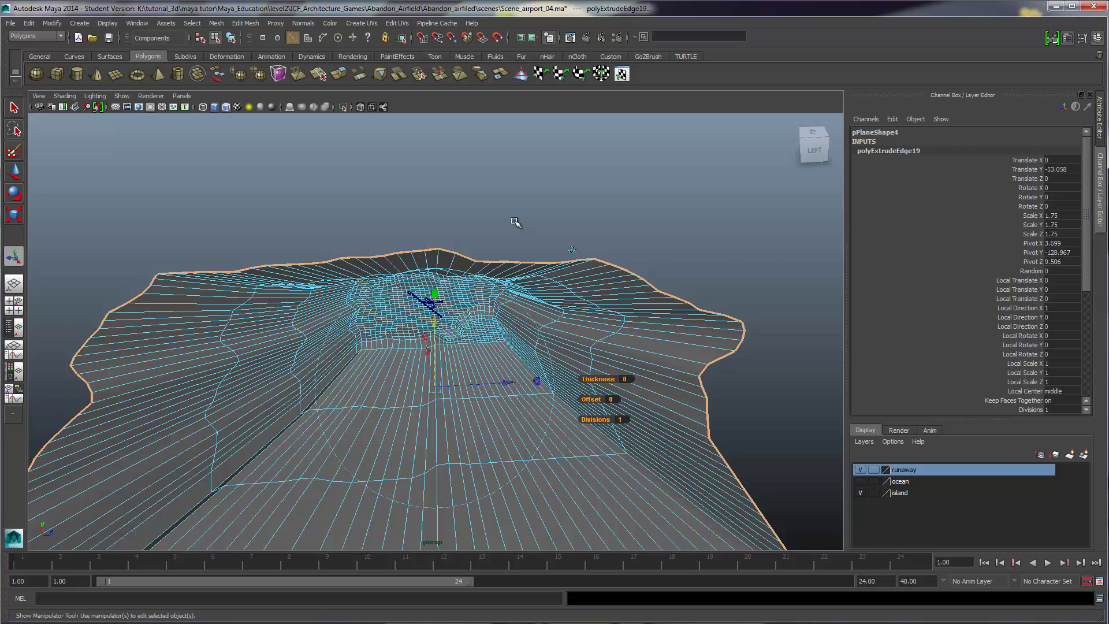
left_click(515, 222)
right_click_drag(502, 270, 496, 242)
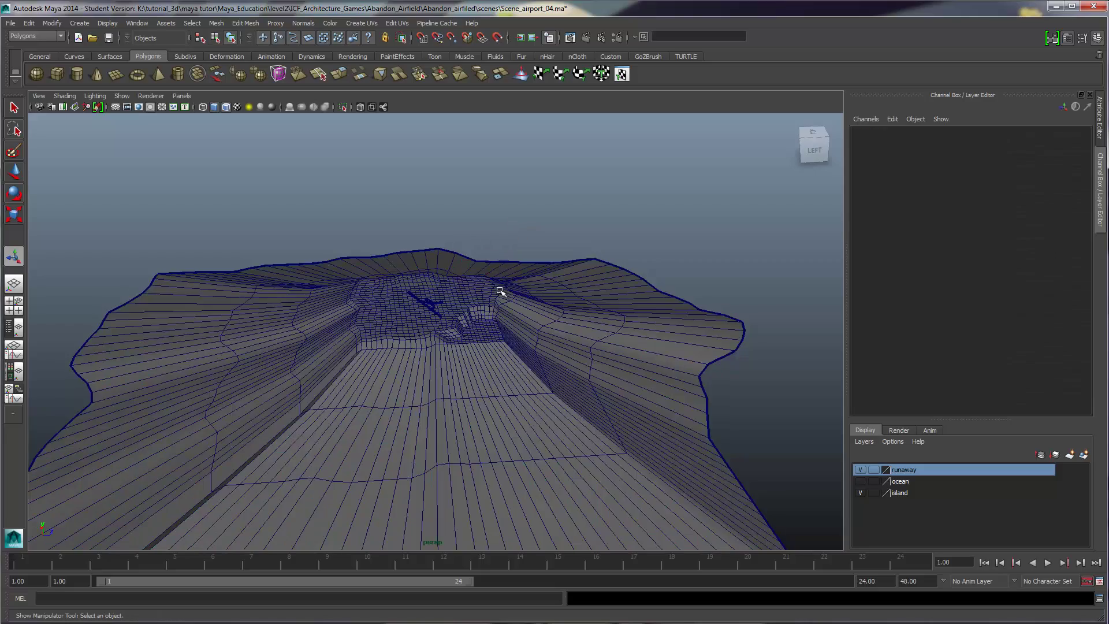
Insert eight edge loops across the island's extruded underwater slopes, spaced from the outer border up to near the coastline
left_click(503, 288)
left_click_drag(502, 289, 404, 128, "alt")
left_click(243, 23)
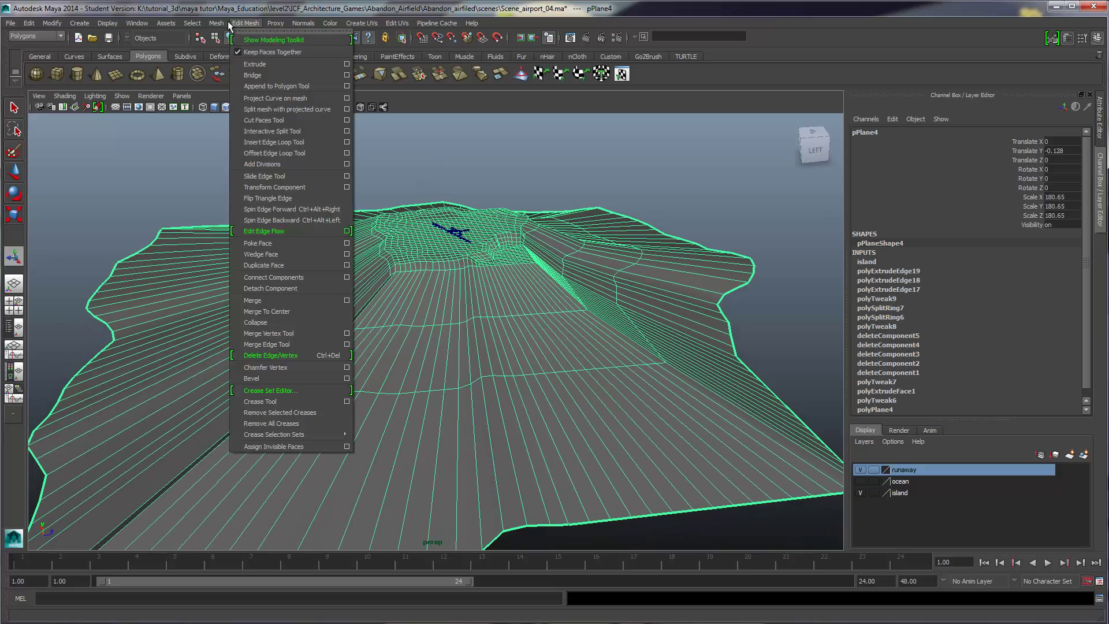
mouse_move(214, 25)
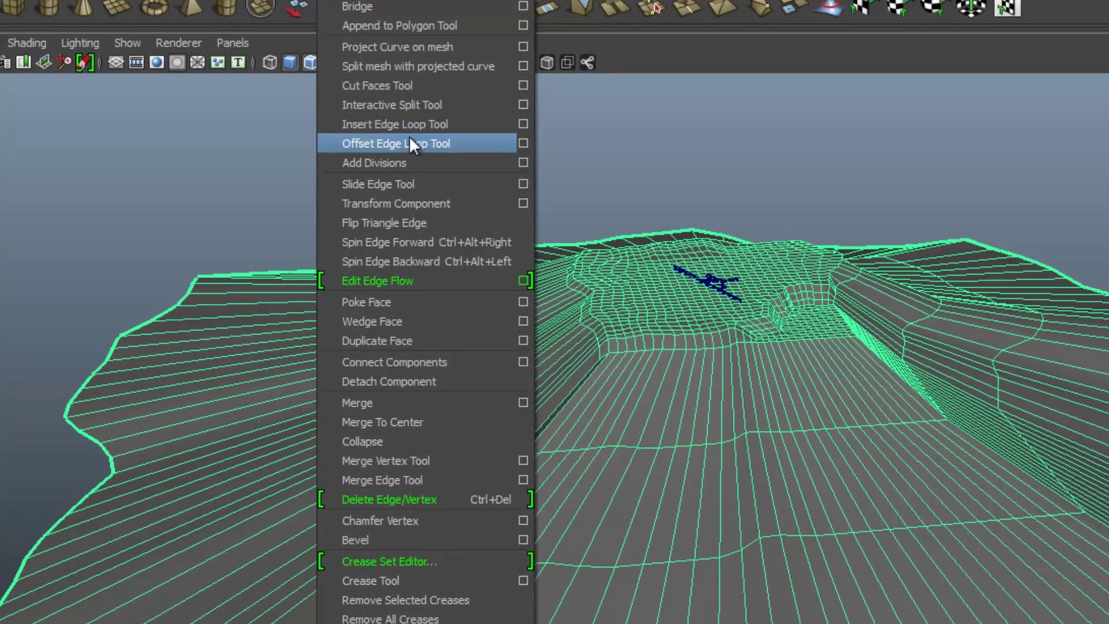
left_click(414, 124)
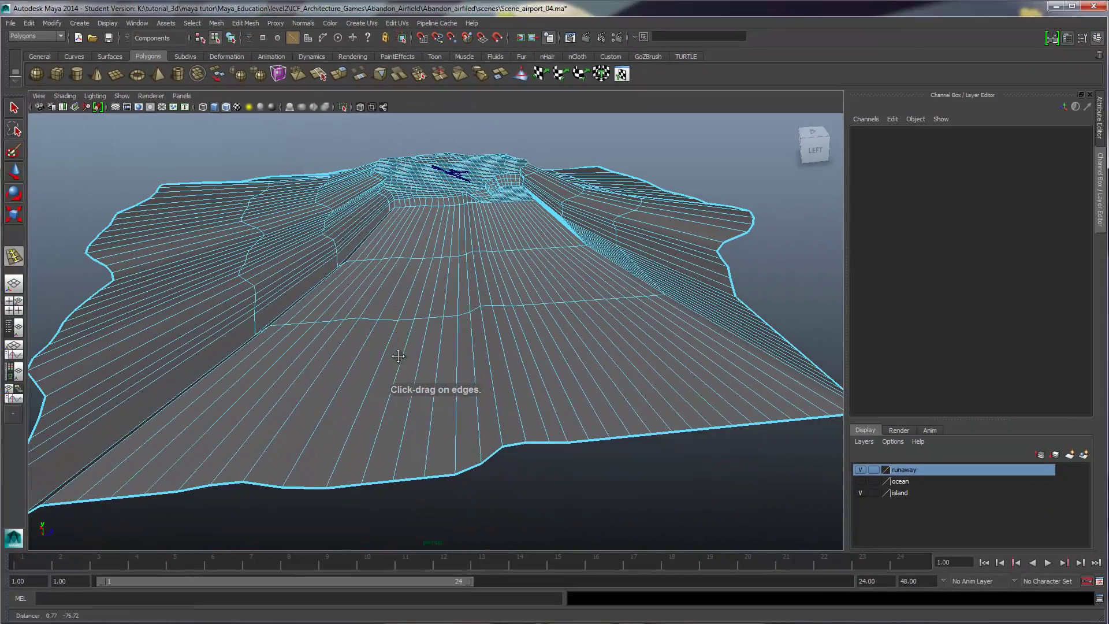
left_click_drag(398, 356, 484, 378, "alt")
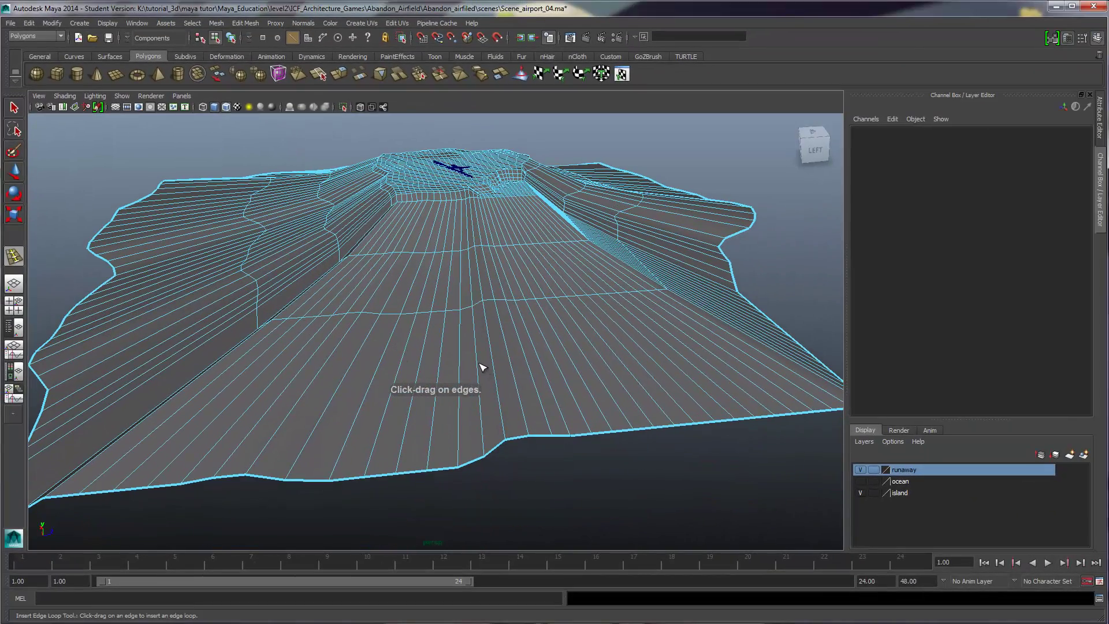
left_click_drag(484, 420, 482, 365)
left_click_drag(479, 326, 477, 330)
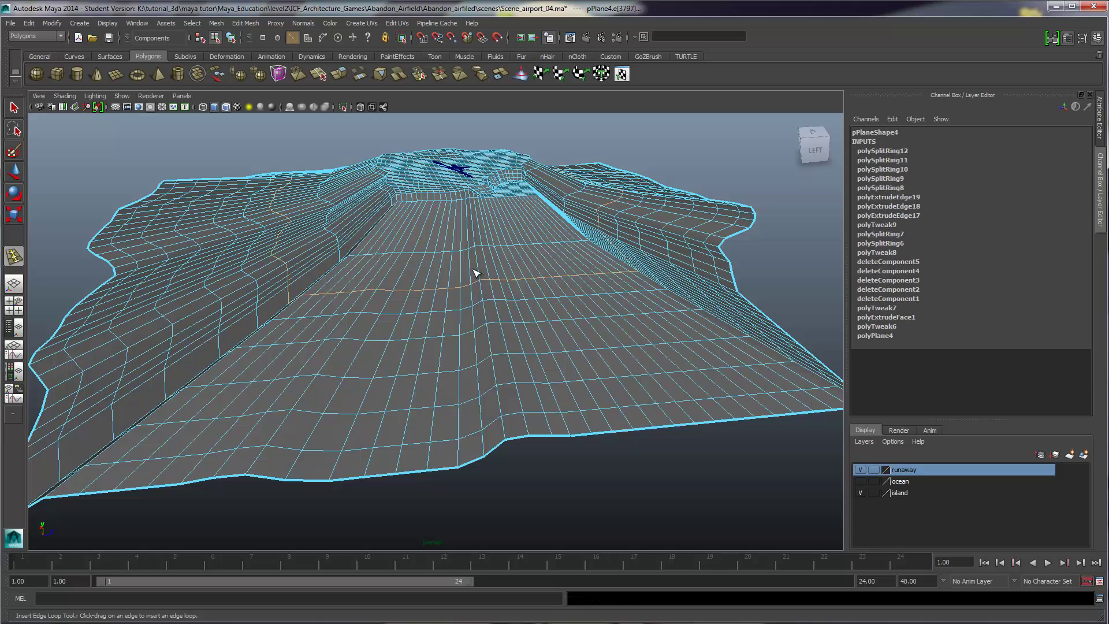
left_click_drag(476, 275, 481, 223)
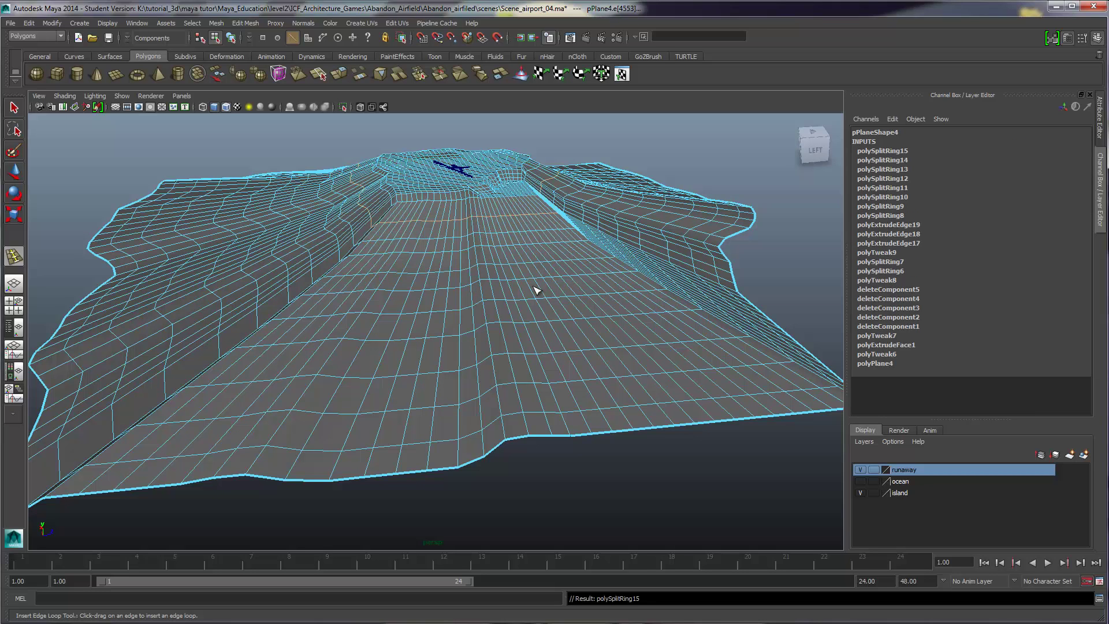
Show the ocean layer and inspect the island's submerged slopes from several angles
left_click_drag(535, 287, 527, 314, "alt")
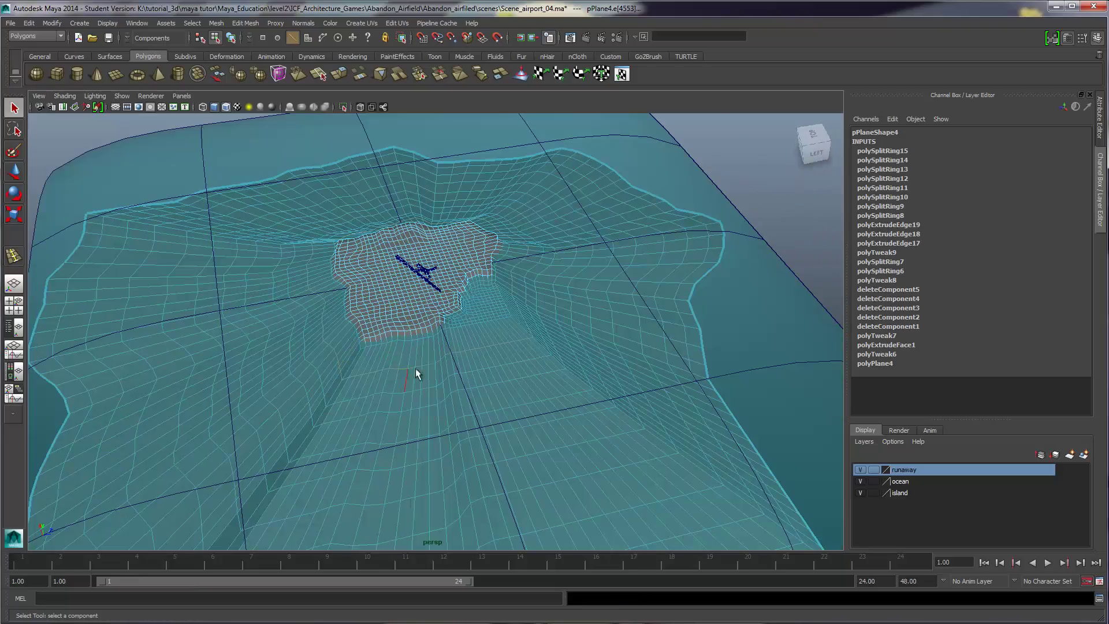
left_click_drag(415, 373, 483, 359, "alt")
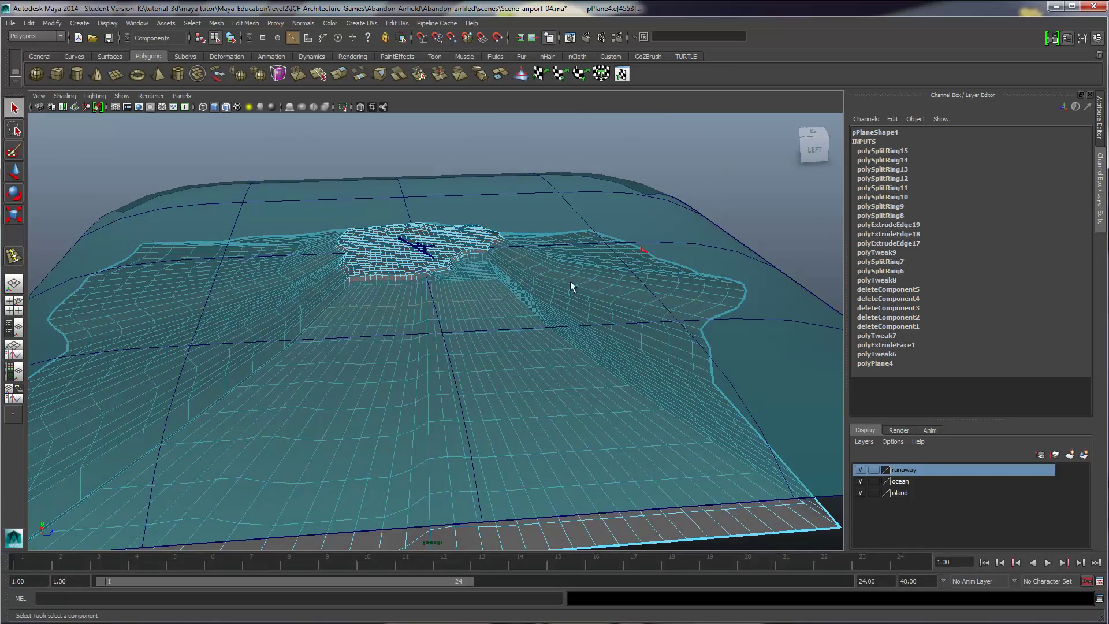
scroll(508, 318, "down", 5)
scroll(388, 337, "up", 6)
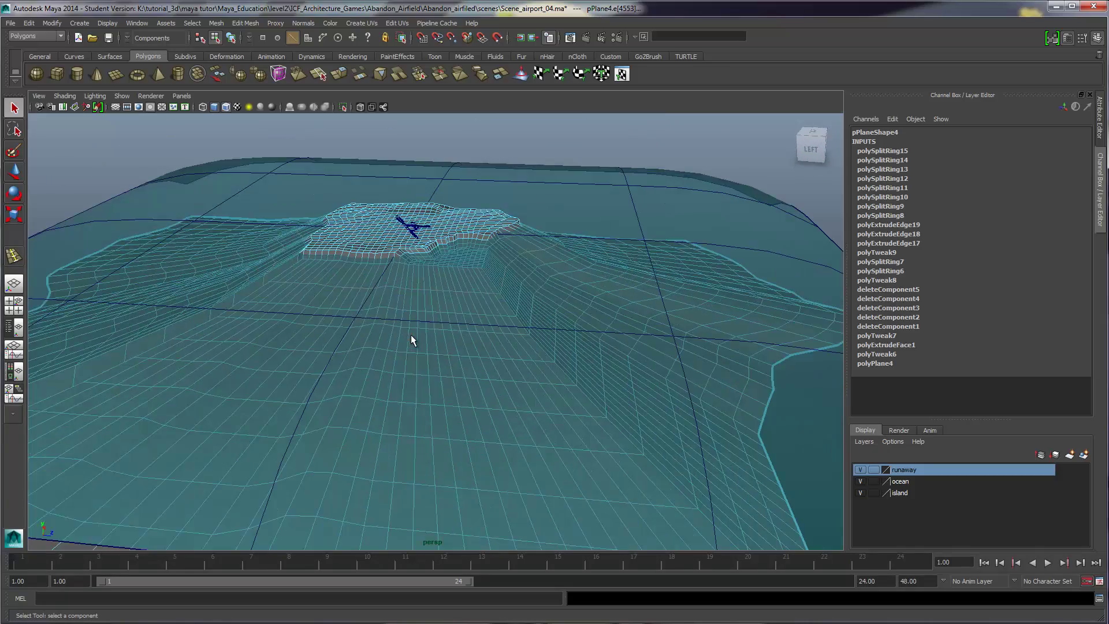
left_click_drag(412, 340, 519, 346, "alt")
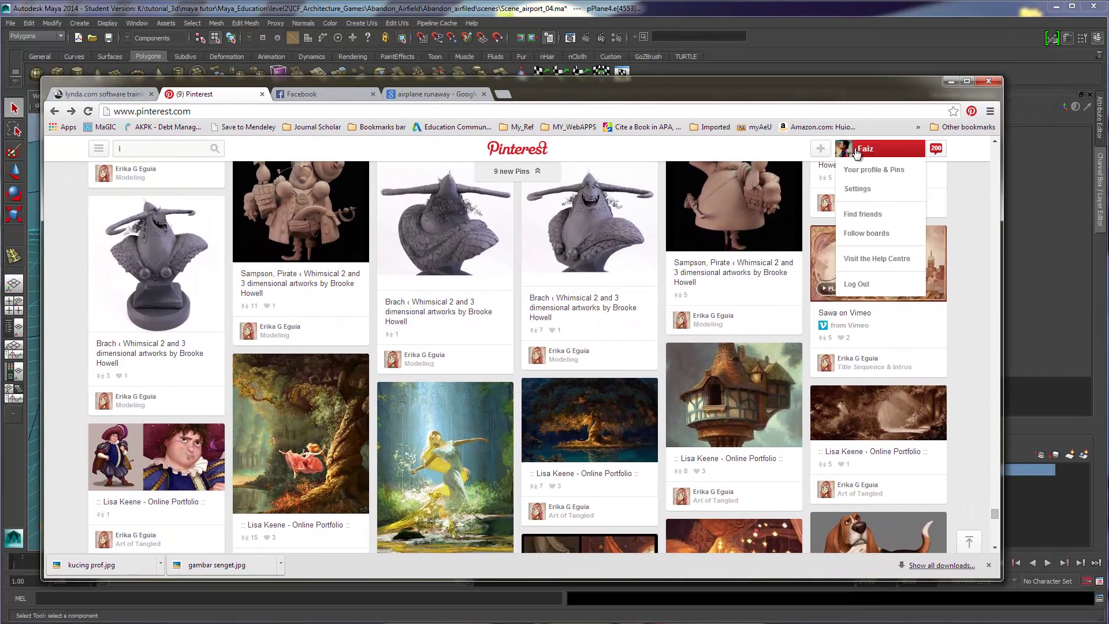
Switch to Pinterest, open the Islands board from the profile and view the underwater waterfall picture
left_click(865, 169)
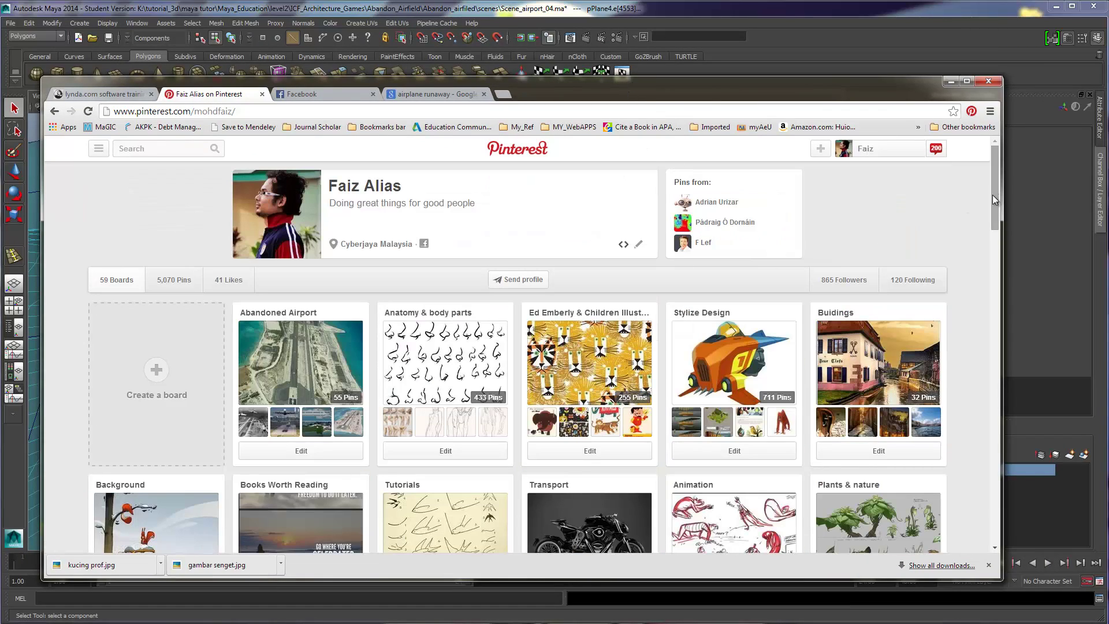
left_click_drag(993, 195, 994, 473)
left_click(905, 530)
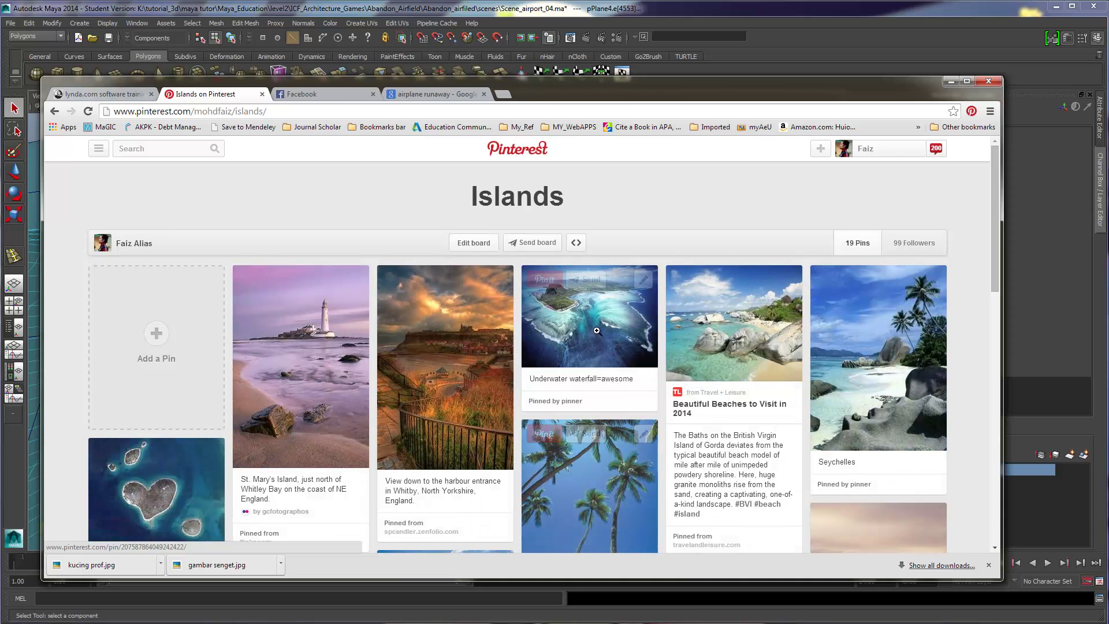
left_click(583, 344)
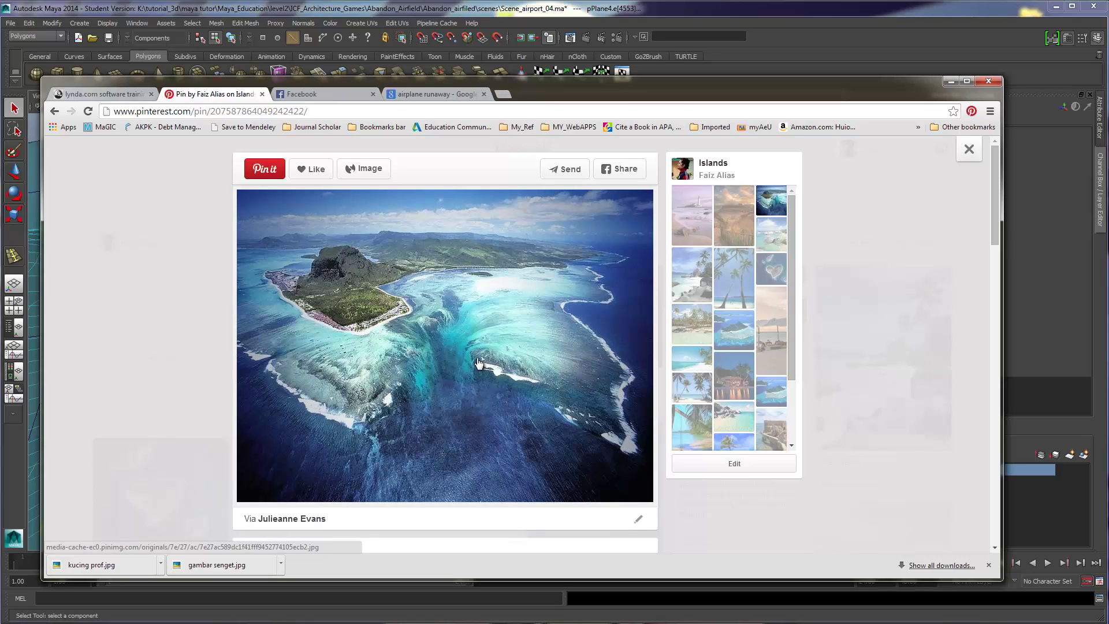
left_click(969, 148)
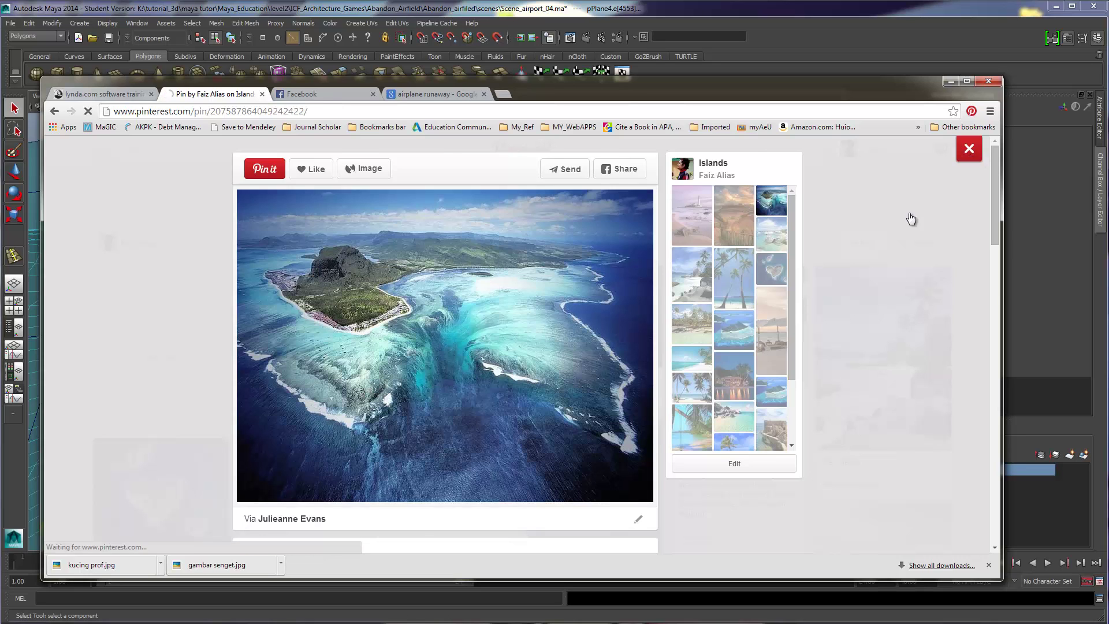
View the heart-shaped island and Fiji reference pictures on the Islands board
scroll(253, 390, "down", 6)
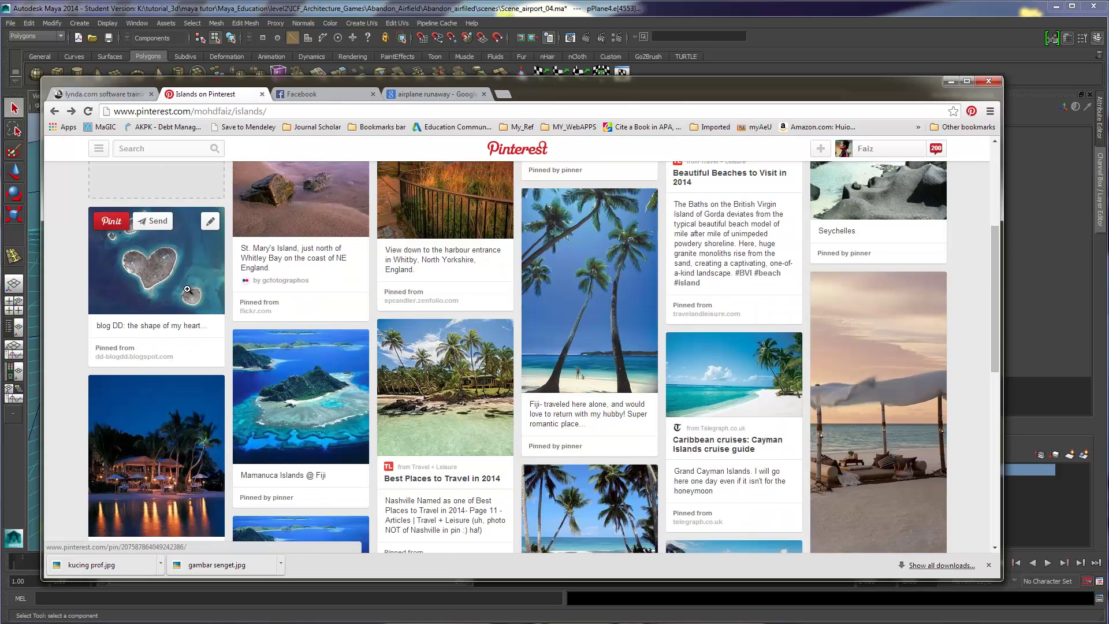
left_click(188, 289)
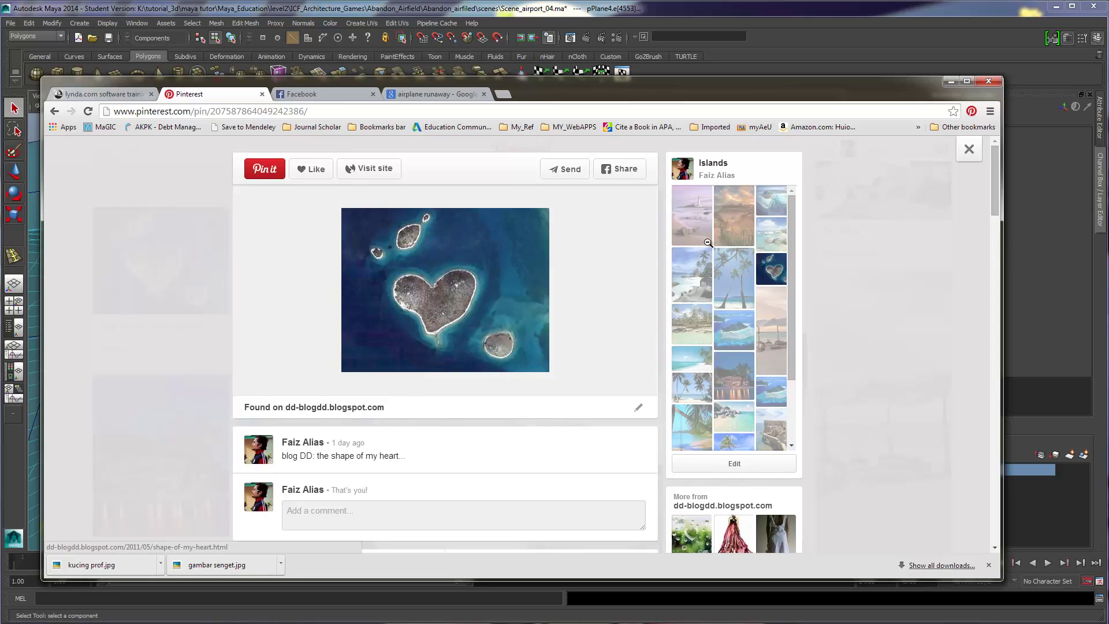
left_click(969, 149)
scroll(347, 377, "down", 6)
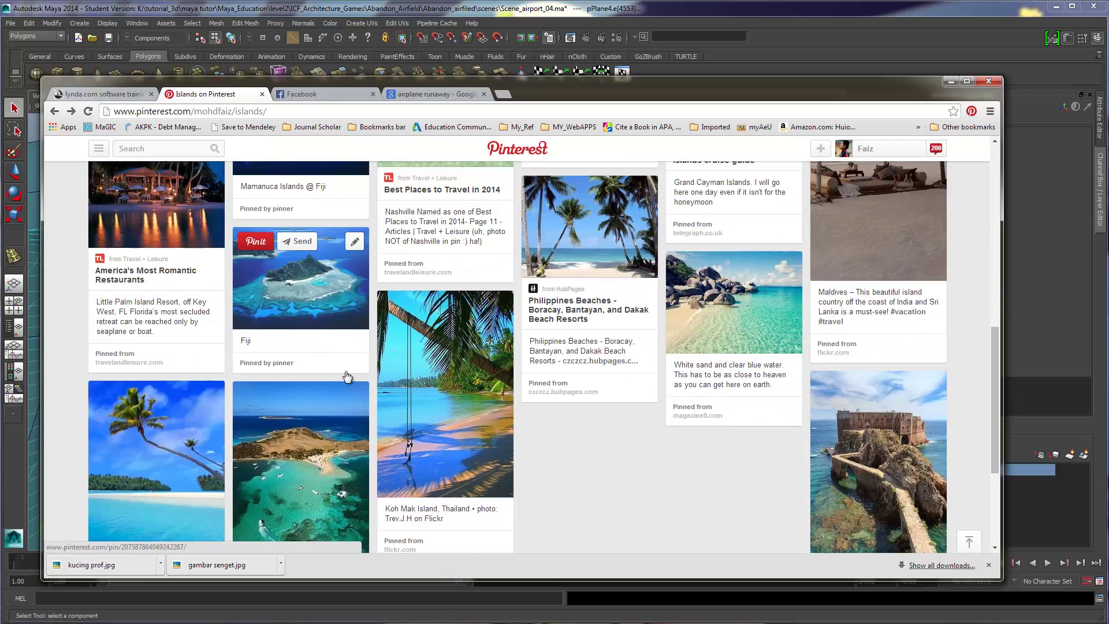
left_click(312, 314)
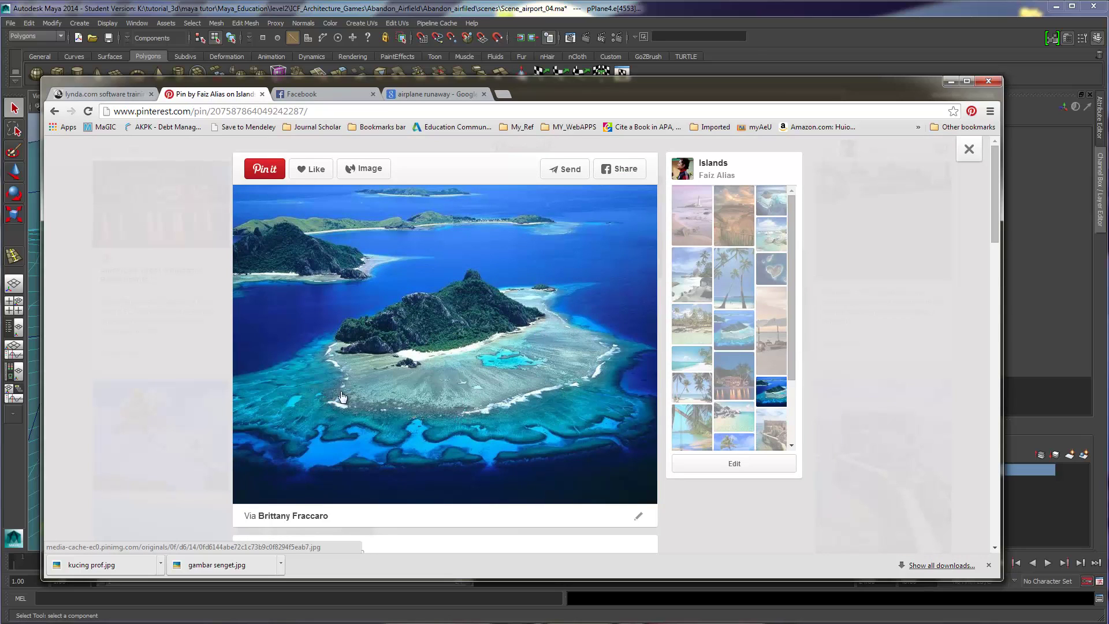
left_click(969, 149)
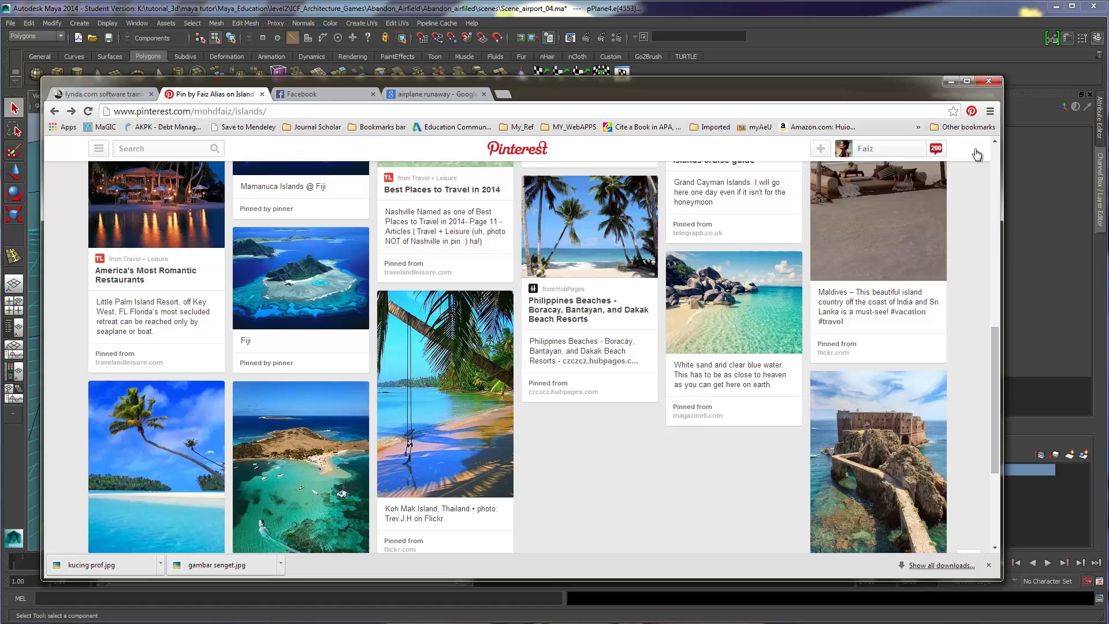
Switch back to Maya and inspect the island's coastline and its size relative to the runway
key("alt+Tab")
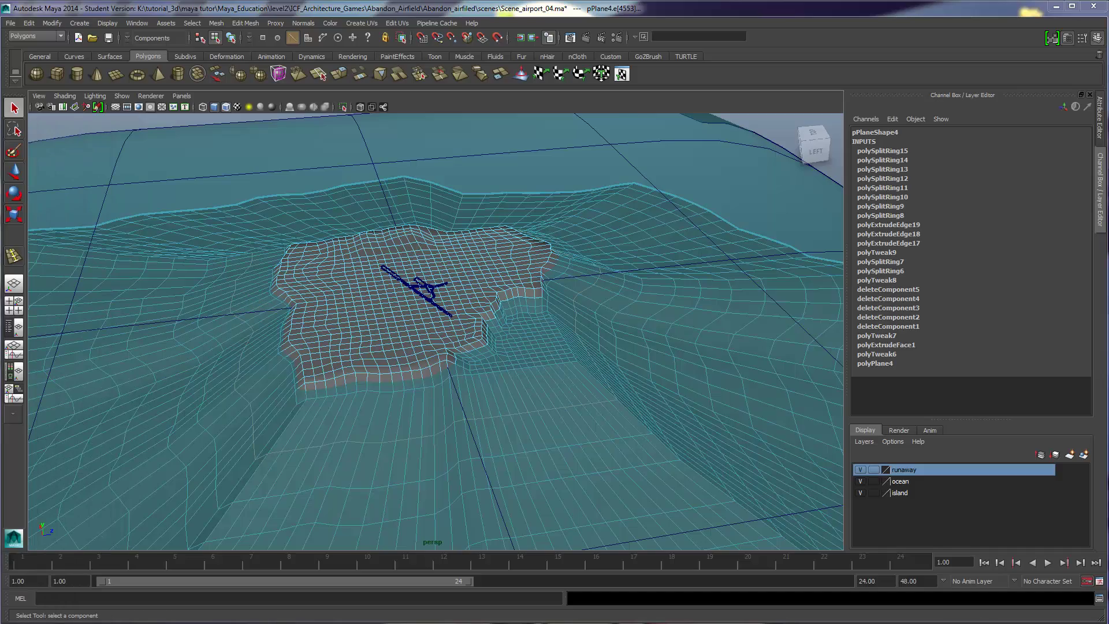
left_click_drag(348, 366, 441, 391, "alt")
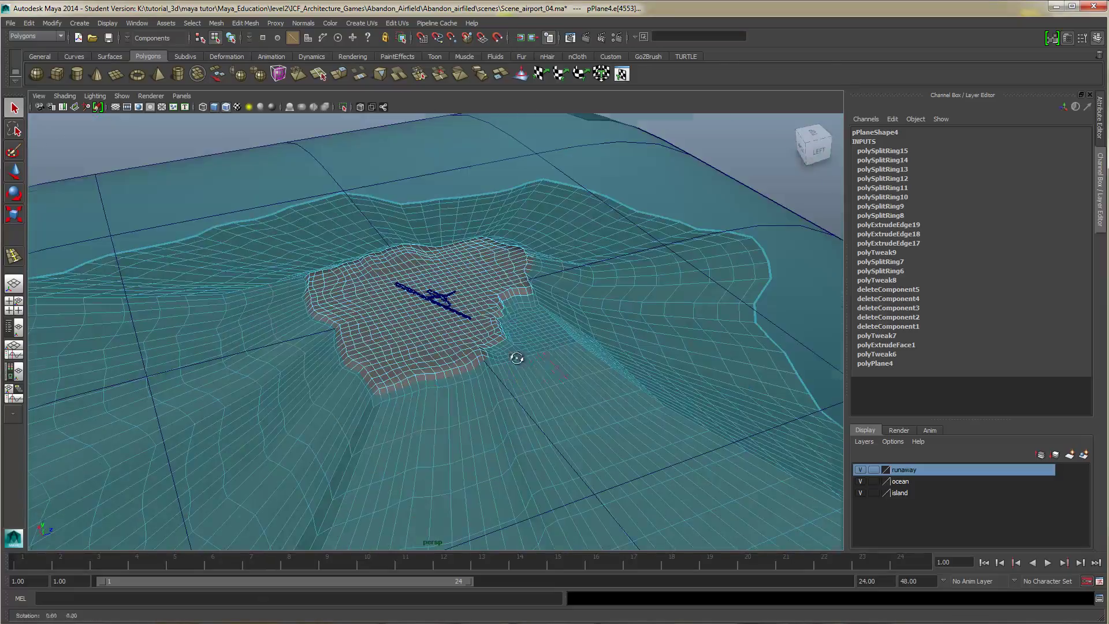
left_click_drag(512, 354, 342, 302, "alt")
scroll(391, 361, "up", 5)
scroll(390, 361, "down", 2)
scroll(427, 388, "down", 5)
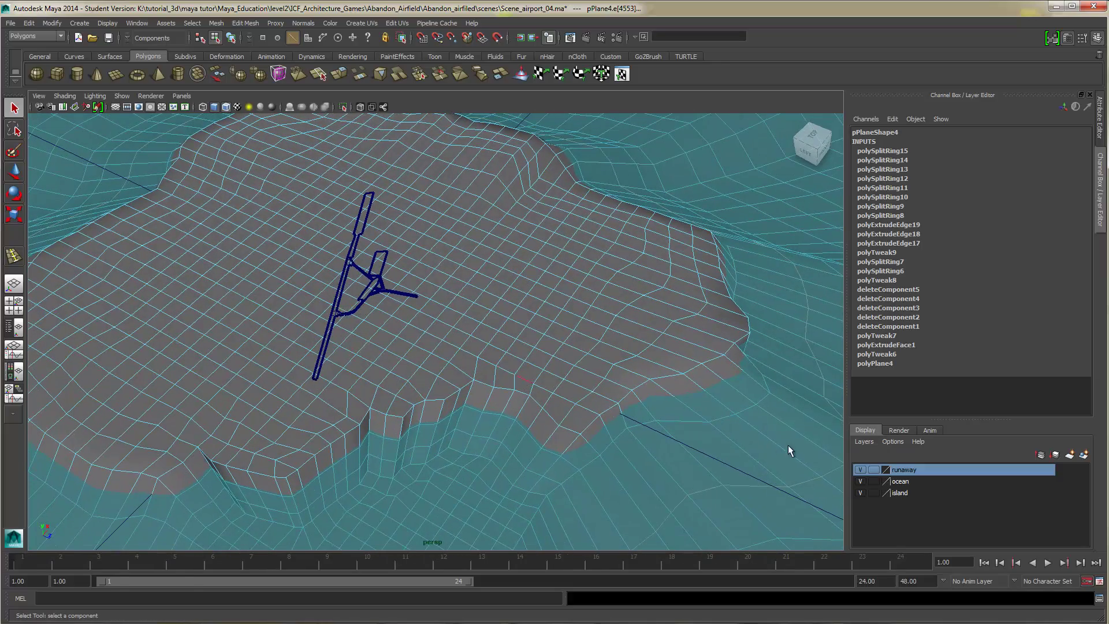
Hide the ocean and island layers and select the main runway strip with its connecting taxiways
left_click(860, 481)
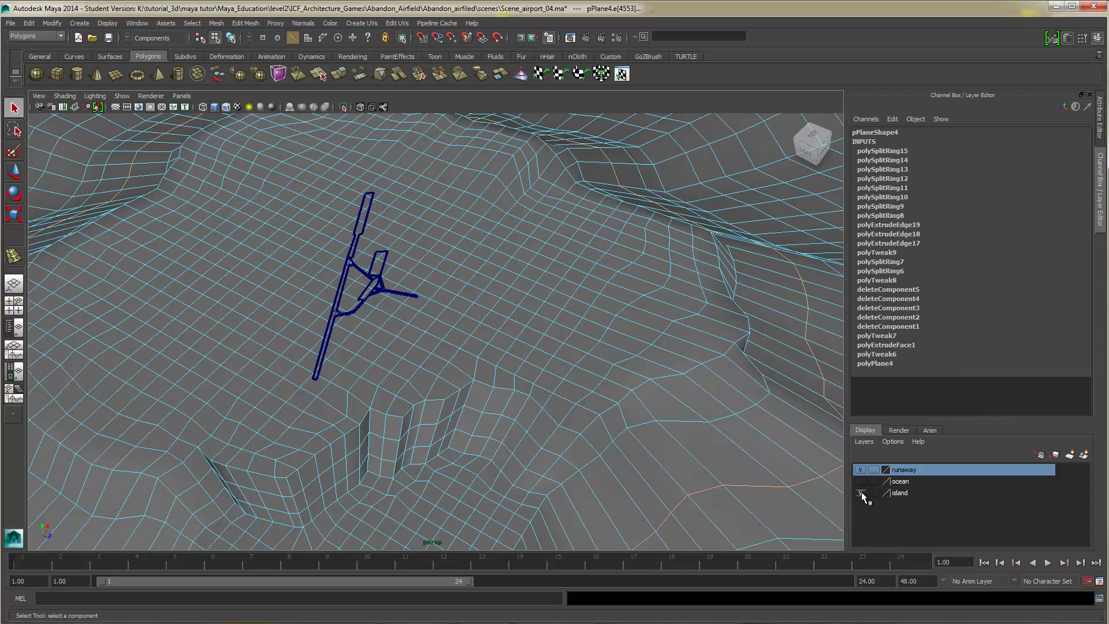
left_click(860, 492)
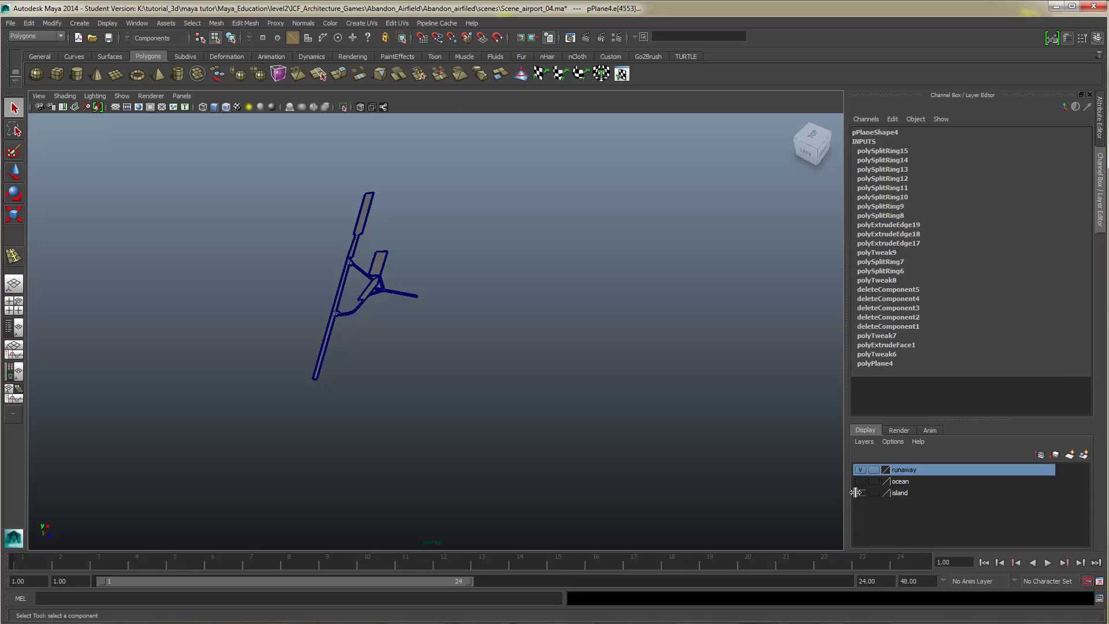
left_click_drag(335, 364, 366, 282, "alt")
double_click(381, 263)
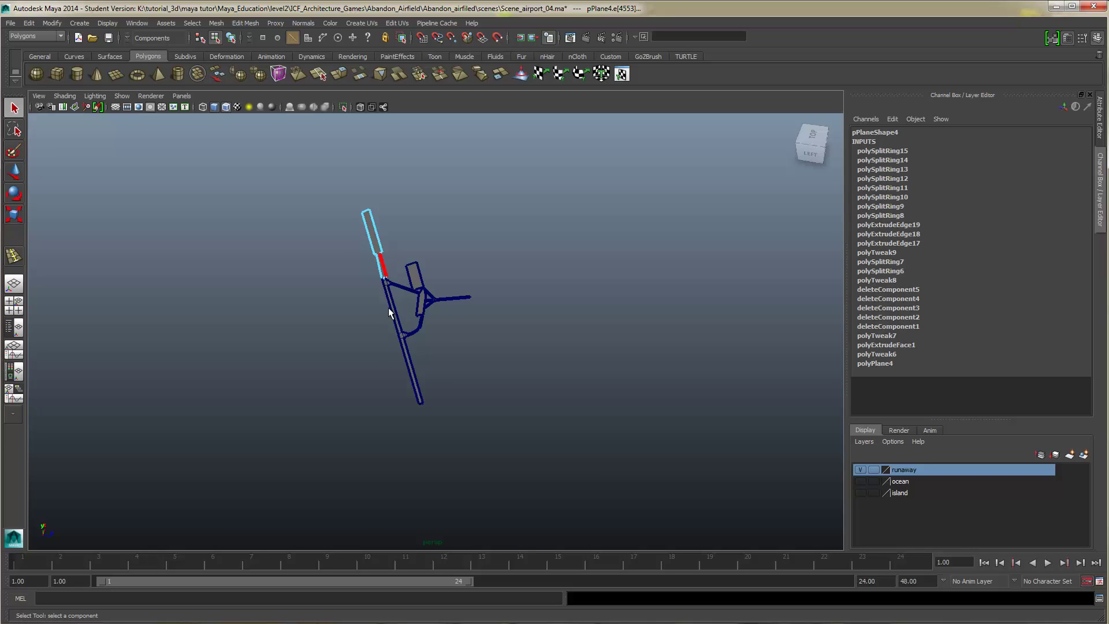
double_click(394, 313, "shift")
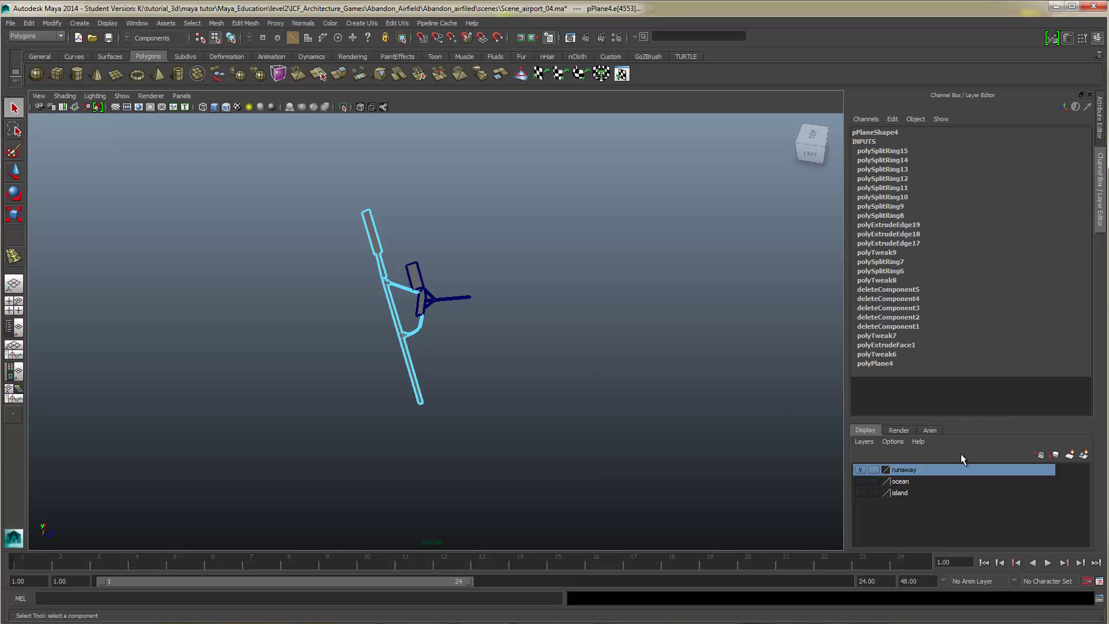
Show the island layer and try to scale the selected runway pieces uniformly
left_click(861, 492)
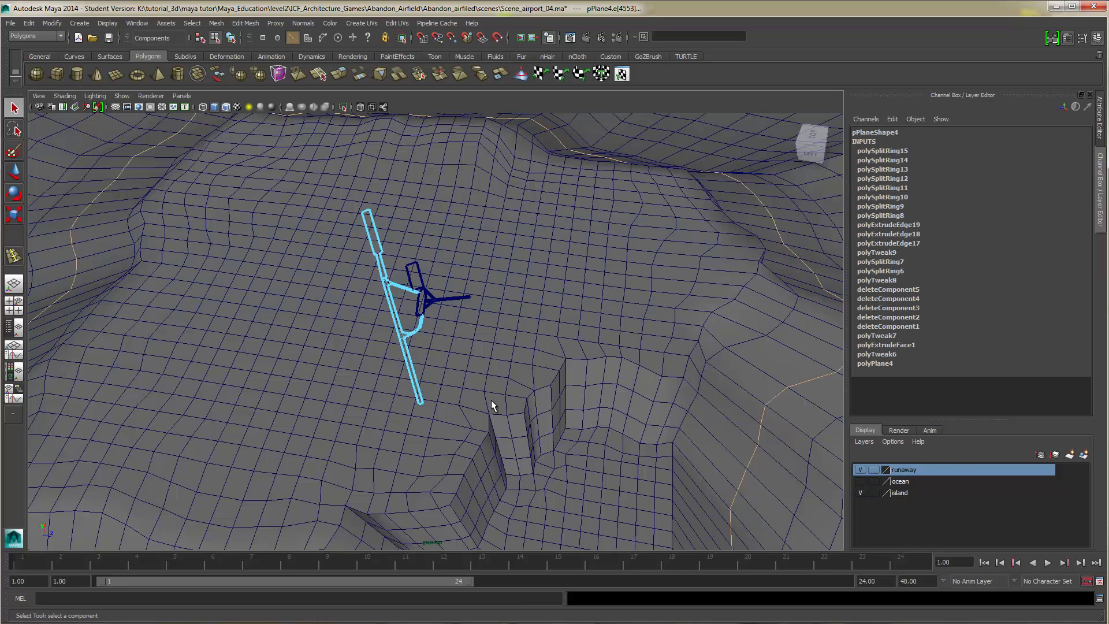
left_click_drag(393, 336, 393, 421, "alt")
key("r")
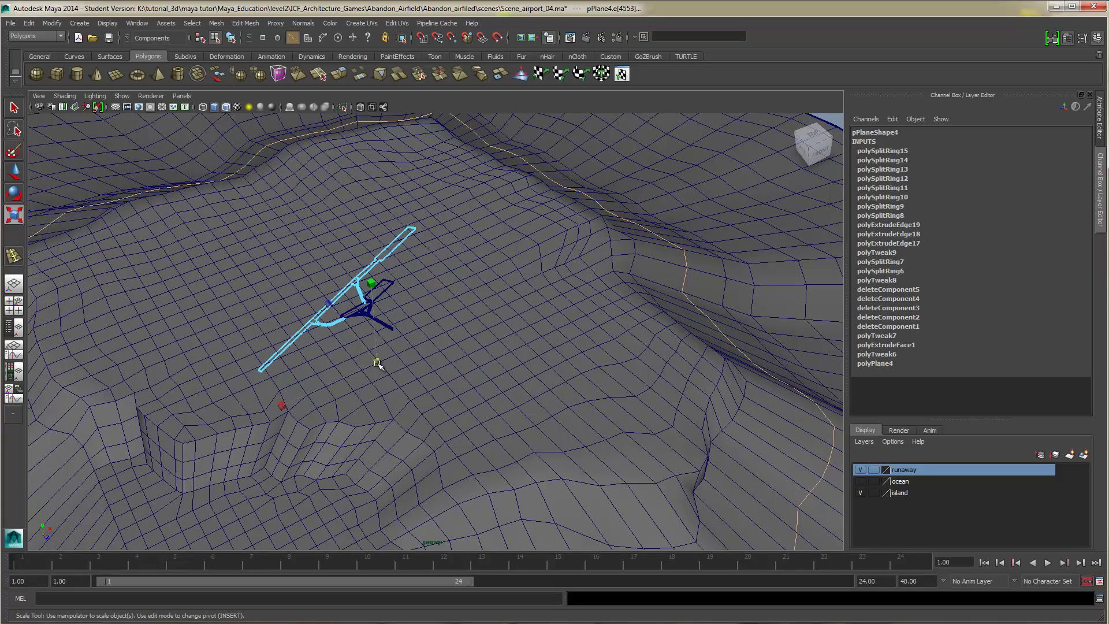
left_click_drag(378, 365, 394, 365)
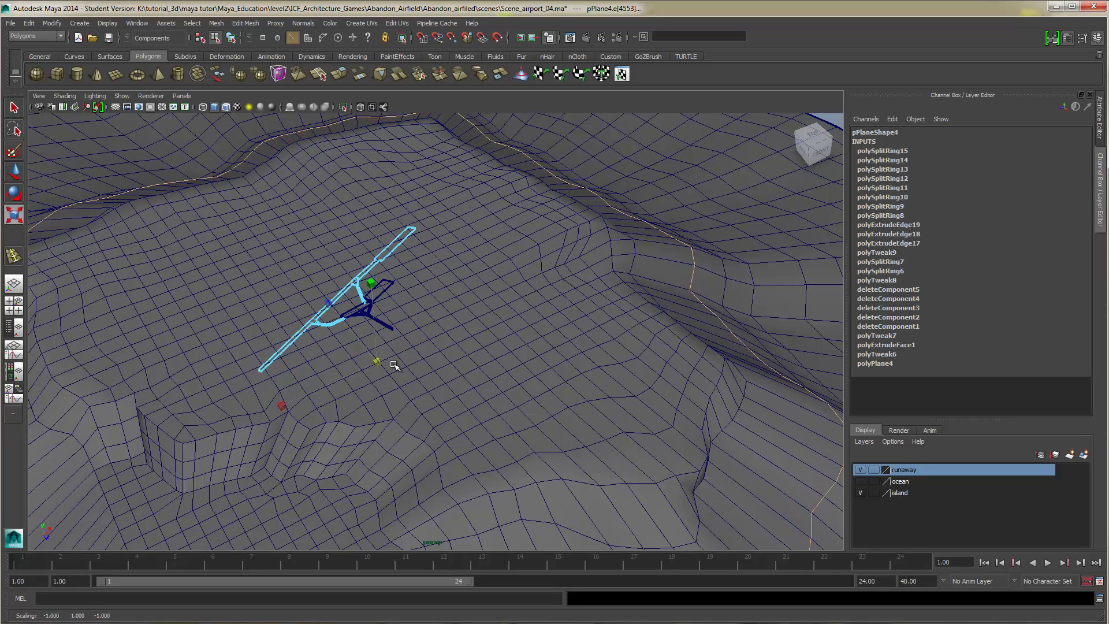
Scale the main runway strip and its connecting taxiways uniformly to about 1.8 and shift them away from the apron pieces
right_click_drag(439, 315, 460, 309)
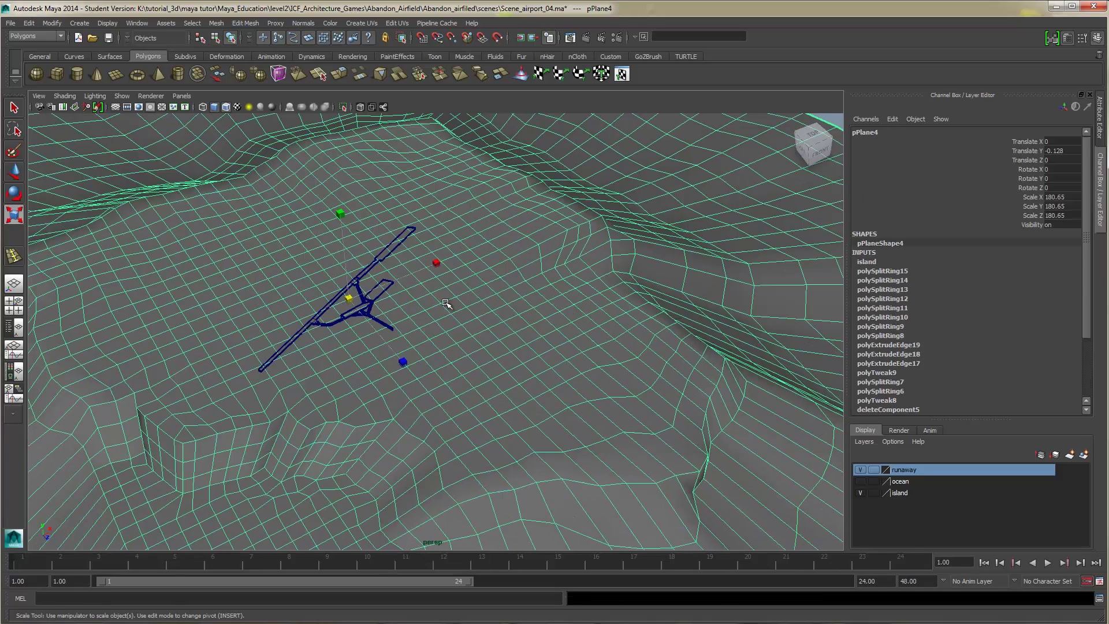
left_click(384, 252)
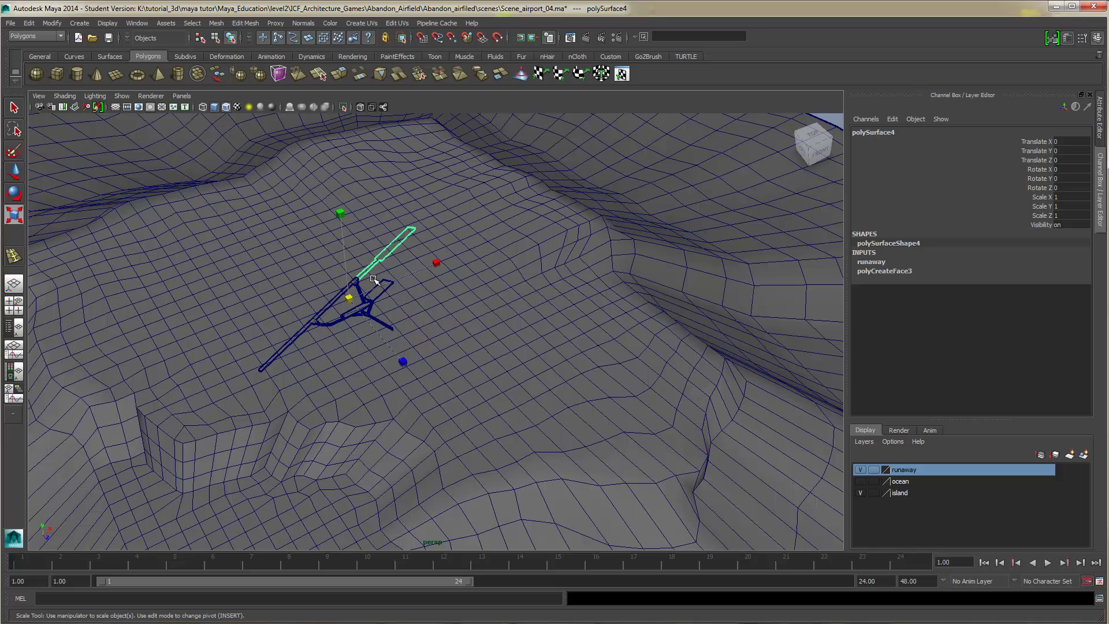
left_click(333, 301, "shift")
middle_click_drag(385, 303, 448, 311)
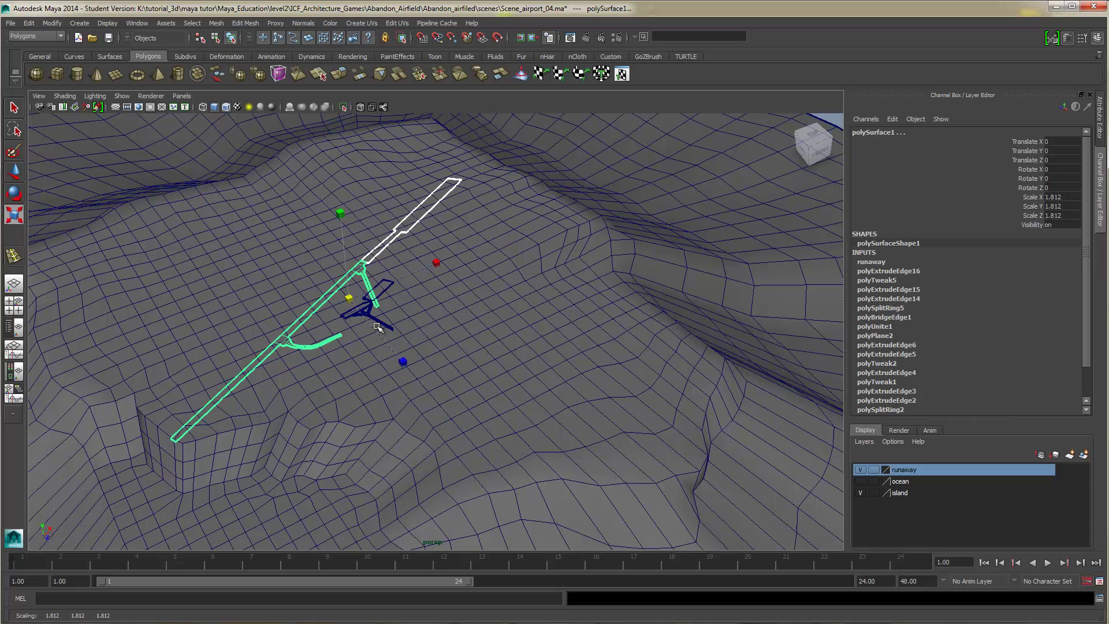
key("w")
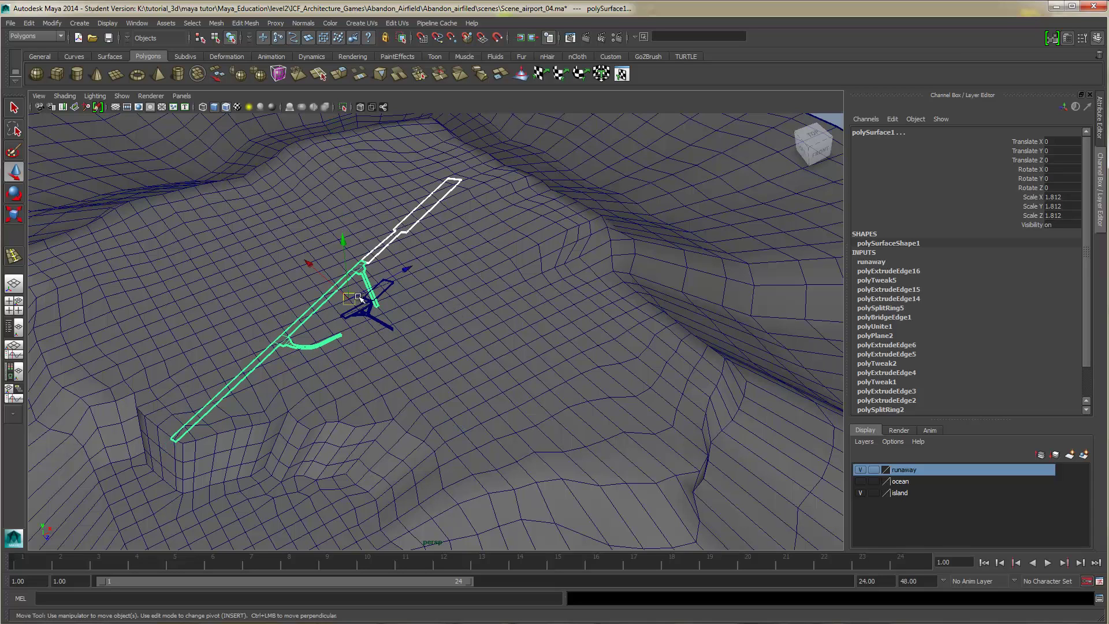
left_click_drag(366, 292, 335, 276)
Select both aprons and the branching taxiway together and scale them up uniformly, bringing the aprons to about 1.26
scroll(381, 322, "up", 3)
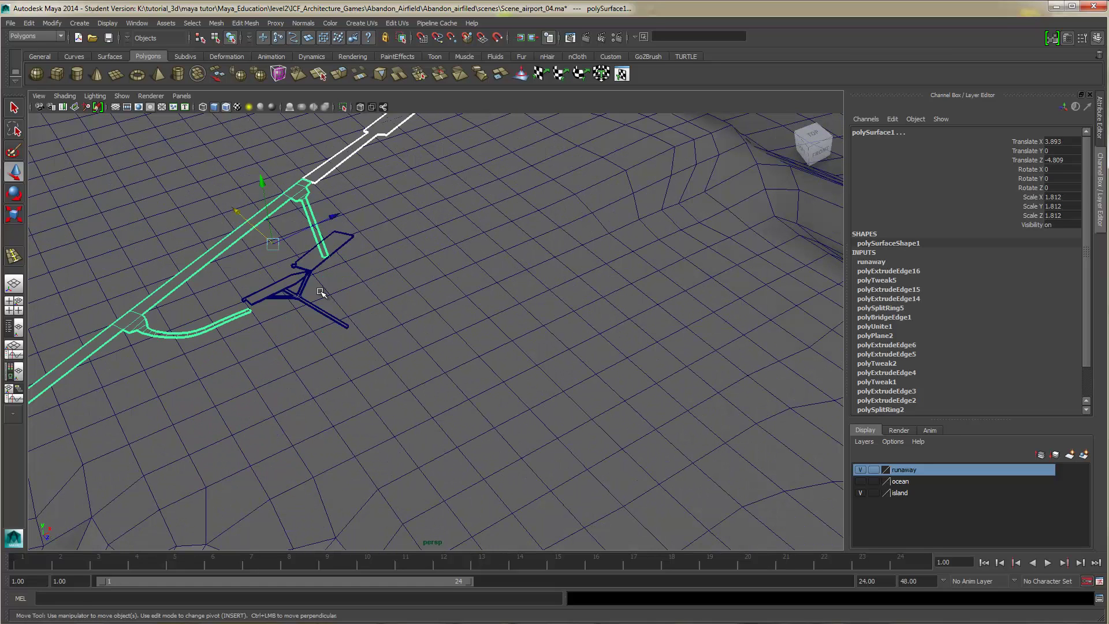
left_click(298, 282)
left_click(316, 306, "shift")
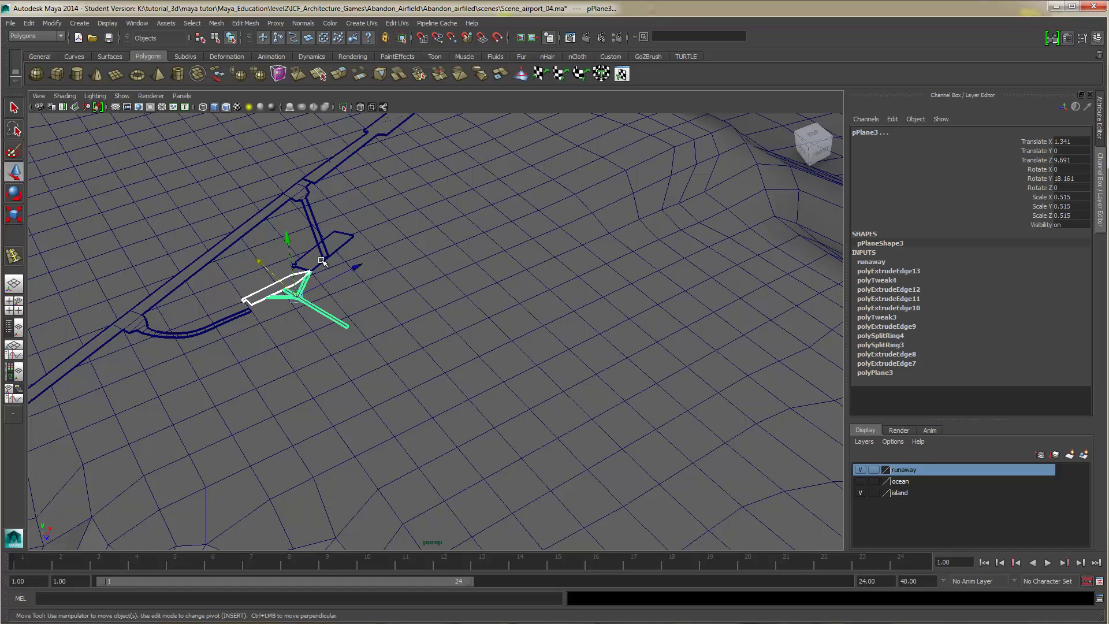
left_click(320, 264)
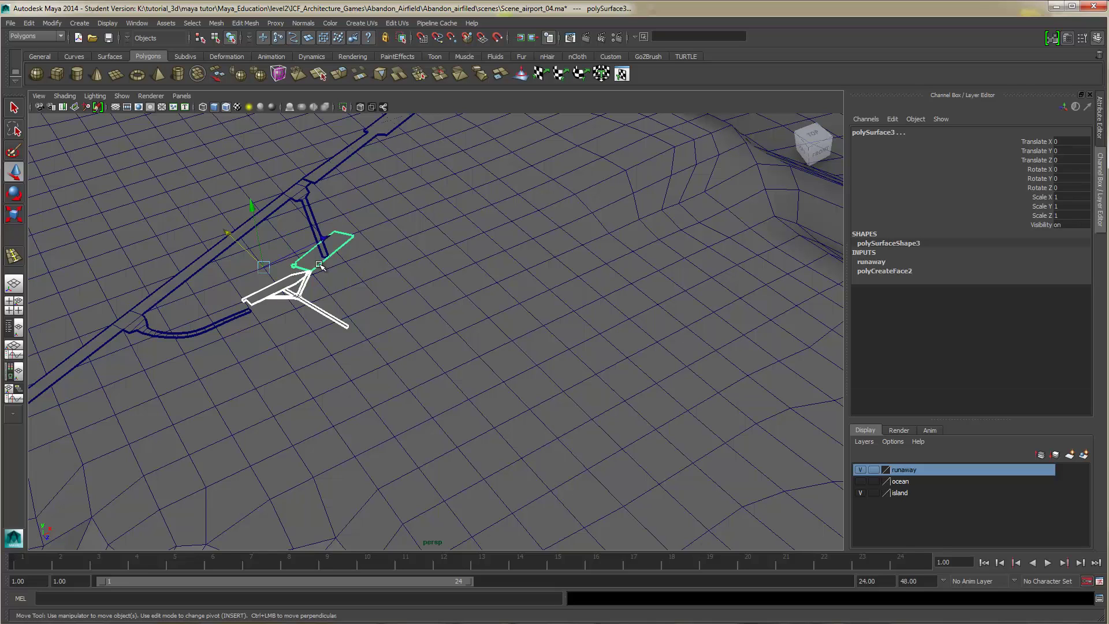
key("r")
left_click_drag(263, 267, 327, 315)
Move the branching taxiway outward from the aprons to about Translate X 1.76 and Z 13.14
left_click(322, 315)
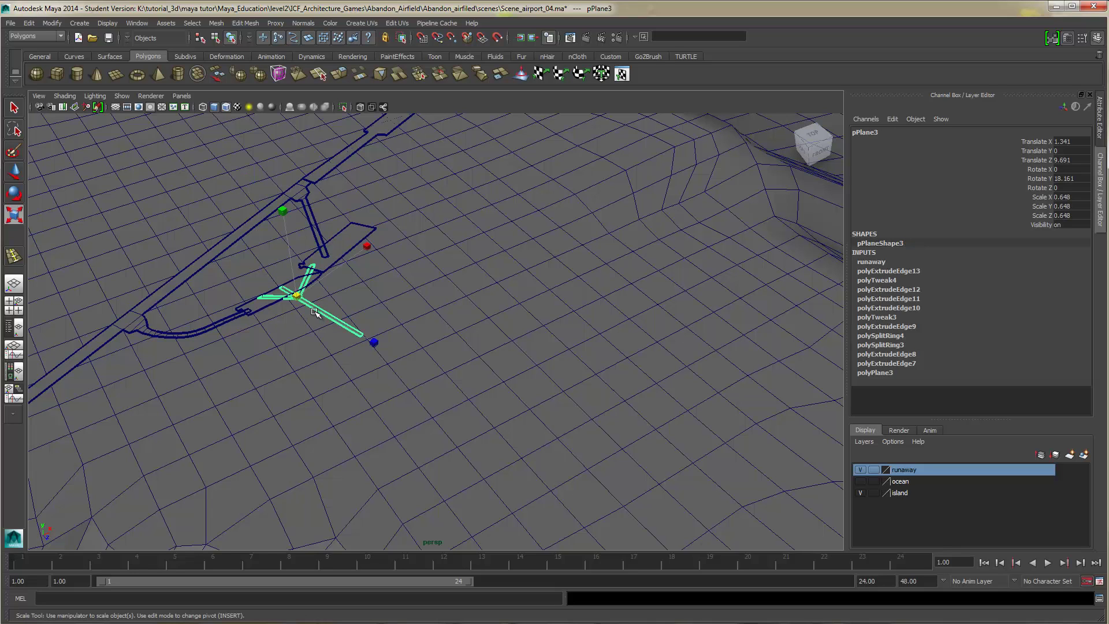
key("w")
left_click_drag(284, 285, 286, 291)
Shift the pointed apron slightly toward its connecting taxiway and move the rectangular apron beside the end of the straight connecting taxiway
scroll(301, 305, "up", 3)
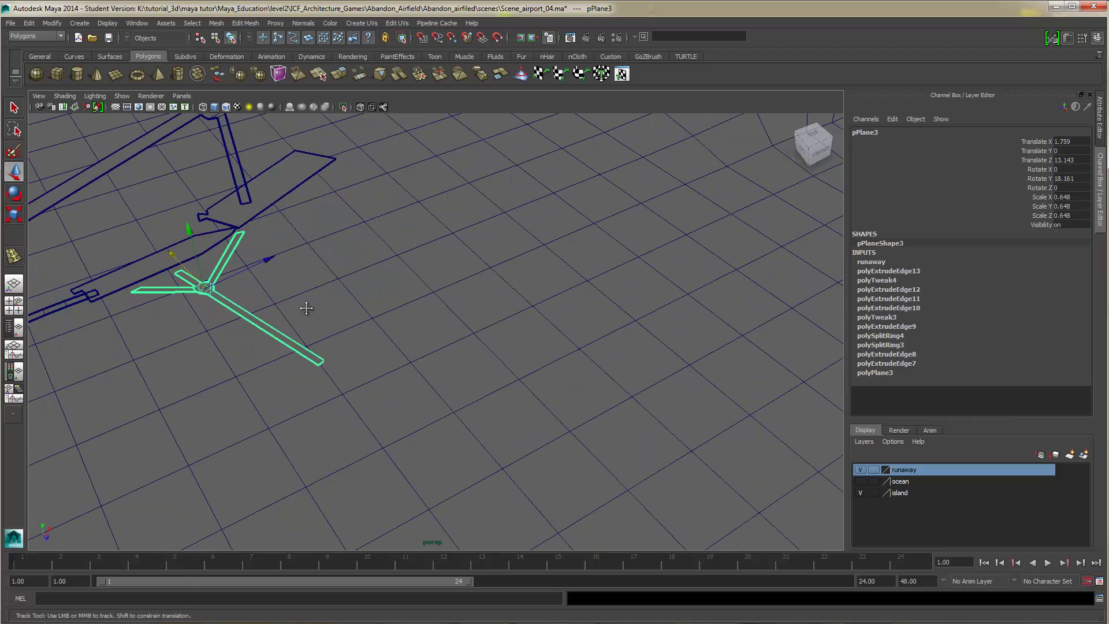
middle_click_drag(307, 310, 386, 397, "alt")
left_click(289, 431)
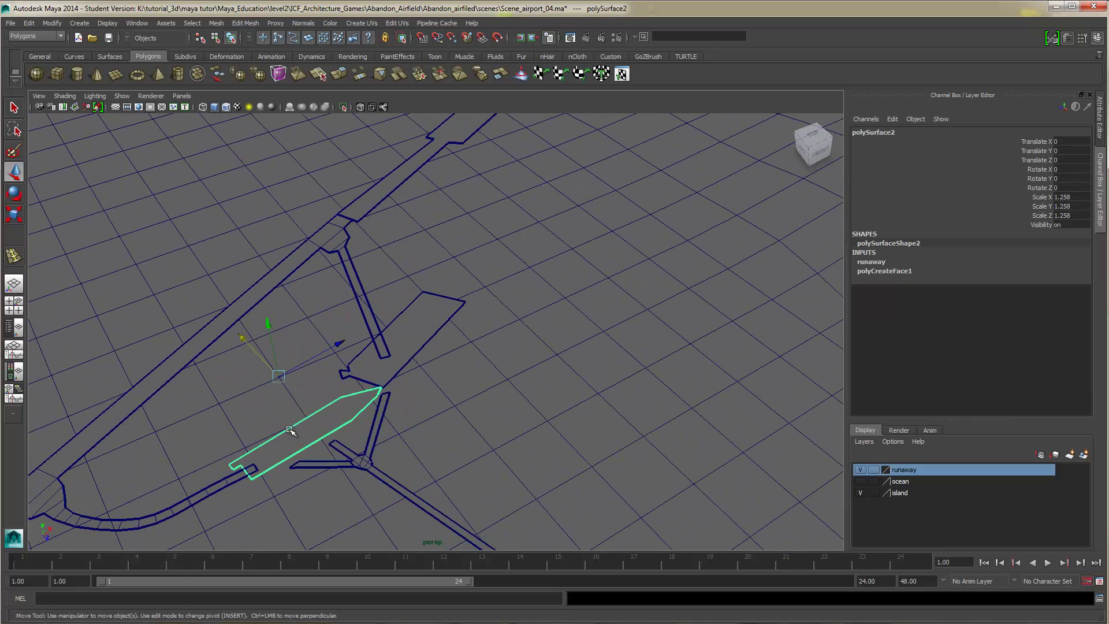
left_click(290, 401, "shift")
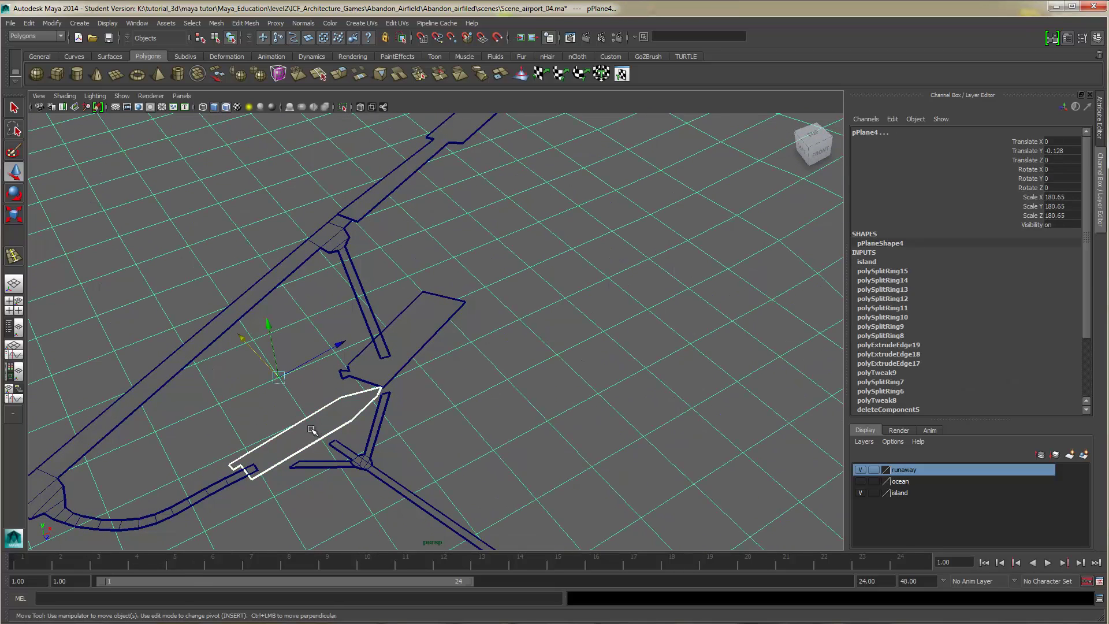
key("ctrl+z")
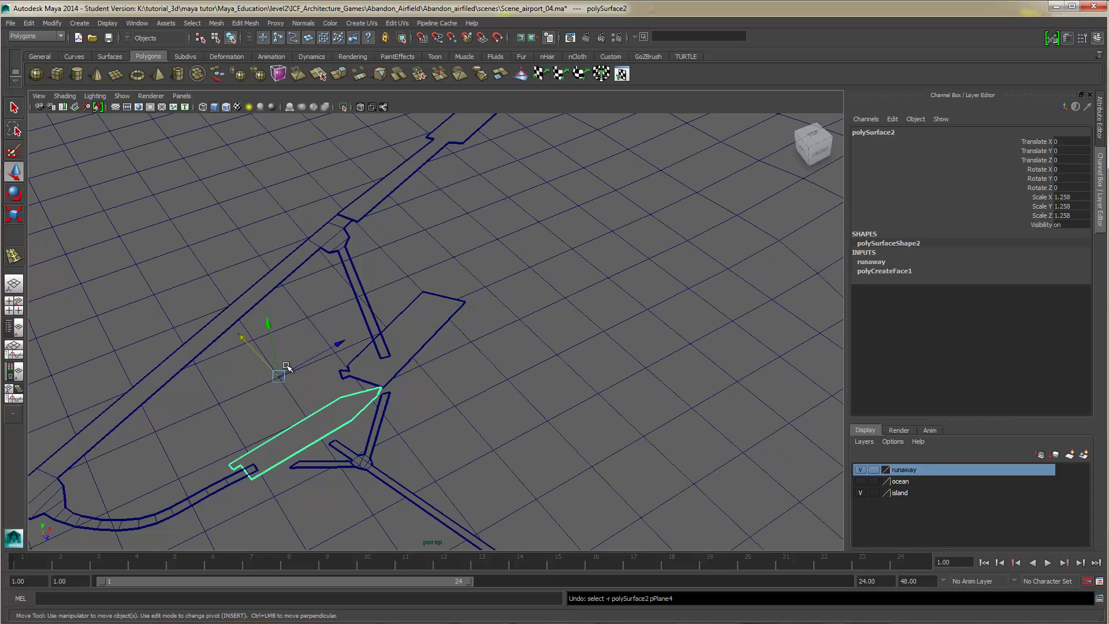
left_click_drag(290, 369, 299, 368)
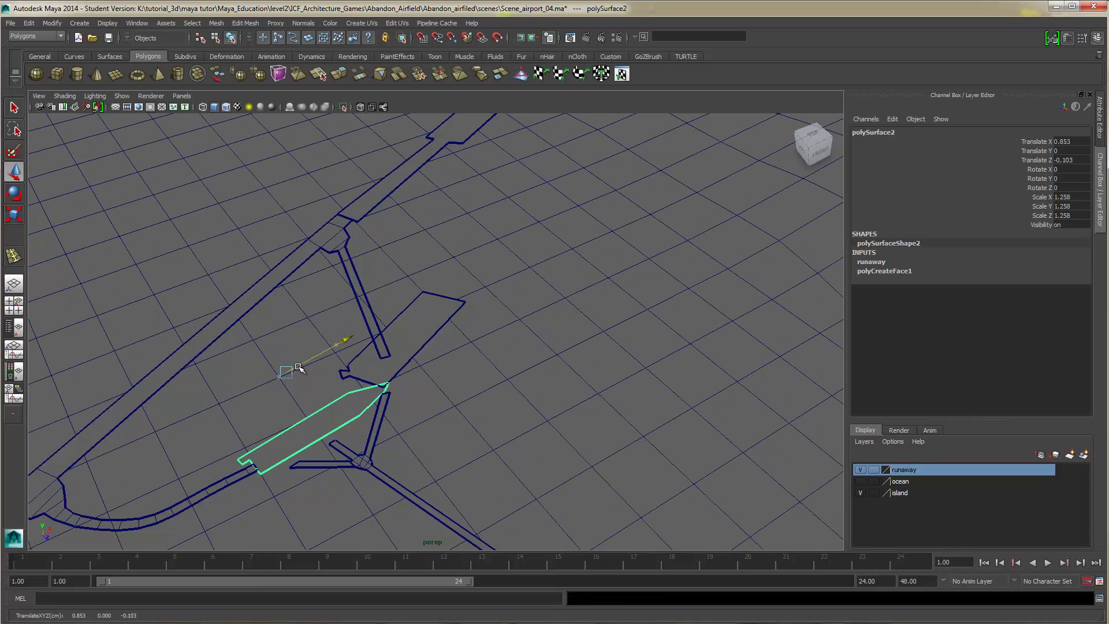
left_click(408, 362)
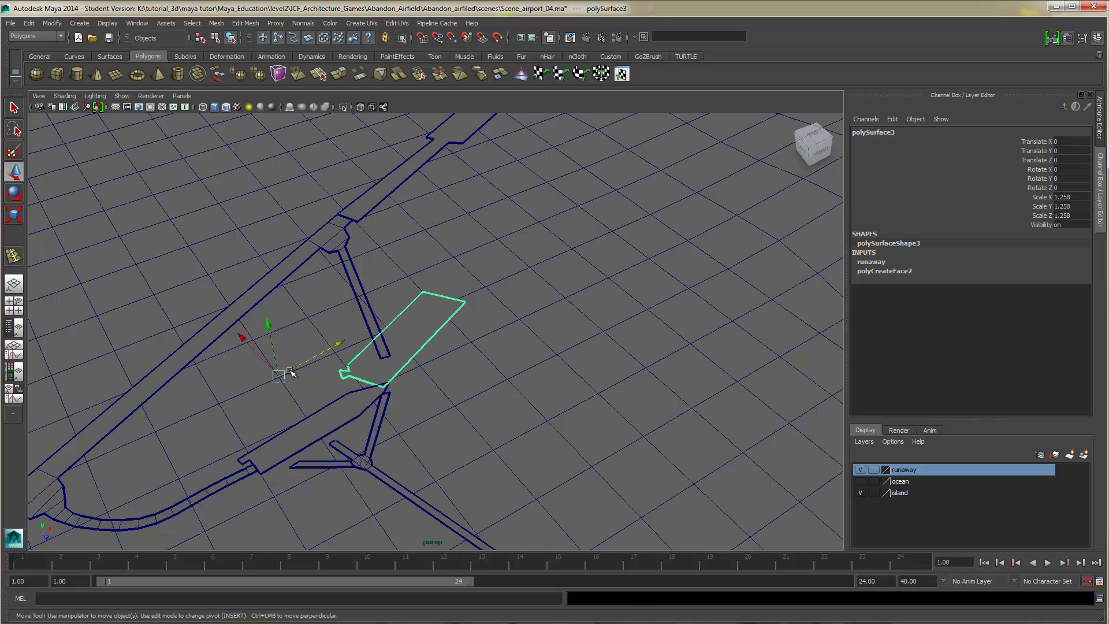
left_click_drag(293, 368, 317, 329)
Scale the pointed apron uniformly to about 1.74 and move it between the ends of the two connecting taxiways
left_click(355, 418)
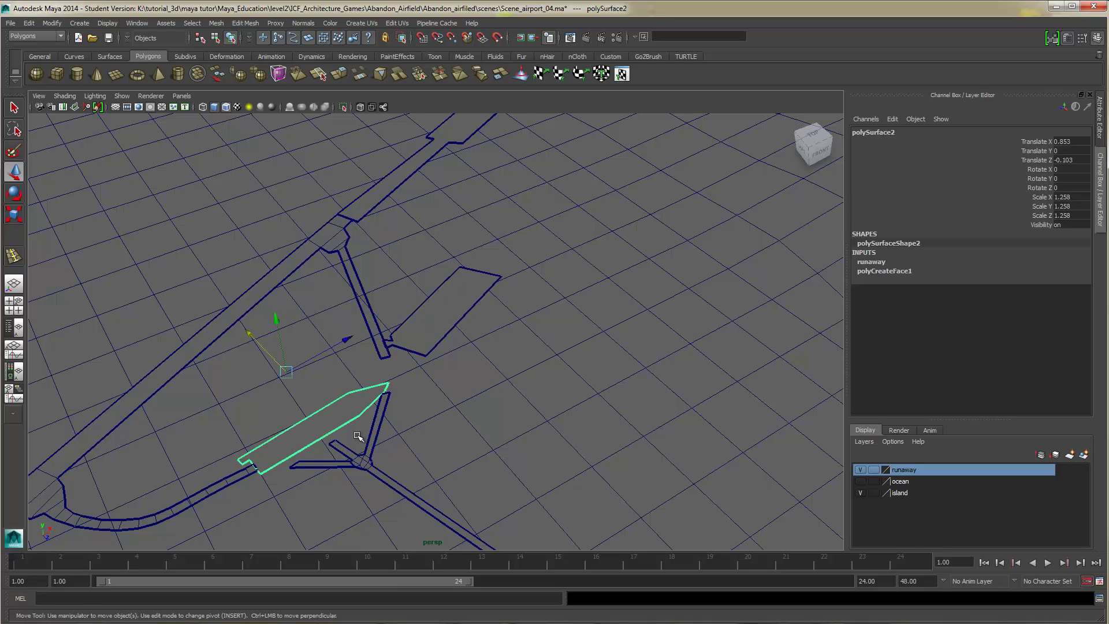
scroll(358, 436, "down", 3)
key("r")
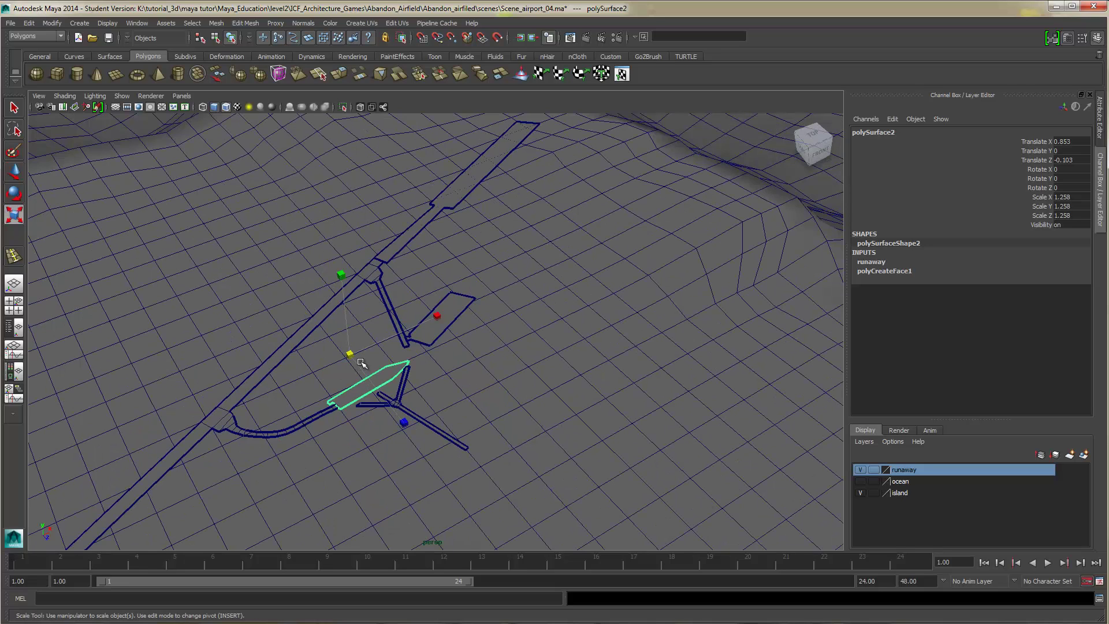
left_click_drag(350, 353, 390, 439)
key("w")
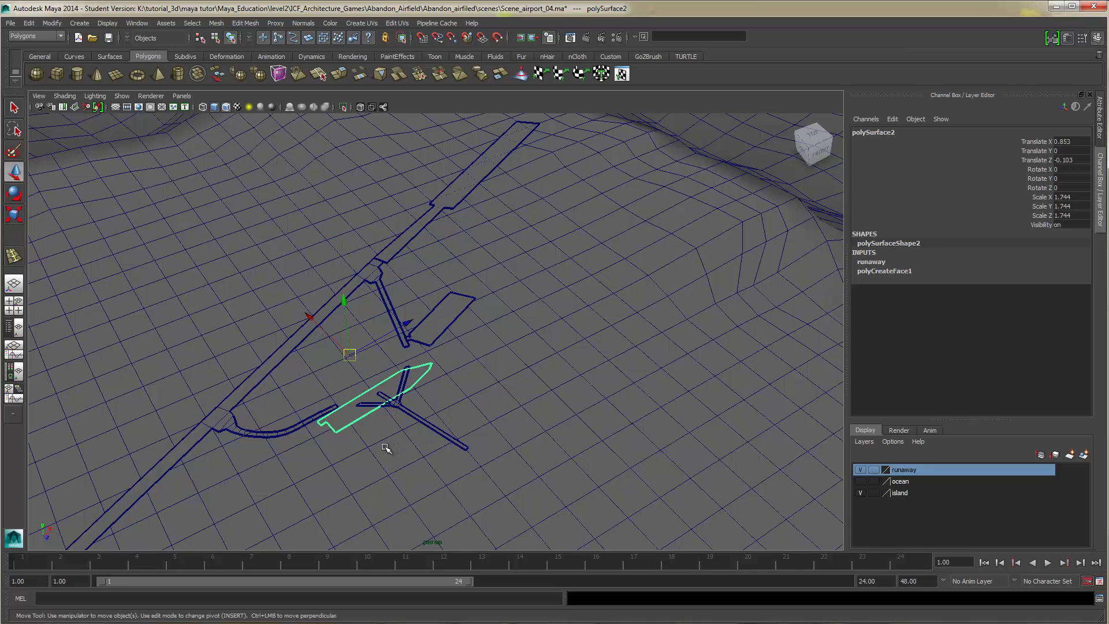
left_click_drag(361, 347, 342, 325)
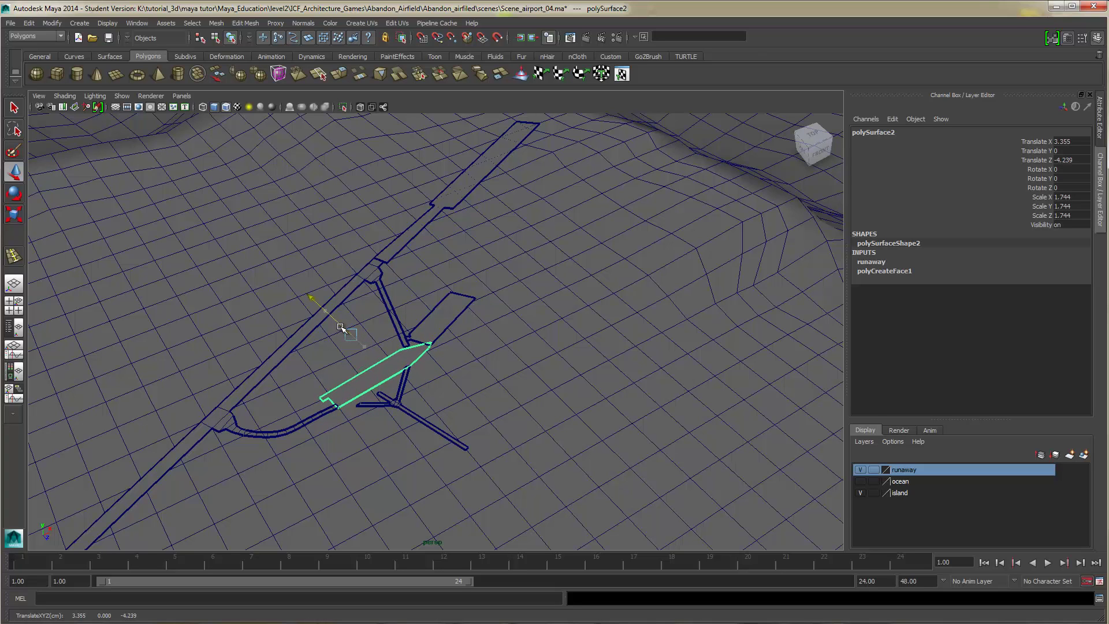
Scale the branching taxiway uniformly to about 0.75 and move it against the pointed apron's outer edge
scroll(413, 406, "up", 3)
scroll(412, 405, "up", 3)
left_click(361, 459)
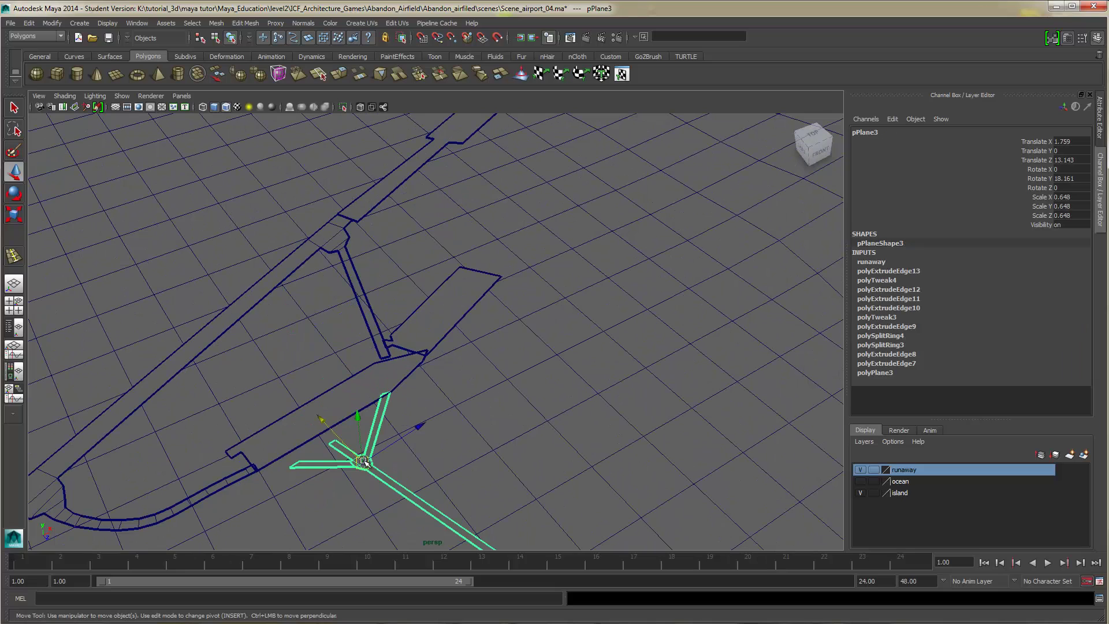
key("r")
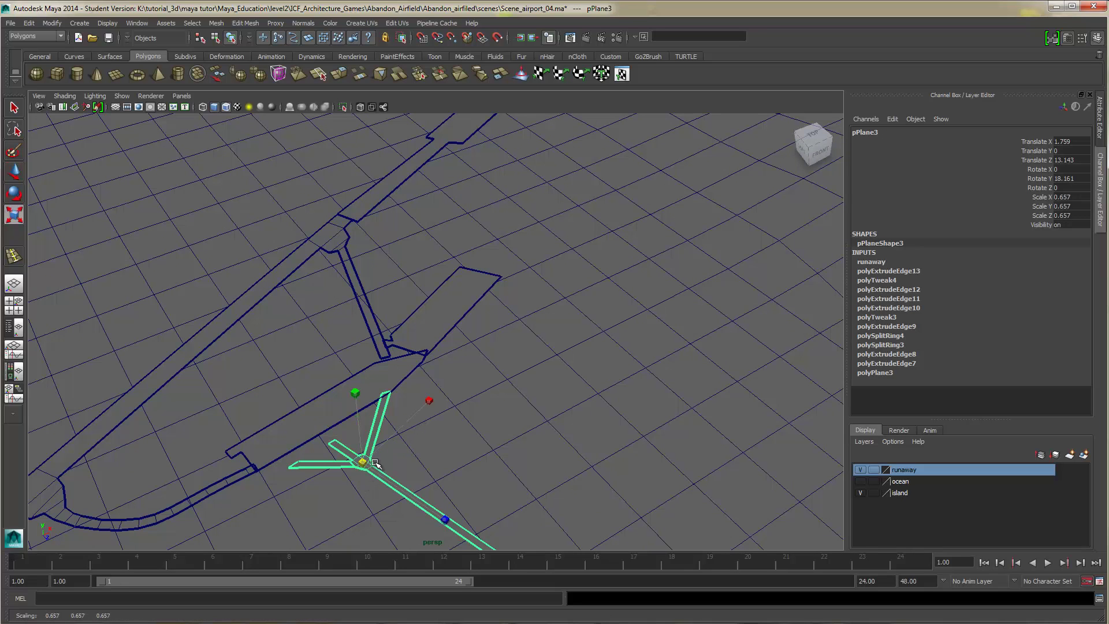
left_click_drag(363, 462, 461, 472)
key("w")
Rotate the branching taxiway to about 13 degrees around Y and nudge it so its arms meet the pointed apron
key("e")
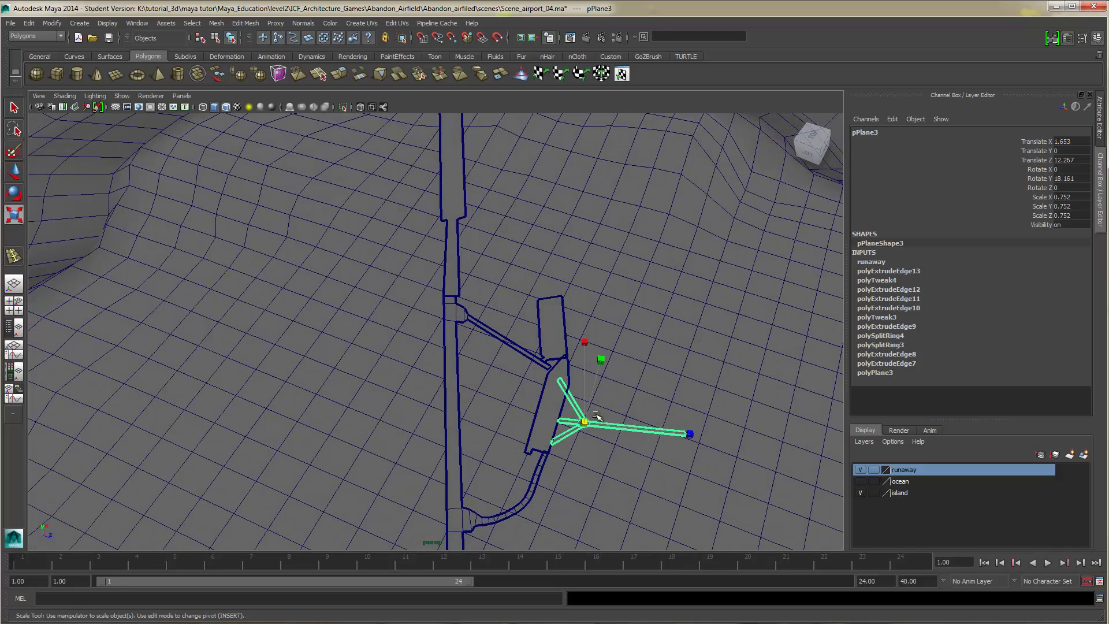
left_click_drag(671, 486, 661, 492)
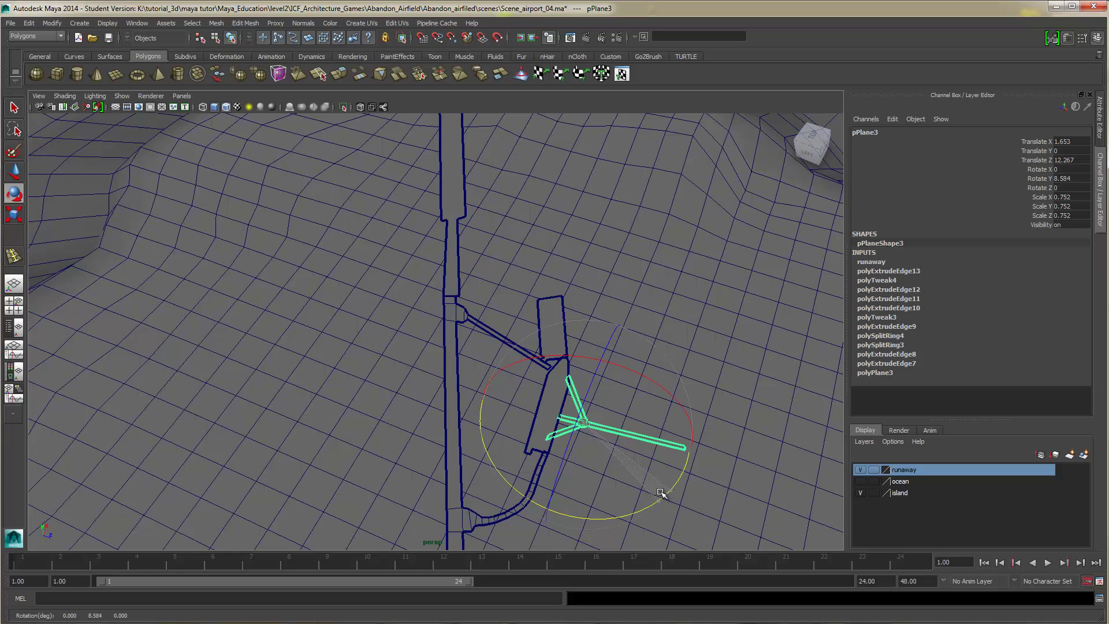
key("w")
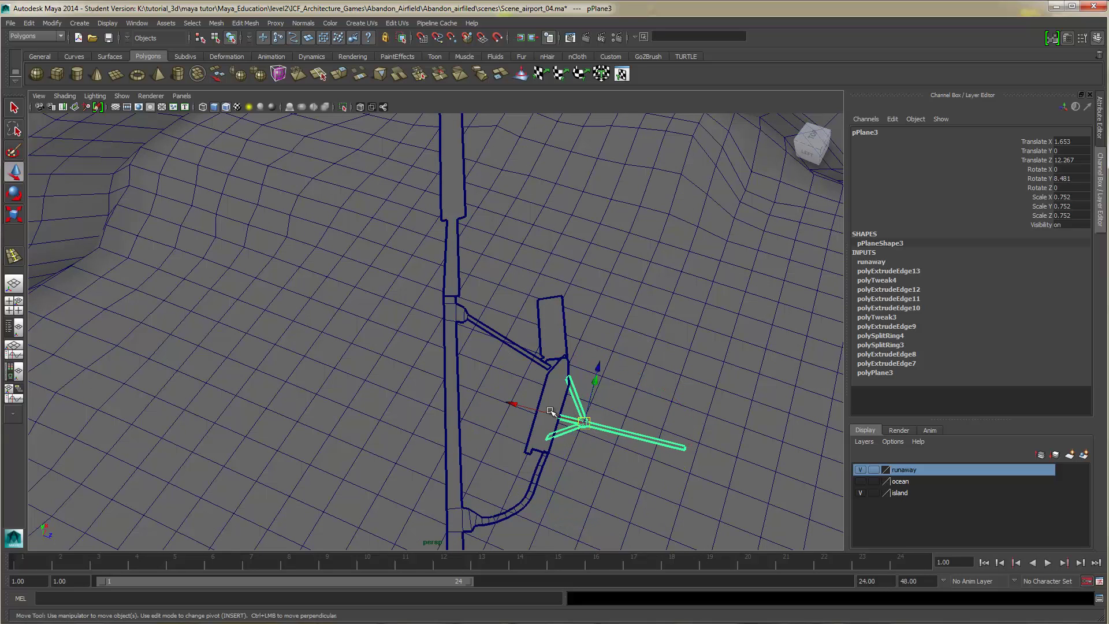
left_click_drag(541, 411, 542, 407)
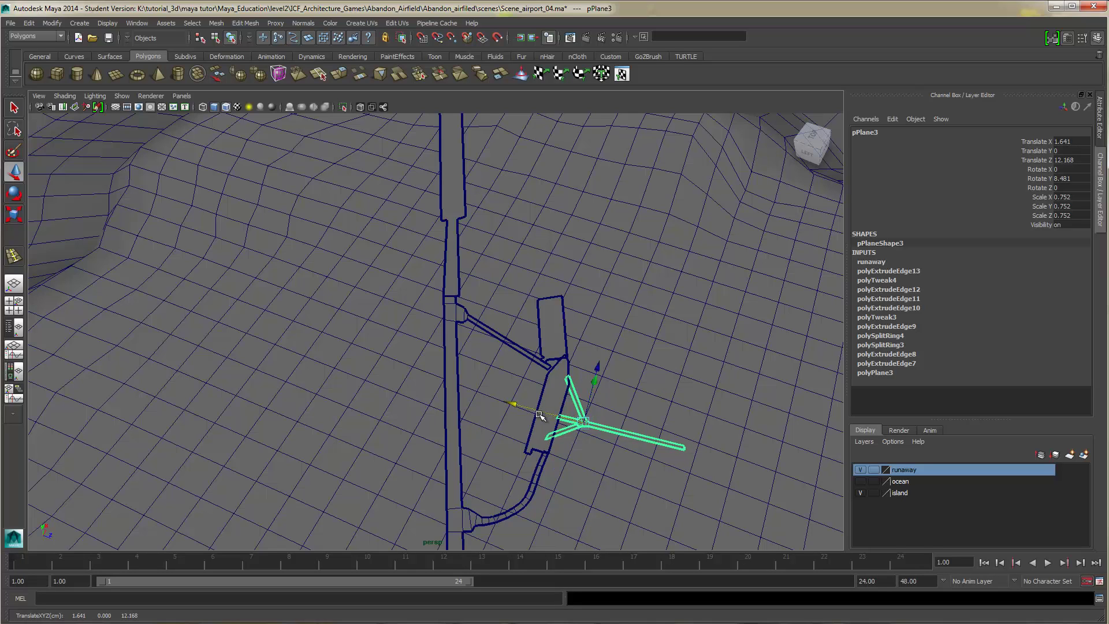
key("r")
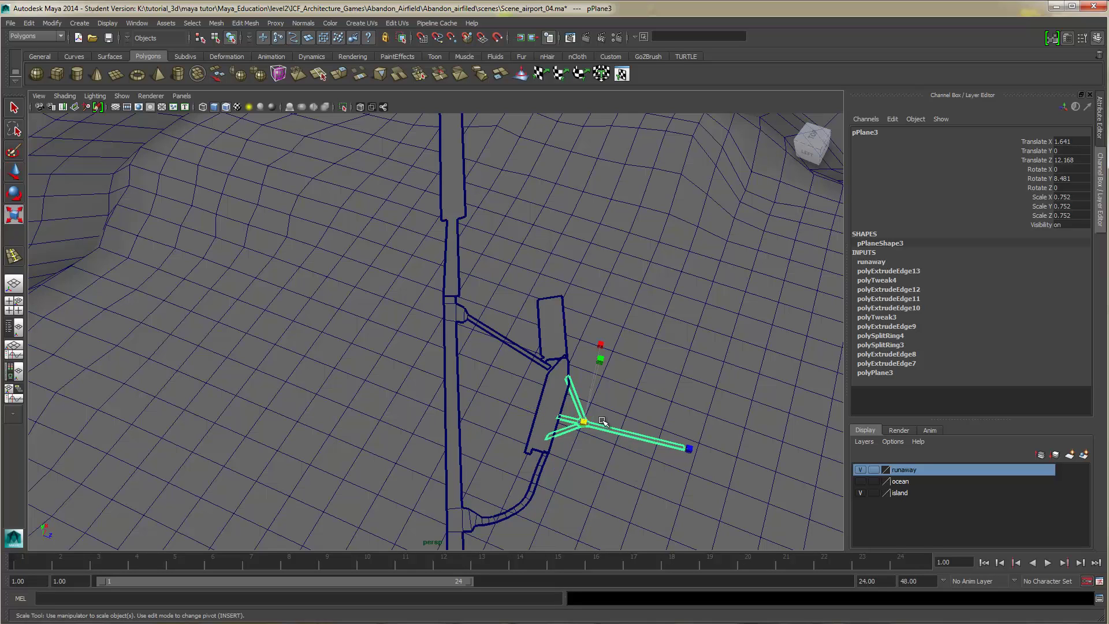
key("e")
left_click_drag(585, 517, 593, 515)
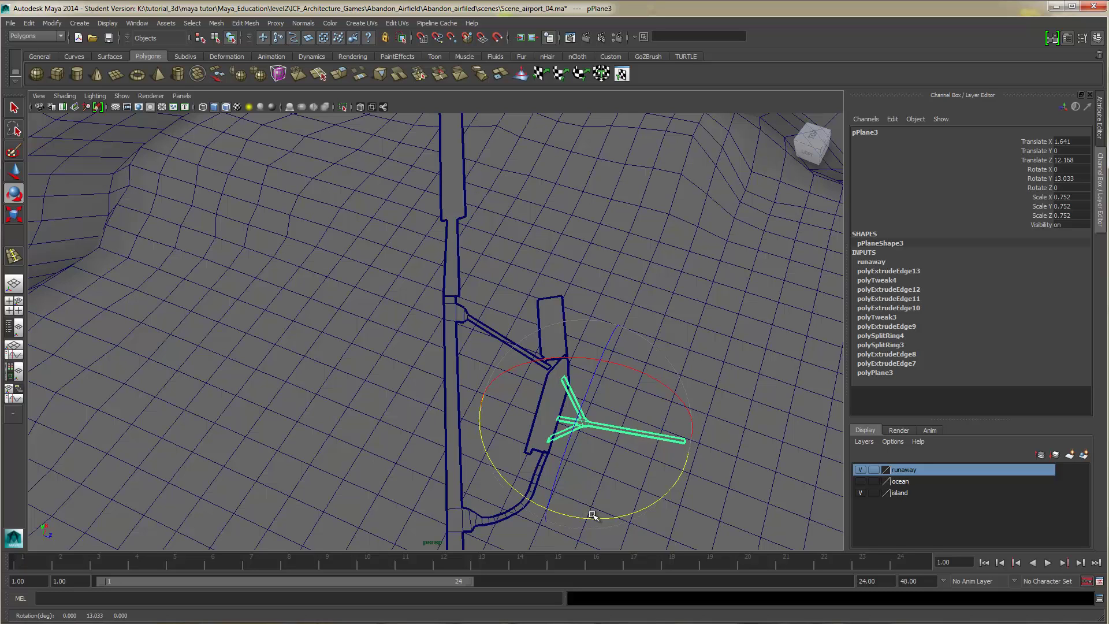
key("w")
left_click_drag(556, 415, 559, 416)
Enlarge the branching taxiway uniformly to about 0.93 and pull it back slightly from the pointed apron
left_click_drag(628, 464, 461, 396, "alt")
scroll(429, 418, "up", 4)
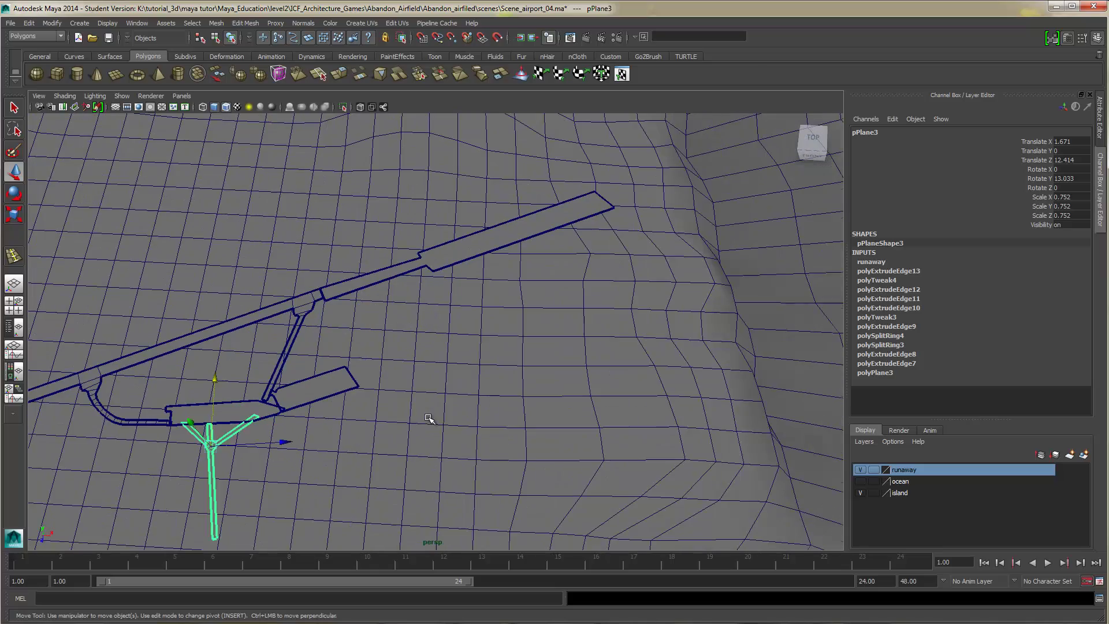
left_click_drag(419, 426, 495, 391, "alt")
scroll(495, 391, "up", 3)
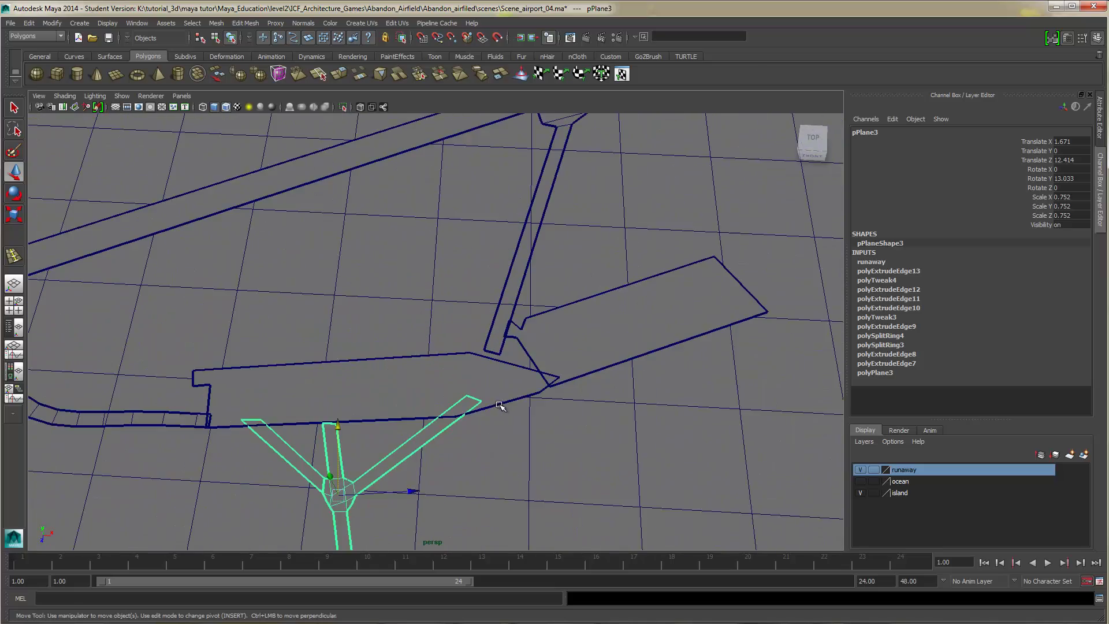
middle_click_drag(500, 403, 517, 374, "alt")
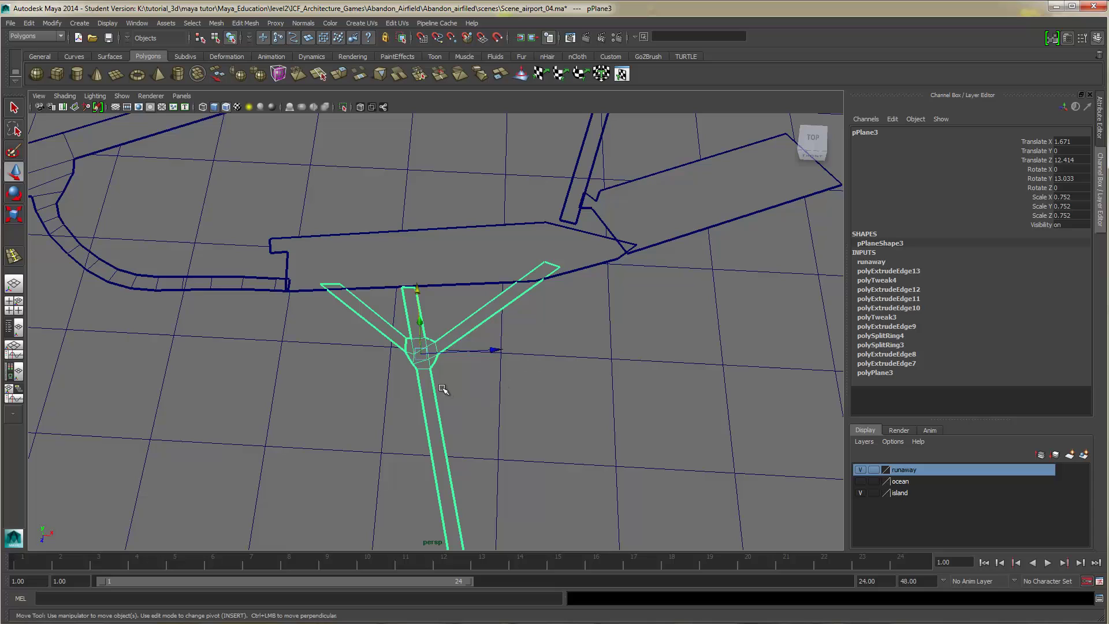
key("r")
left_click_drag(422, 354, 511, 391)
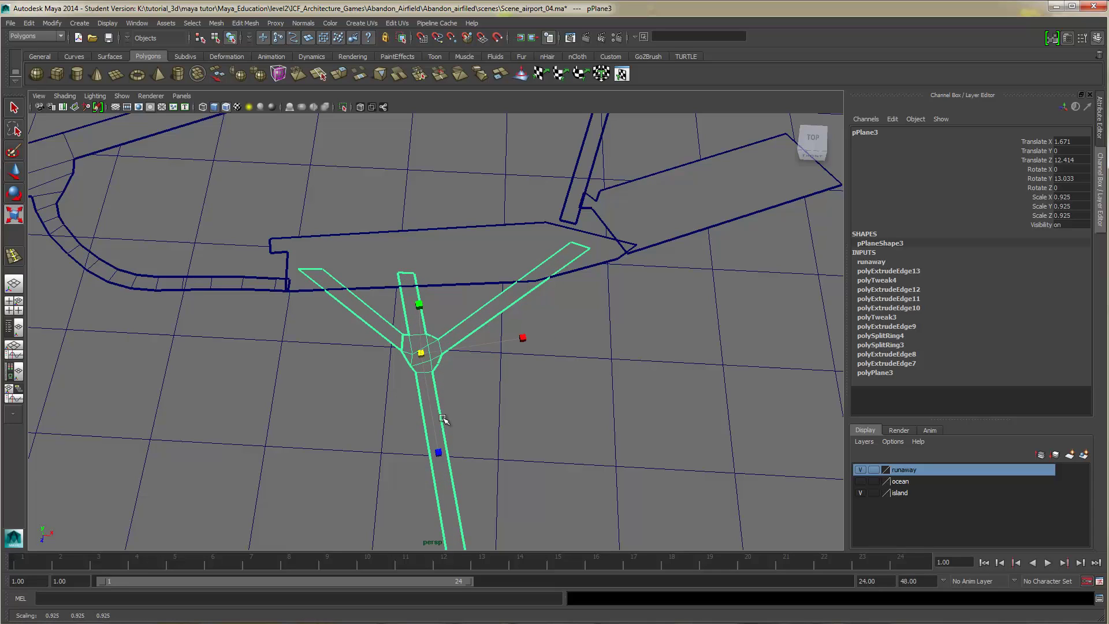
key("w")
left_click_drag(418, 290, 419, 302)
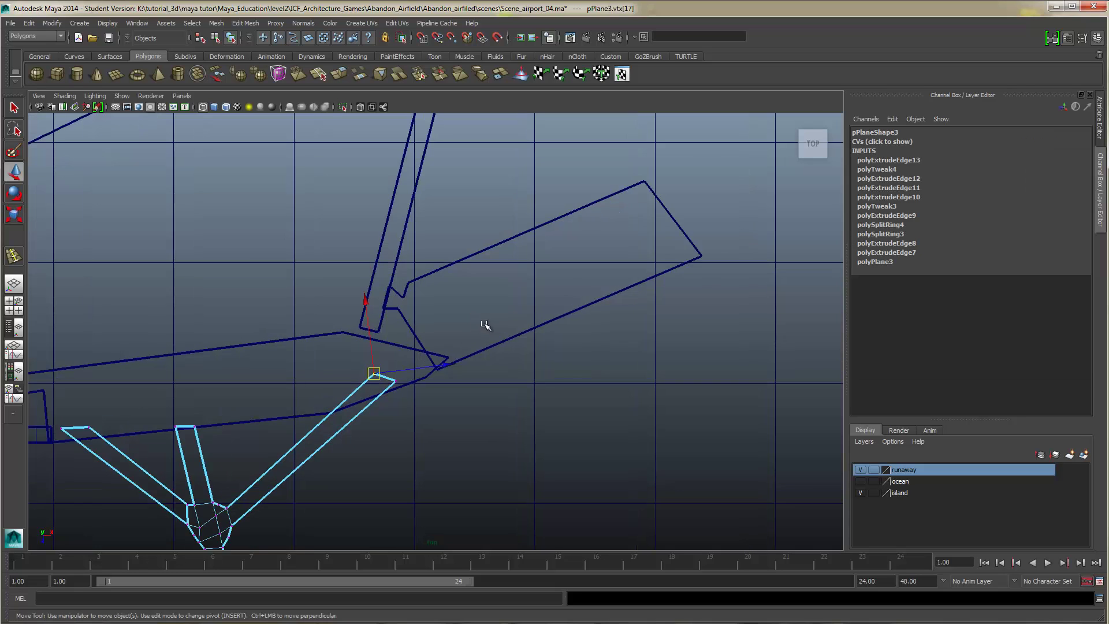
Move the end vertices of the branching taxiway's longer angled arm onto the pointed apron's outer edge
scroll(485, 324, "up", 3)
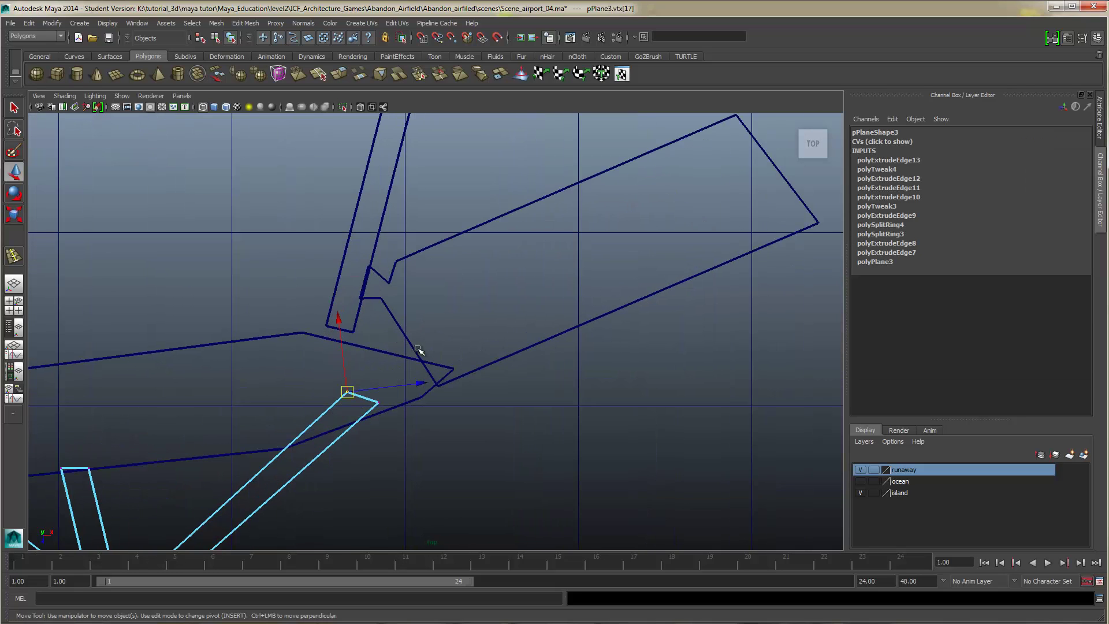
left_click_drag(452, 315, 409, 361)
left_click(479, 323)
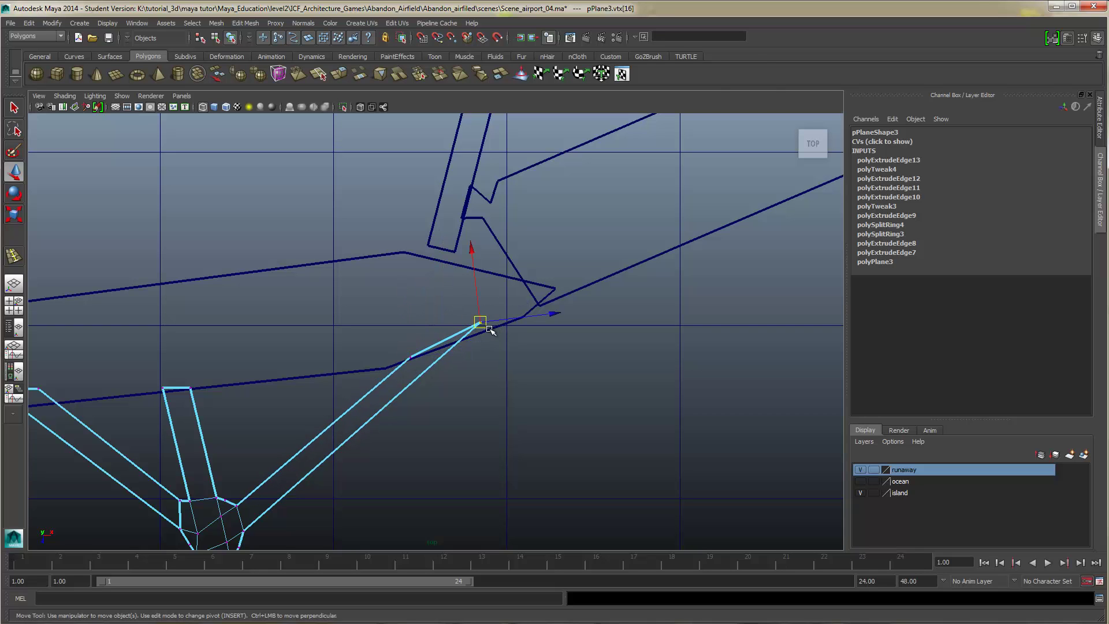
mouse_move(479, 324)
left_mouse_down()
mouse_move(474, 340)
mouse_move(475, 329)
left_mouse_up()
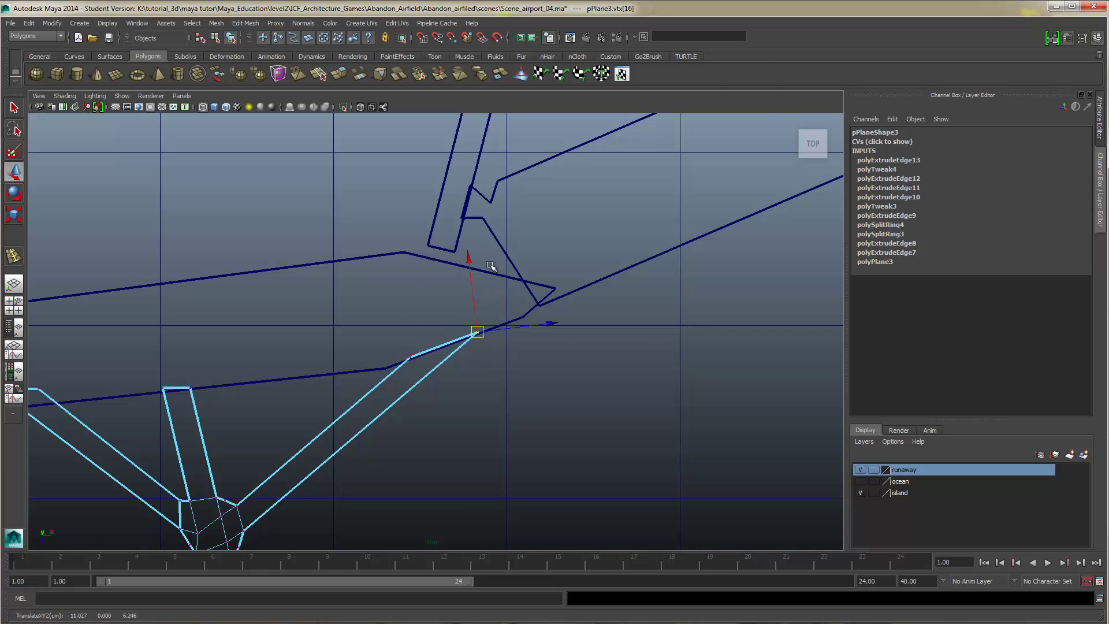
Move the end vertices of the straight connecting taxiway onto the pointed apron's inner edge
middle_click_drag(484, 265, 474, 319, "alt")
right_click_drag(428, 300, 421, 289)
left_click_drag(405, 285, 443, 318)
left_click(443, 304)
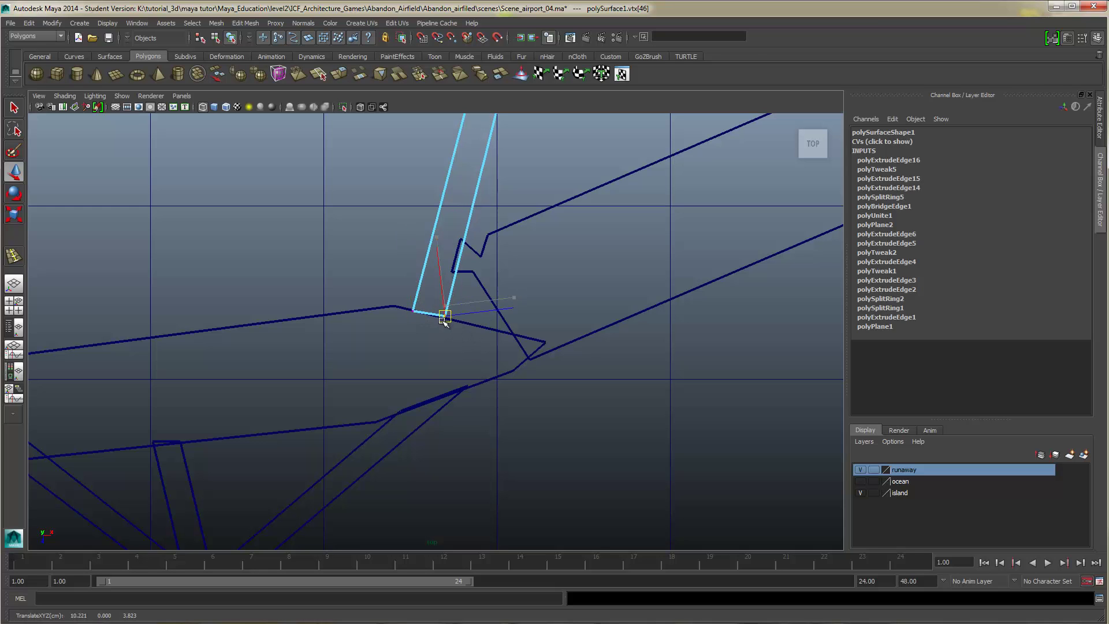
Move the two end vertices of the branching taxiway's shorter angled arm onto the pointed apron's lower edge
middle_click_drag(413, 245, 414, 336, "alt")
left_click(376, 335)
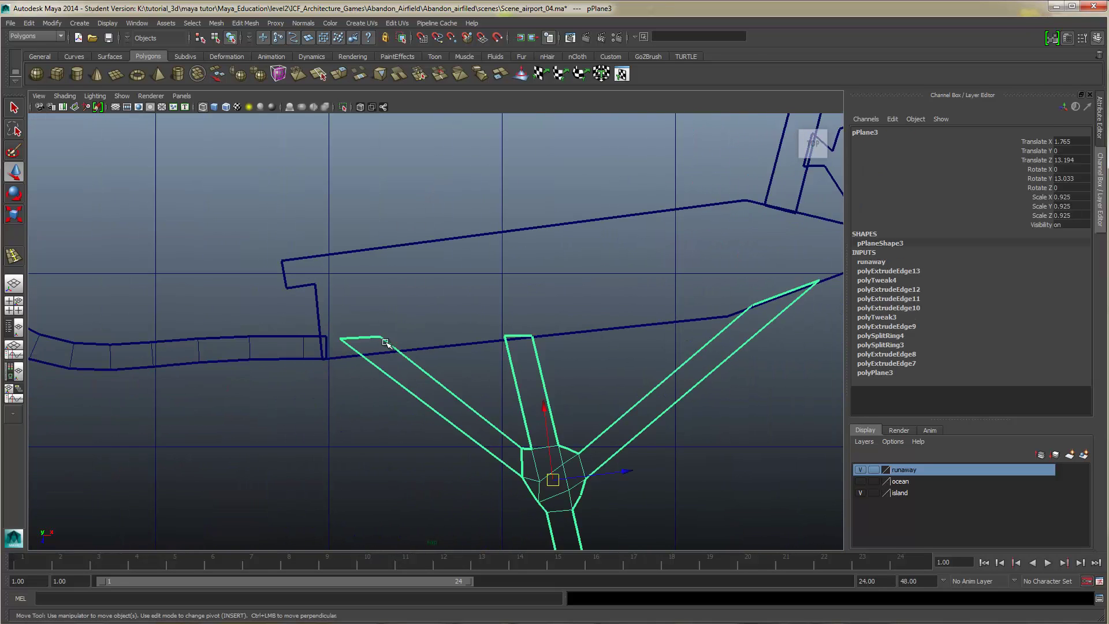
right_click_drag(376, 335, 323, 341)
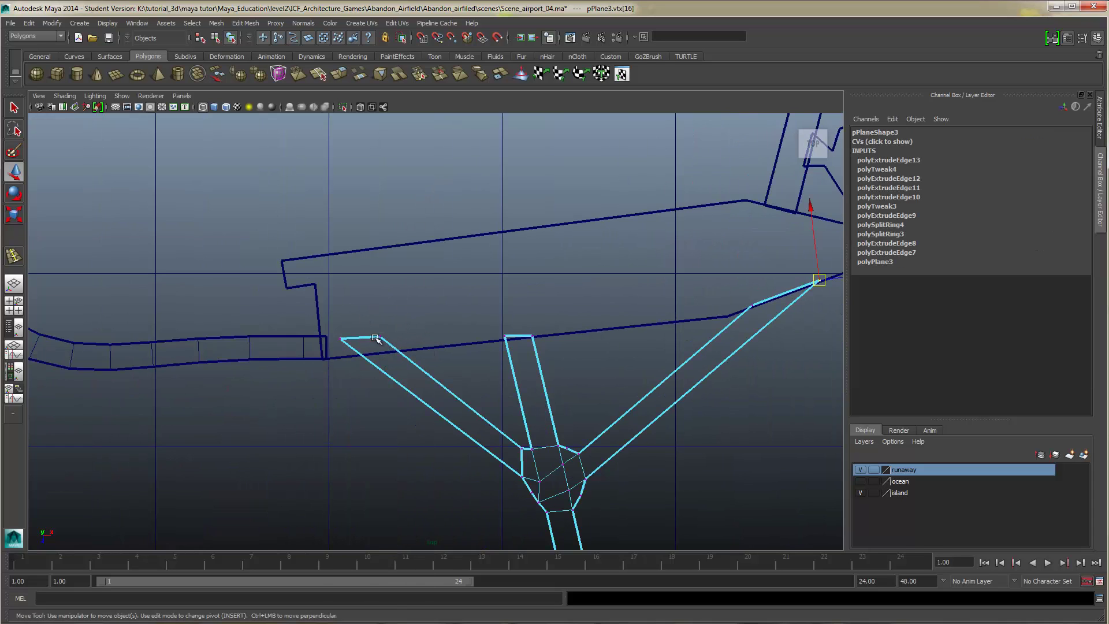
left_click_drag(391, 341, 390, 354)
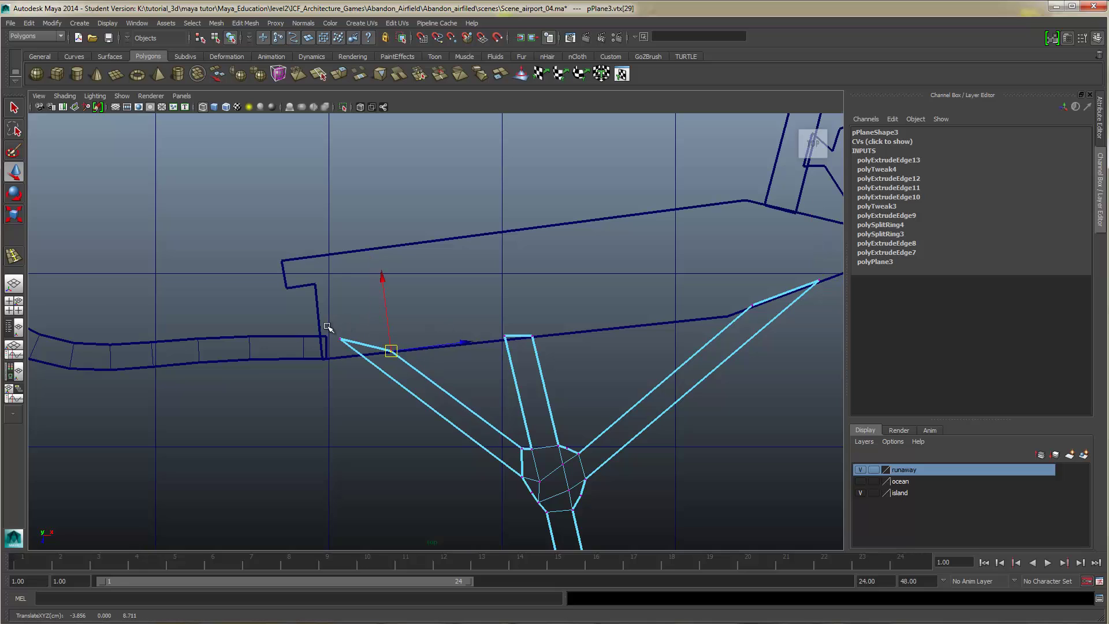
left_click_drag(324, 324, 350, 346)
middle_click_drag(440, 376, 450, 394)
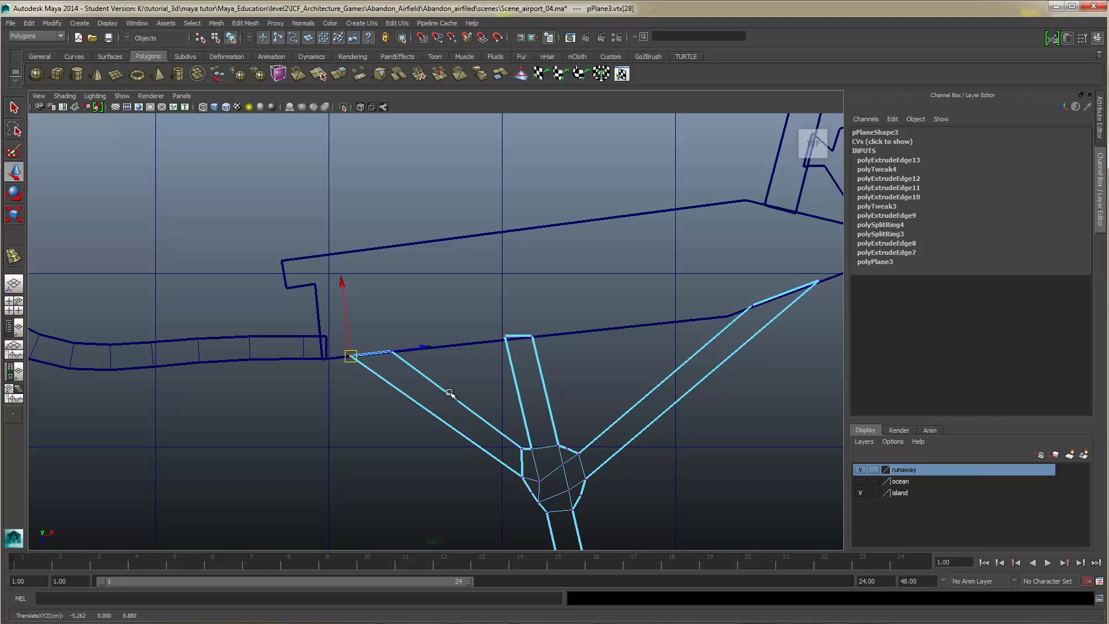
Align the curved taxiway's end vertices with the short end edge and corner of the pointed apron
left_click(325, 346)
mouse_move(323, 342)
right_mouse_down()
mouse_move(322, 318)
mouse_move(324, 342)
right_mouse_up()
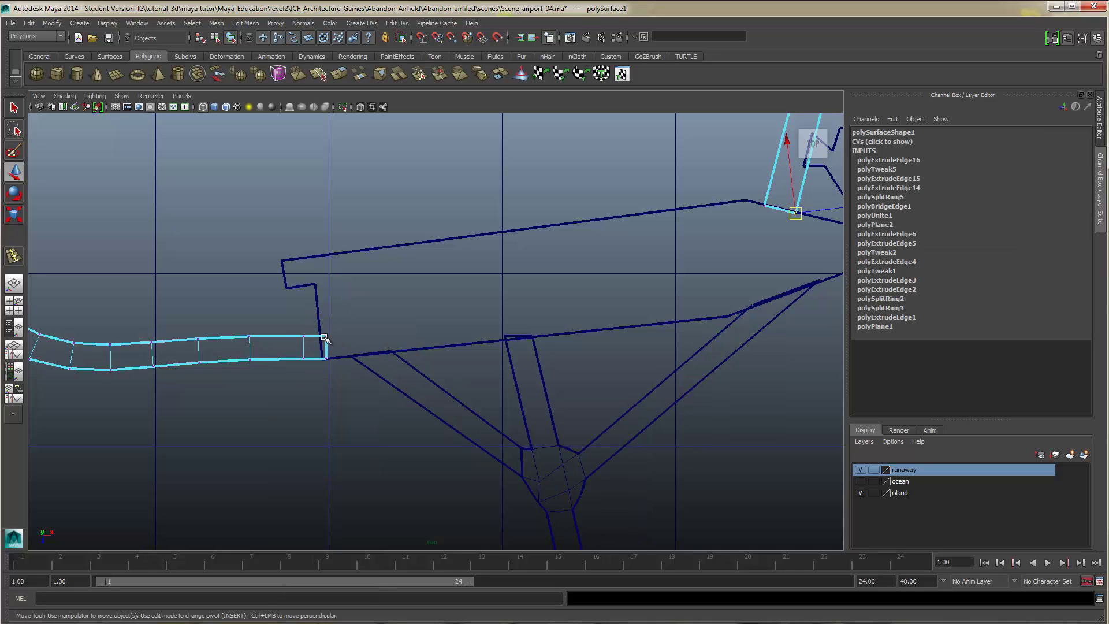
left_click_drag(321, 328, 342, 355)
left_click(327, 360)
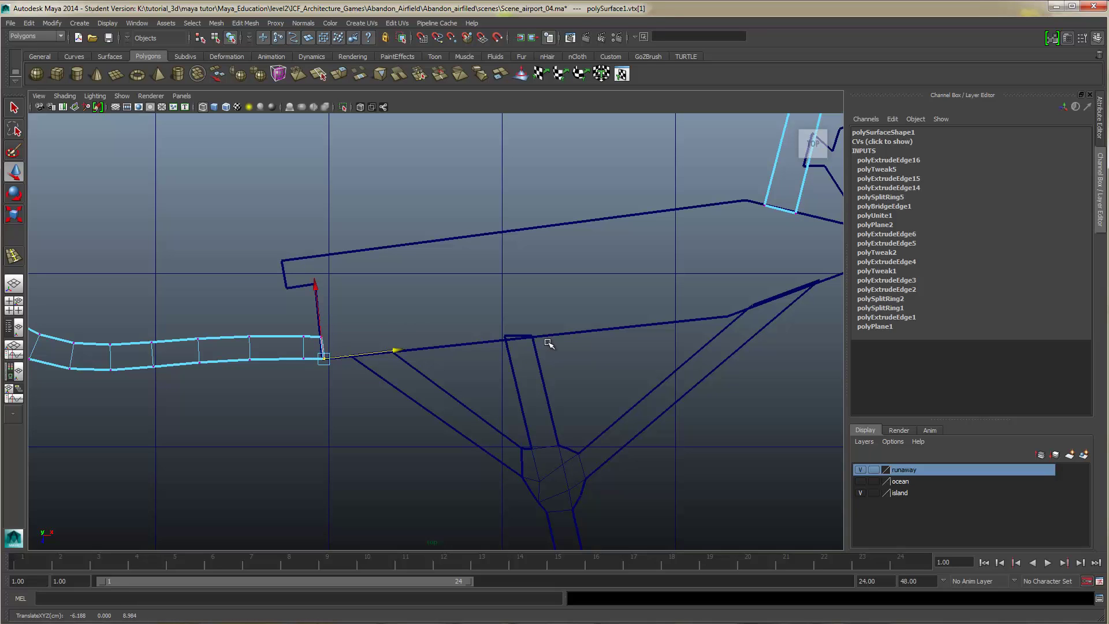
Adjust the outer end vertex of the branching taxiway's middle arm against the pointed apron's lower edge
left_click(507, 338)
right_click_drag(508, 336, 511, 336)
left_click(506, 340)
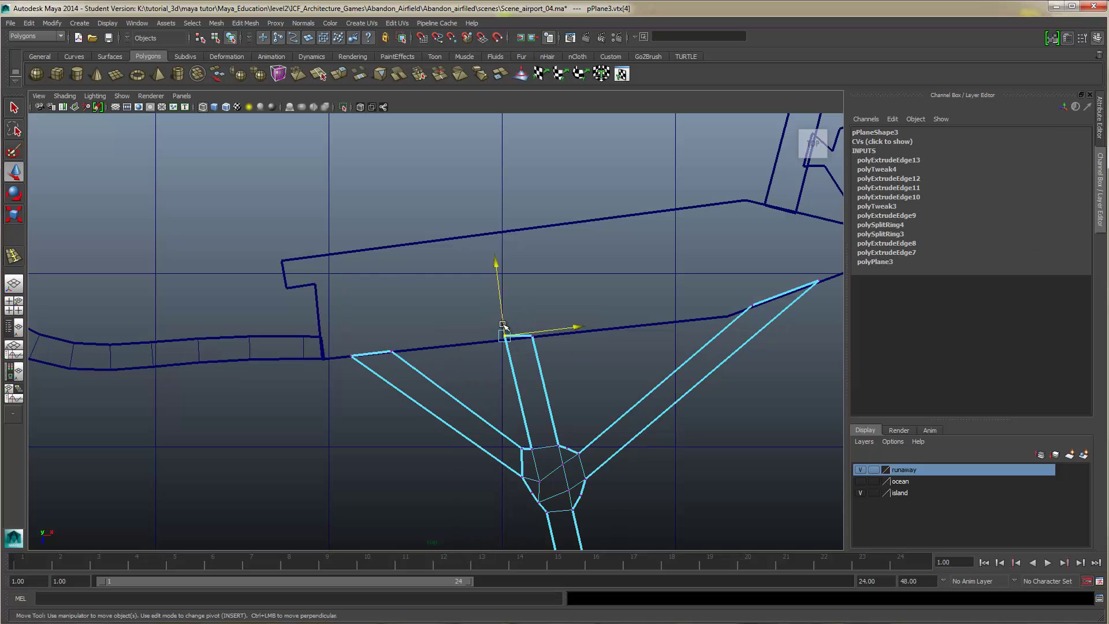
left_click(503, 328)
Widen the main runway by moving its outer vertices outward at the far end and at the curved taxiway junction
scroll(434, 338, "down", 6)
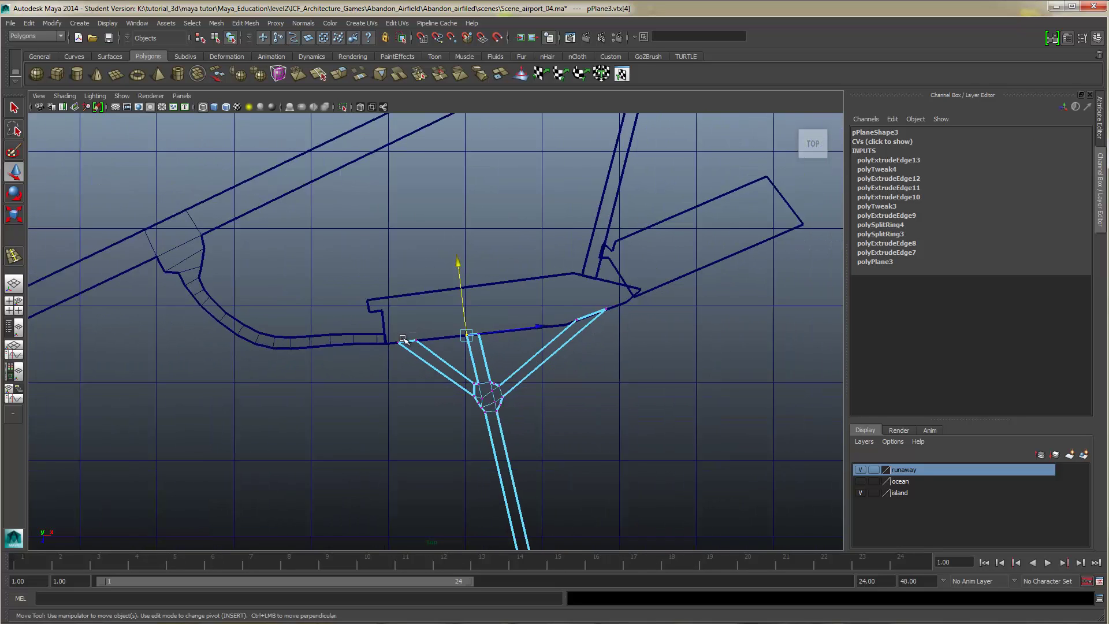
scroll(404, 318, "down", 3)
scroll(455, 416, "down", 10)
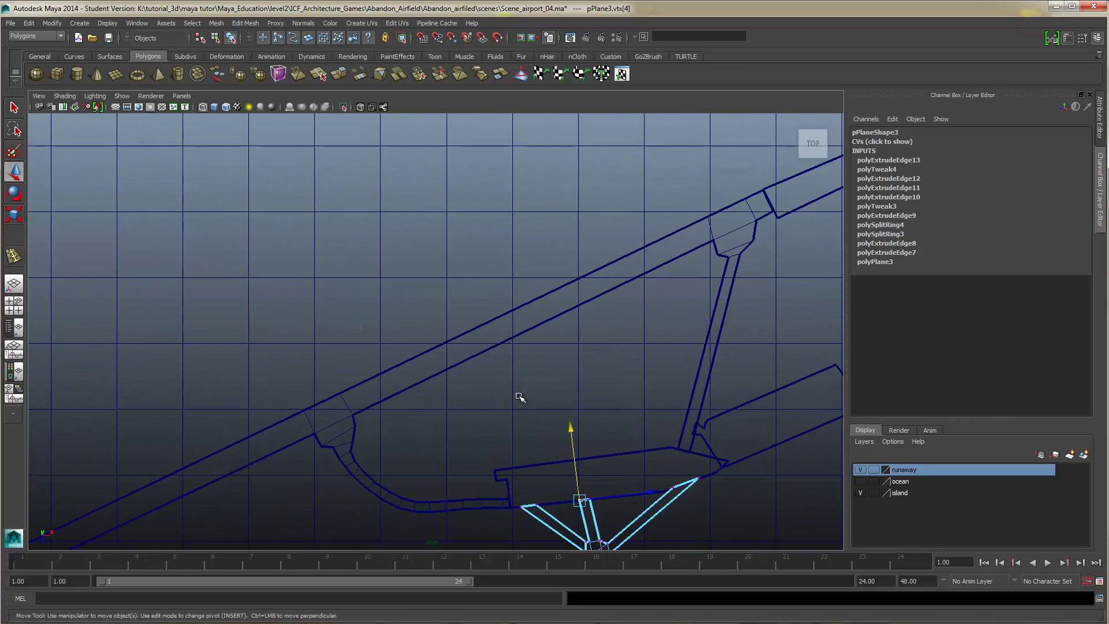
scroll(518, 393, "down", 1)
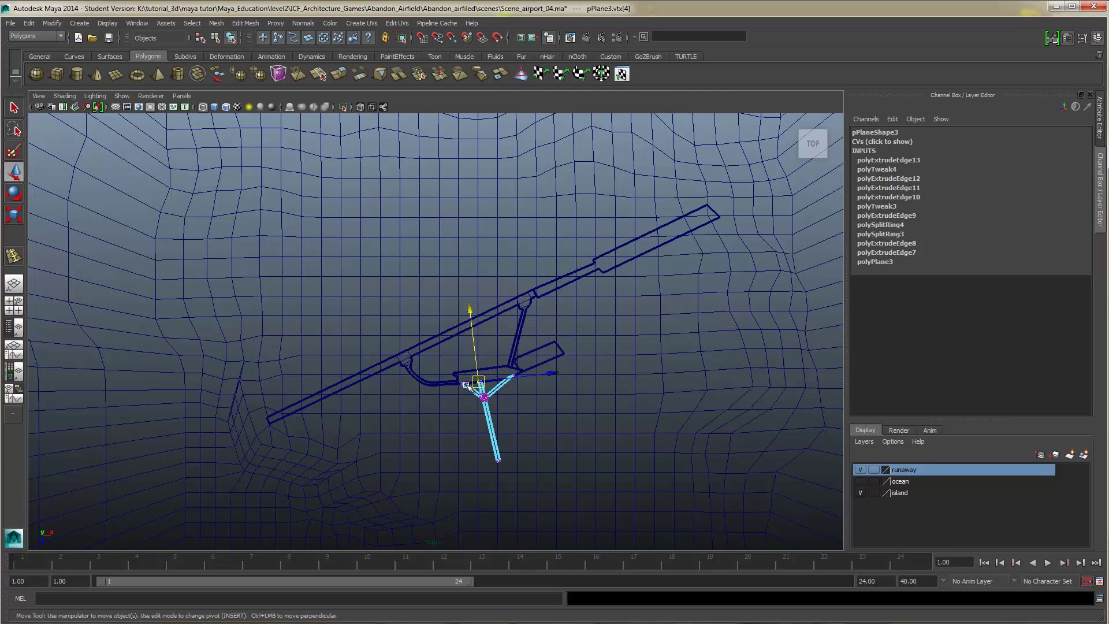
left_click_drag(466, 384, 478, 365, "alt")
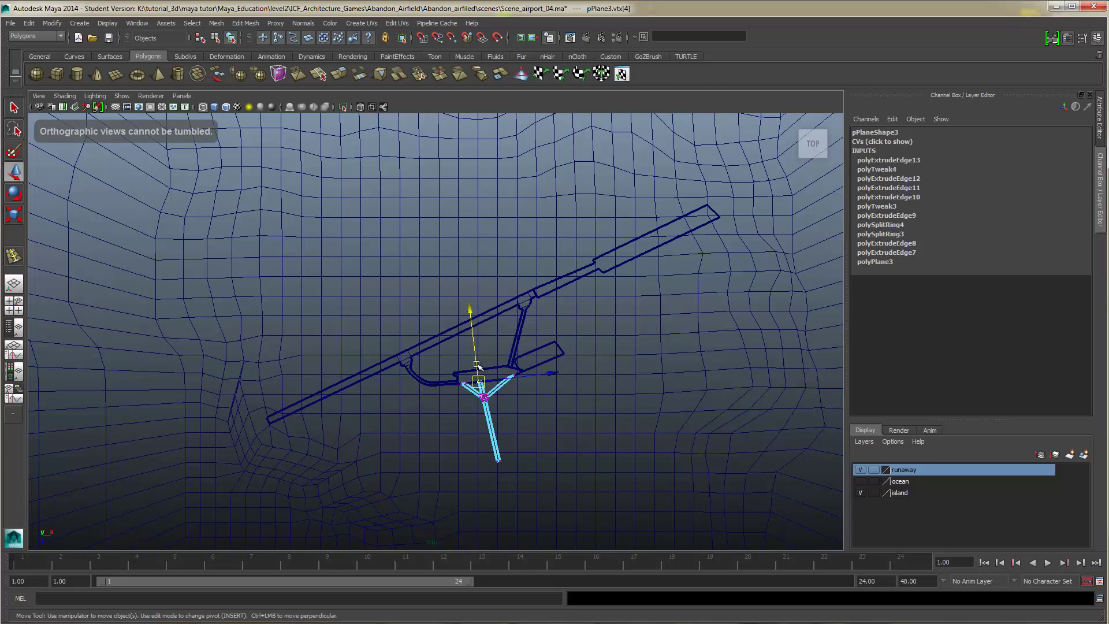
left_click(439, 362)
left_click(478, 364)
scroll(474, 363, "up", 5)
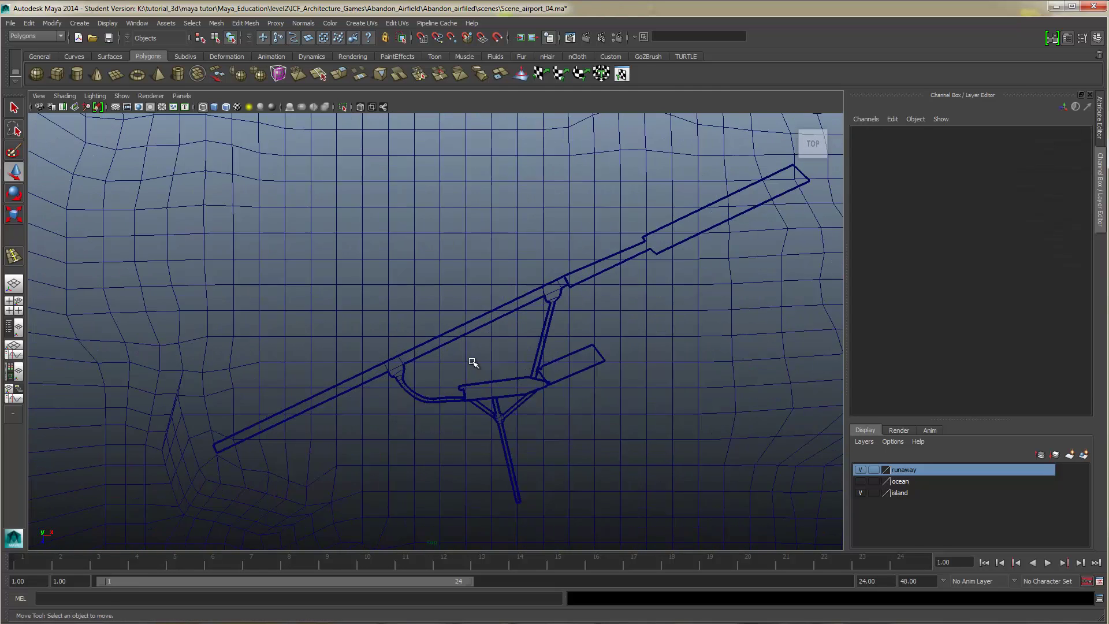
middle_click_drag(390, 378, 446, 346, "alt")
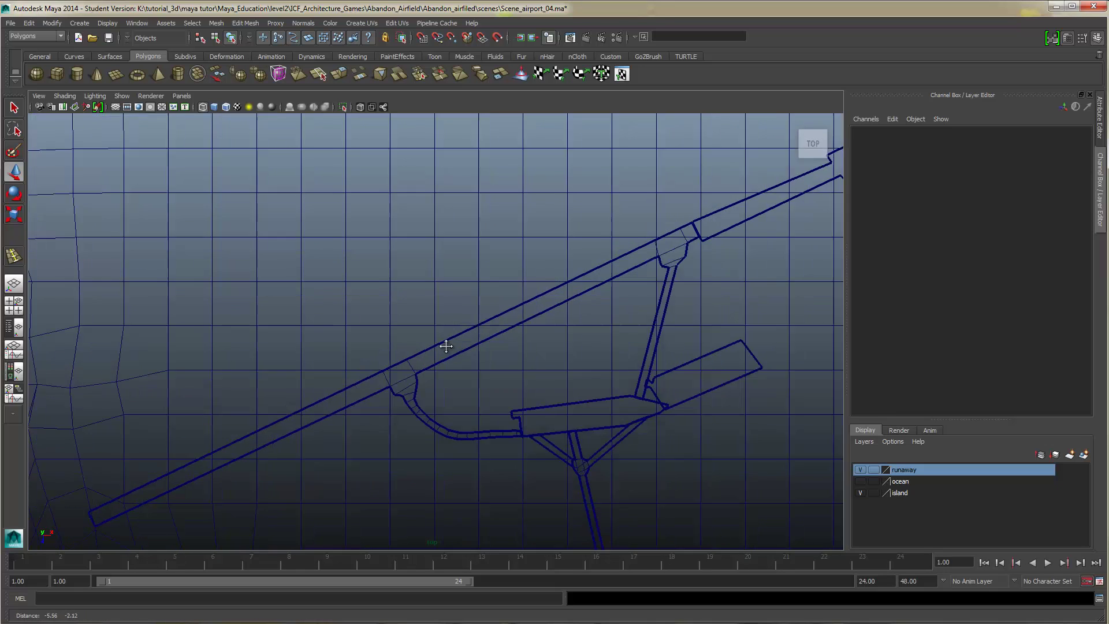
middle_click_drag(283, 447, 408, 373, "alt")
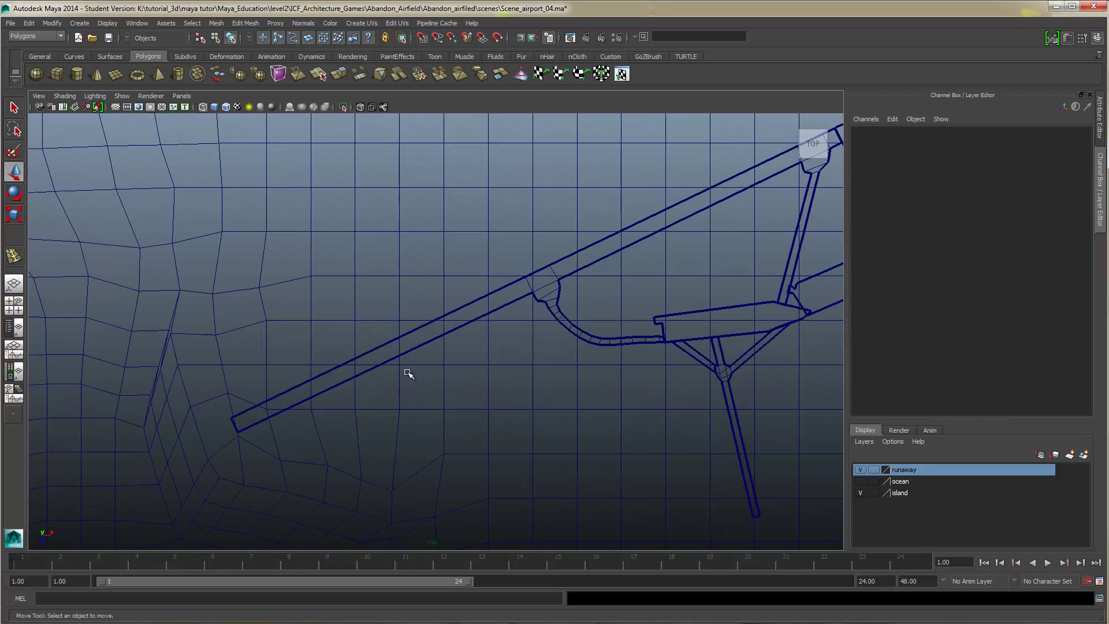
left_click(268, 399)
right_click_drag(282, 399, 210, 400)
mouse_move(208, 405)
left_mouse_down()
mouse_move(237, 429)
mouse_move(214, 394)
left_mouse_up()
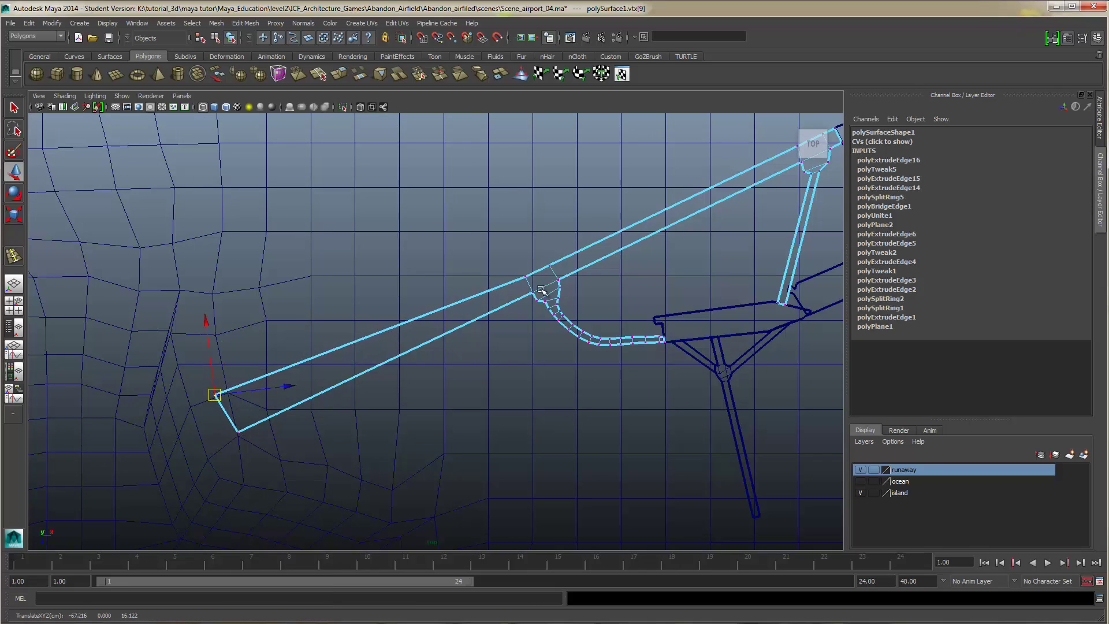
left_click_drag(546, 279, 533, 260)
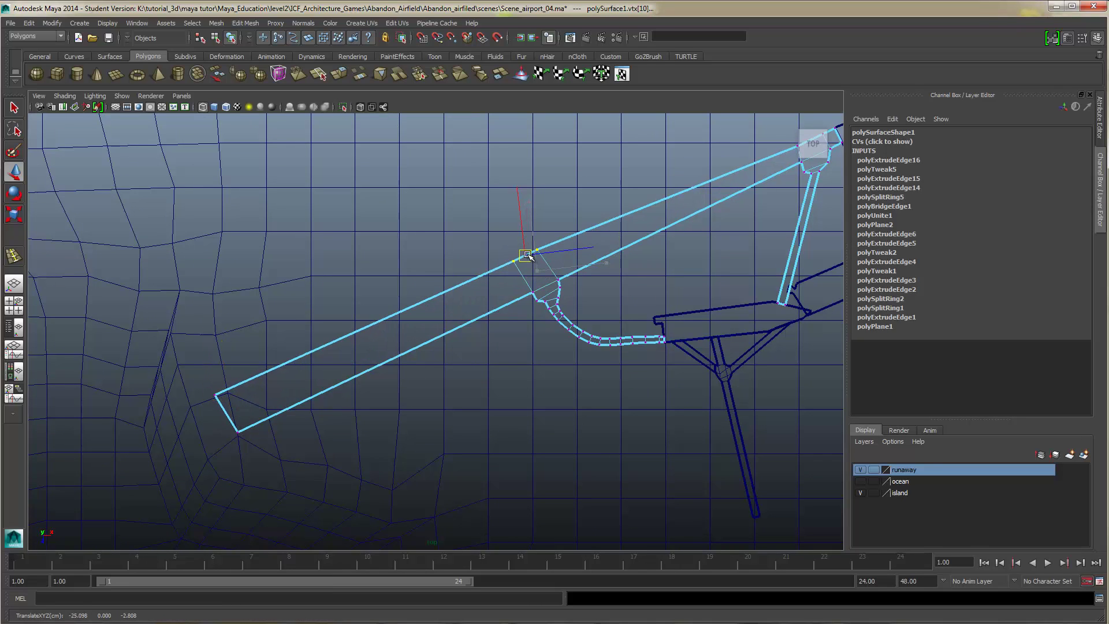
Move the runway's outer vertices outward at the straight taxiway junction and fine-tune those at the curved taxiway junction
middle_click_drag(577, 185, 570, 348, "alt")
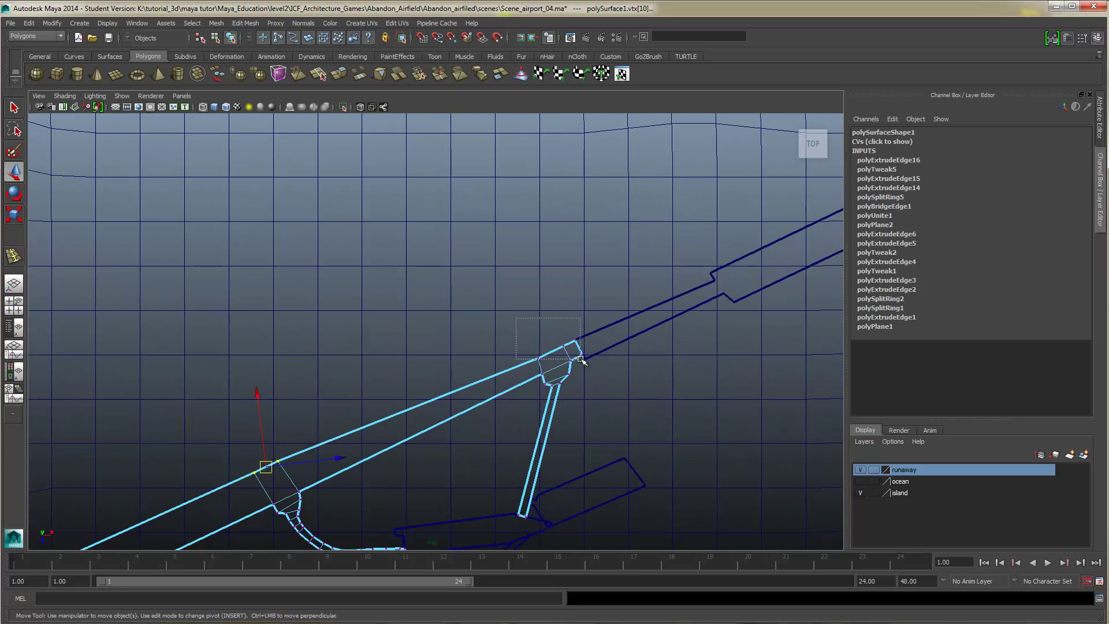
left_click_drag(588, 324, 553, 339)
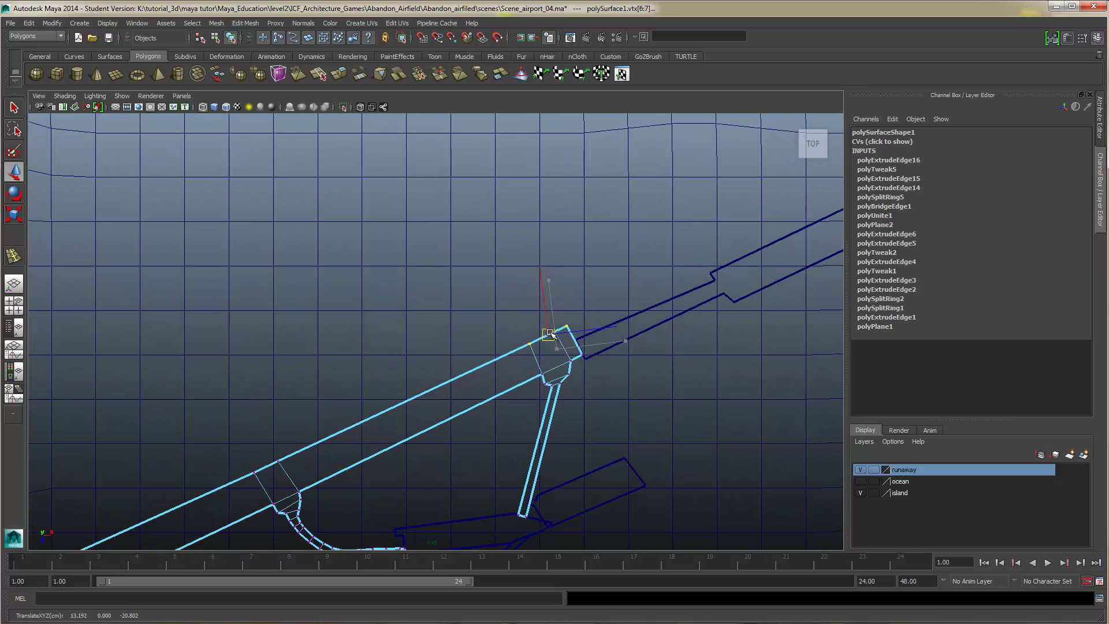
scroll(564, 382, "down", 4)
left_click(494, 316)
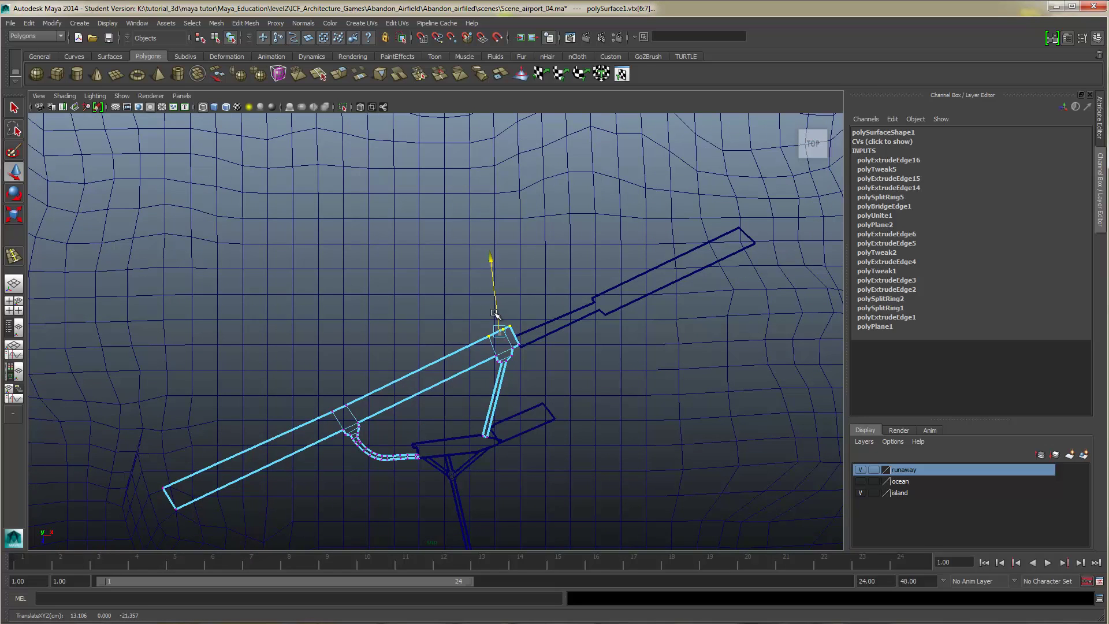
left_click_drag(328, 389, 566, 350)
scroll(566, 351, "up", 3)
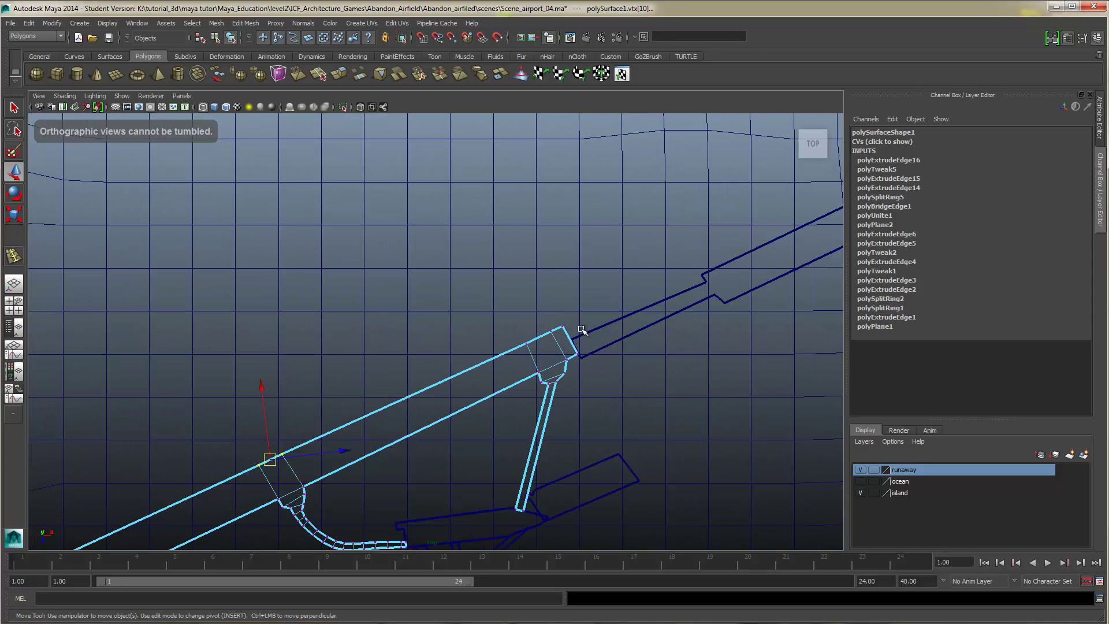
Center the runway extension's pivot, scale it uniformly to about 2.32 and move it to meet the main runway's end
left_click(701, 295)
left_click(52, 23)
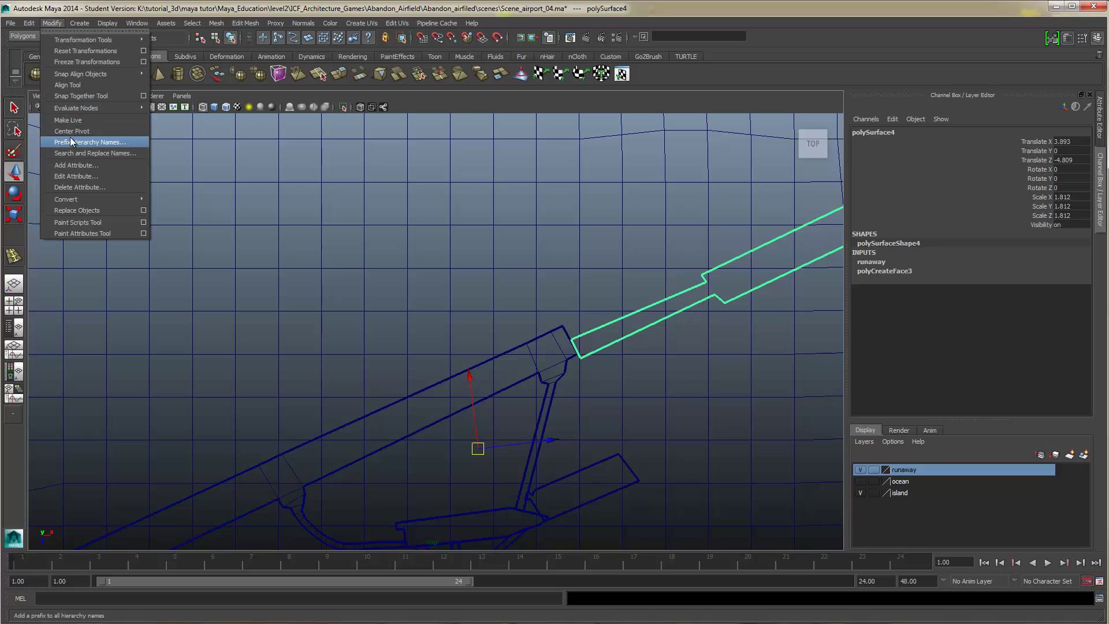
left_click(87, 142)
scroll(694, 298, "down", 3)
key("r")
left_click_drag(662, 283, 640, 330)
key("w")
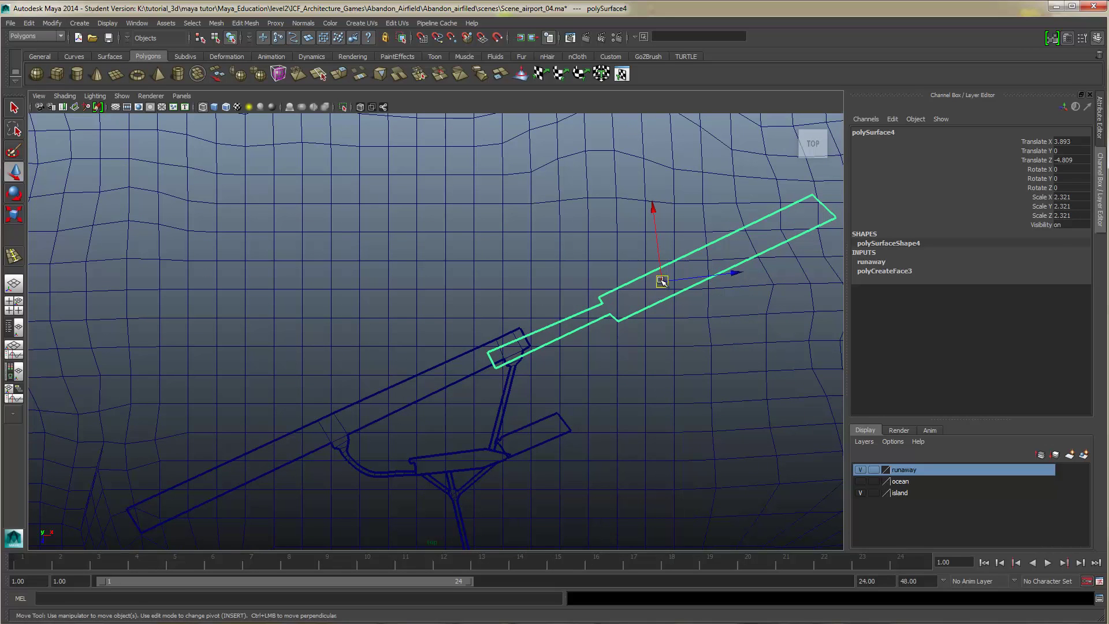
left_click_drag(662, 281, 693, 250)
middle_click_drag(693, 251, 467, 360, "alt")
Scale apart the two inner vertices where the runway extension's narrow section meets its wide section
scroll(468, 360, "up", 2)
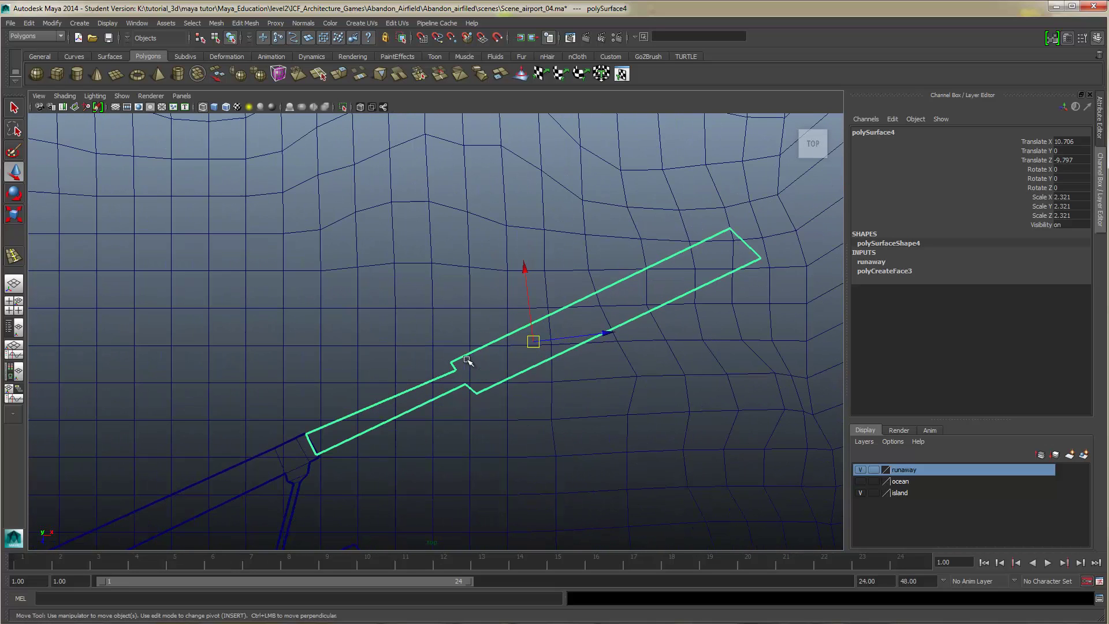
right_click_drag(468, 360, 430, 372)
left_click(456, 369)
left_click(465, 383)
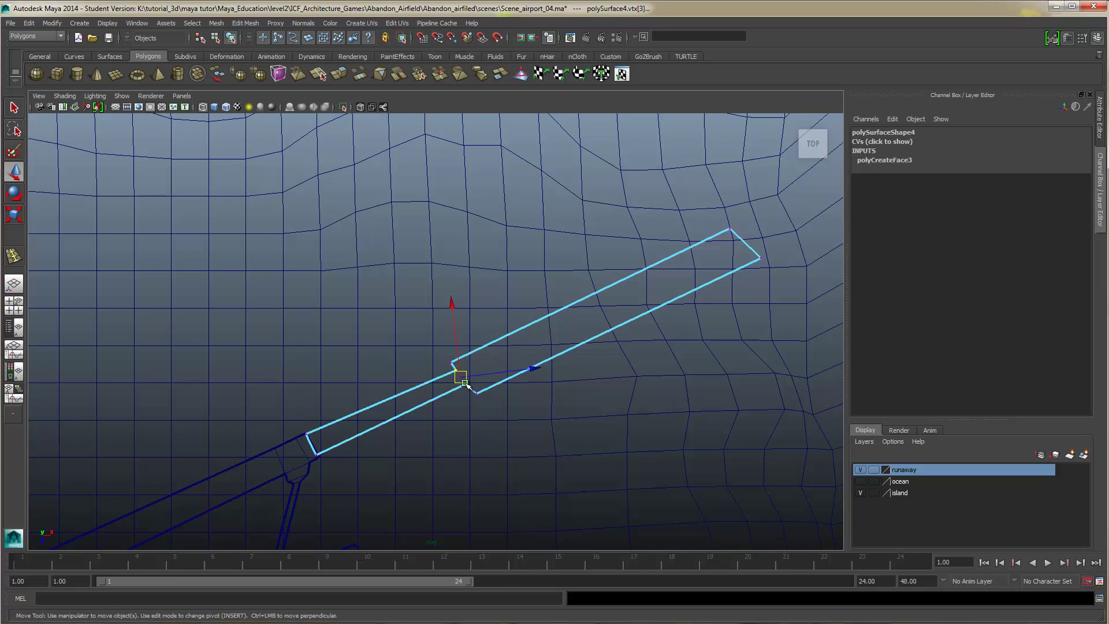
key("r")
left_click_drag(460, 480, 542, 428)
Nudge the two vertices at the far end of the runway extension's wide section
key("space")
key("space")
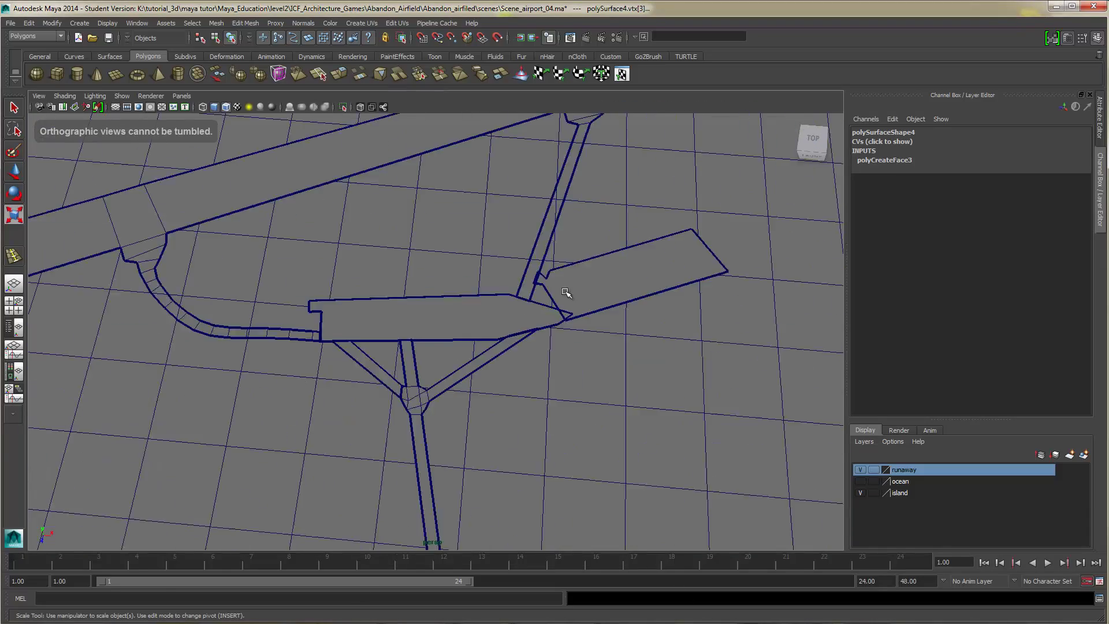
left_click_drag(564, 292, 566, 346, "alt")
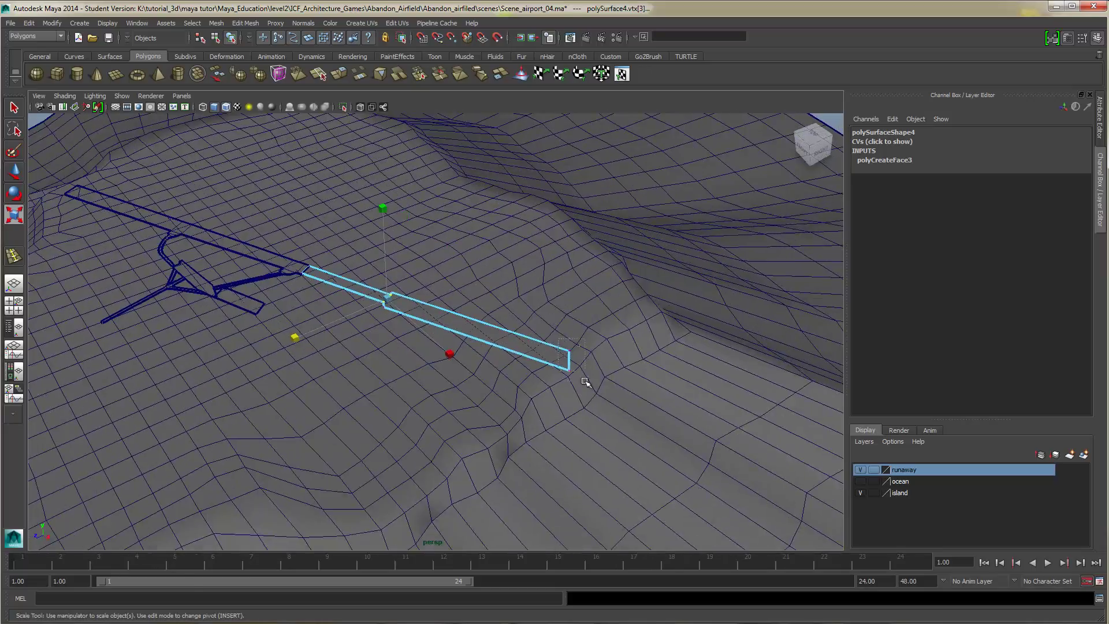
left_click_drag(587, 383, 556, 359)
key("space")
key("space")
key("w")
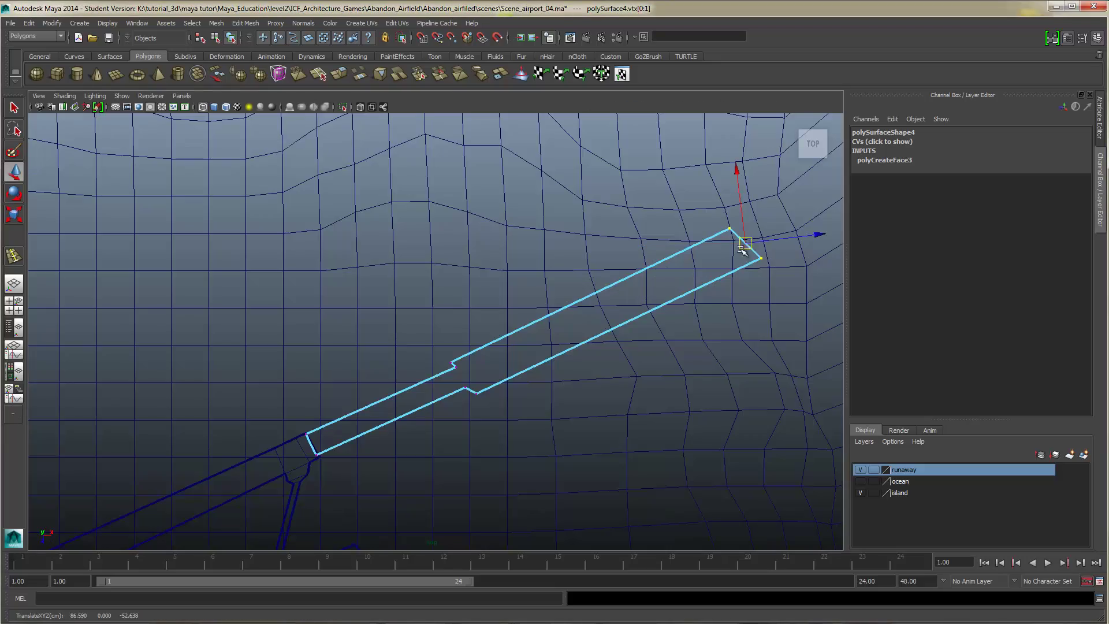
Leave vertex editing and examine the full runway and taxiway layout on the island in perspective
scroll(650, 321, "down", 6)
key("space")
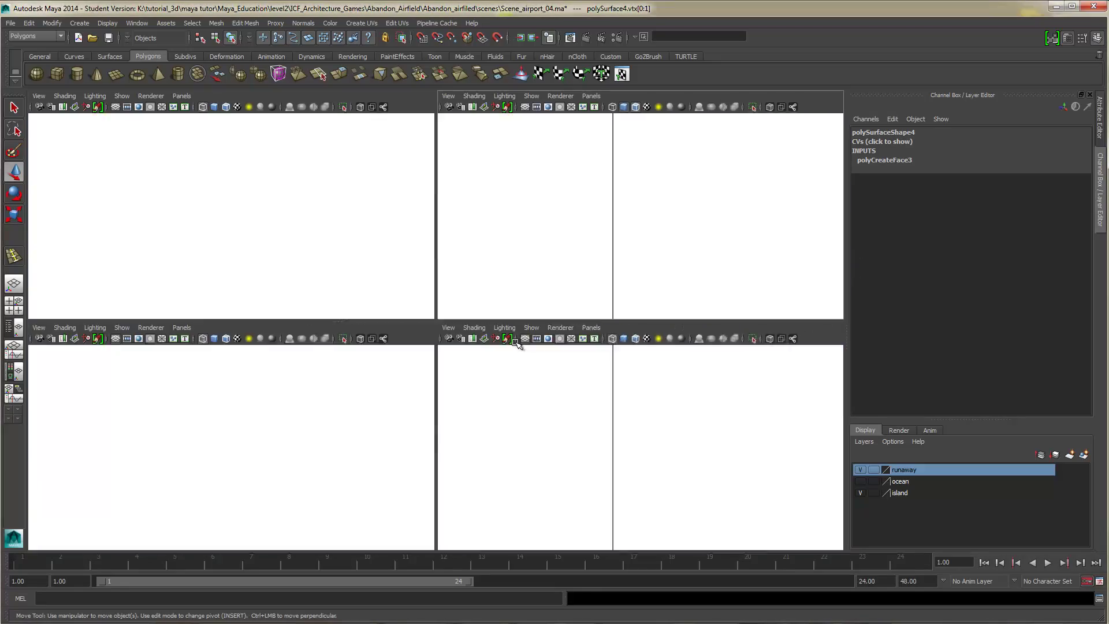
key("space")
left_click_drag(356, 347, 439, 341, "alt")
left_click(706, 141)
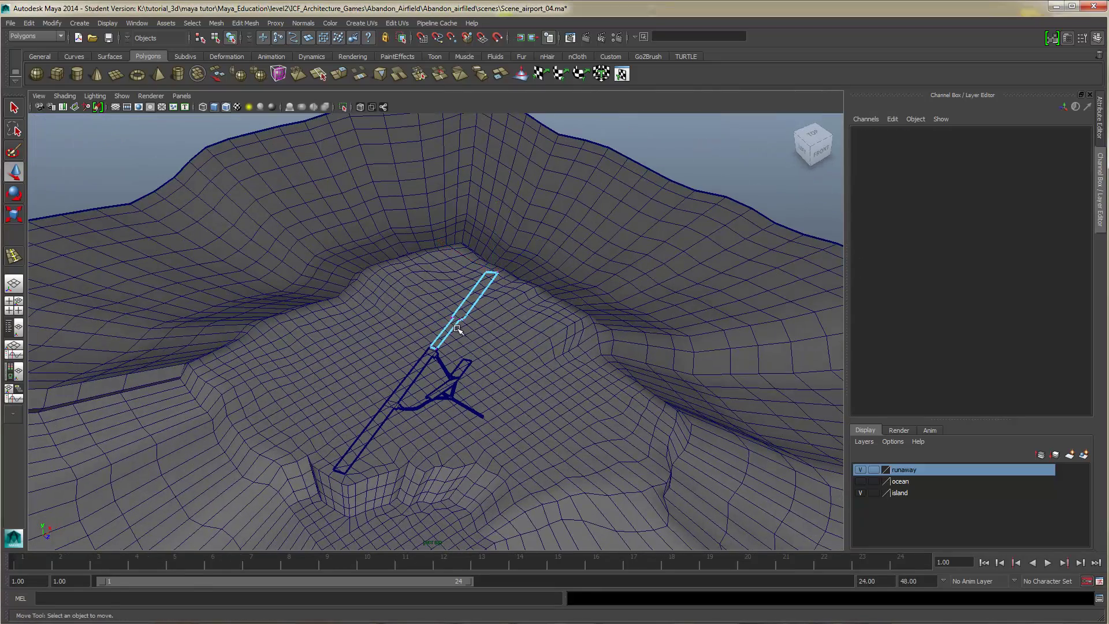
right_click_drag(457, 324, 474, 310)
left_click(481, 353, "ctrl")
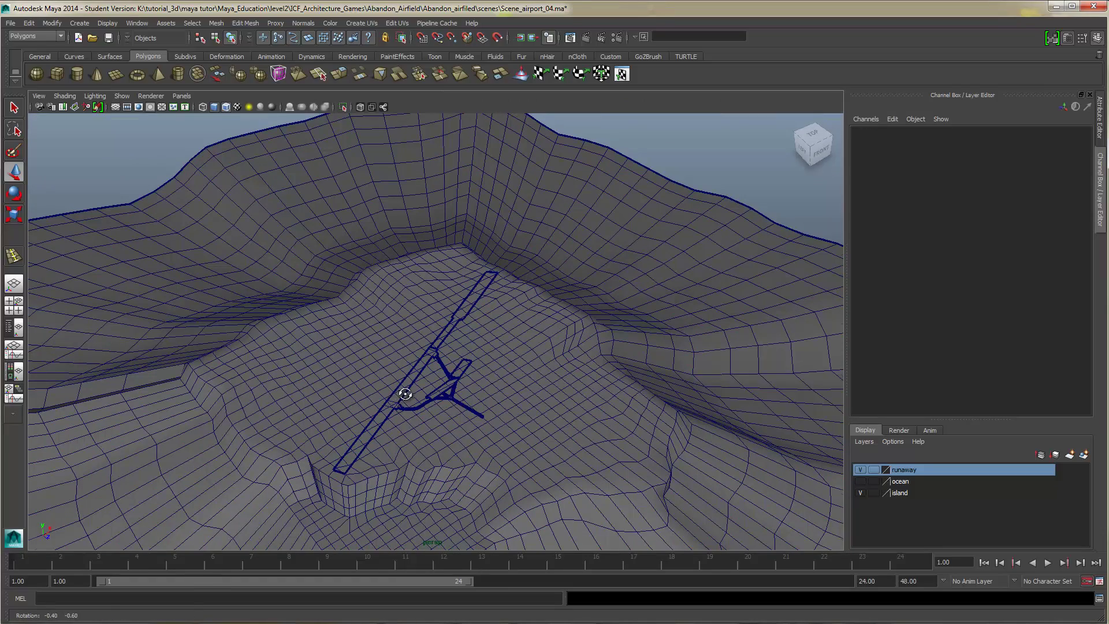
left_click_drag(406, 393, 438, 403, "alt")
middle_click_drag(443, 380, 426, 364, "alt")
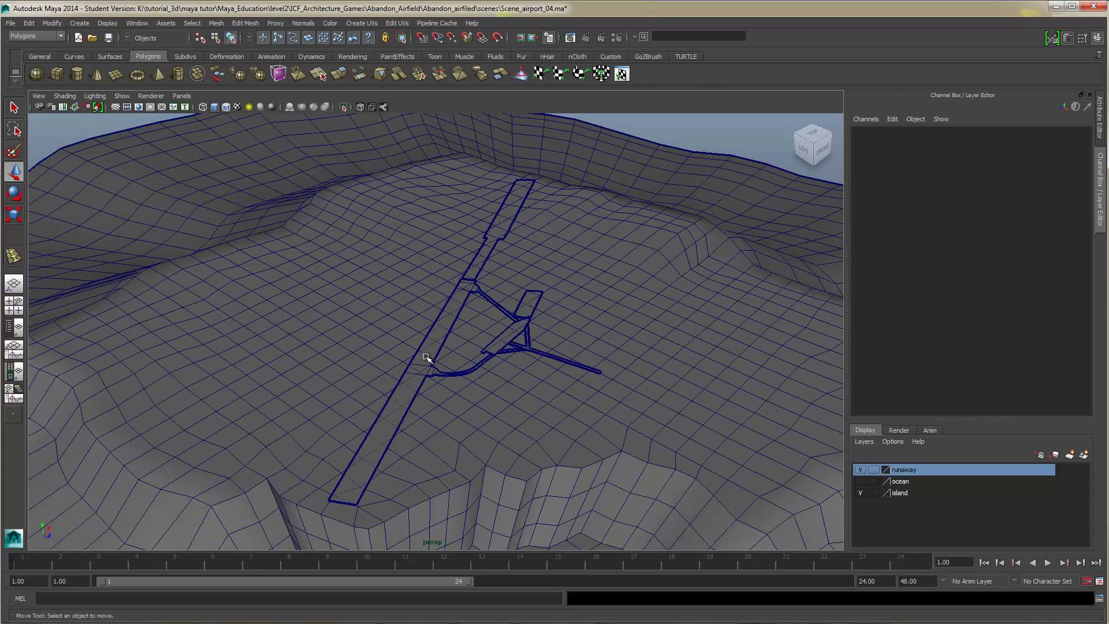
Open the Hypershade and create a Lambert material
left_click(101, 22)
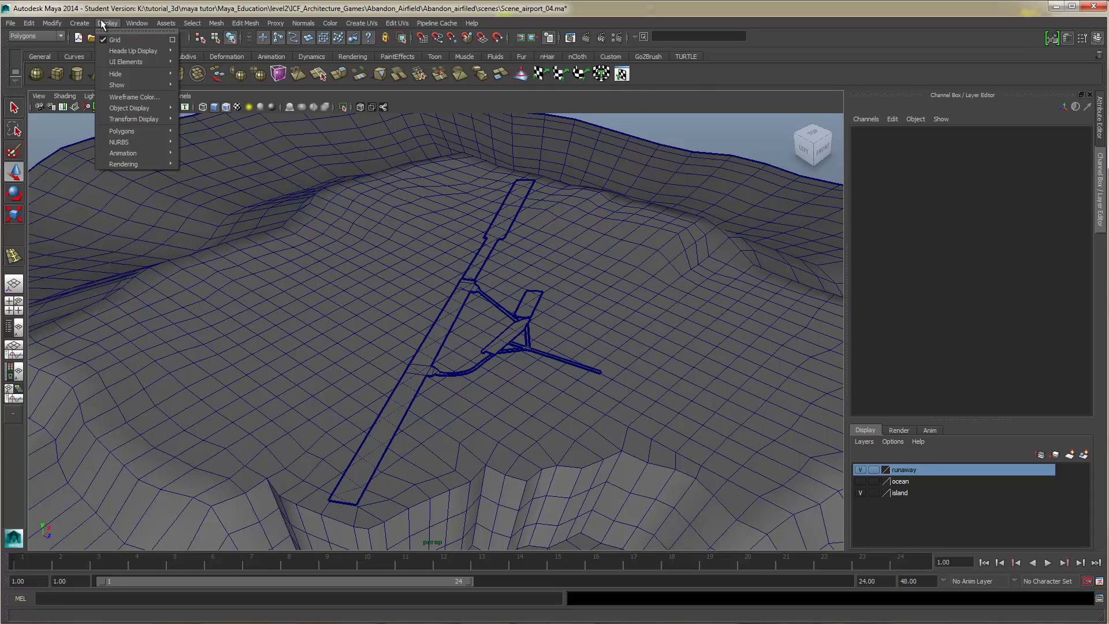
mouse_move(136, 23)
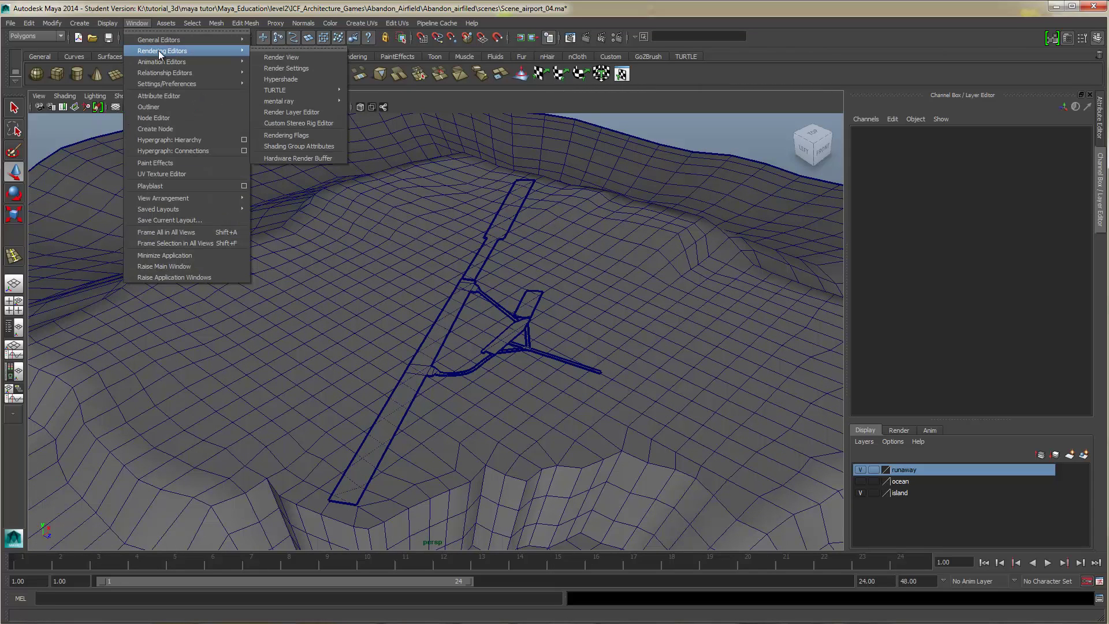
left_click(319, 79)
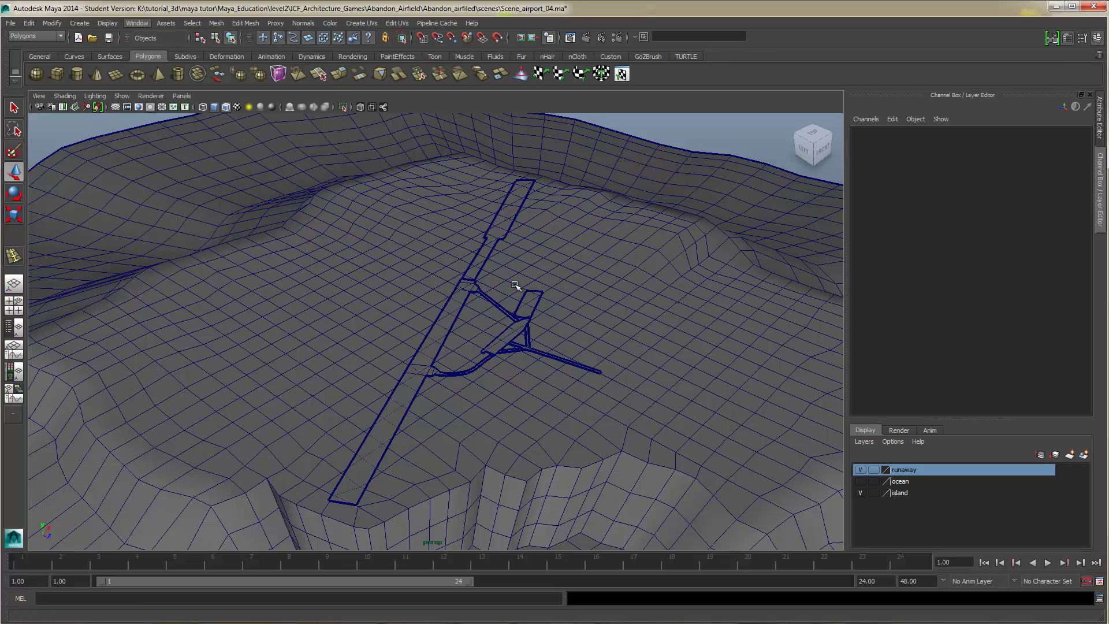
left_click(474, 186)
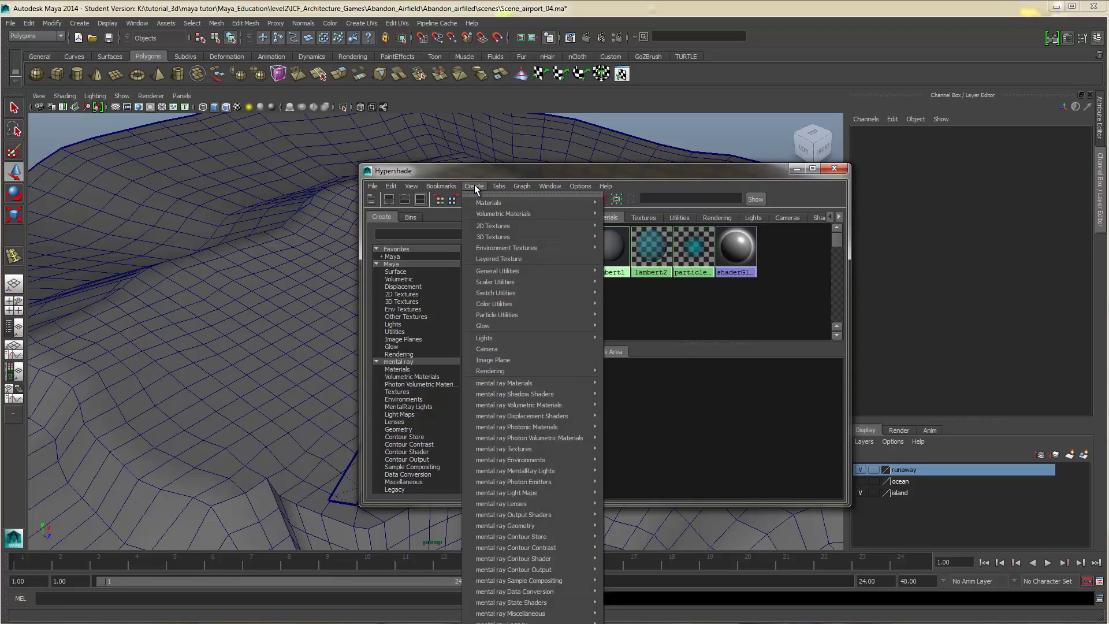
mouse_move(498, 203)
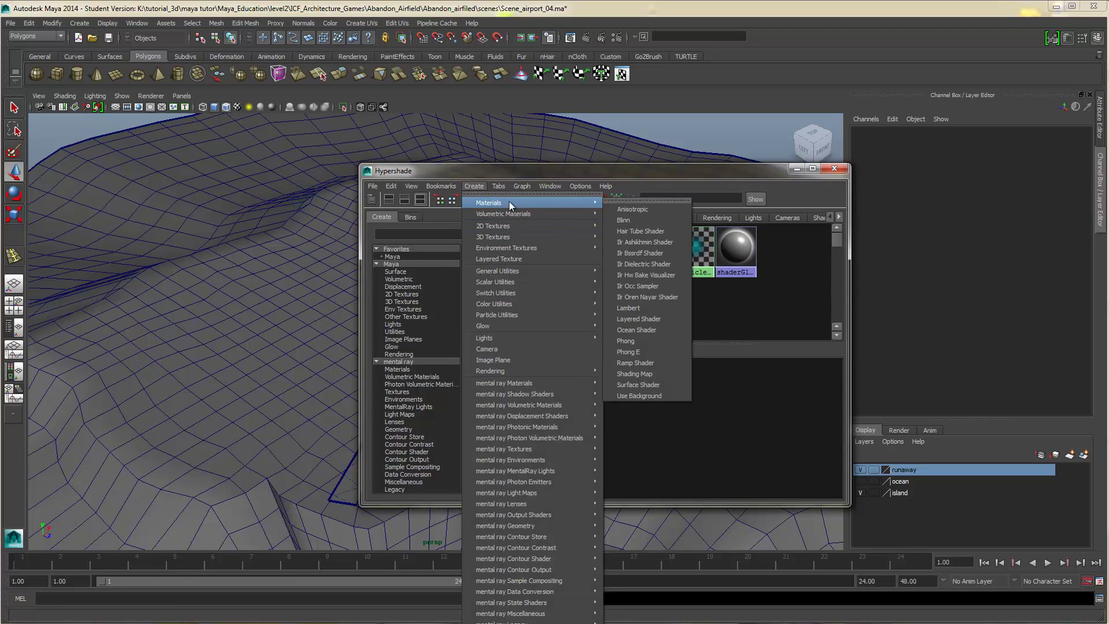
left_click(652, 307)
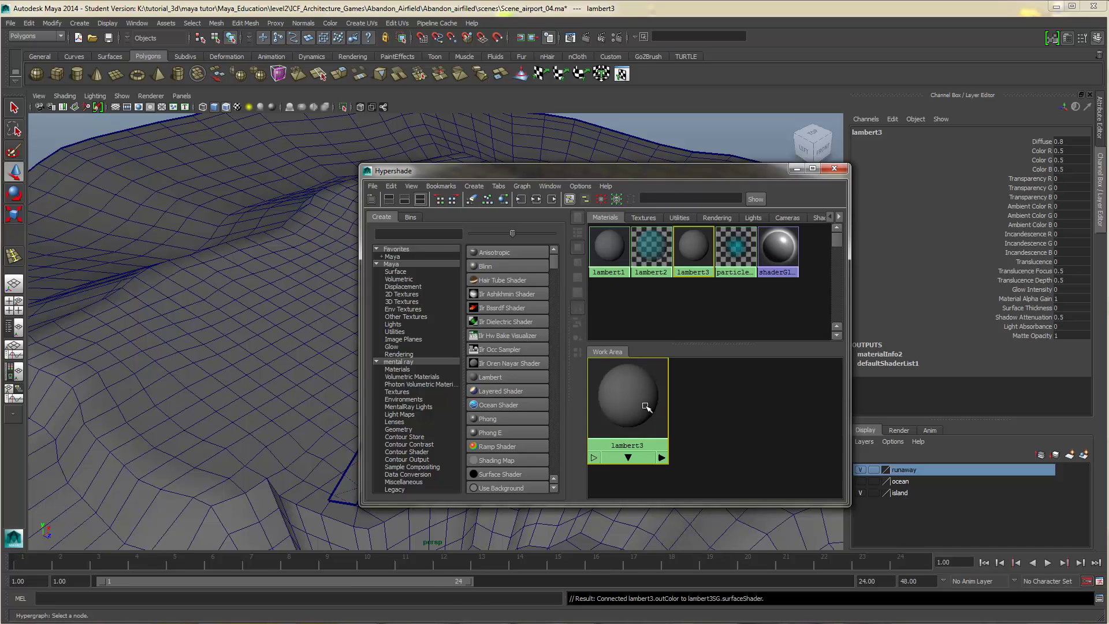
Darken the color of the new Lambert material to a dark grey
double_click(645, 407)
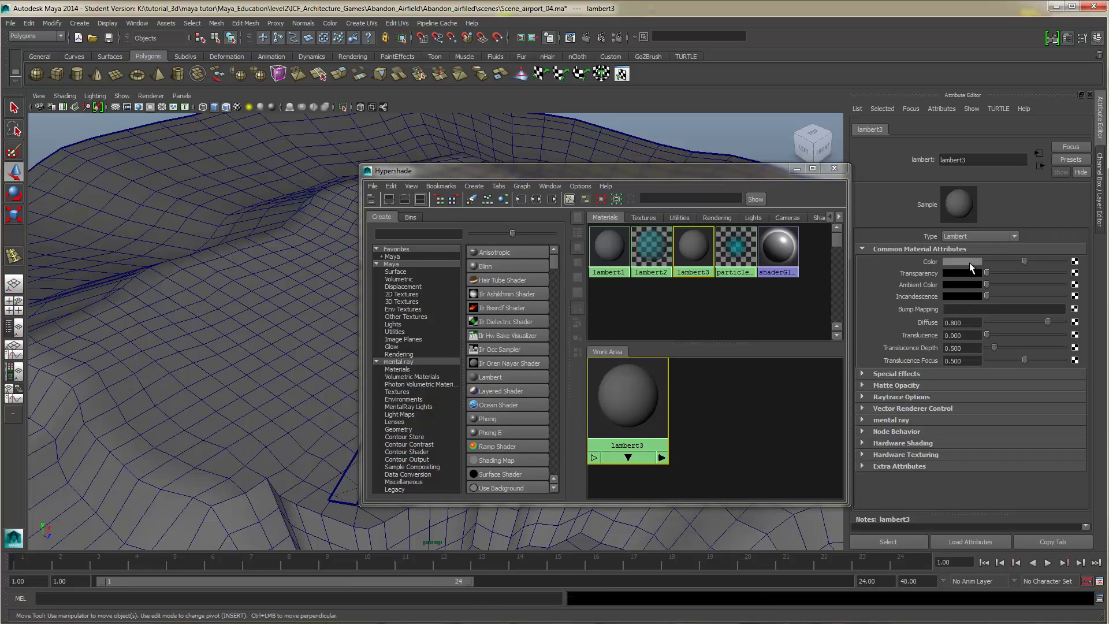
left_click(969, 261)
mouse_move(949, 310)
left_mouse_down()
mouse_move(936, 312)
mouse_move(972, 312)
mouse_move(938, 310)
left_mouse_up()
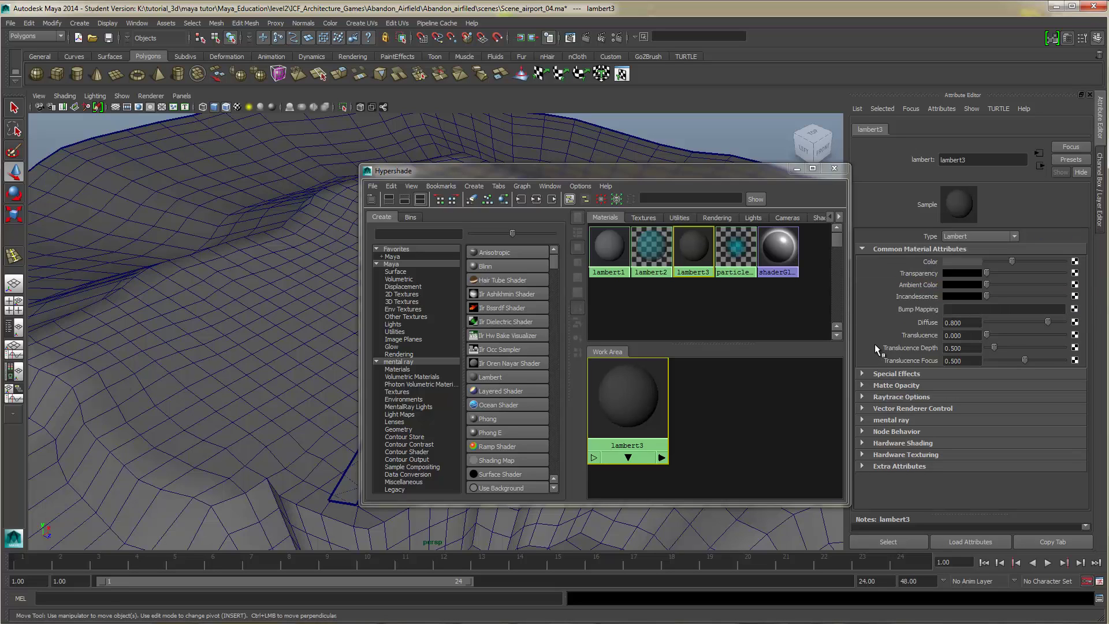
Assign the dark grey Lambert material to the runway, its extension, the taxiways and the aprons
mouse_move(620, 405)
middle_mouse_down()
mouse_move(378, 469)
mouse_move(344, 489)
middle_mouse_up()
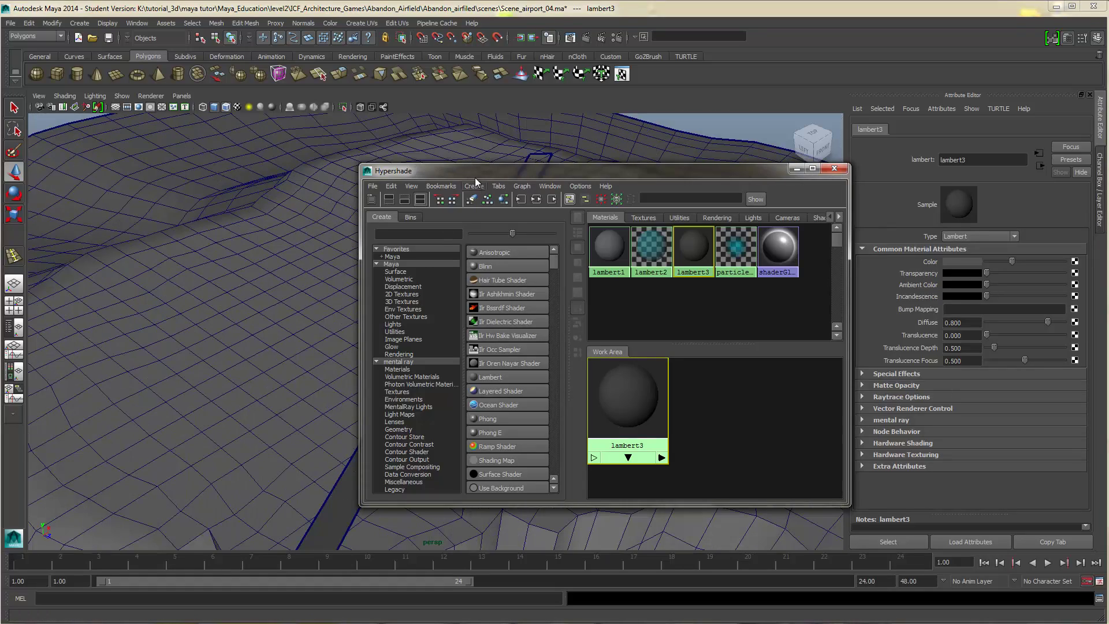
left_click_drag(514, 182, 894, 162)
middle_click_drag(495, 310, 391, 353, "alt")
mouse_move(1020, 381)
middle_mouse_down()
mouse_move(970, 401)
mouse_move(416, 435)
mouse_move(356, 316)
middle_mouse_up()
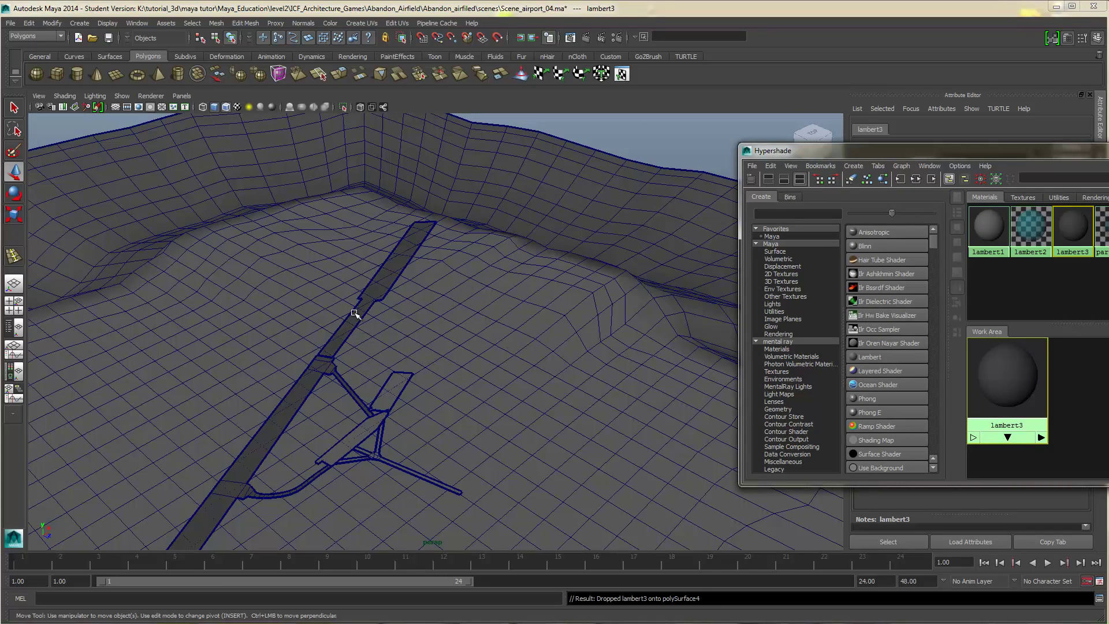
mouse_move(1003, 370)
middle_mouse_down()
mouse_move(514, 439)
mouse_move(386, 391)
middle_mouse_up()
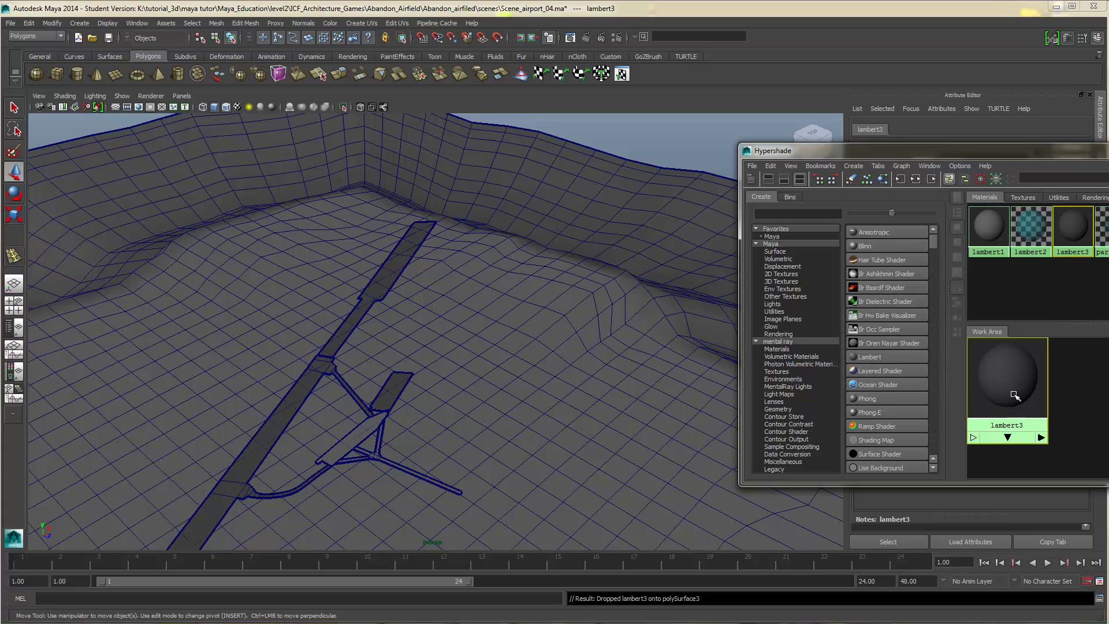
middle_click_drag(1015, 396, 445, 503)
middle_click_drag(376, 456, 376, 456)
mouse_move(1020, 386)
middle_mouse_down()
mouse_move(913, 408)
mouse_move(377, 446)
mouse_move(358, 436)
middle_mouse_up()
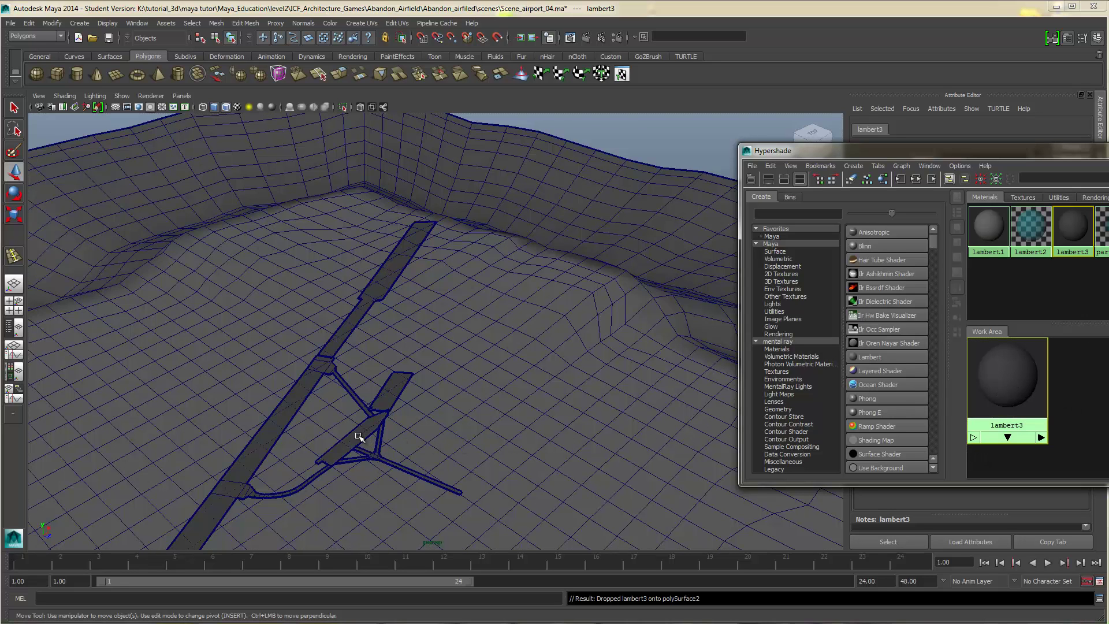
Close the Hypershade and clear the selection, leaving the whole island in view
scroll(407, 445, "down", 5)
left_click_drag(448, 416, 606, 168, "alt")
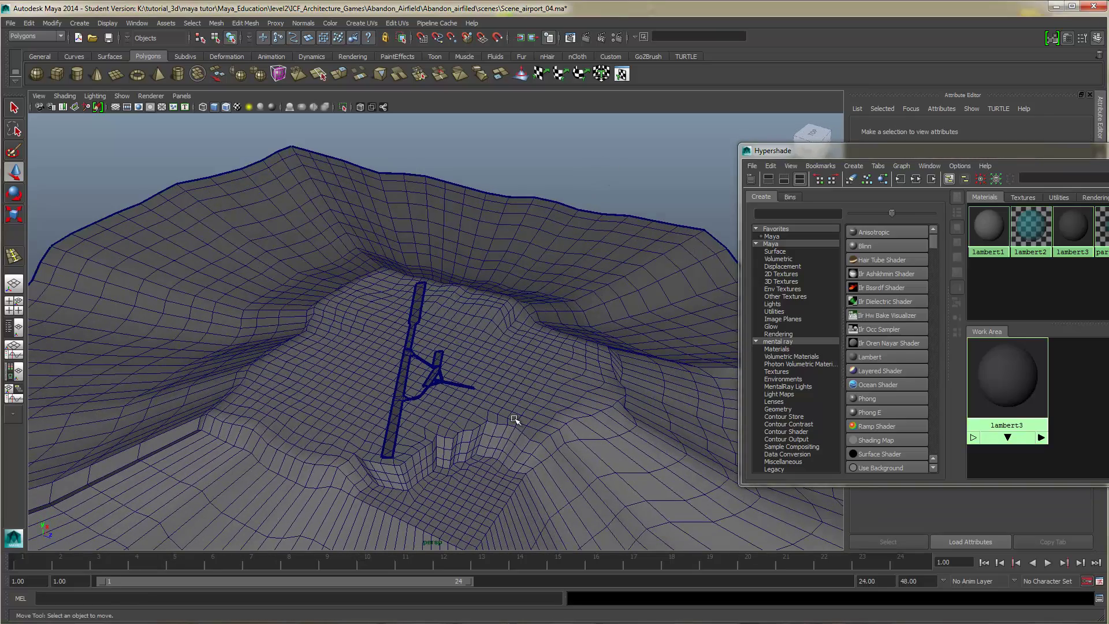
left_click(515, 420)
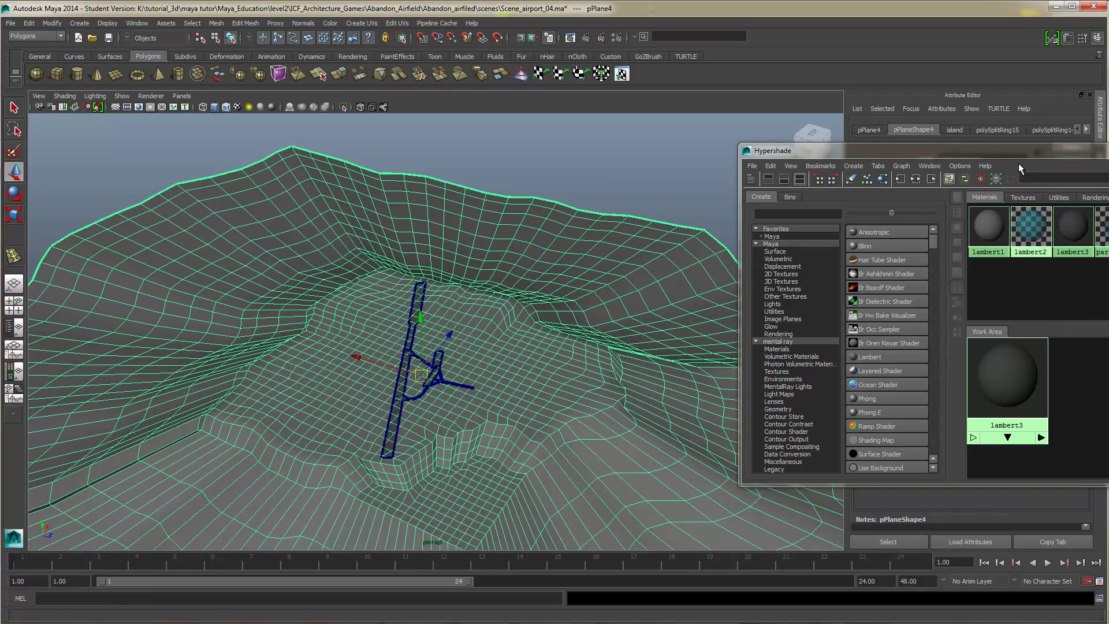
left_click_drag(1016, 151, 726, 181)
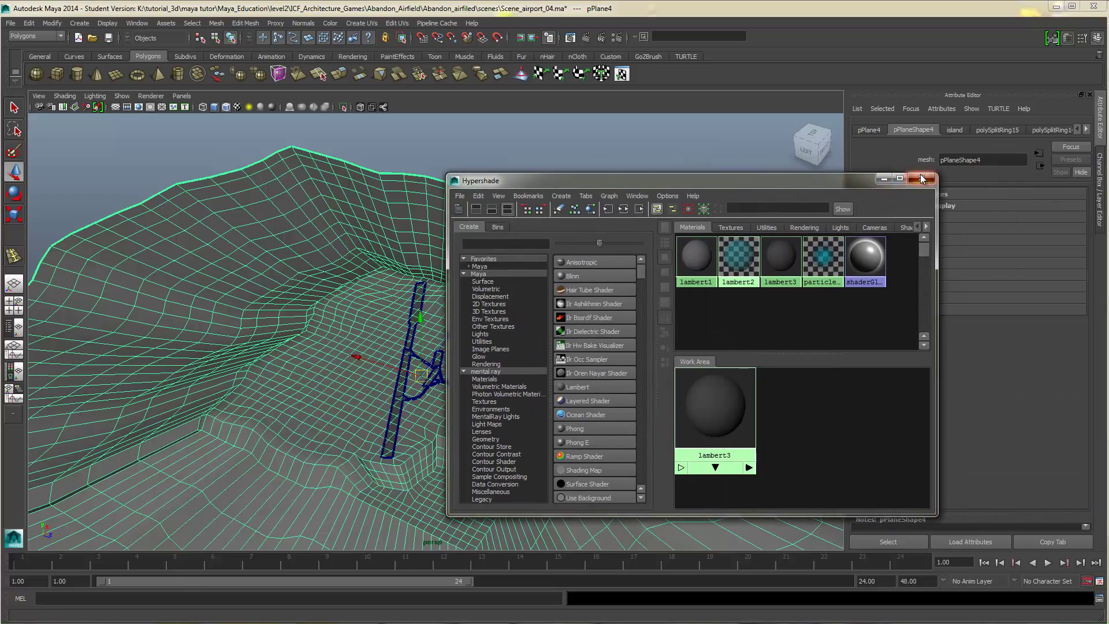
left_click(932, 171)
left_click(612, 201)
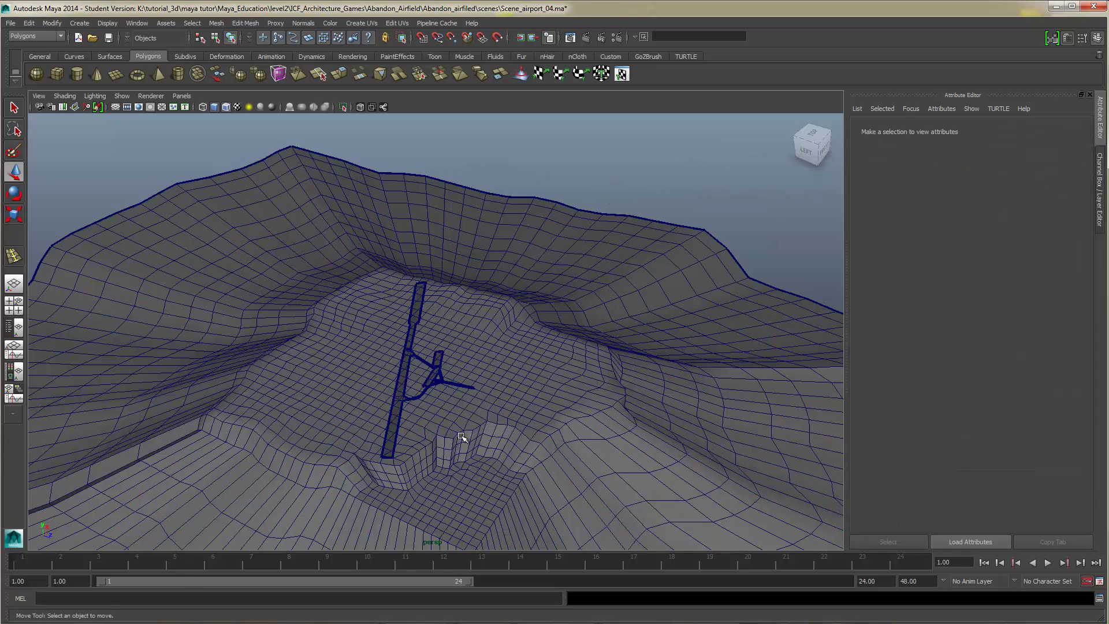
Preview the island terrain with smoothed display from several angles, and switch it back to unsmoothed display
left_click_drag(462, 437, 442, 427, "alt")
scroll(441, 427, "up", 3)
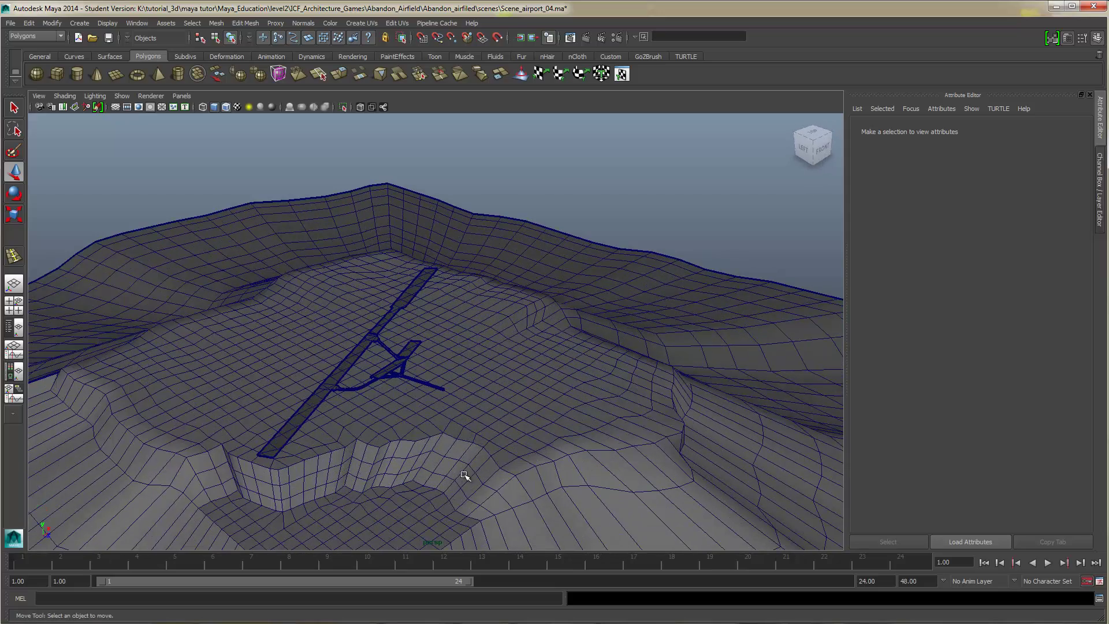
left_click_drag(465, 475, 364, 456, "alt")
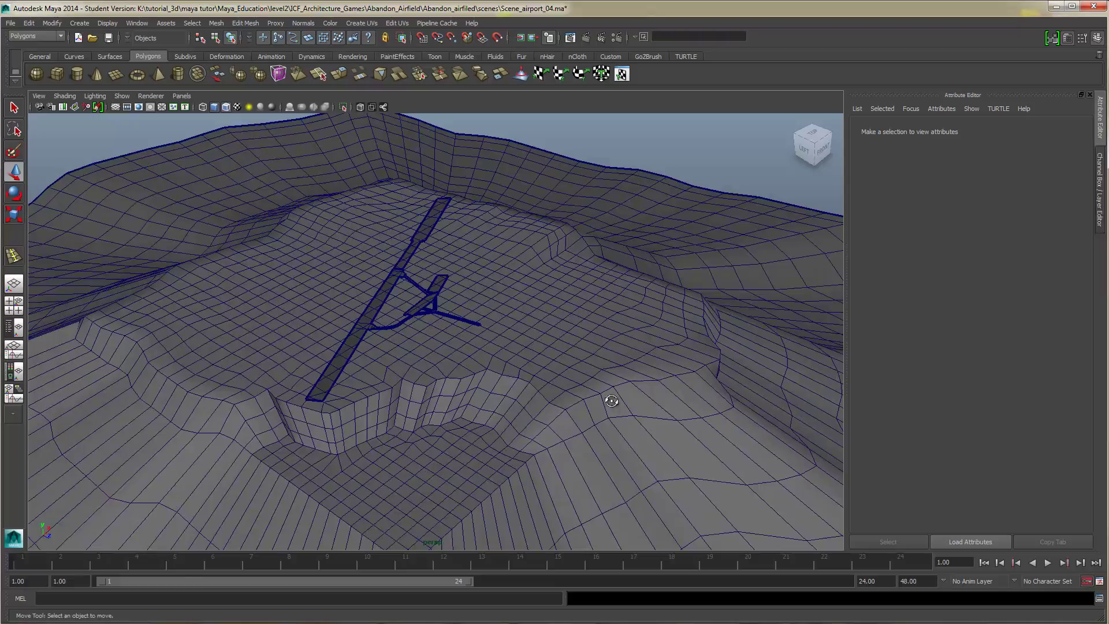
left_click_drag(612, 401, 480, 443, "alt")
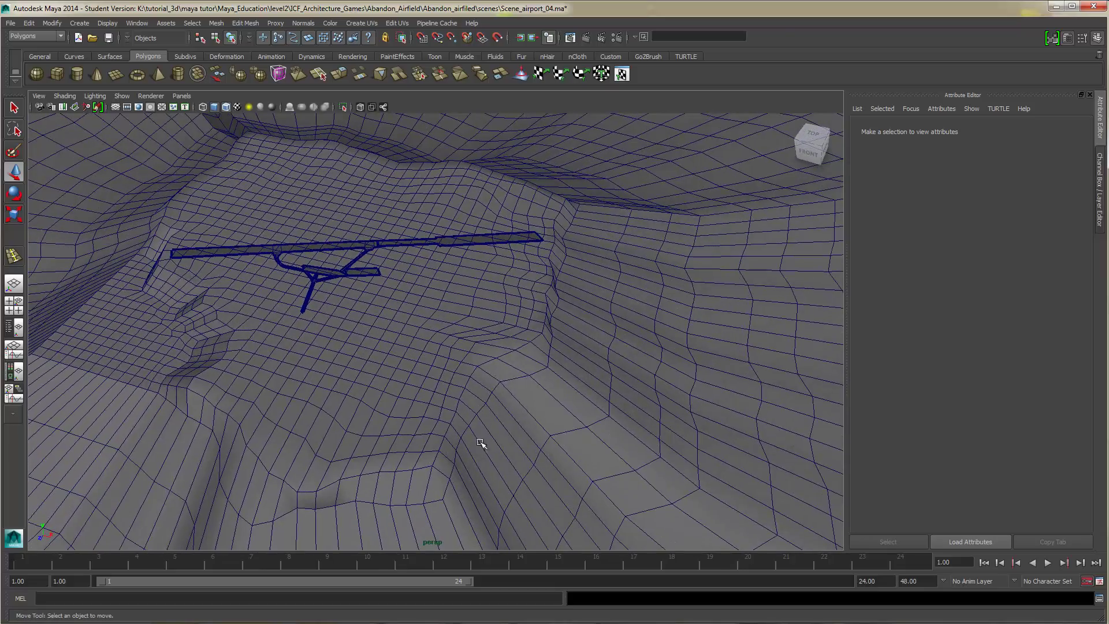
mouse_move(550, 345)
left_mouse_down("alt")
mouse_move(462, 358)
mouse_move(465, 396)
mouse_move(404, 389)
mouse_move(674, 302)
mouse_move(505, 317)
mouse_move(621, 316)
mouse_move(557, 341)
mouse_move(411, 369)
mouse_move(555, 341)
left_mouse_up("alt")
left_click(555, 341)
key("3")
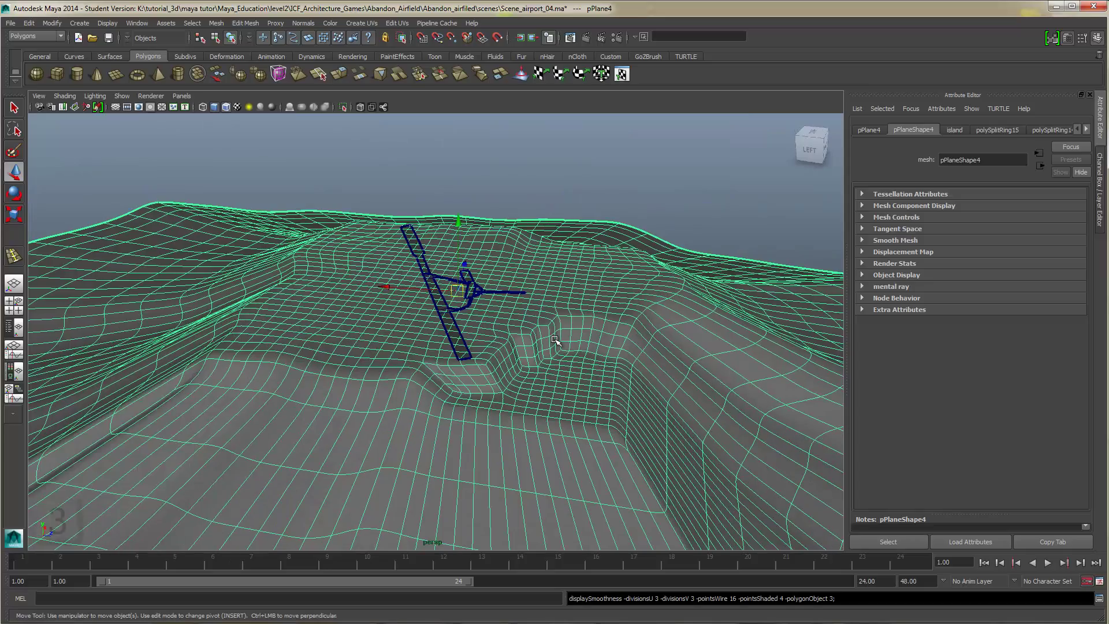
left_click(559, 349, "ctrl")
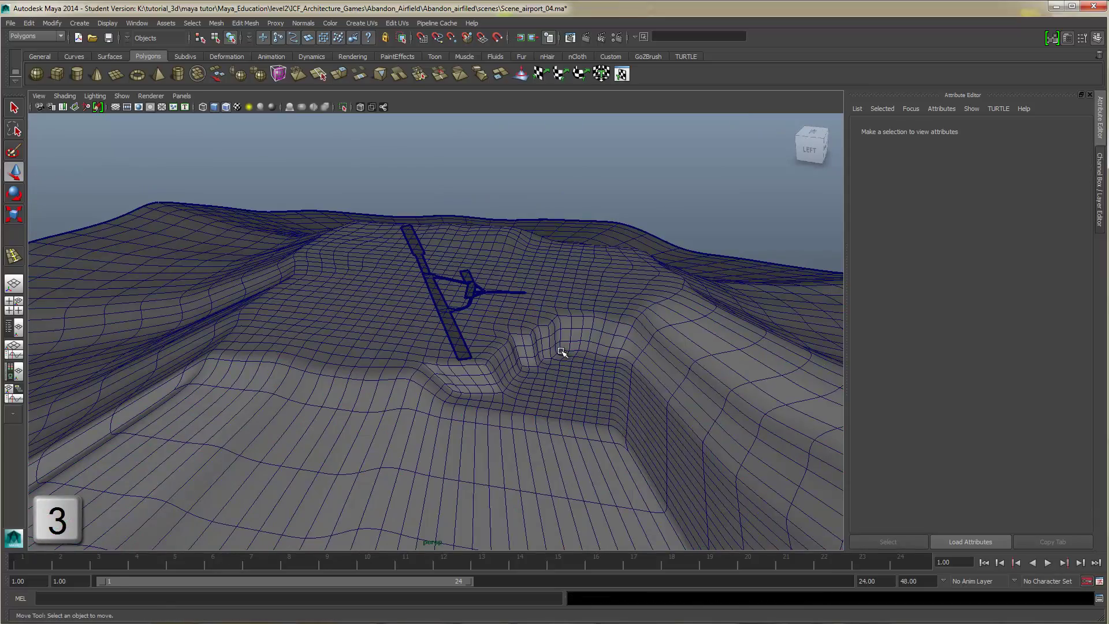
left_click_drag(561, 351, 490, 337, "alt")
left_click(488, 338)
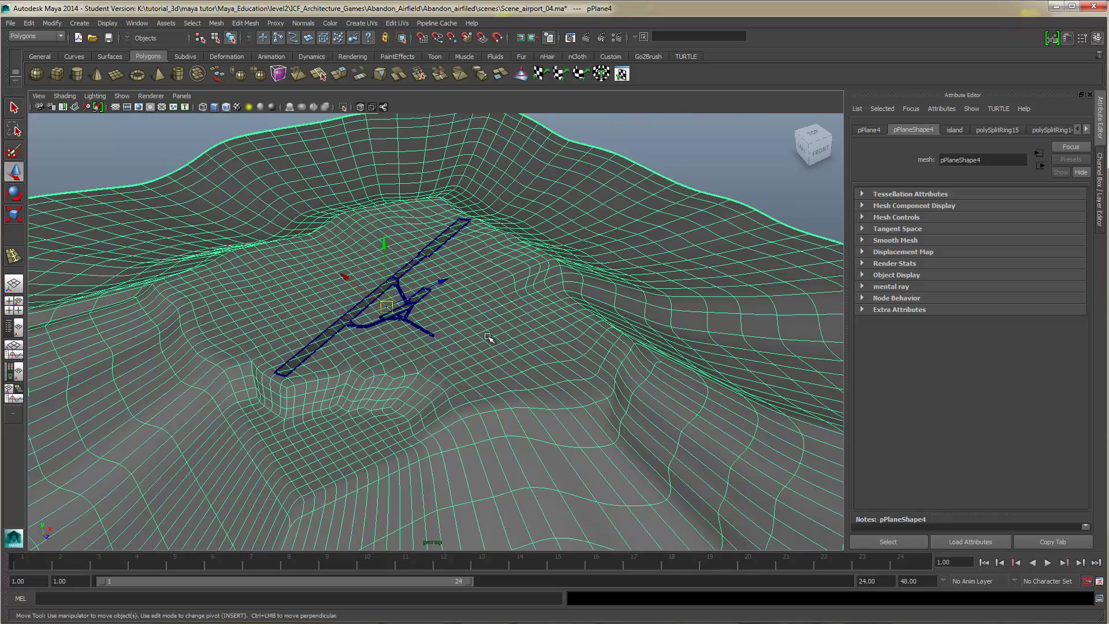
scroll(486, 338, "down", 4)
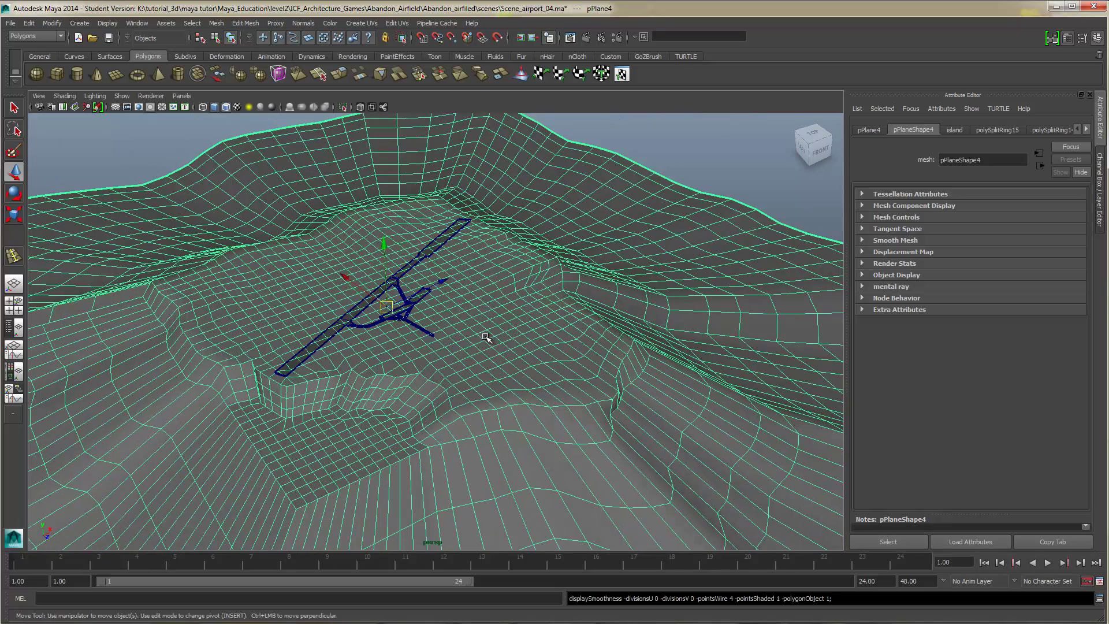
key("1")
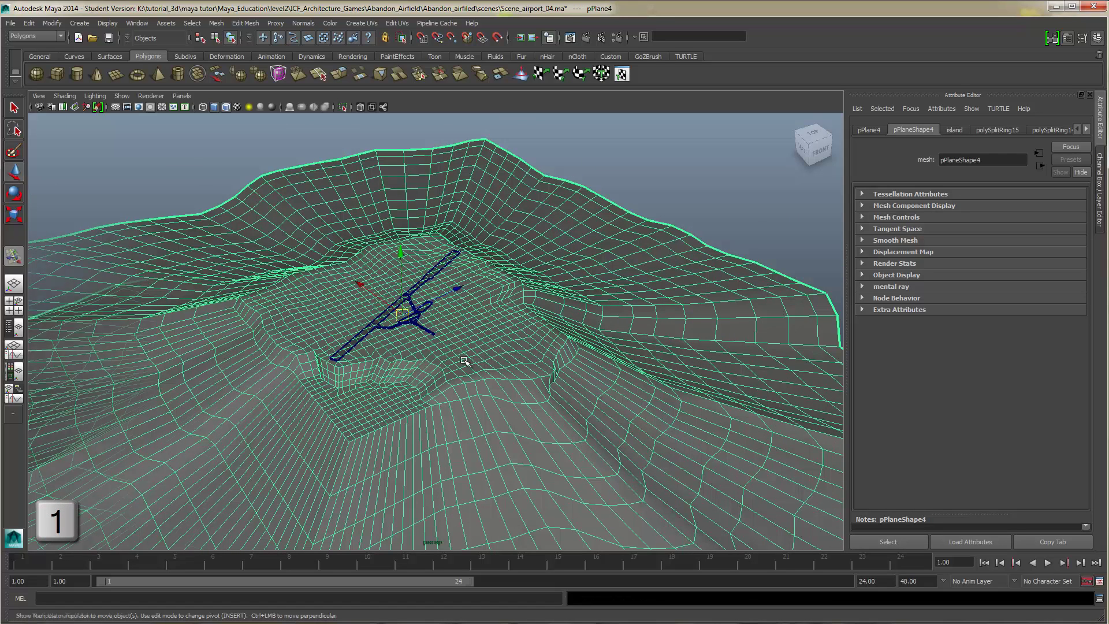
Reset the Smooth options and smooth the island terrain mesh exponentially with 1 division level
key("t")
left_click_drag(429, 259, 459, 447, "alt")
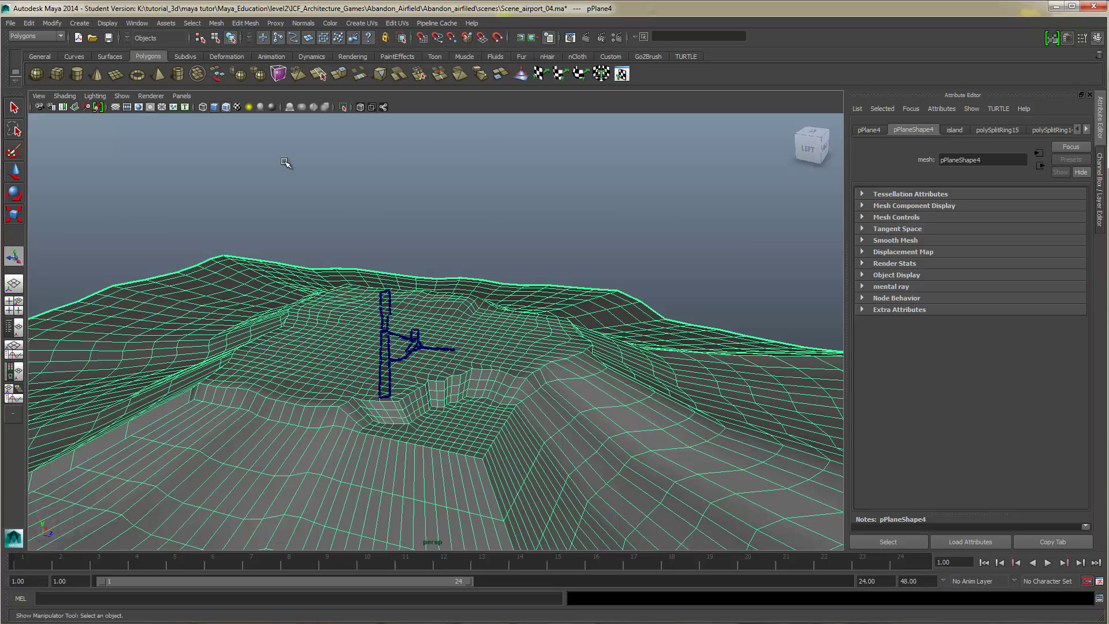
left_click(217, 23)
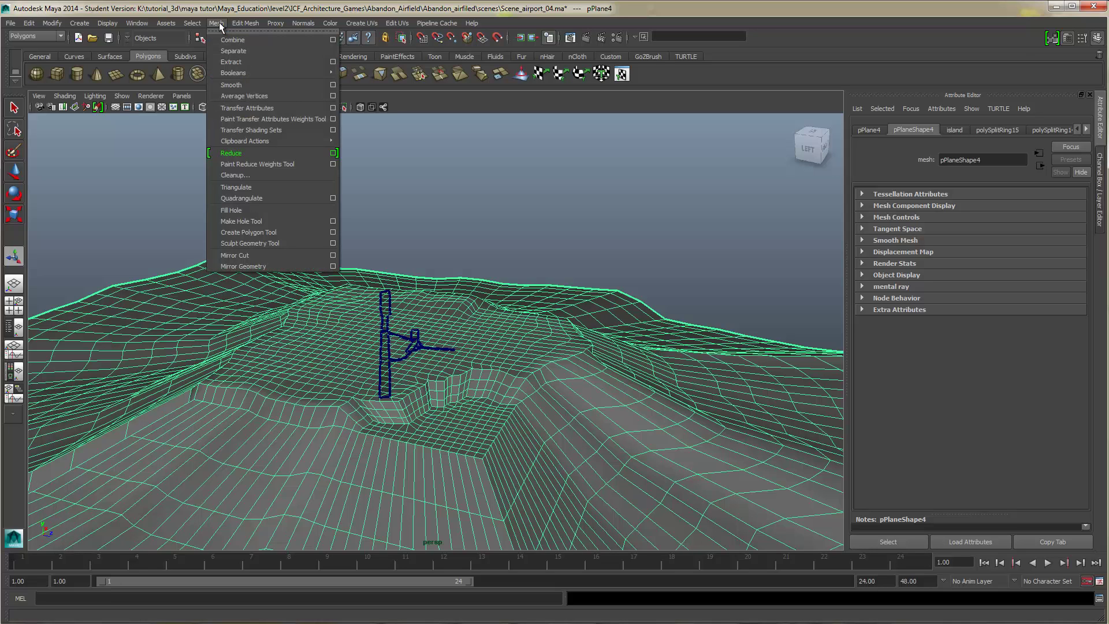
left_click(334, 88)
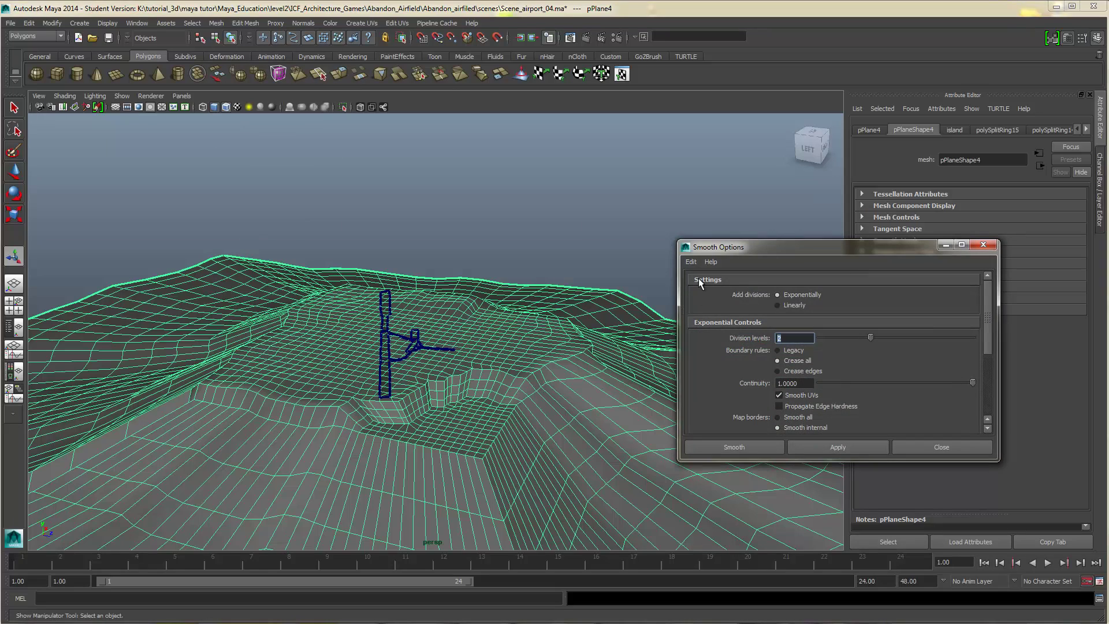
left_click(691, 262)
left_click(712, 287)
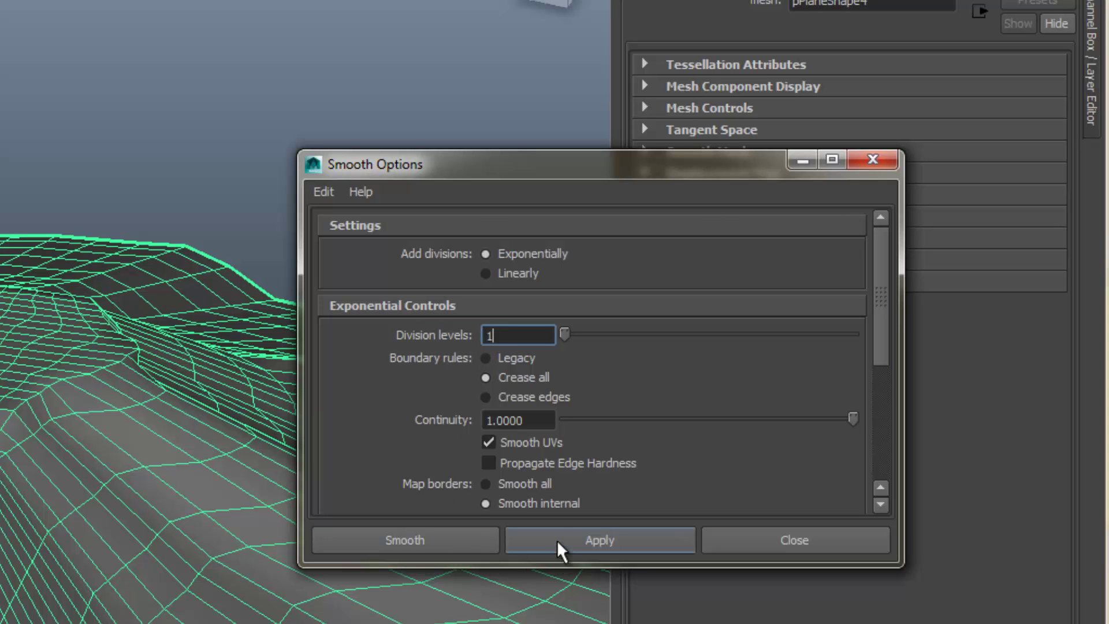
left_click(468, 539)
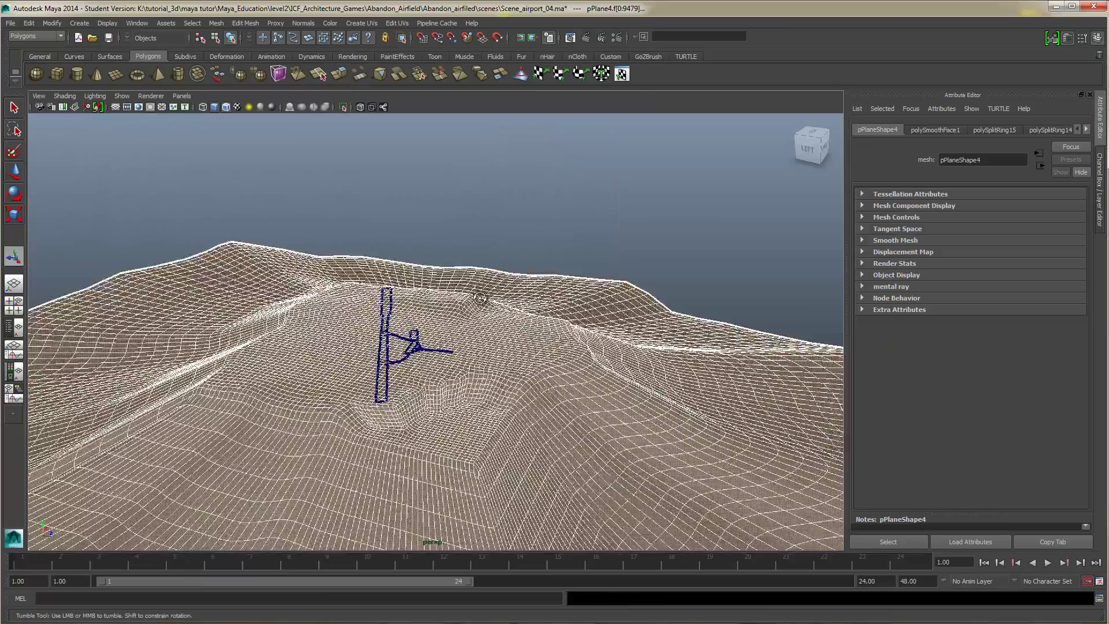
Deselect the island terrain and examine its smoothed slopes, plateau edges and runway area from several angles
left_click_drag(480, 298, 443, 304, "alt")
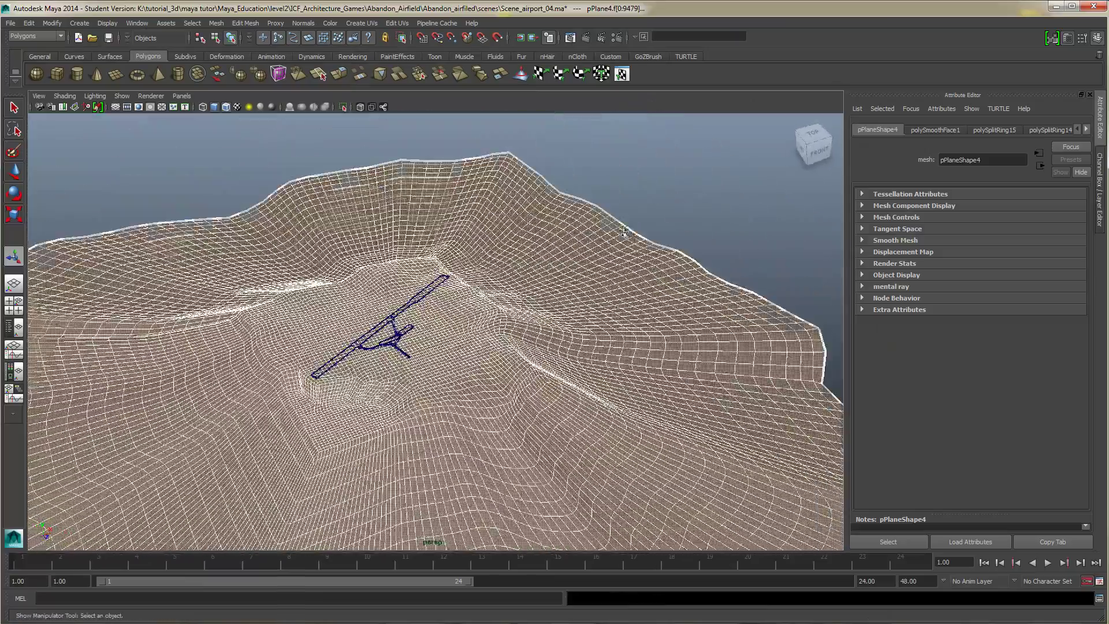
left_click(664, 211)
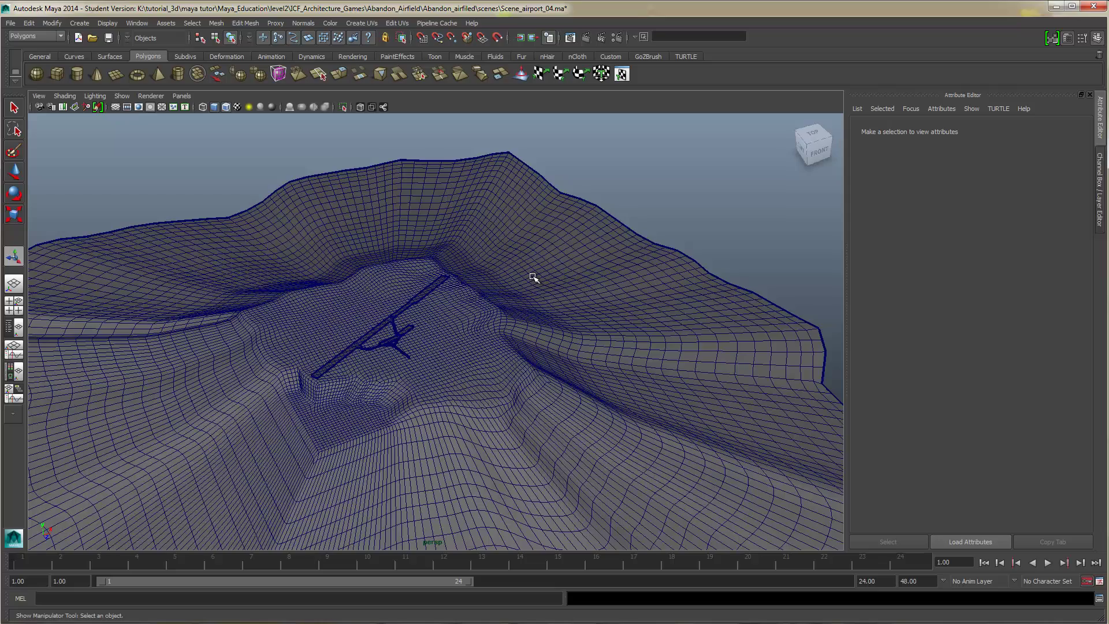
left_click_drag(430, 298, 534, 376, "alt")
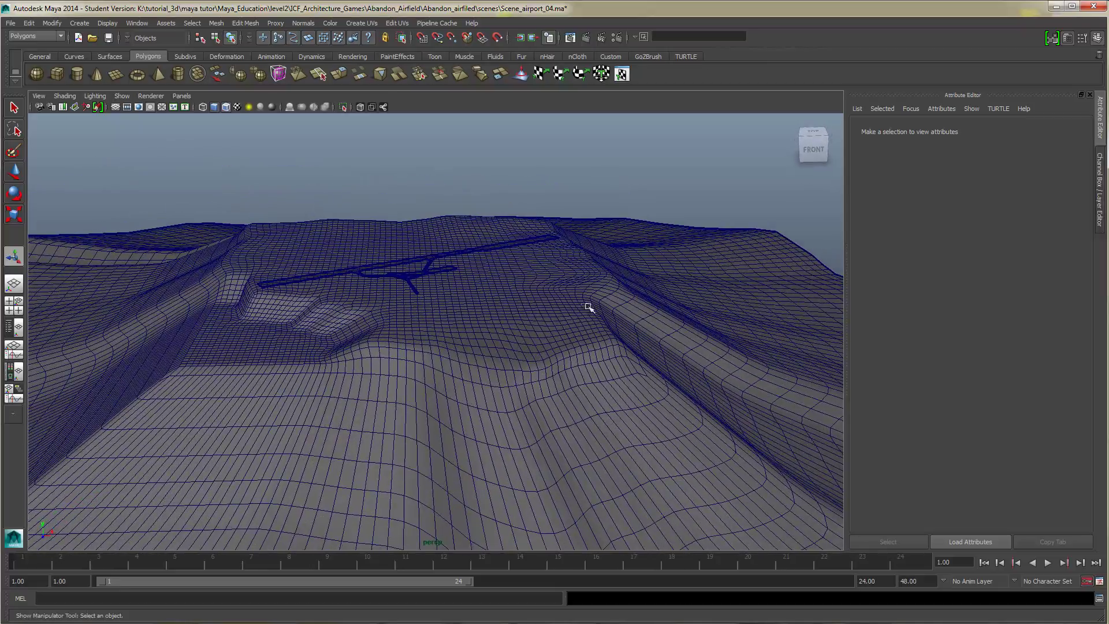
left_click_drag(589, 308, 534, 341, "alt")
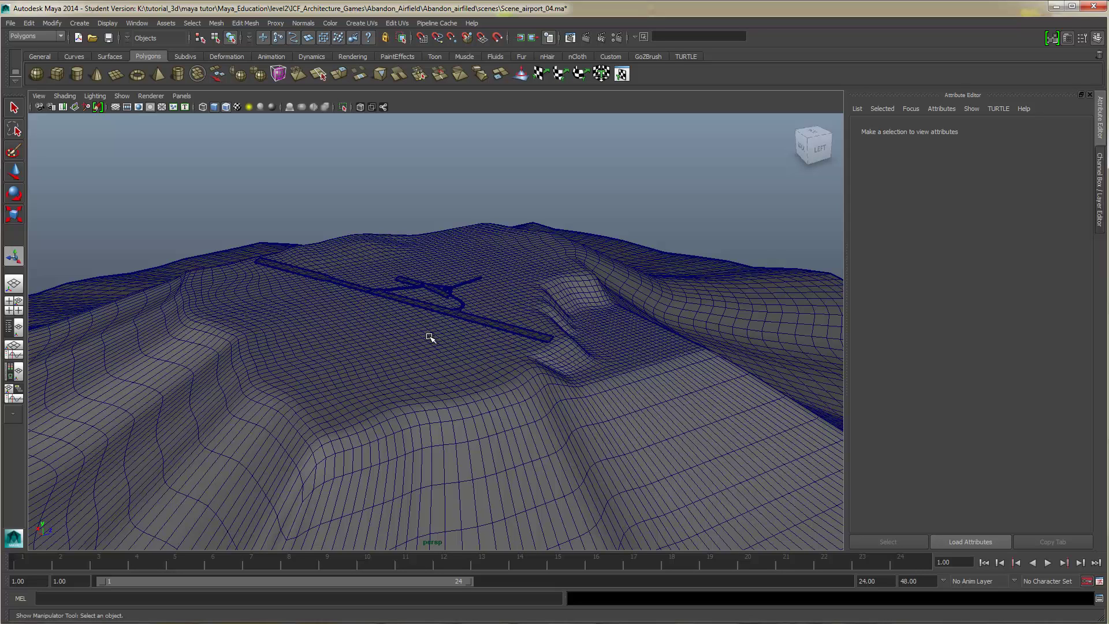
mouse_move(445, 338)
left_mouse_down("alt")
mouse_move(341, 339)
mouse_move(392, 320)
mouse_move(453, 338)
left_mouse_up("alt")
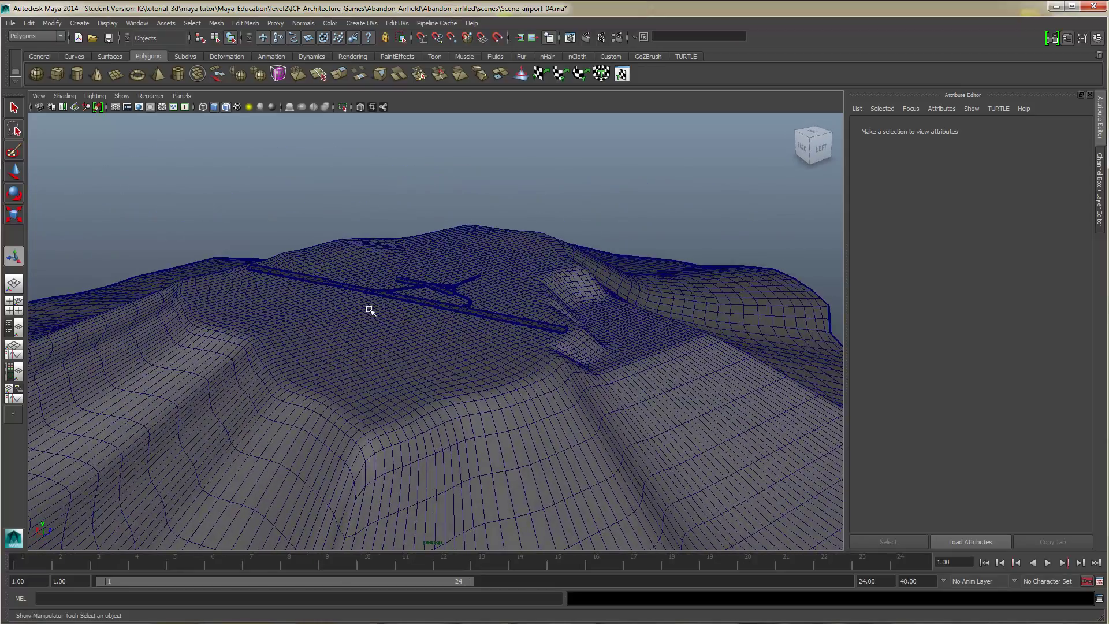
left_click_drag(418, 362, 426, 304, "alt")
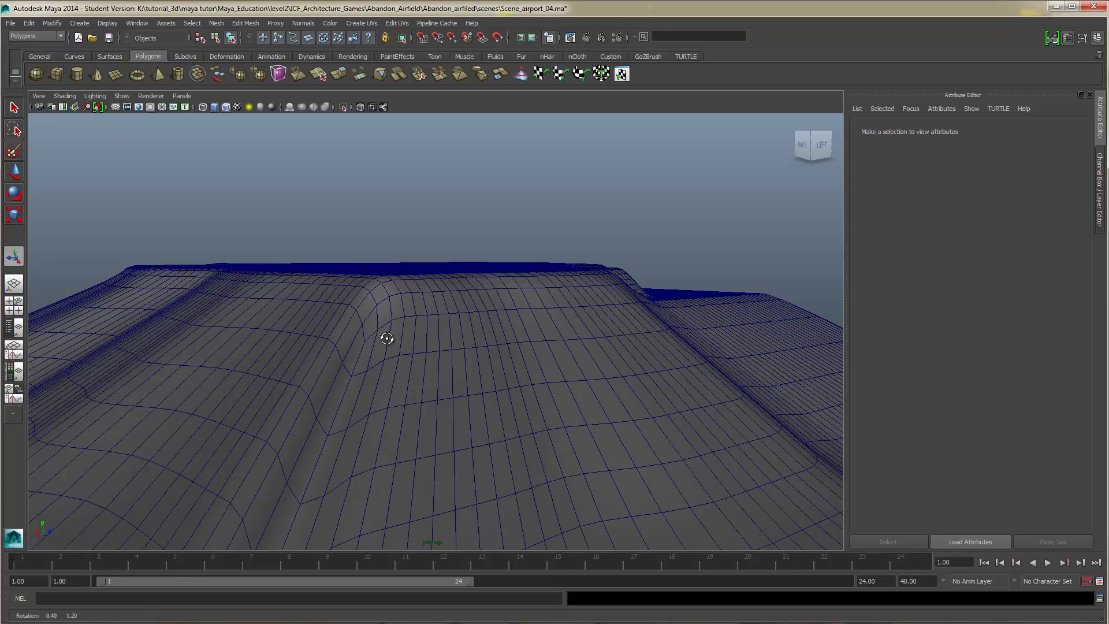
Select the island terrain, start the Sculpt Geometry Tool with its settings reset, and choose the Pull operation
key("[")
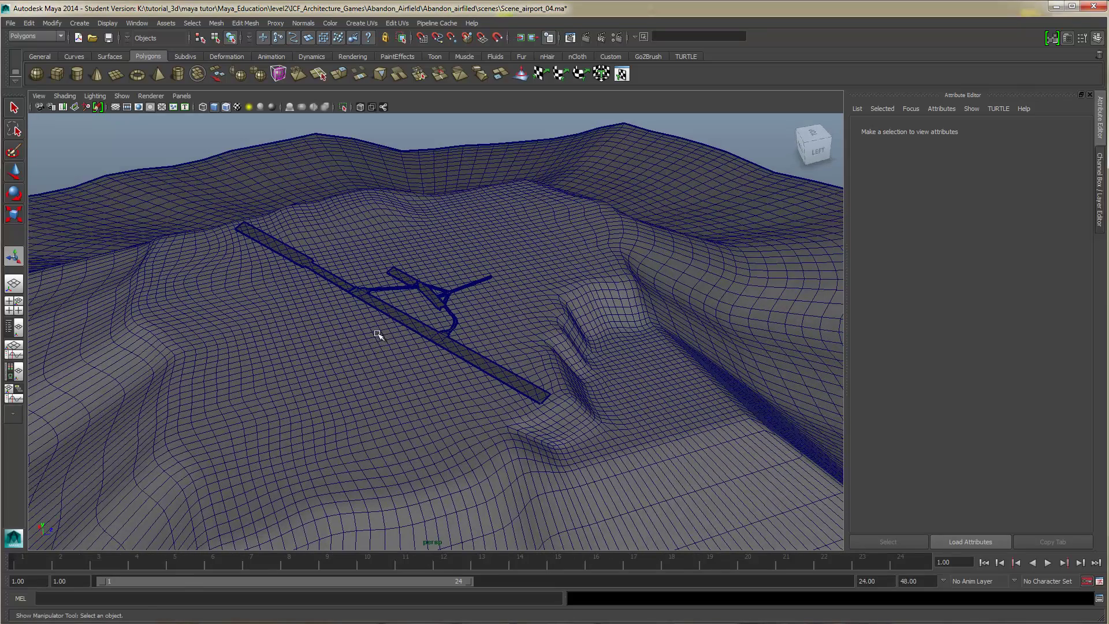
left_click(558, 233)
left_click_drag(399, 328, 329, 317, "alt")
middle_click_drag(330, 317, 372, 241, "alt")
left_click(218, 24)
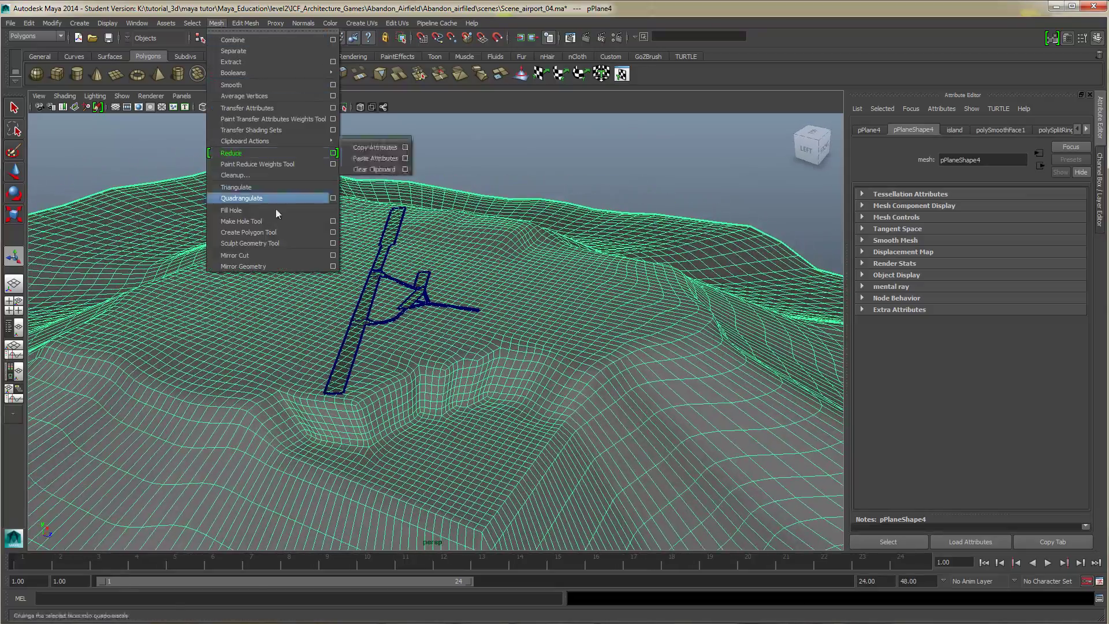
left_click(333, 243)
left_click(193, 109)
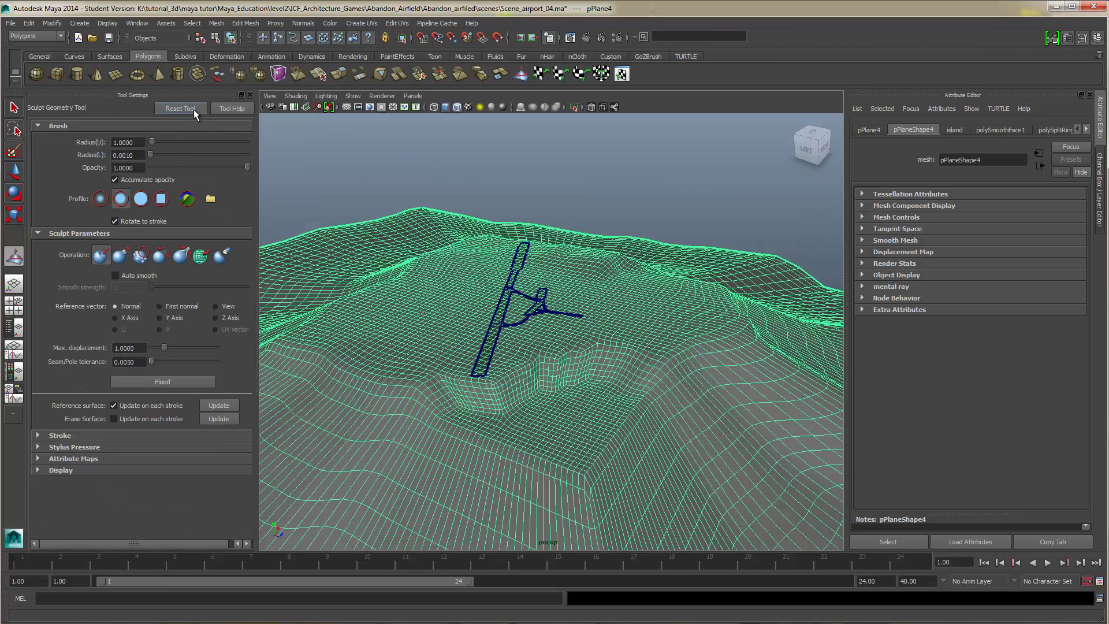
left_click(120, 256)
Enlarge the sculpt brush radius to 4.8676 and pull a low rise out of the terrain beside the runway
scroll(408, 341, "up", 5)
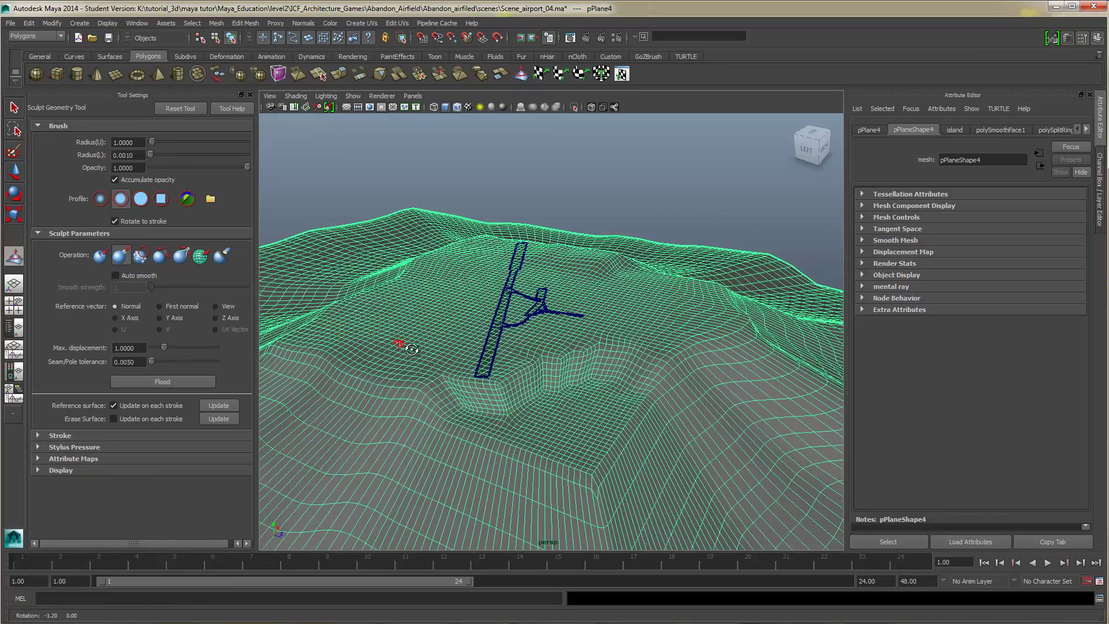
key("b")
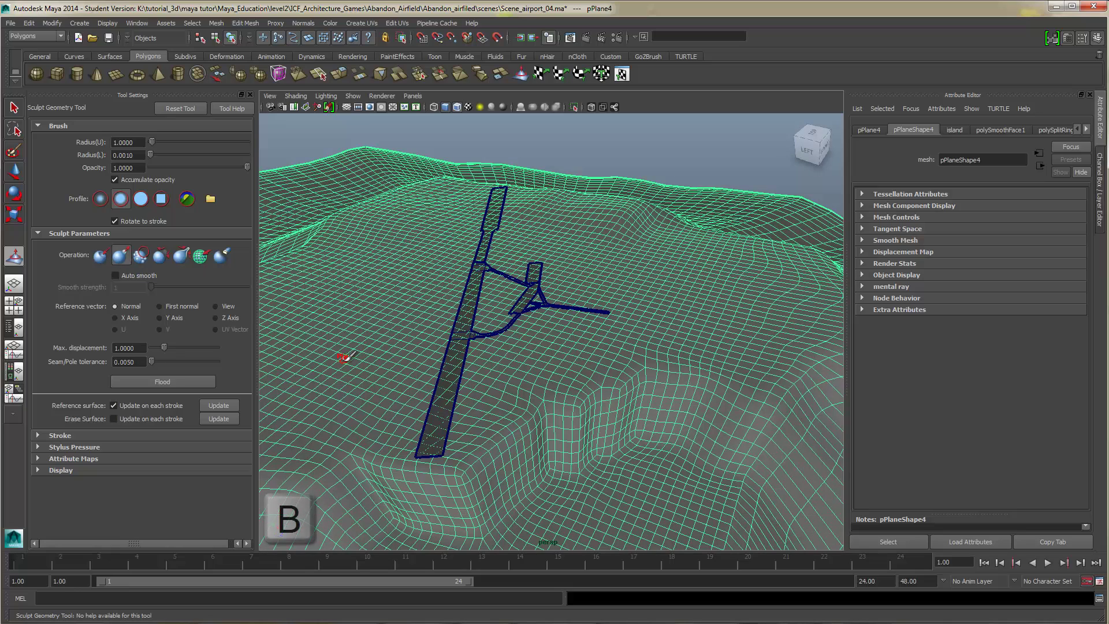
left_click_drag(346, 361, 358, 354)
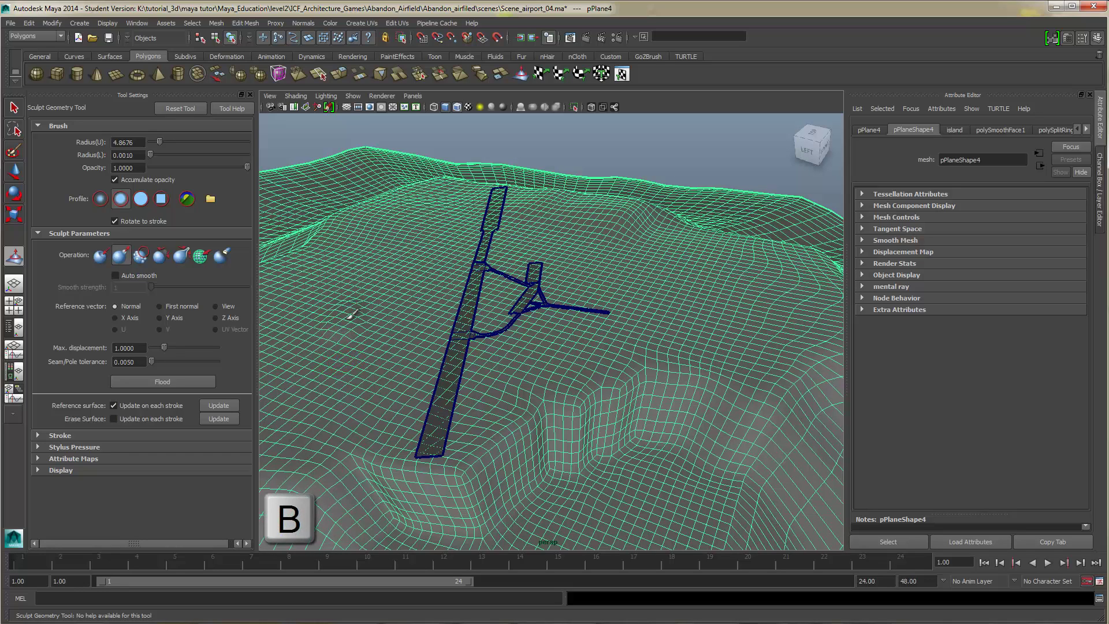
left_click_drag(351, 352, 404, 379, "alt")
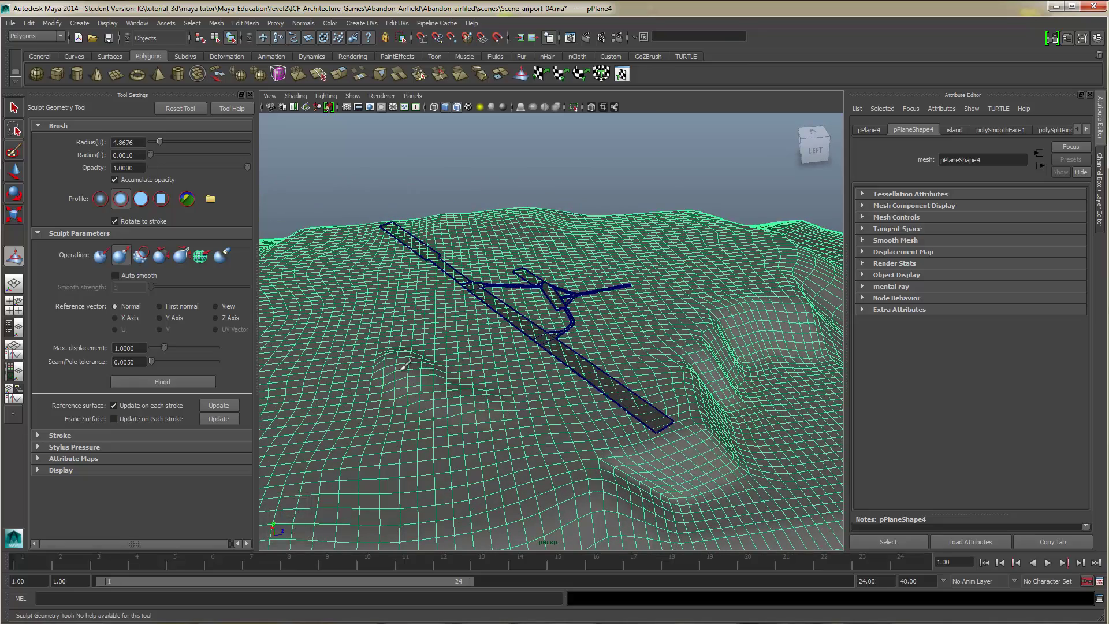
mouse_move(415, 383)
left_mouse_down("alt")
mouse_move(486, 386)
mouse_move(289, 290)
left_mouse_up("alt")
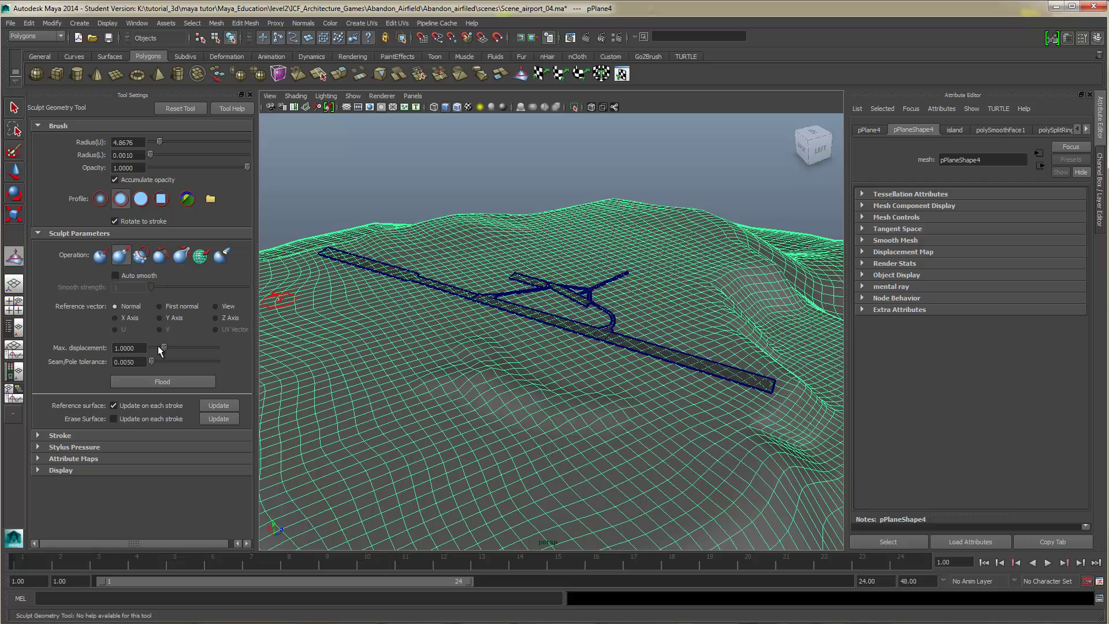
Set the maximum displacement to 1.2832 and pull more uneven bumps on the open ground alongside the runway
left_click_drag(164, 346, 167, 345)
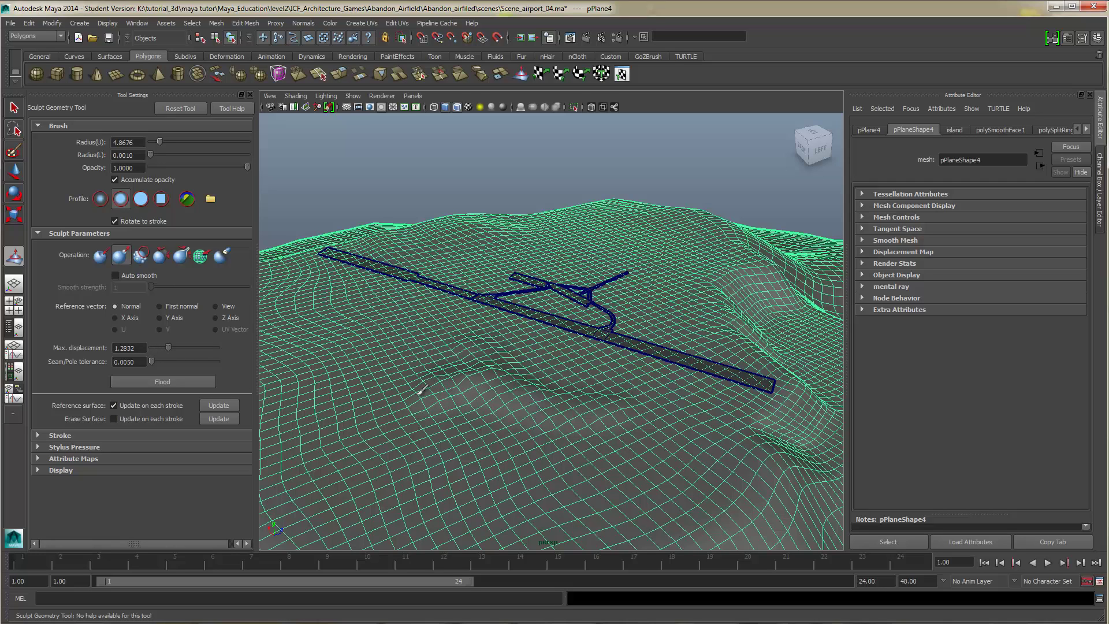
left_click_drag(411, 391, 501, 403, "alt")
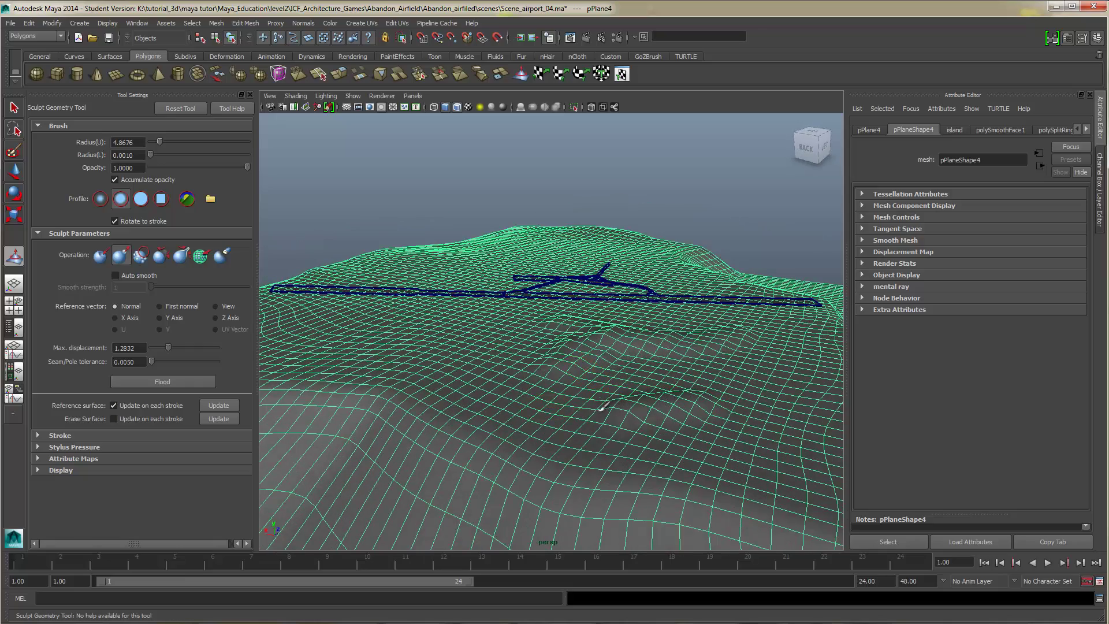
left_click_drag(570, 438, 604, 436, "alt")
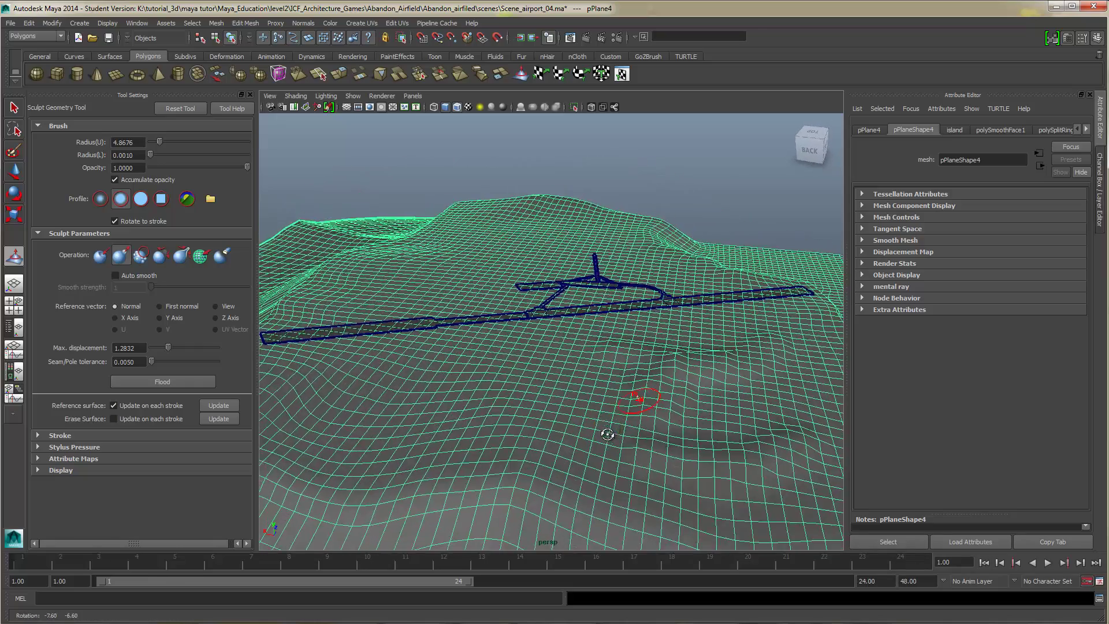
mouse_move(716, 408)
left_mouse_down()
mouse_move(546, 433)
mouse_move(596, 431)
mouse_move(339, 345)
mouse_move(584, 403)
mouse_move(578, 414)
mouse_move(554, 404)
left_mouse_up()
right_click_drag(554, 405, 539, 404, "alt")
left_click_drag(539, 404, 534, 416, "alt")
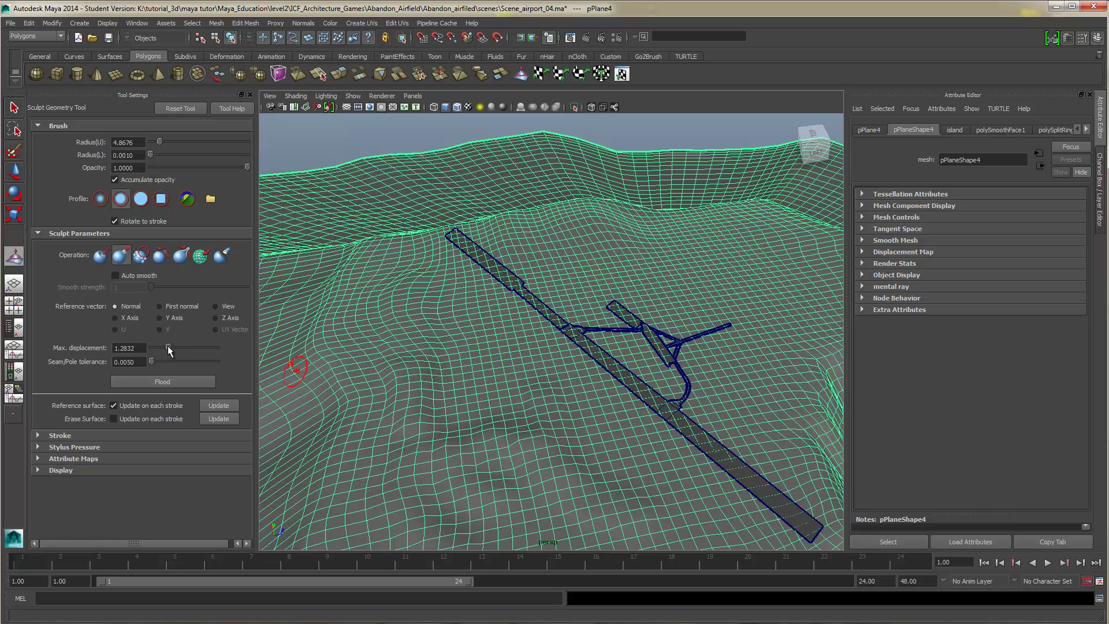
Increase the maximum displacement to 1.8142 and pull taller ridges near the runway's far end and the plateau edge
left_click_drag(168, 347, 174, 347)
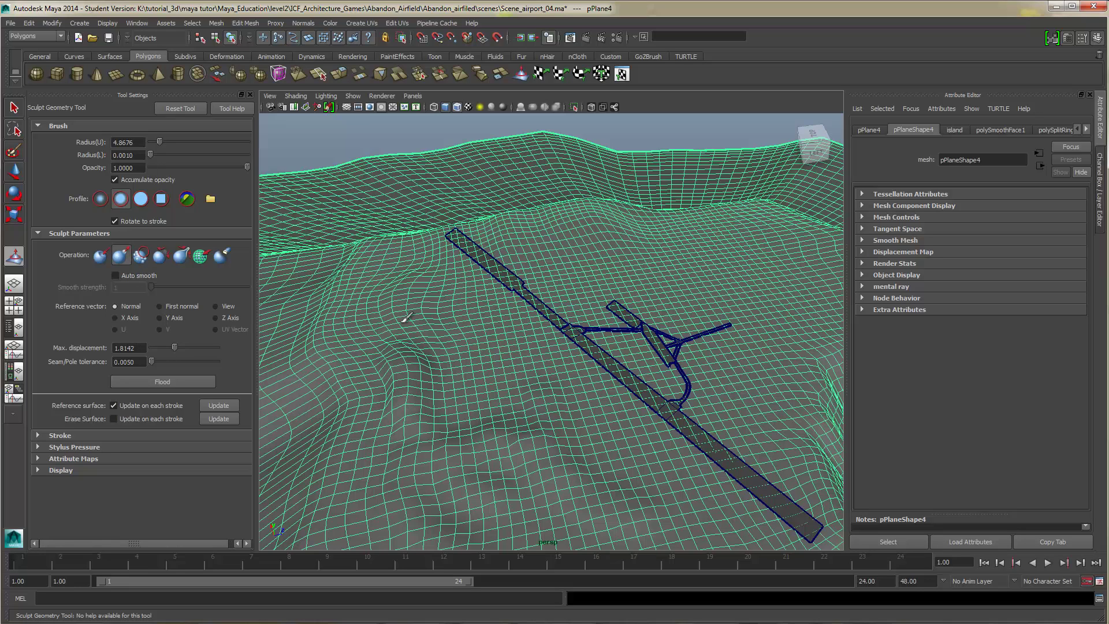
mouse_move(402, 322)
left_mouse_down()
mouse_move(400, 333)
mouse_move(411, 306)
mouse_move(483, 323)
left_mouse_up()
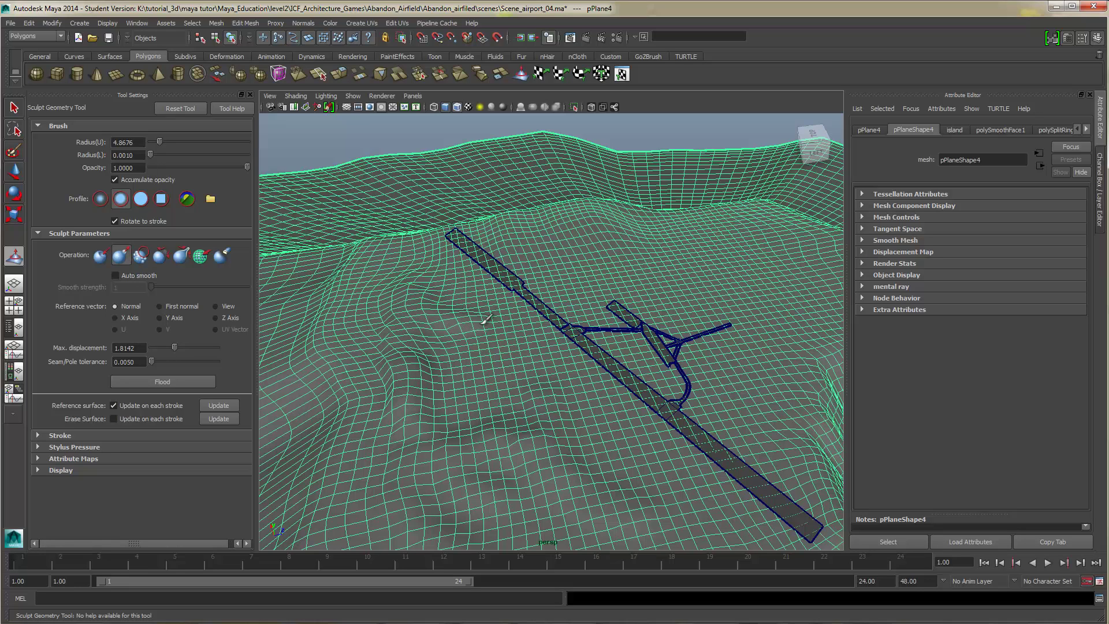
mouse_move(382, 317)
left_mouse_down()
mouse_move(363, 366)
mouse_move(416, 383)
mouse_move(402, 372)
left_mouse_up()
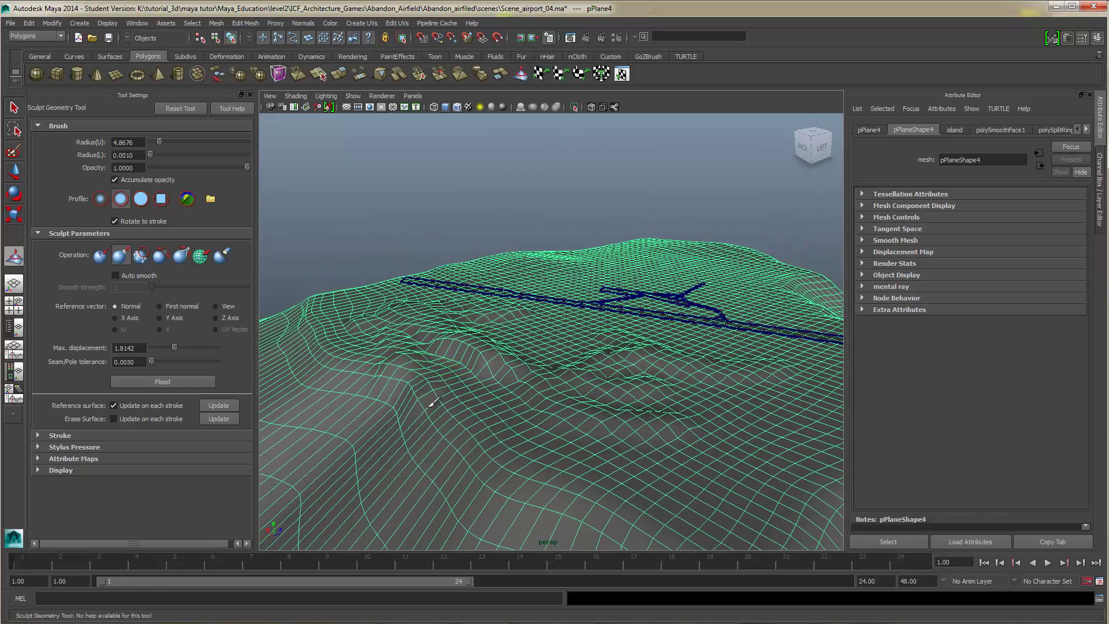
left_click_drag(490, 494, 459, 384, "alt")
left_click_drag(470, 445, 289, 338, "alt")
With Pull, the Gaussian brush profile, a 12.067 radius and 4.3363 maximum displacement, raise larger hills along the plateau edge on the taxiway side
left_click(160, 254)
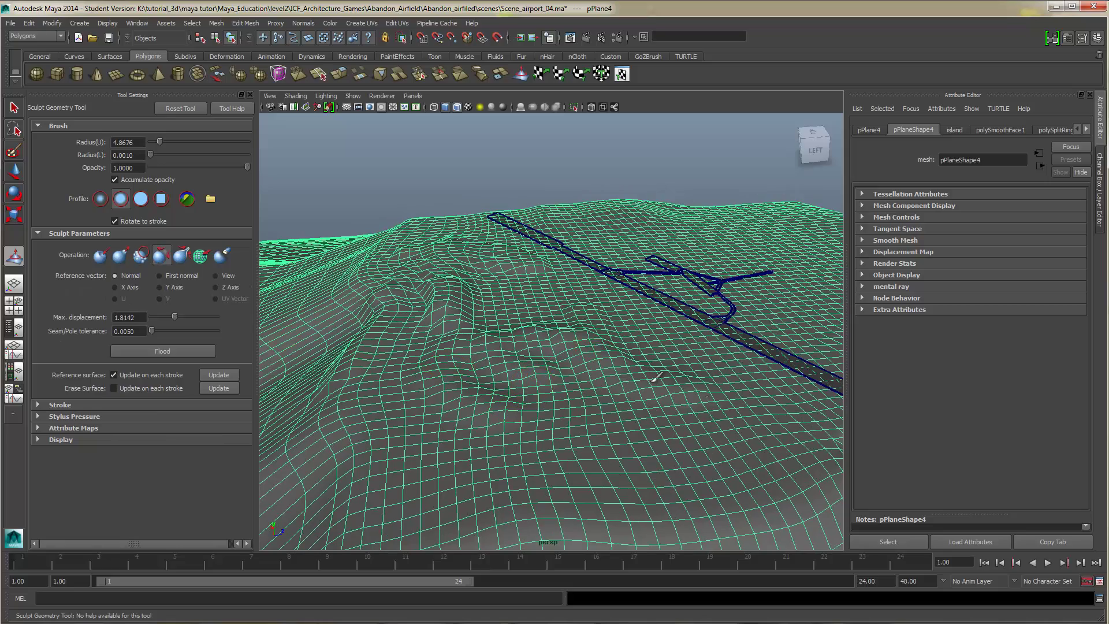
left_click_drag(561, 392, 549, 370, "alt")
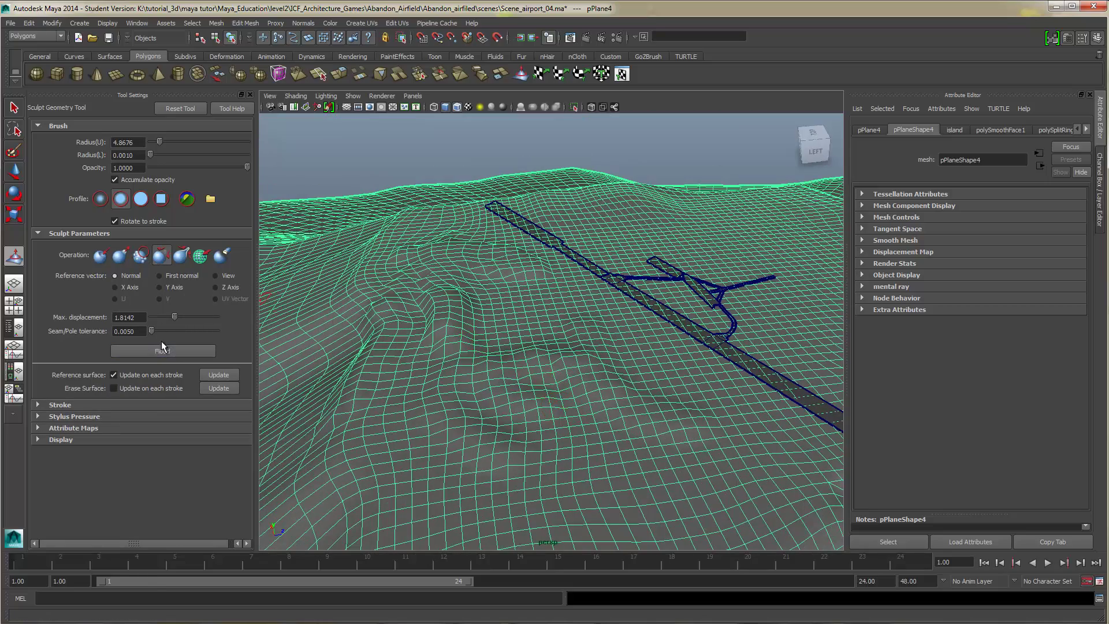
left_click(120, 255)
left_click(99, 199)
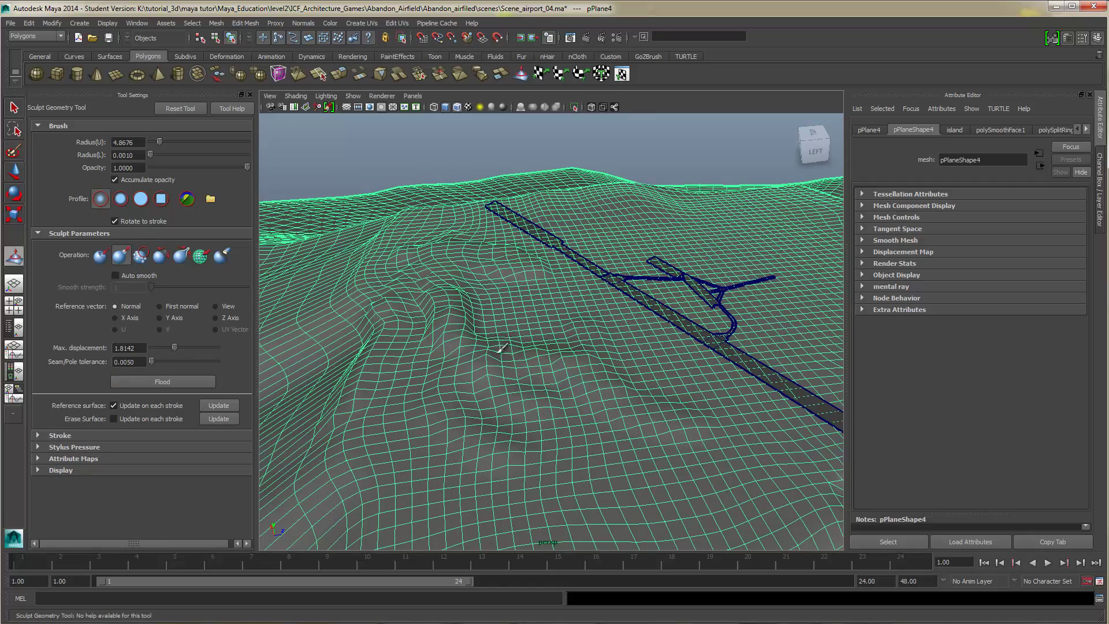
mouse_move(497, 382)
left_mouse_down("alt")
mouse_move(574, 401)
mouse_move(587, 327)
mouse_move(445, 441)
mouse_move(471, 298)
mouse_move(458, 358)
mouse_move(487, 366)
left_mouse_up("alt")
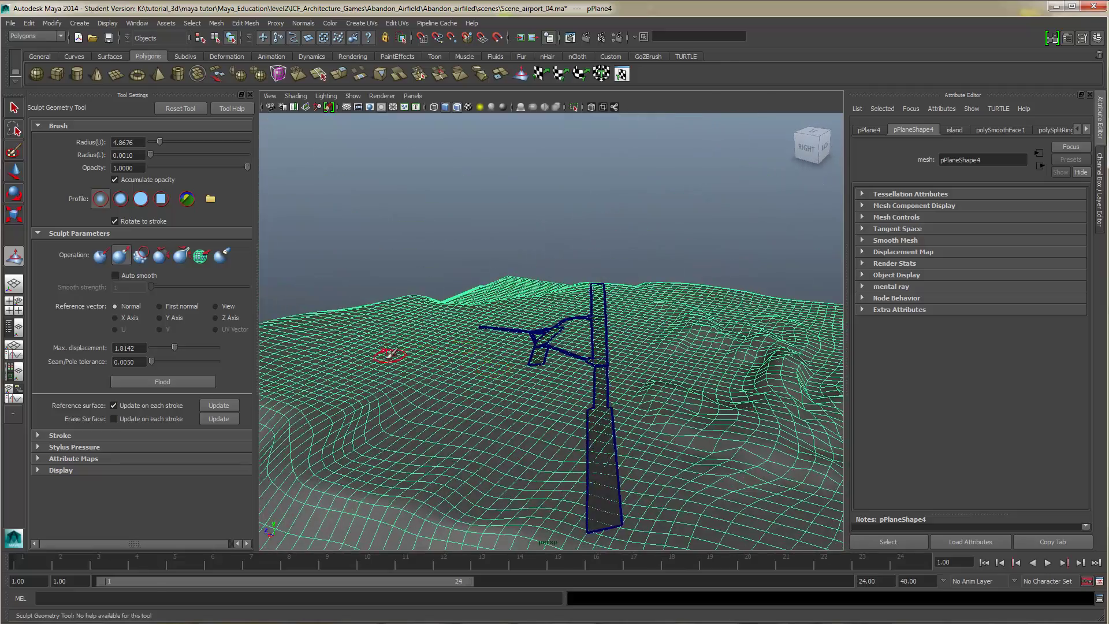
mouse_move(404, 355)
left_mouse_down("alt")
mouse_move(473, 359)
mouse_move(446, 439)
mouse_move(462, 399)
mouse_move(491, 439)
mouse_move(475, 416)
mouse_move(497, 428)
mouse_move(416, 381)
mouse_move(451, 367)
mouse_move(279, 371)
left_mouse_up("alt")
left_click_drag(205, 349, 208, 348)
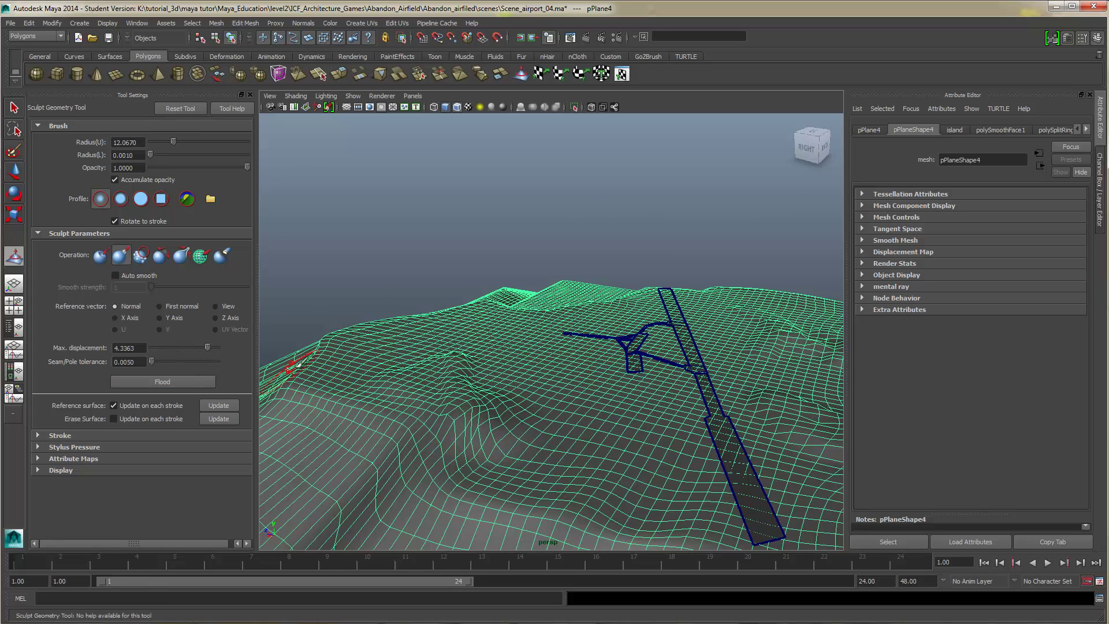
mouse_move(445, 410)
left_mouse_down()
mouse_move(462, 384)
mouse_move(531, 491)
mouse_move(739, 456)
mouse_move(538, 441)
mouse_move(532, 457)
mouse_move(603, 457)
mouse_move(508, 465)
mouse_move(467, 428)
mouse_move(435, 331)
left_mouse_up()
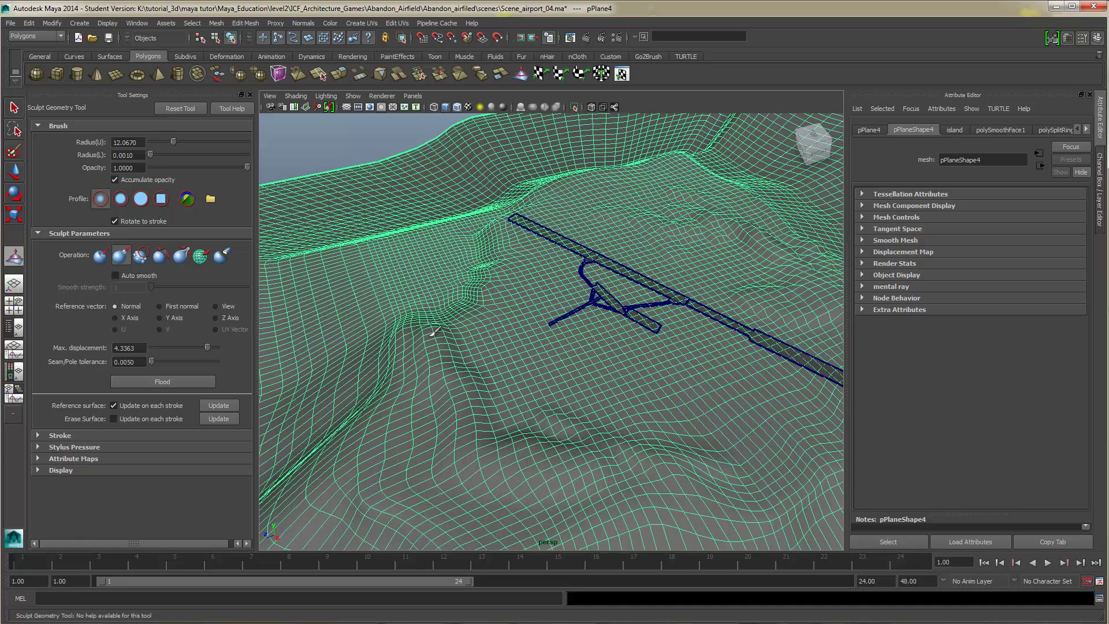
left_click_drag(577, 394, 560, 404, "alt")
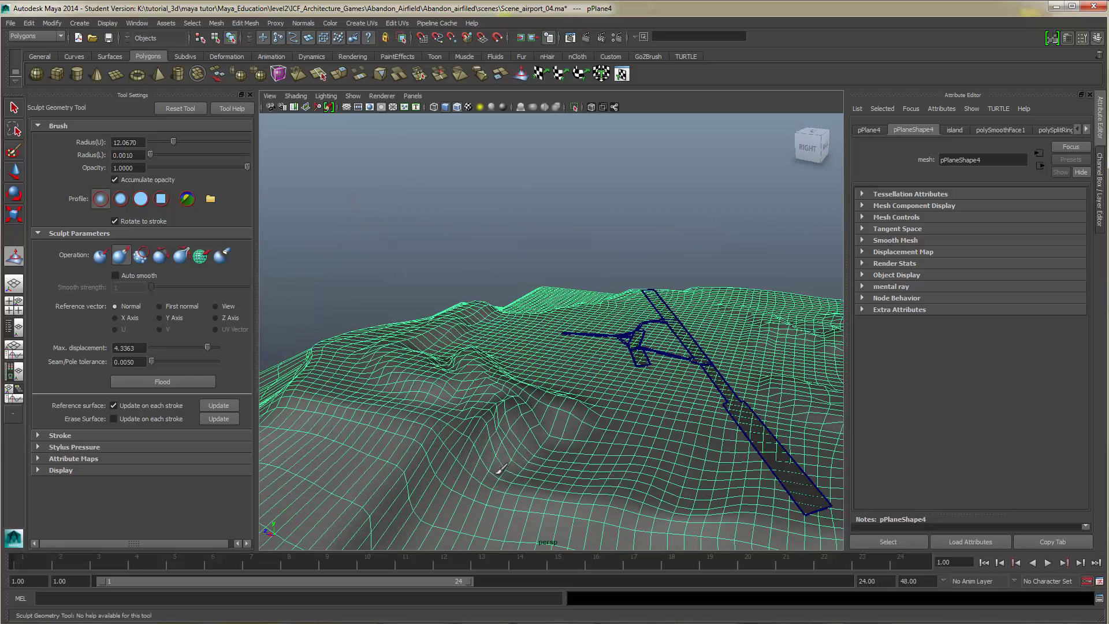
mouse_move(497, 465)
left_mouse_down("alt")
mouse_move(538, 461)
mouse_move(522, 454)
left_mouse_up("alt")
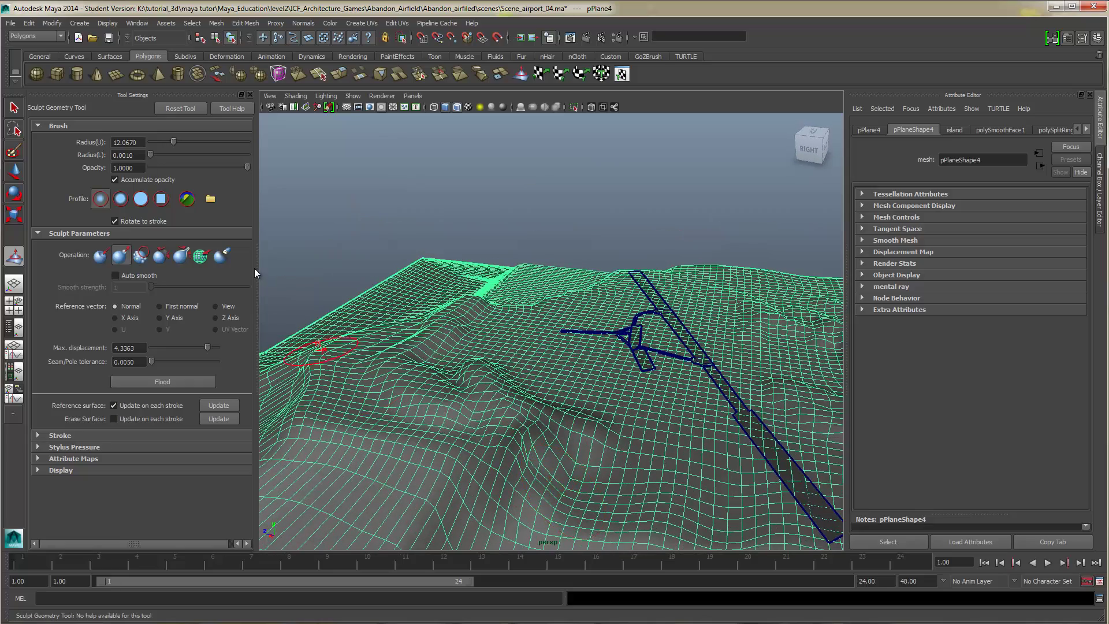
Reshape the raised hills and slopes around the taxiway side using the sculpt operation with a brush strength of 1
left_click(185, 256)
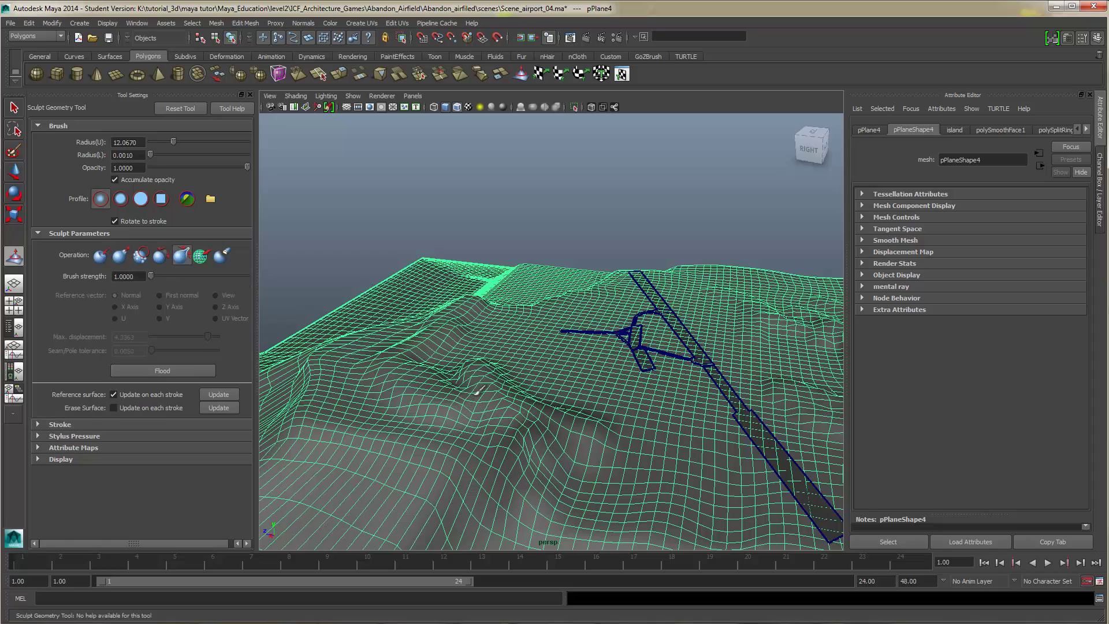
left_click_drag(440, 448, 418, 405, "alt")
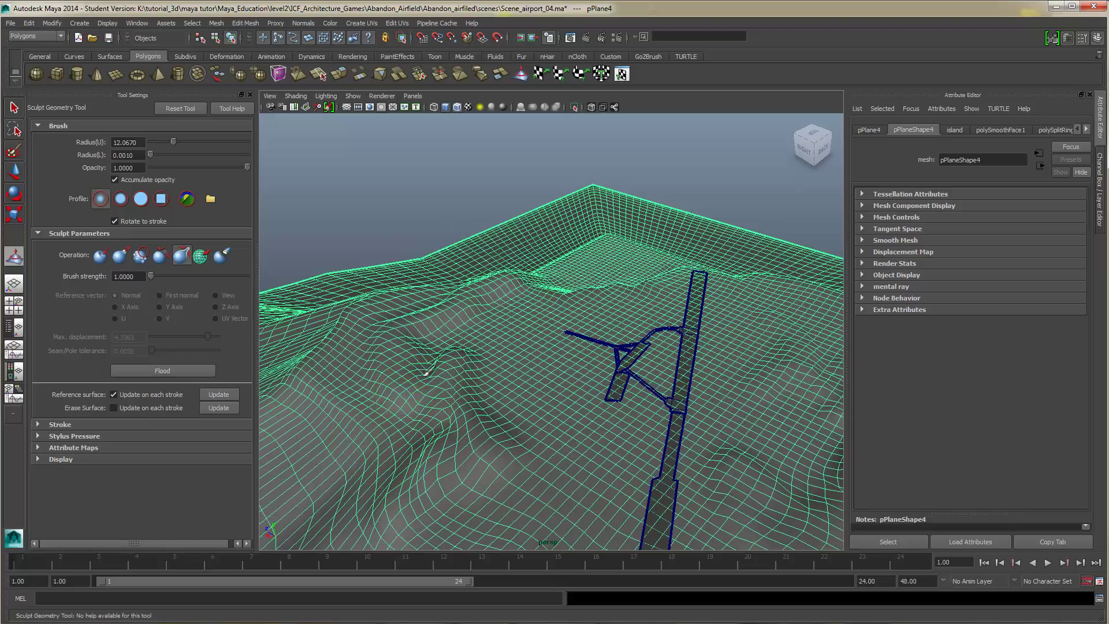
left_click_drag(491, 443, 569, 378, "alt")
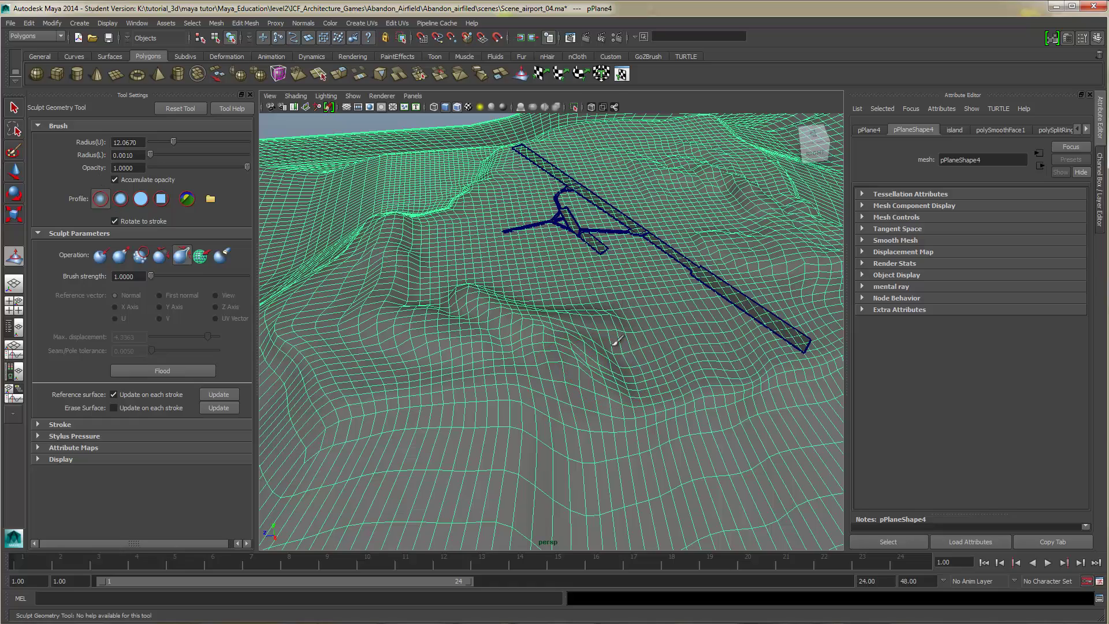
left_click_drag(620, 369, 572, 361, "alt")
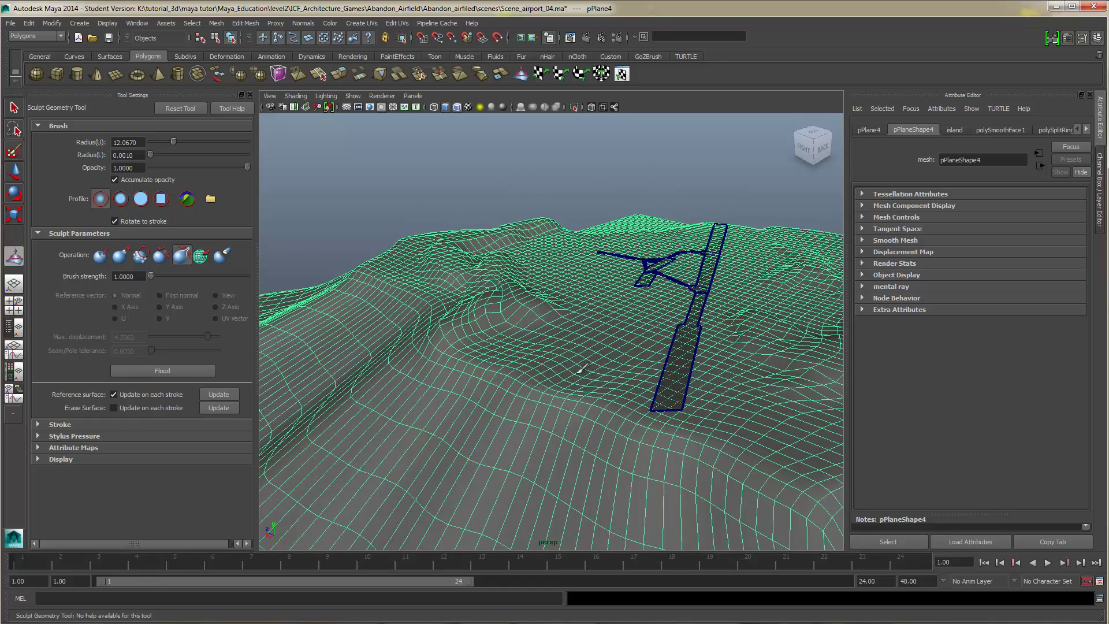
left_click_drag(581, 368, 426, 384, "alt")
Push a hollow into the ground beside the runway, undo the last stroke, and rework the surrounding terrain with brush strength 1
left_click(100, 256)
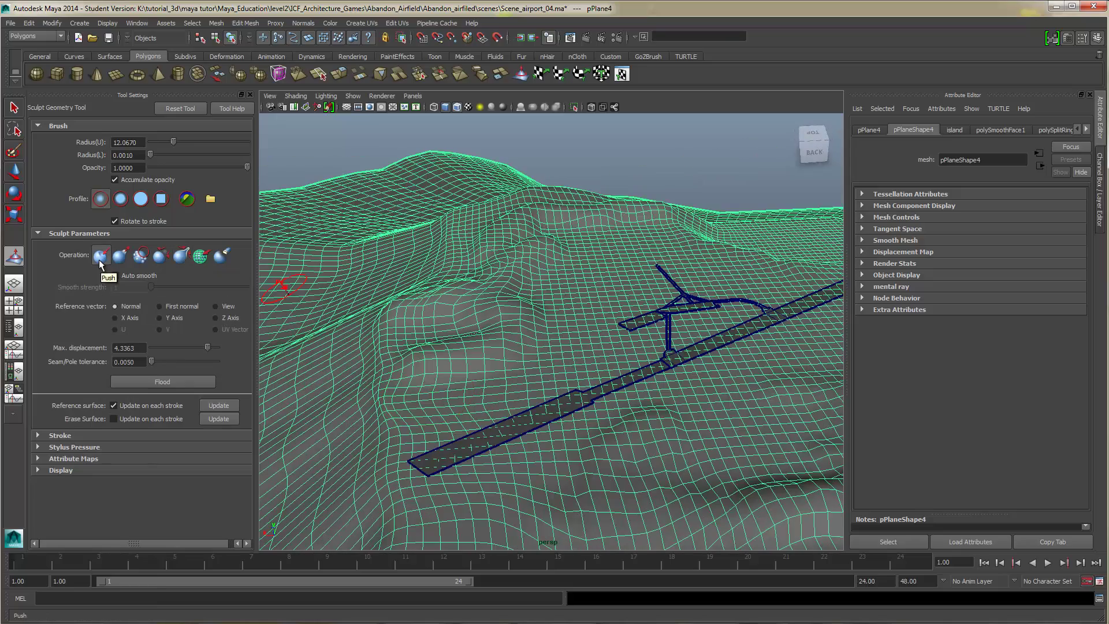
left_click_drag(430, 345, 479, 374, "alt")
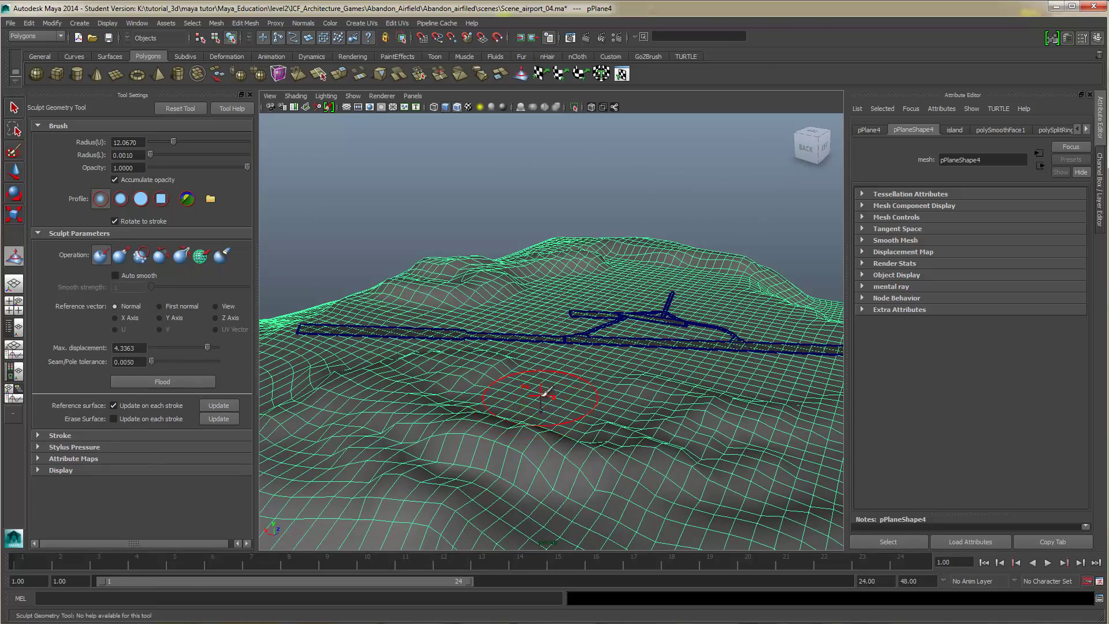
left_click_drag(593, 426, 487, 380, "alt")
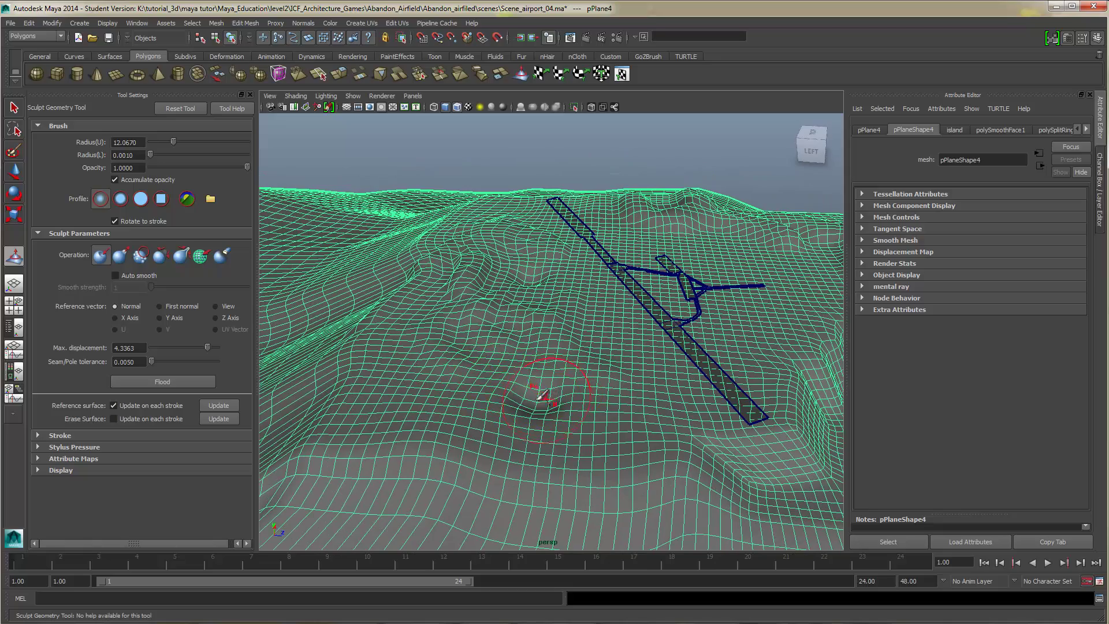
left_click_drag(534, 440, 510, 439, "alt")
key("ctrl+z")
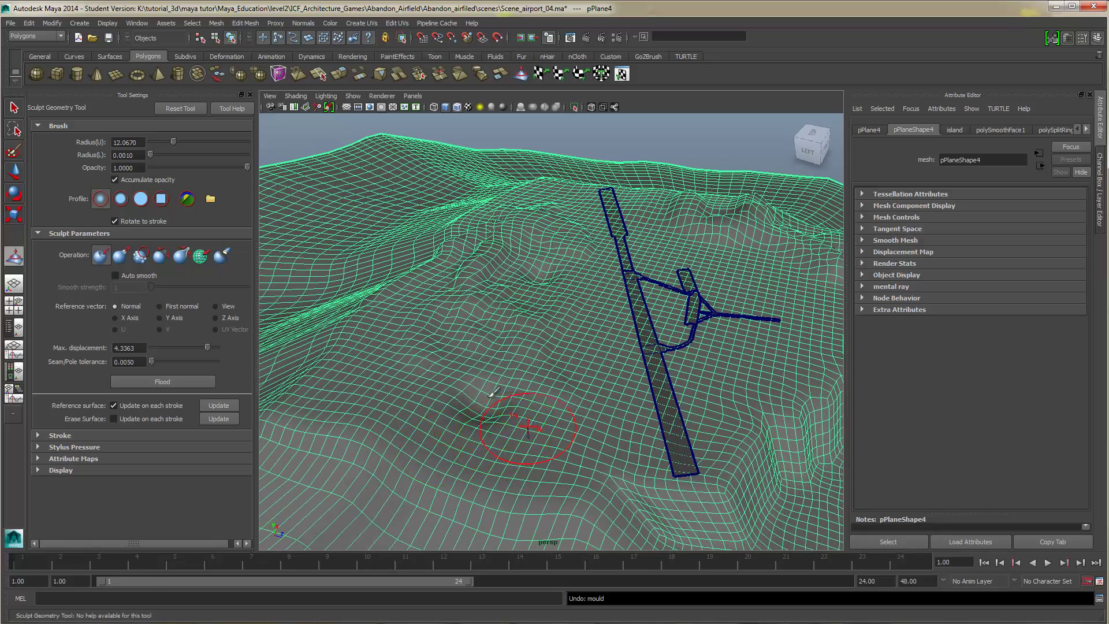
left_click(182, 255)
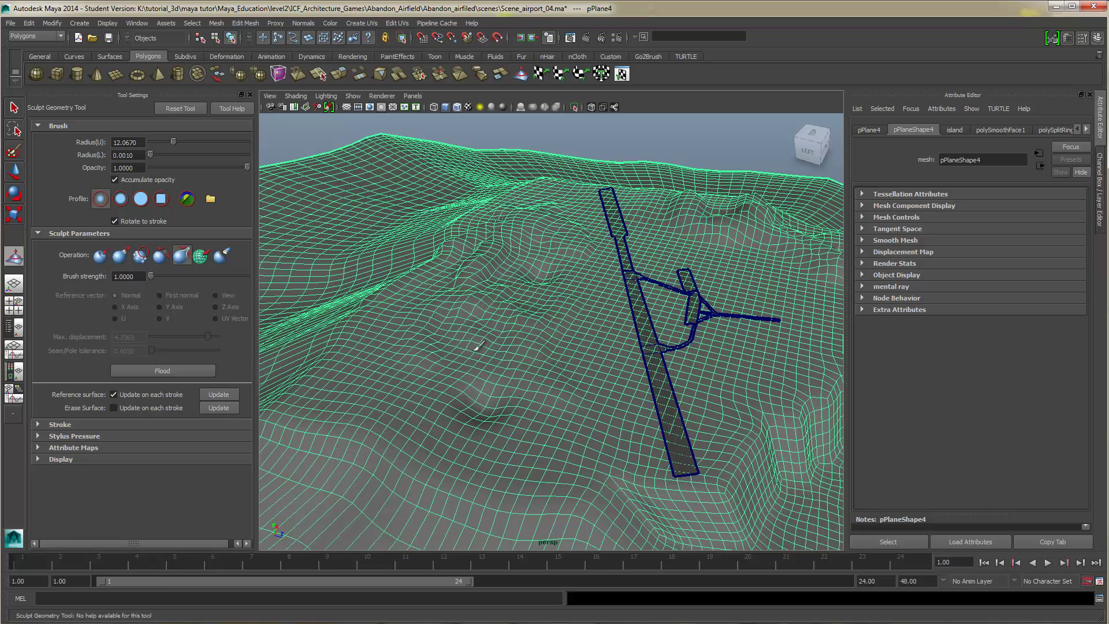
left_click_drag(482, 428, 369, 358, "alt")
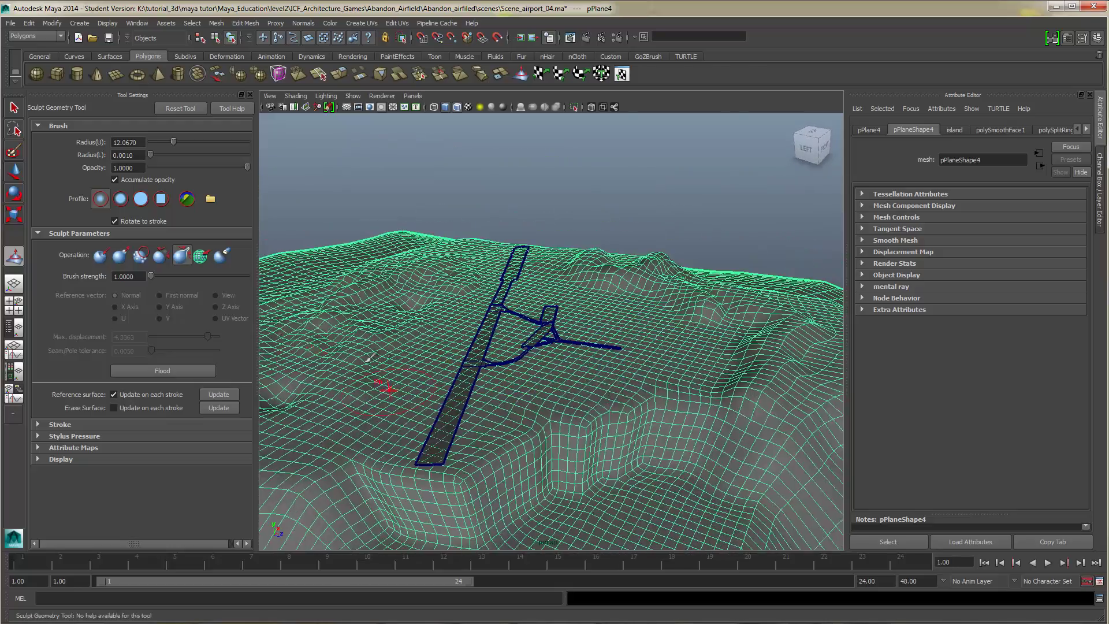
With Pull and a seam/pole tolerance of 0.2302, raise more hills along the plateau edge on the taxiway side
left_click(118, 255)
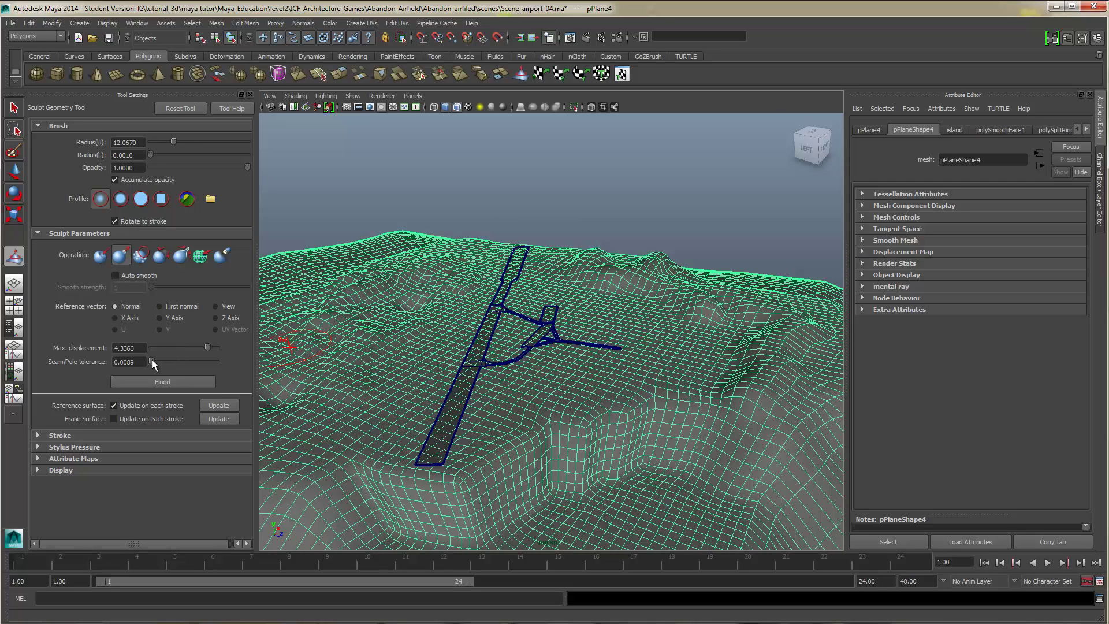
left_click_drag(166, 358, 168, 359)
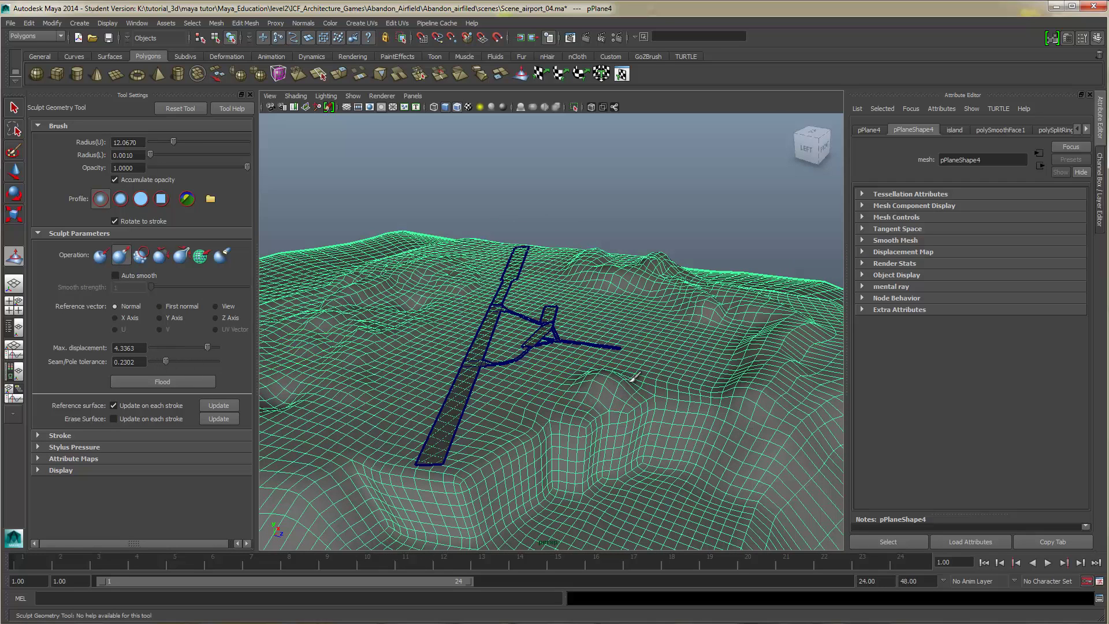
left_click_drag(687, 364, 680, 399, "alt")
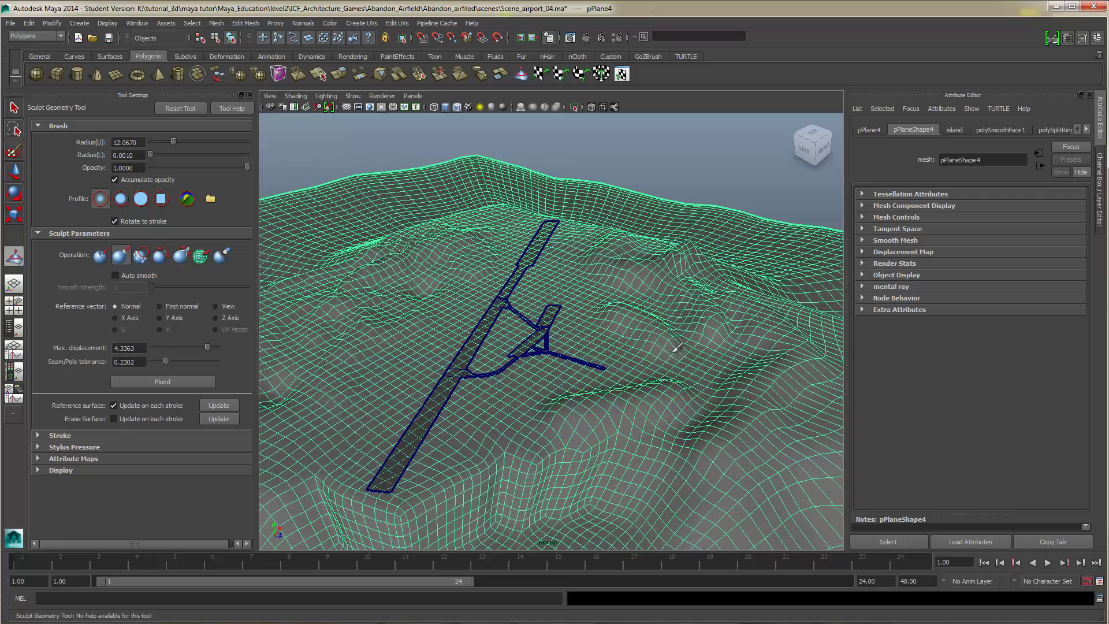
left_click_drag(646, 393, 693, 289, "alt")
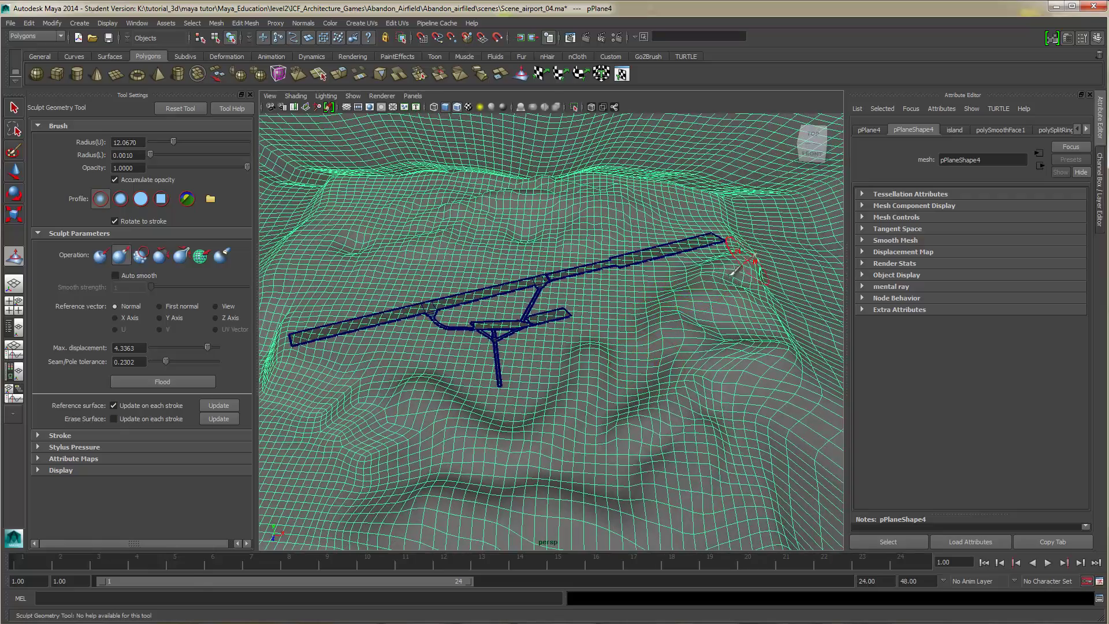
Pull up uneven mounds and ridges around the runway's far end and on the side opposite the taxiways
mouse_move(743, 255)
left_mouse_down("alt")
mouse_move(718, 371)
mouse_move(704, 319)
left_mouse_up("alt")
middle_click_drag(706, 319, 600, 283, "alt")
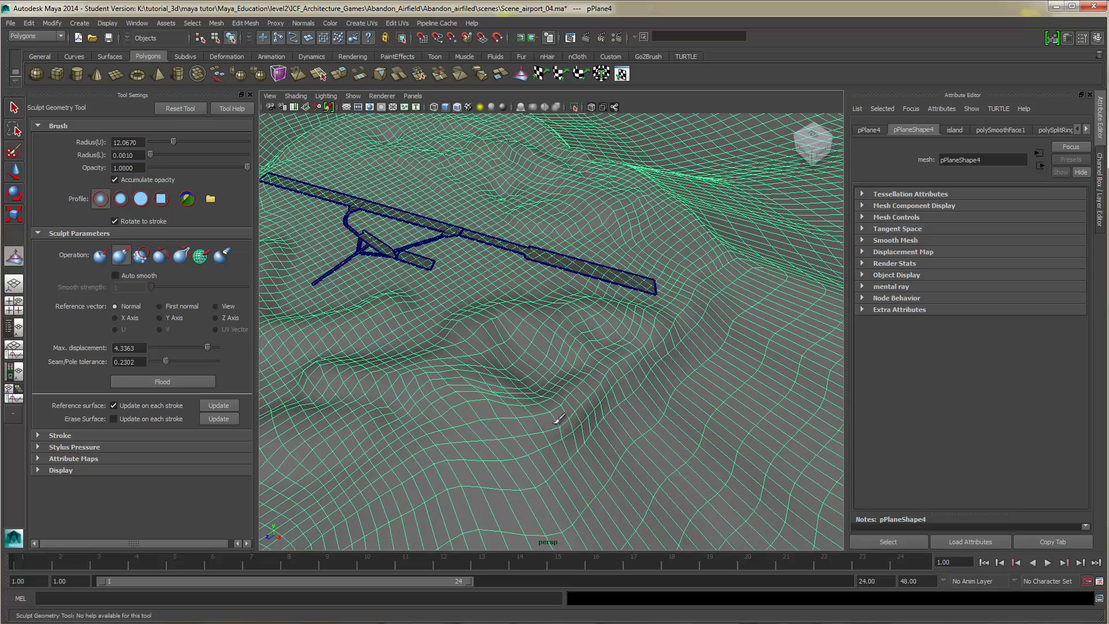
left_click_drag(673, 346, 682, 392, "alt")
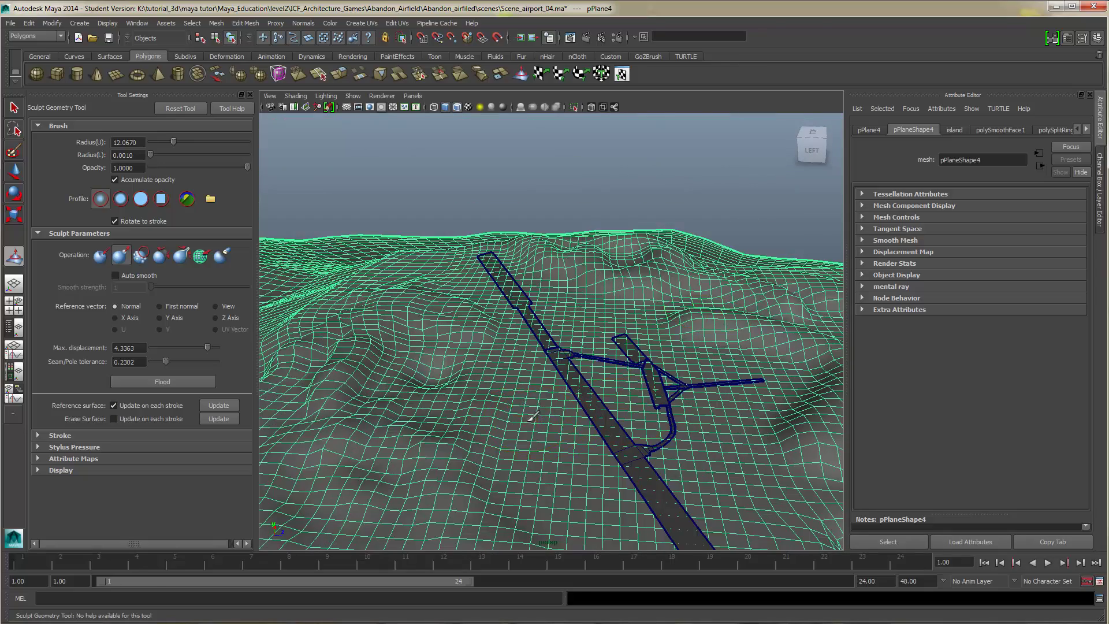
mouse_move(532, 462)
left_mouse_down("alt")
mouse_move(445, 371)
mouse_move(495, 431)
mouse_move(459, 403)
mouse_move(479, 424)
mouse_move(466, 448)
mouse_move(459, 431)
left_mouse_up("alt")
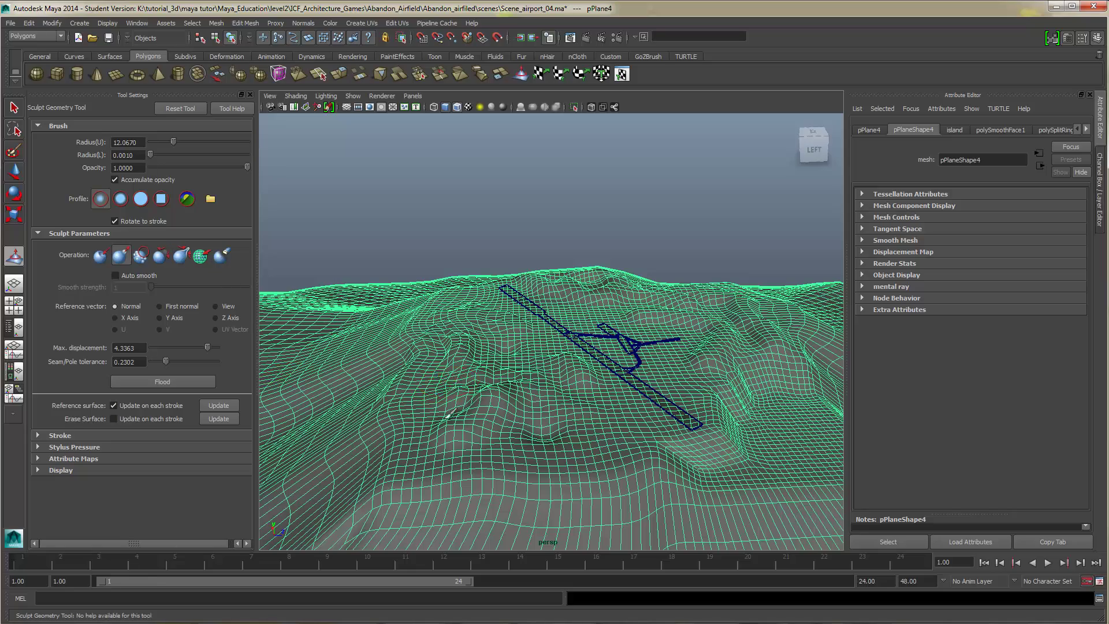
left_click_drag(487, 418, 483, 427, "alt")
Rework the mounds opposite the taxiways using the Pinch operation with a brush strength of 1
left_click(181, 255)
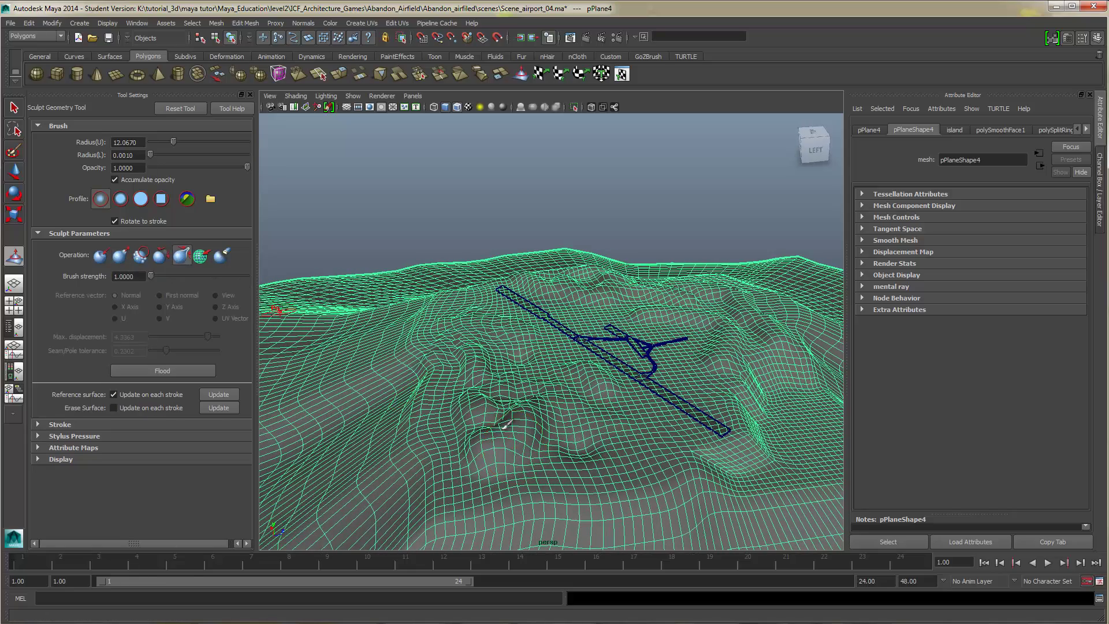
left_click_drag(535, 400, 513, 470, "alt")
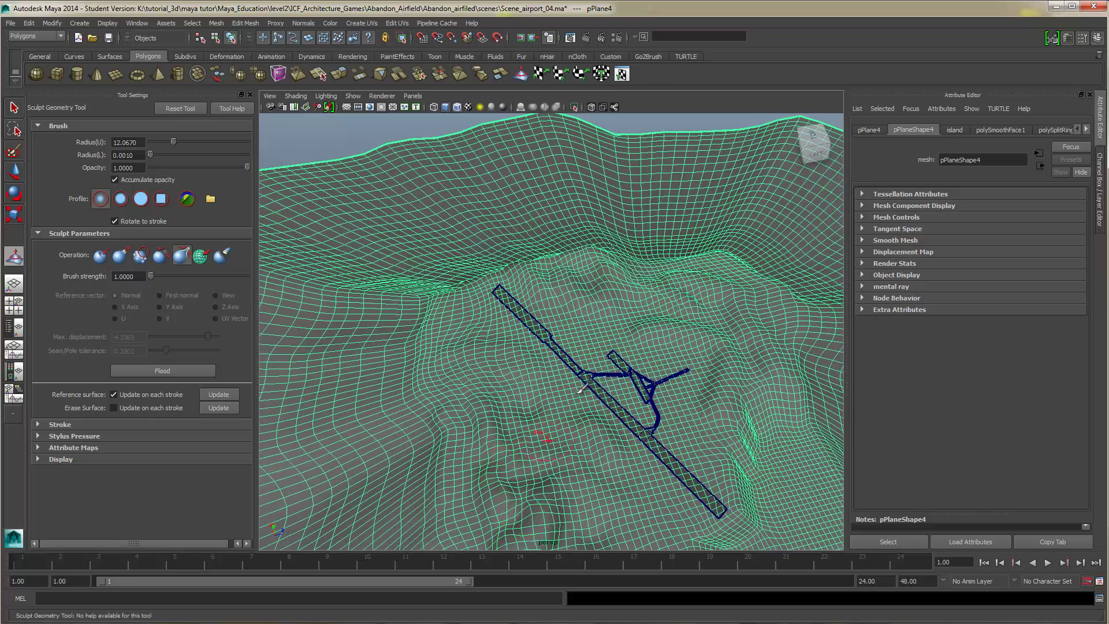
left_click_drag(580, 389, 299, 180, "alt")
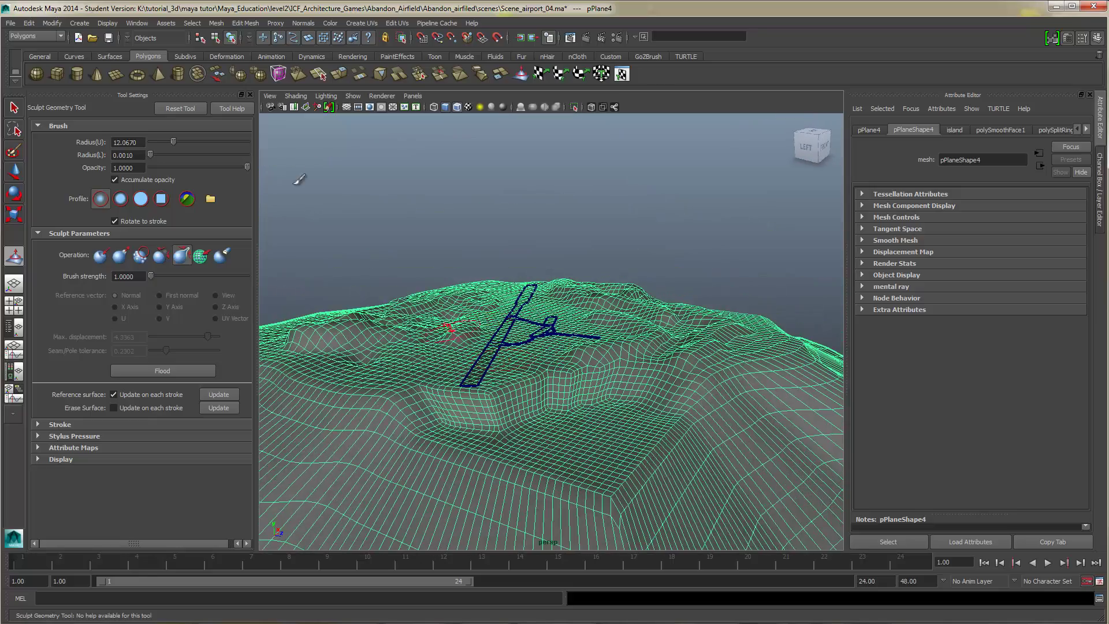
left_click(249, 95)
left_click_drag(349, 240, 338, 276, "alt")
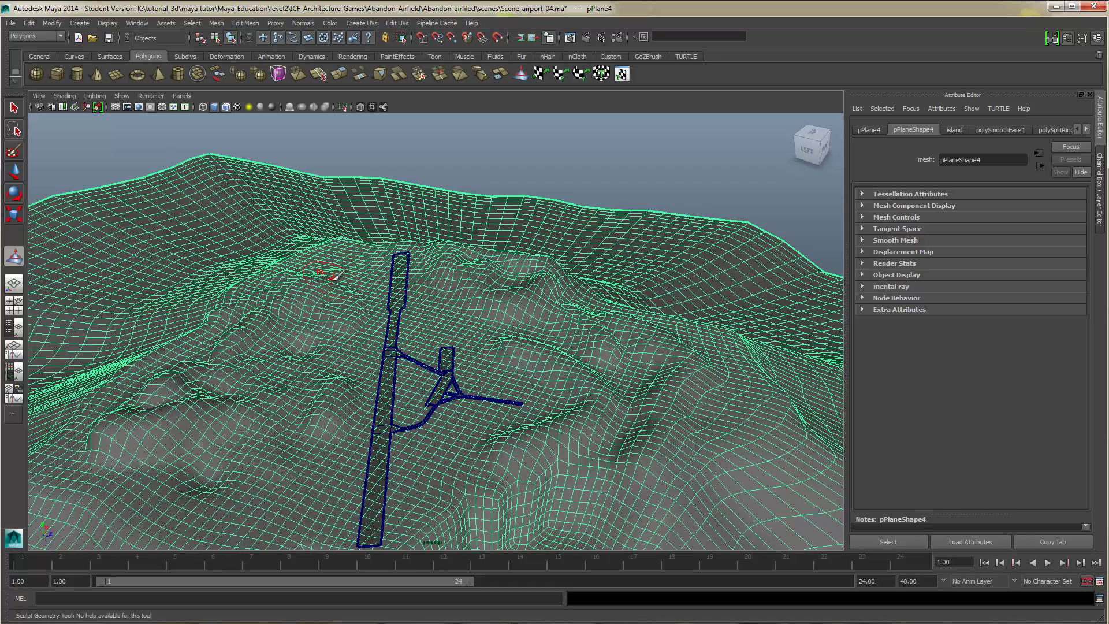
Leave sculpting, switch the island mesh to vertex selection and enable Soft Select with the Volume falloff mode
key("q")
right_click_drag(338, 327, 301, 328)
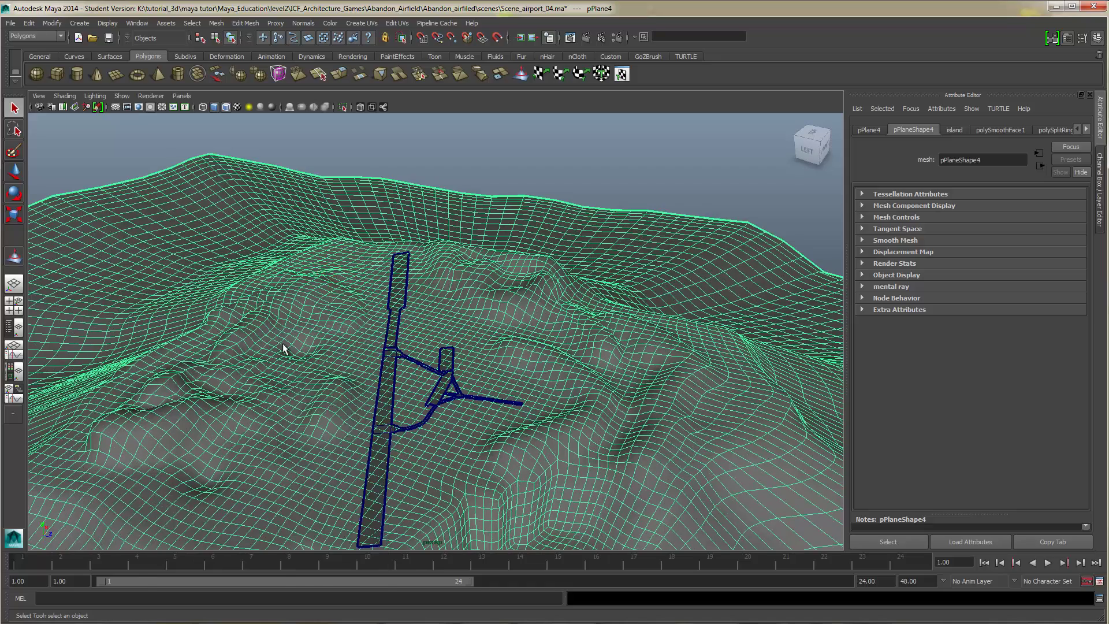
left_click_drag(300, 328, 272, 351, "alt")
left_click(306, 358)
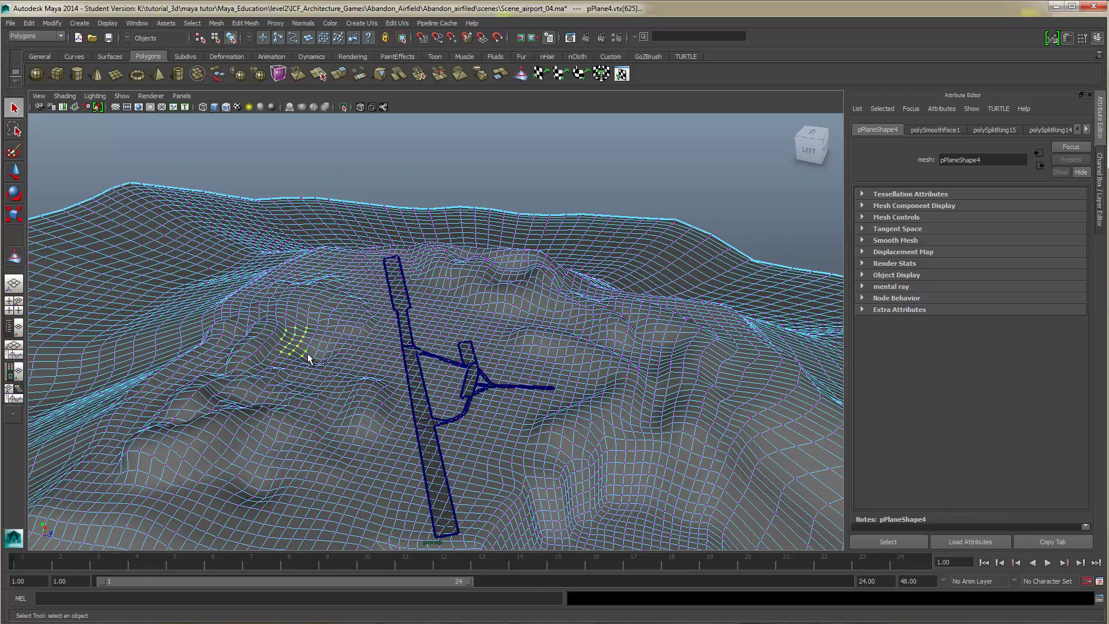
left_click(1083, 38)
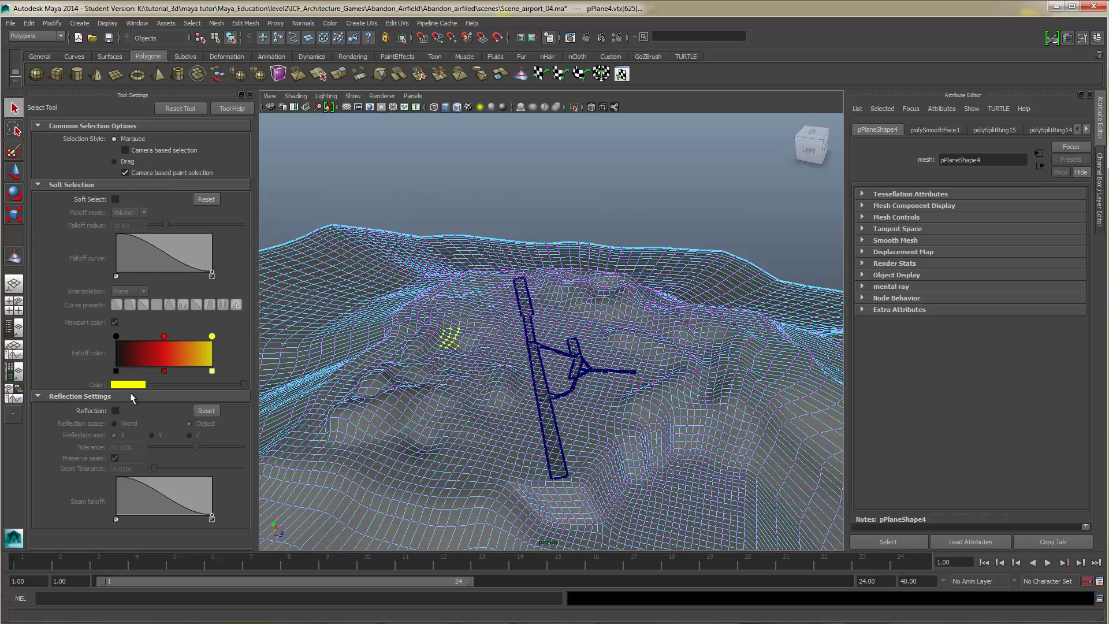
left_click(116, 200)
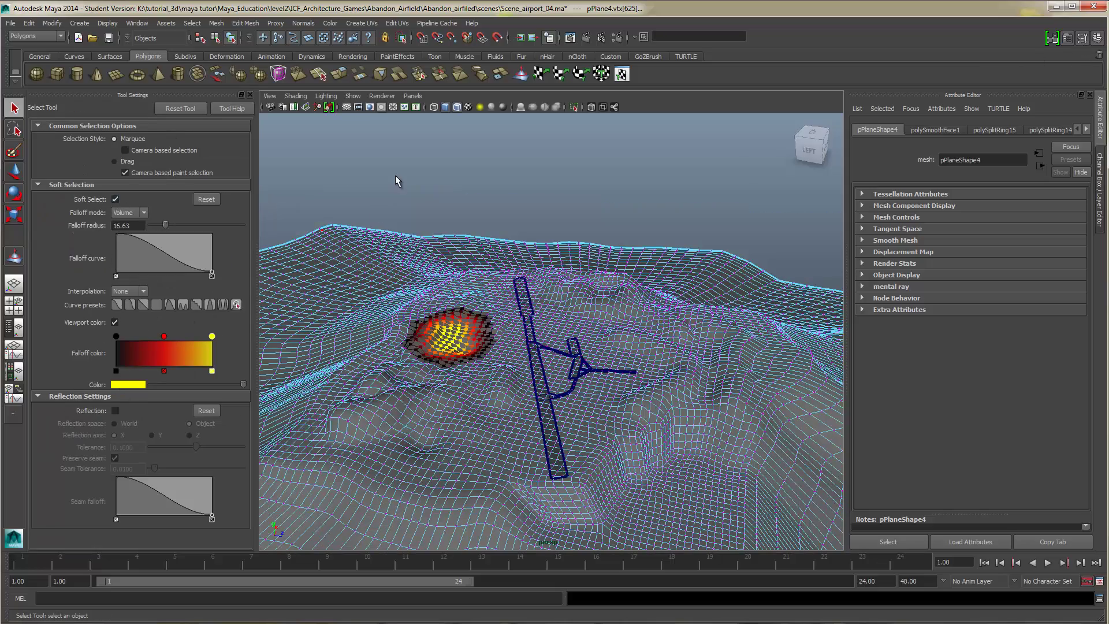
Select the vertices on the ground opposite the taxiways, narrow the soft-selection falloff and move them up into a hill
left_click(453, 367)
left_click(250, 95)
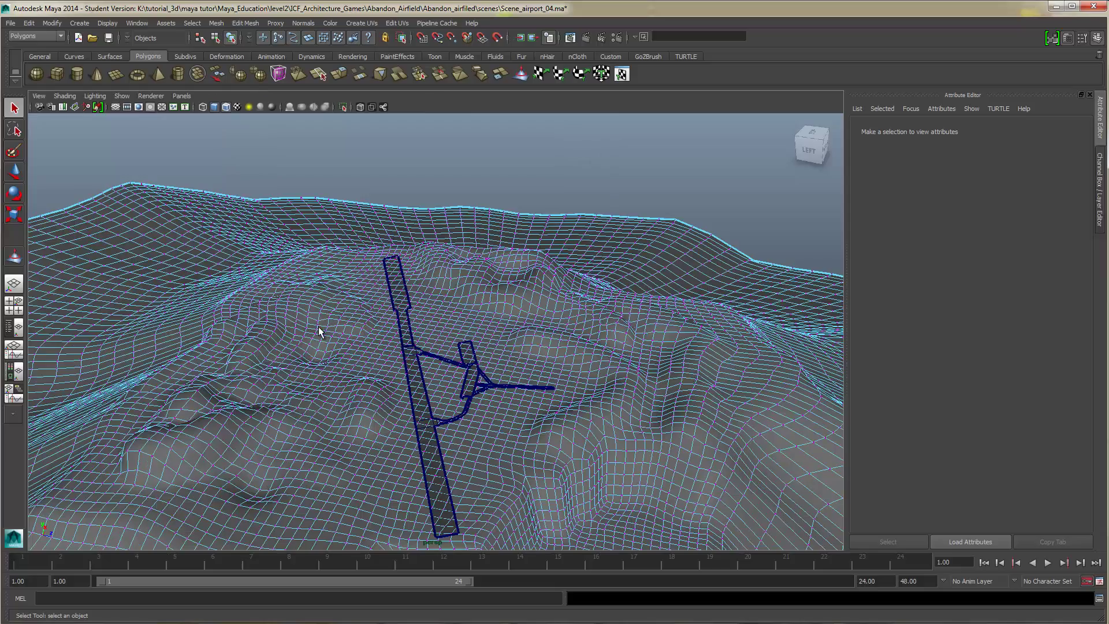
left_click_drag(261, 376, 324, 390)
key("w")
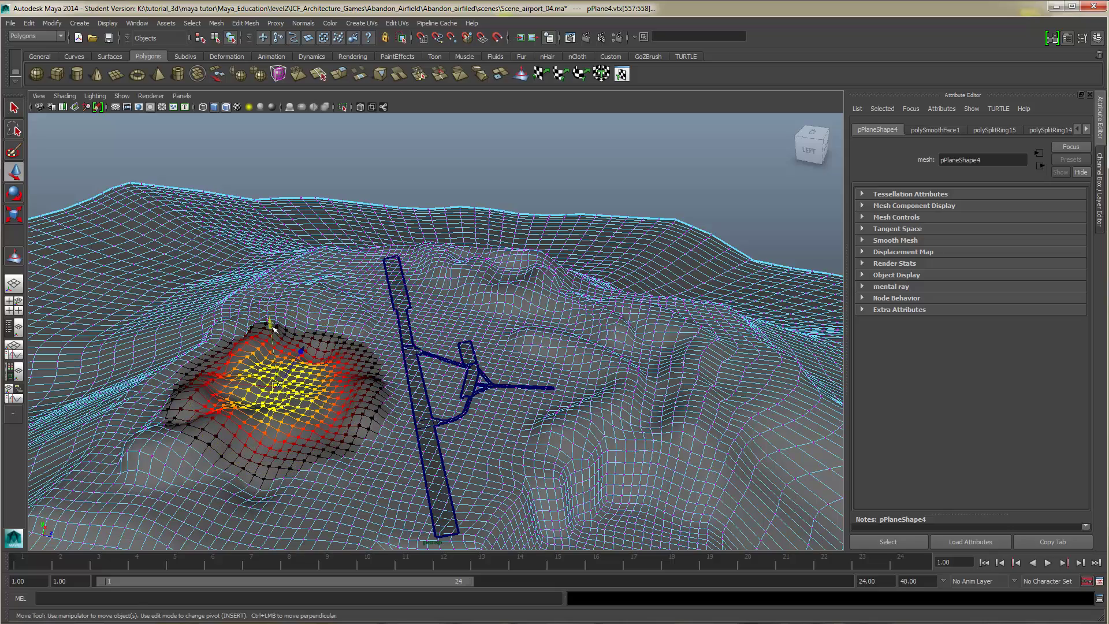
left_click_drag(273, 327, 347, 418)
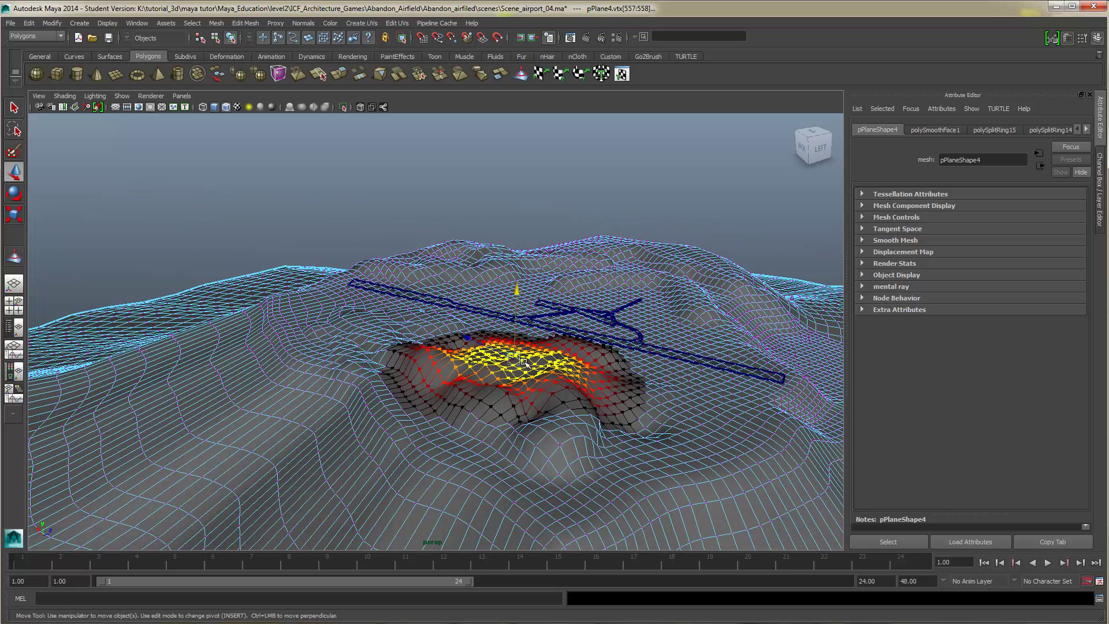
left_click_drag(524, 363, 514, 268)
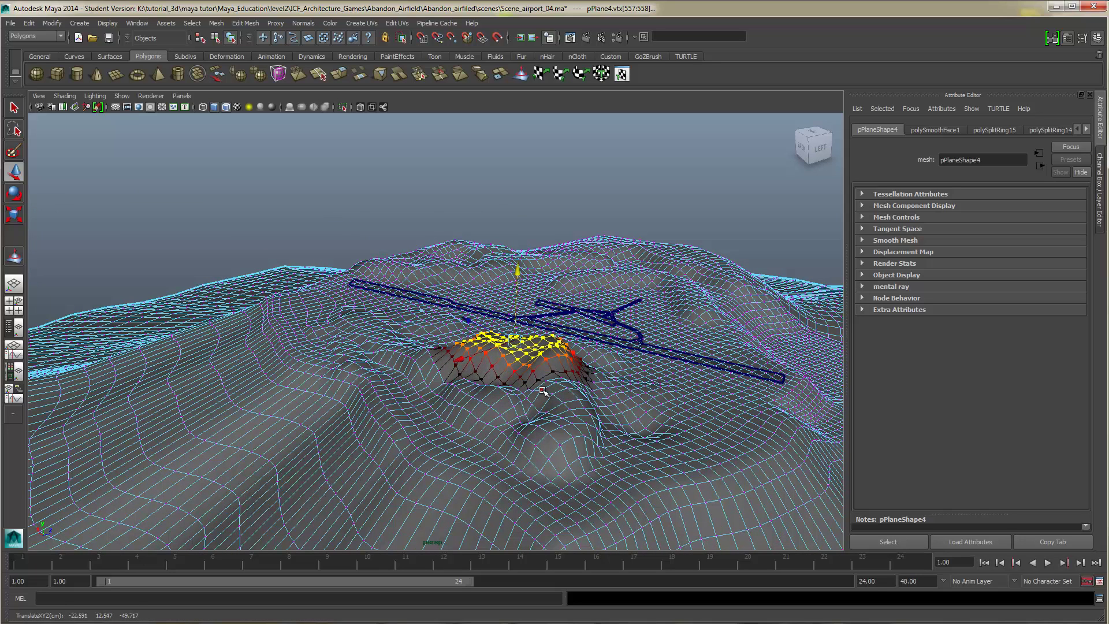
left_click_drag(543, 391, 378, 342, "alt")
left_click(358, 453)
Select the vertices beyond the end of the taxiway, tighten the falloff radius and lift them into a steep hill
left_click_drag(358, 453, 474, 458, "alt")
mouse_move(558, 426)
left_mouse_down("alt")
mouse_move(564, 404)
mouse_move(591, 416)
mouse_move(564, 411)
left_mouse_up("alt")
middle_click_drag(564, 411, 502, 313, "alt")
left_click_drag(501, 314, 619, 246, "alt")
left_click(597, 266)
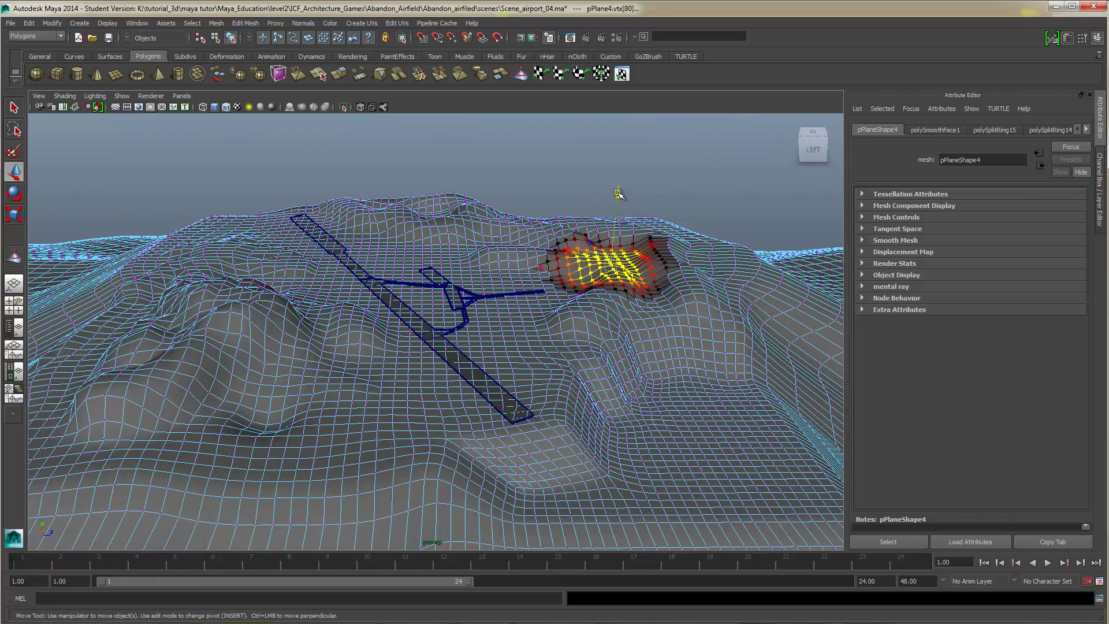
left_click_drag(618, 194, 619, 186)
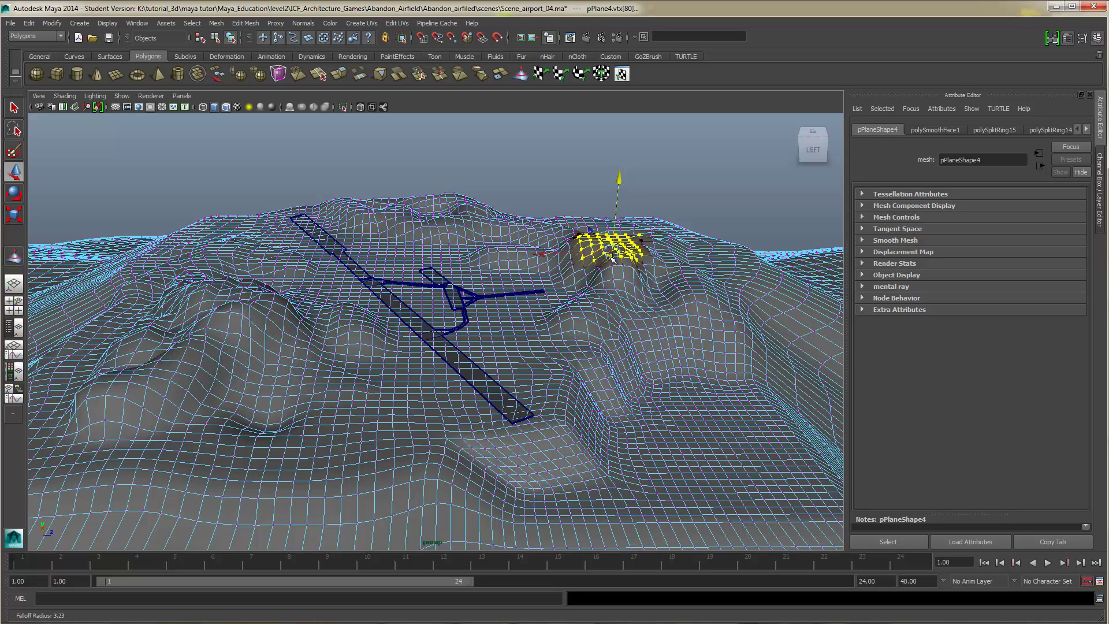
left_click_drag(612, 257, 615, 223)
left_click_drag(619, 180, 618, 168)
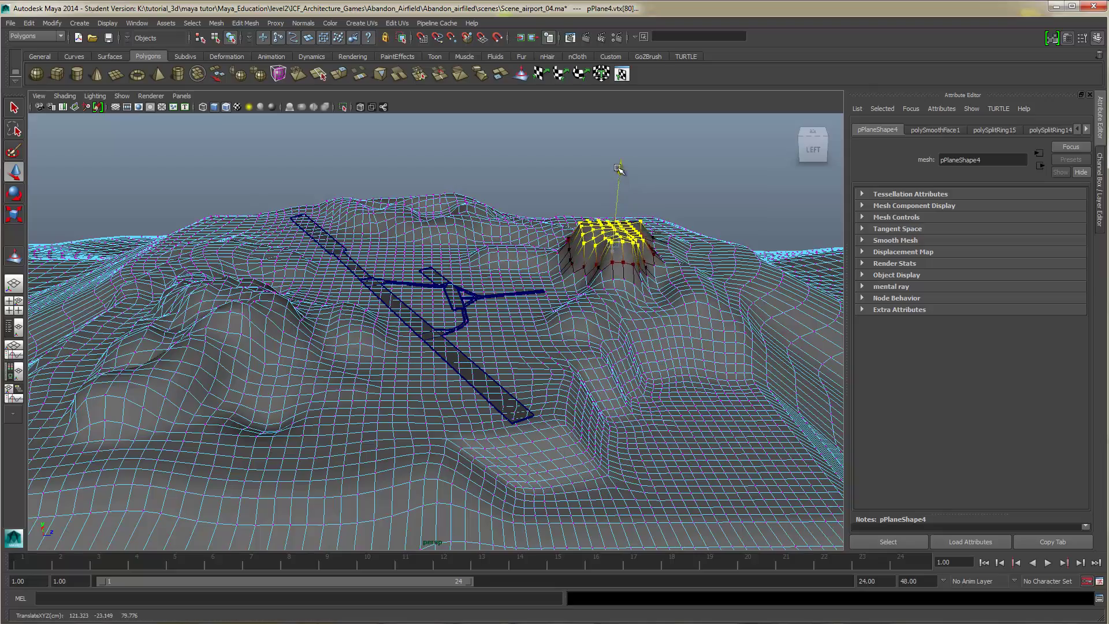
left_click(652, 179)
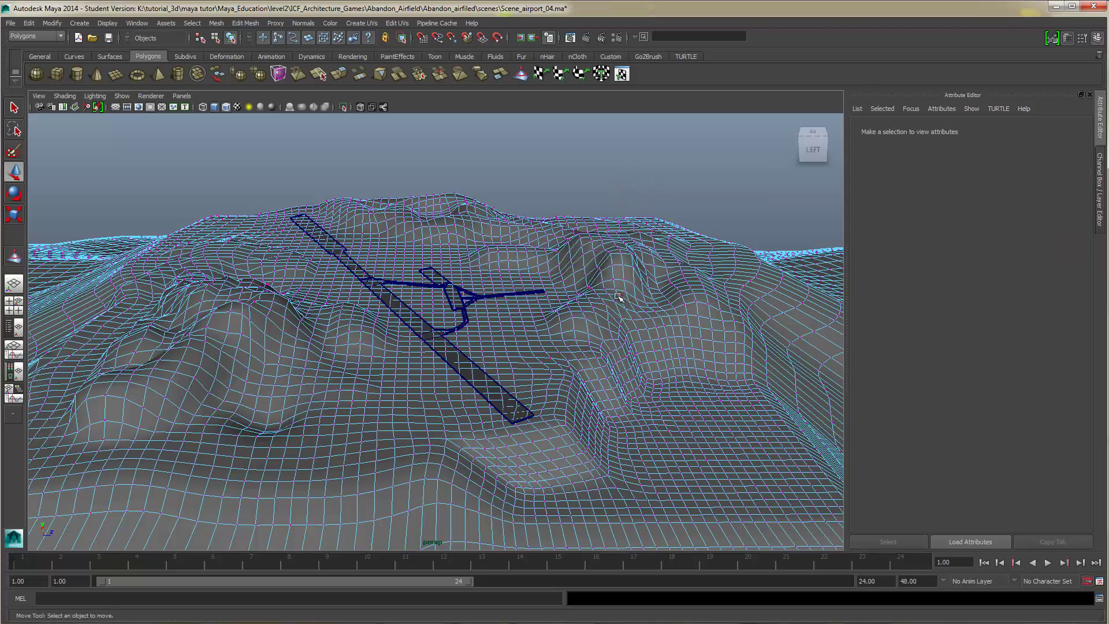
Select the hill vertices on the taxiway side near the runway's end, raise them and adjust the soft-selection falloff
left_click_drag(624, 271, 676, 333, "alt")
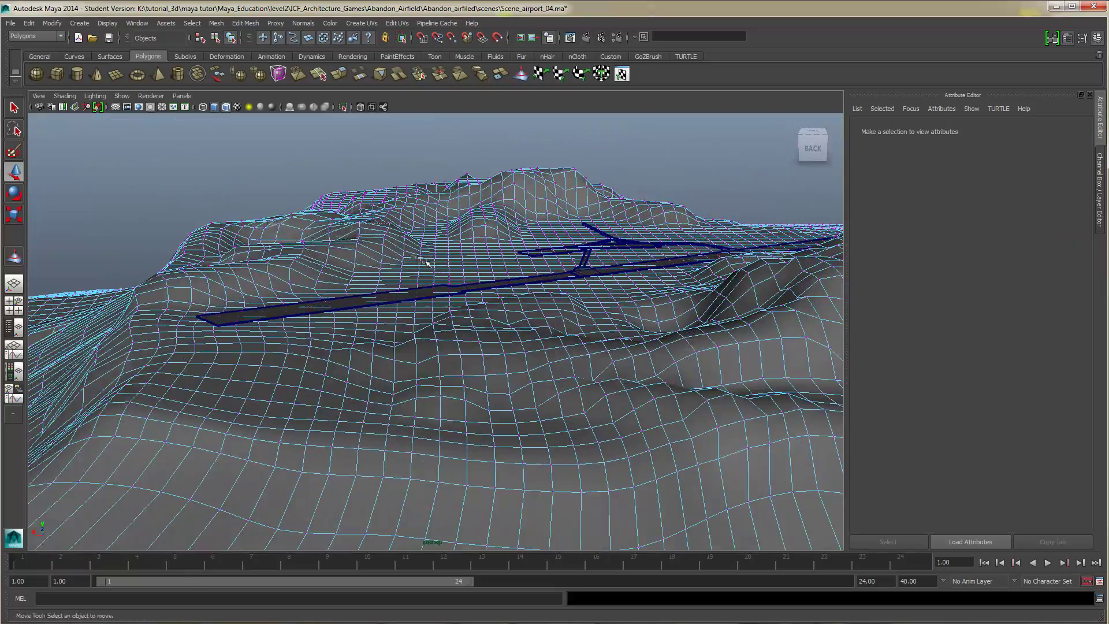
left_click_drag(462, 267, 349, 188)
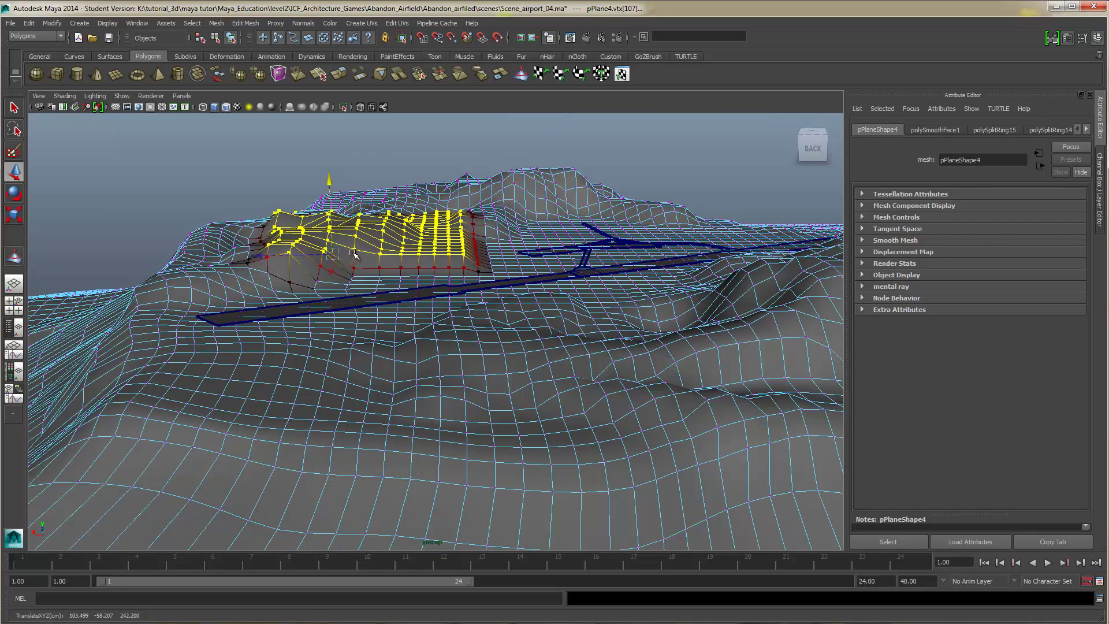
mouse_move(354, 253)
left_mouse_down()
mouse_move(327, 252)
mouse_move(384, 237)
mouse_move(354, 231)
mouse_move(349, 245)
left_mouse_up()
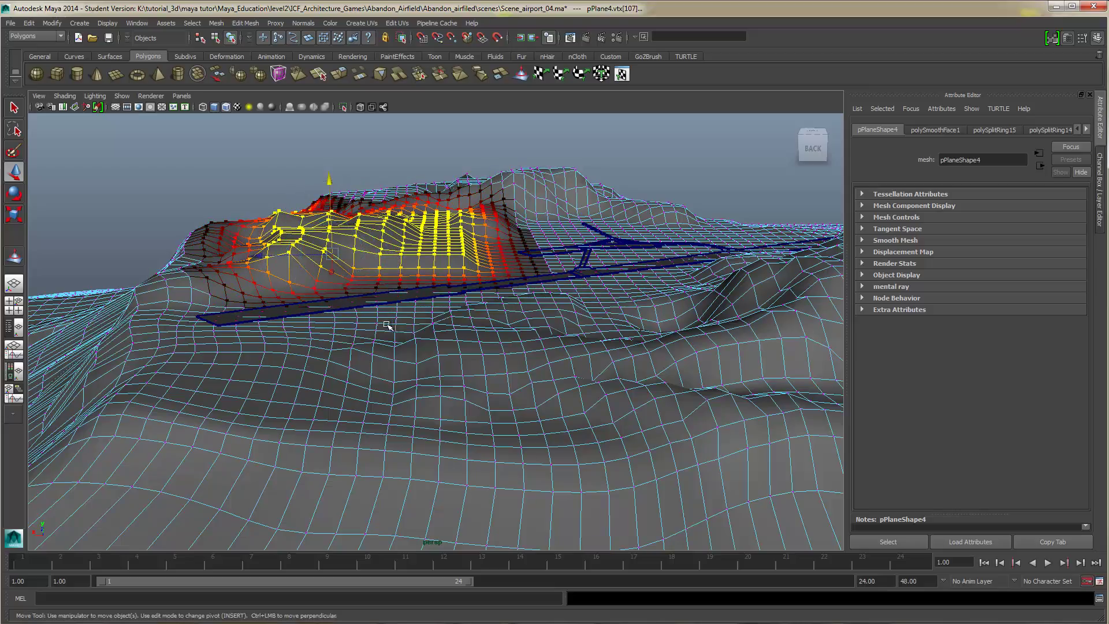
left_click_drag(387, 325, 302, 272, "alt")
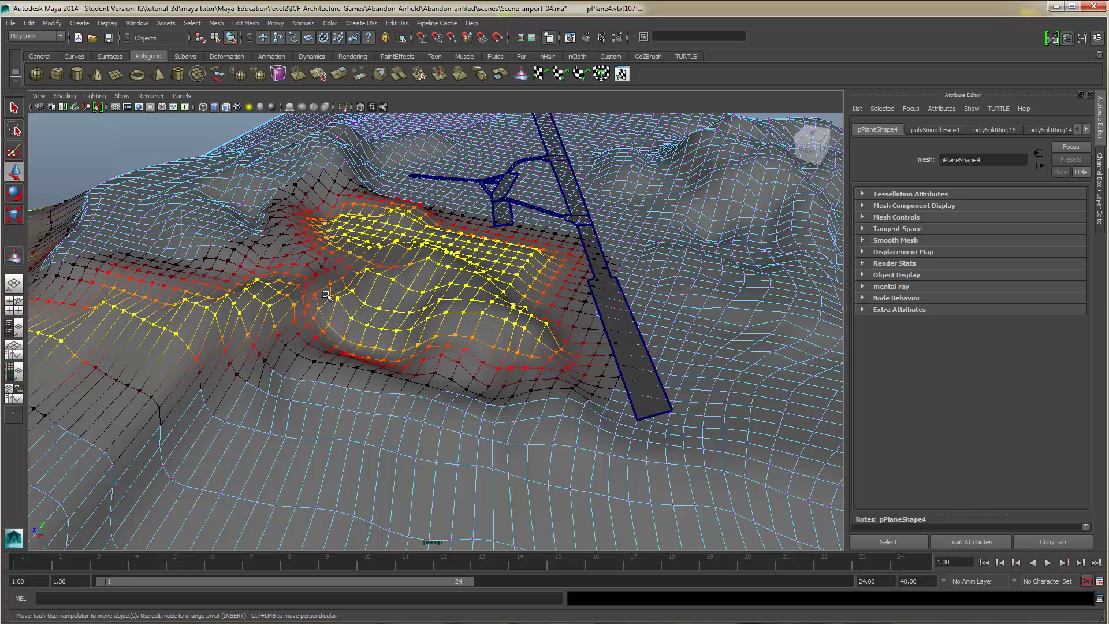
Remove outer-slope vertices from the hill selection and check the island in wireframe and shaded display
left_click_drag(190, 323, 387, 217)
left_click_drag(225, 257, 366, 376, "alt")
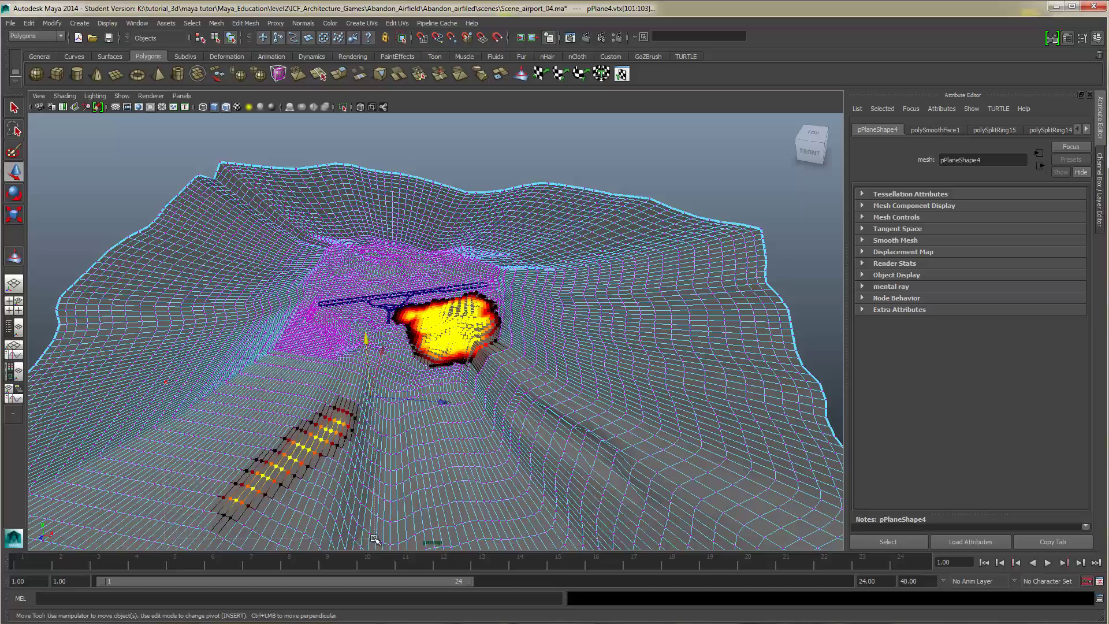
mouse_move(382, 462)
left_mouse_down("alt")
mouse_move(396, 414)
mouse_move(361, 413)
mouse_move(415, 434)
mouse_move(396, 435)
mouse_move(416, 406)
mouse_move(442, 415)
mouse_move(485, 200)
left_mouse_up("alt")
key("4")
key("5")
left_click_drag(485, 337, 491, 407, "alt")
left_click(554, 325)
Select the ground vertices across the runway from the taxiways and raise them into a long hill with soft selection
left_click_drag(639, 381, 362, 437)
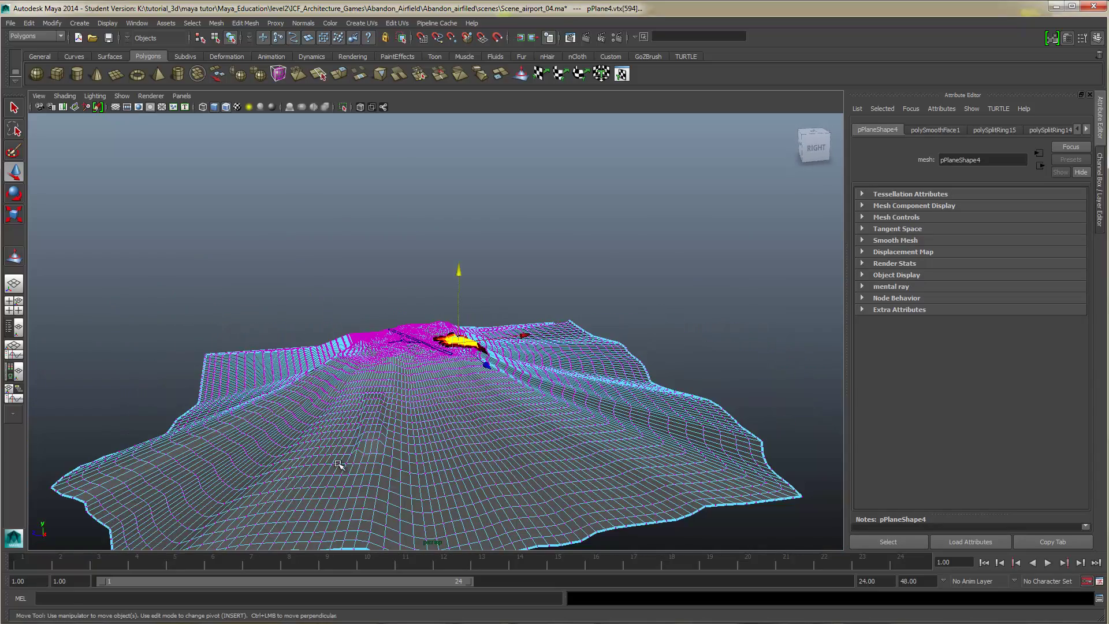
key("4")
left_click_drag(333, 464, 411, 472, "alt")
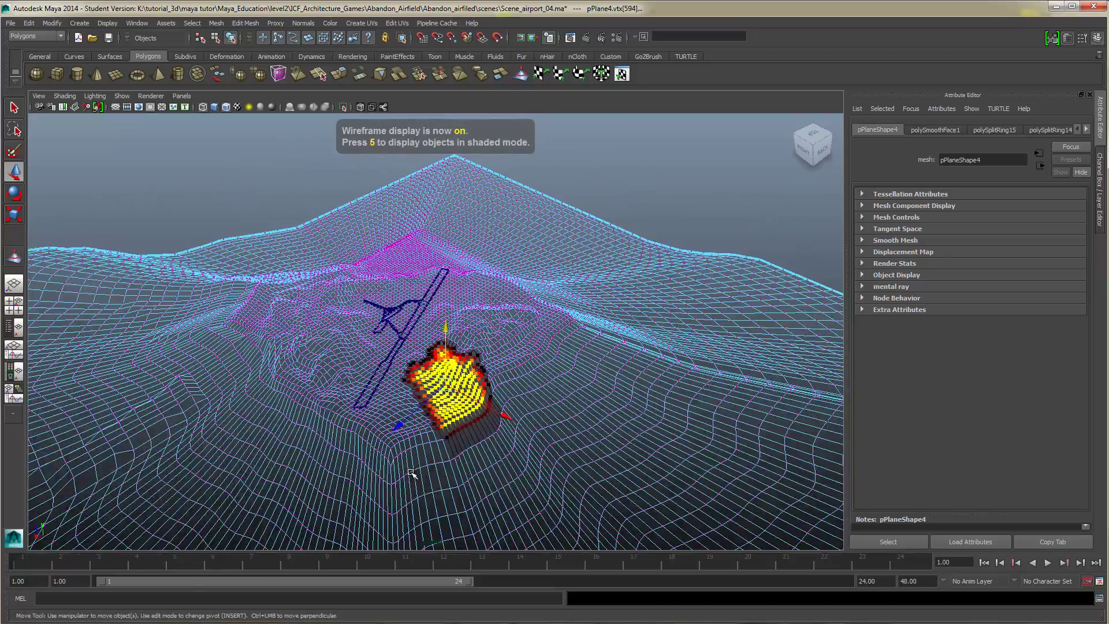
key("5")
mouse_move(469, 450)
left_mouse_down("alt")
mouse_move(543, 392)
mouse_move(587, 333)
left_mouse_up("alt")
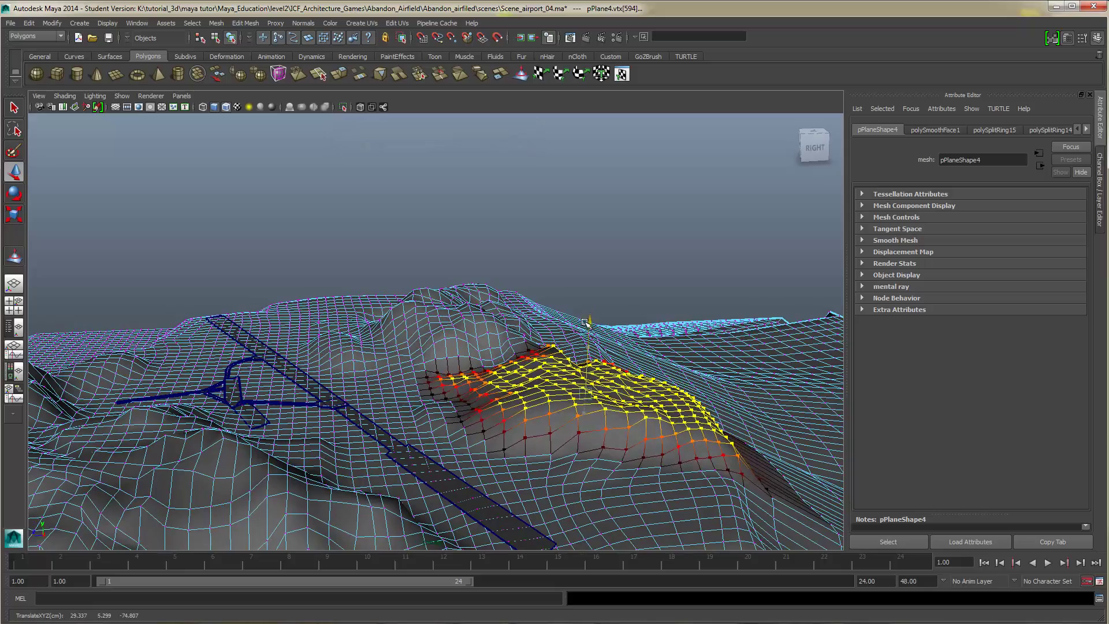
left_click_drag(592, 432, 475, 383, "alt")
left_click(577, 431)
Leave vertex editing on the long hill, reselect the island mesh and select the vertices around the flooded dip in front of the hills
right_click_drag(475, 384, 559, 252)
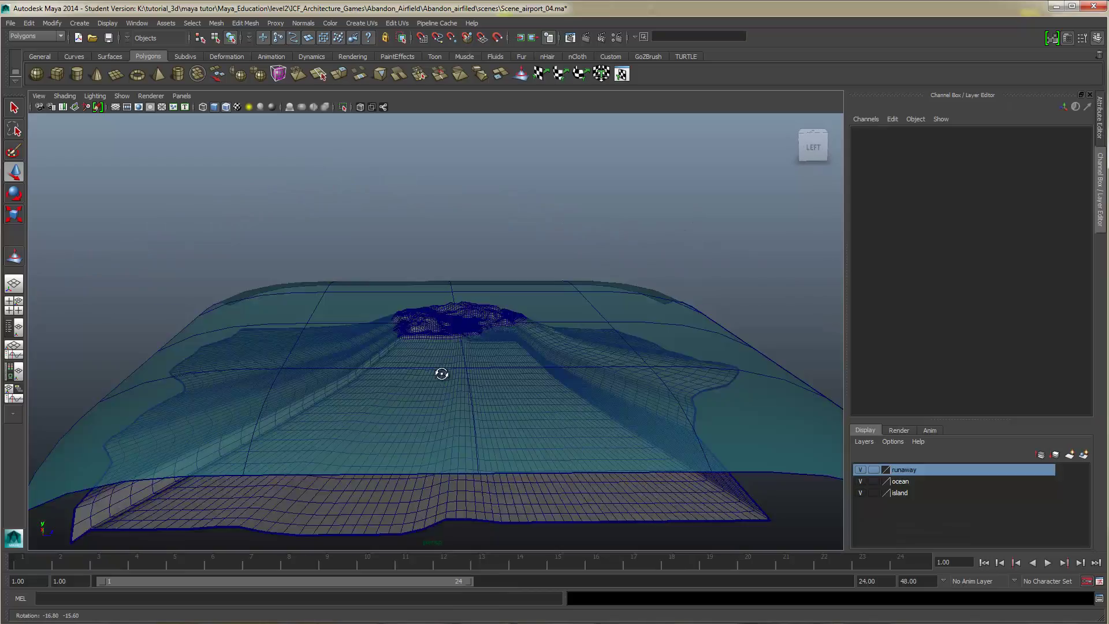
left_click_drag(440, 371, 504, 406, "alt")
left_click(536, 363)
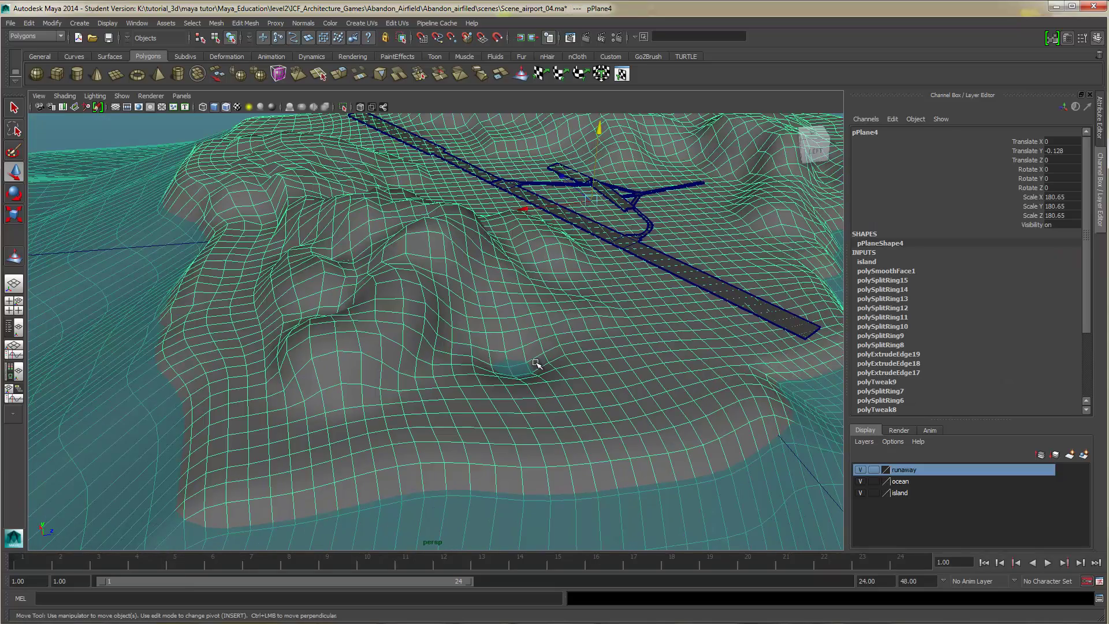
right_click_drag(536, 365, 496, 366)
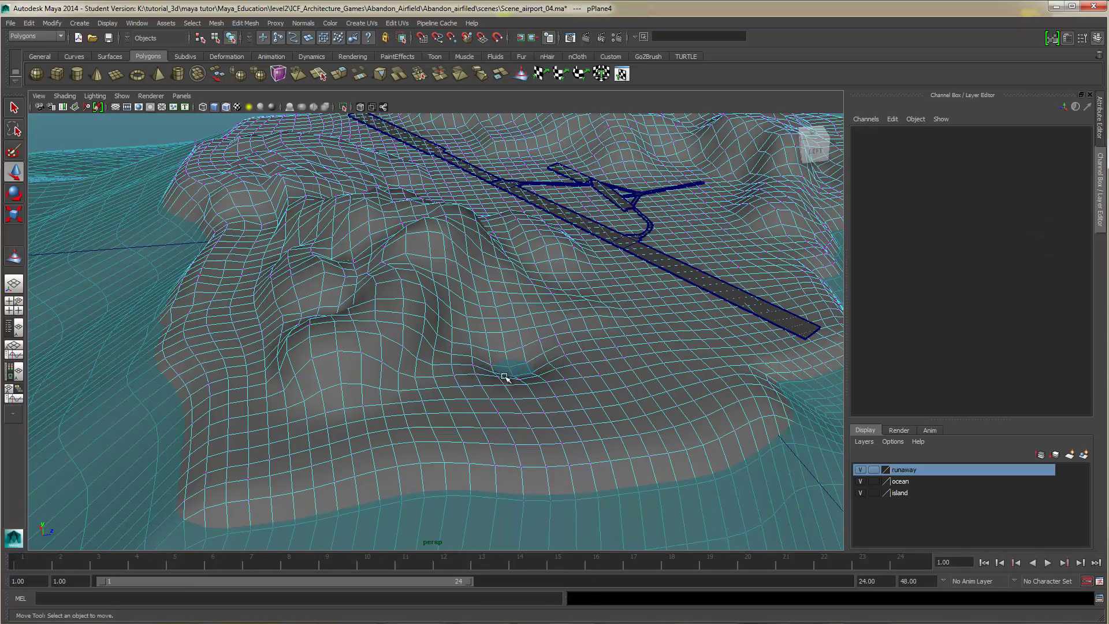
left_click_drag(549, 403, 541, 405)
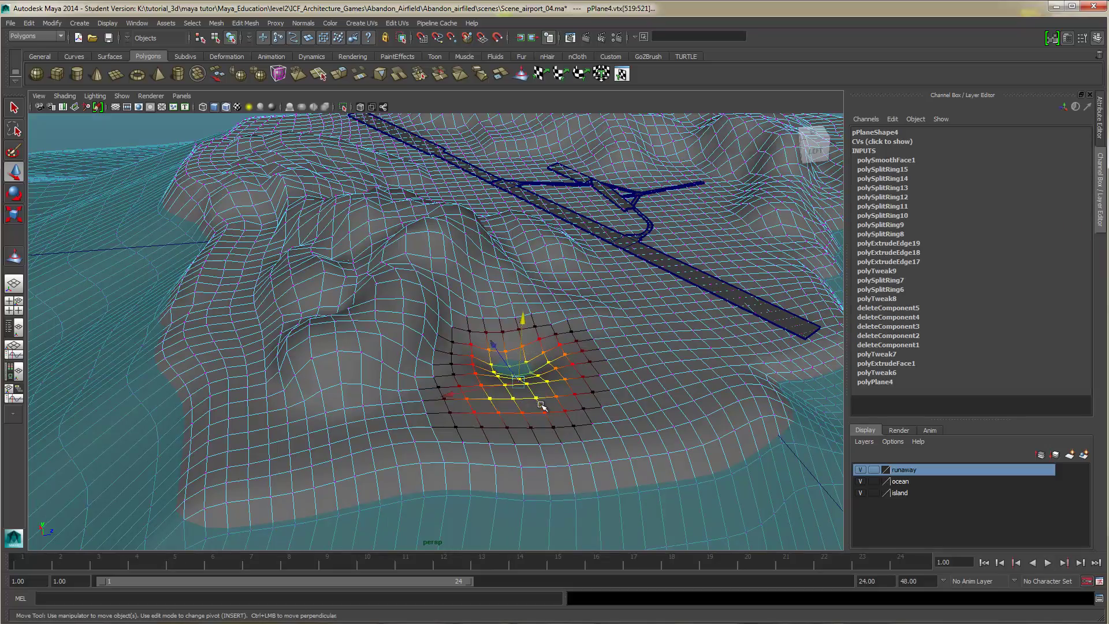
Check the dip in wireframe and textured shaded display, and raise its soft-selected vertices above the ocean surface
key("4")
scroll(527, 378, "down", 5)
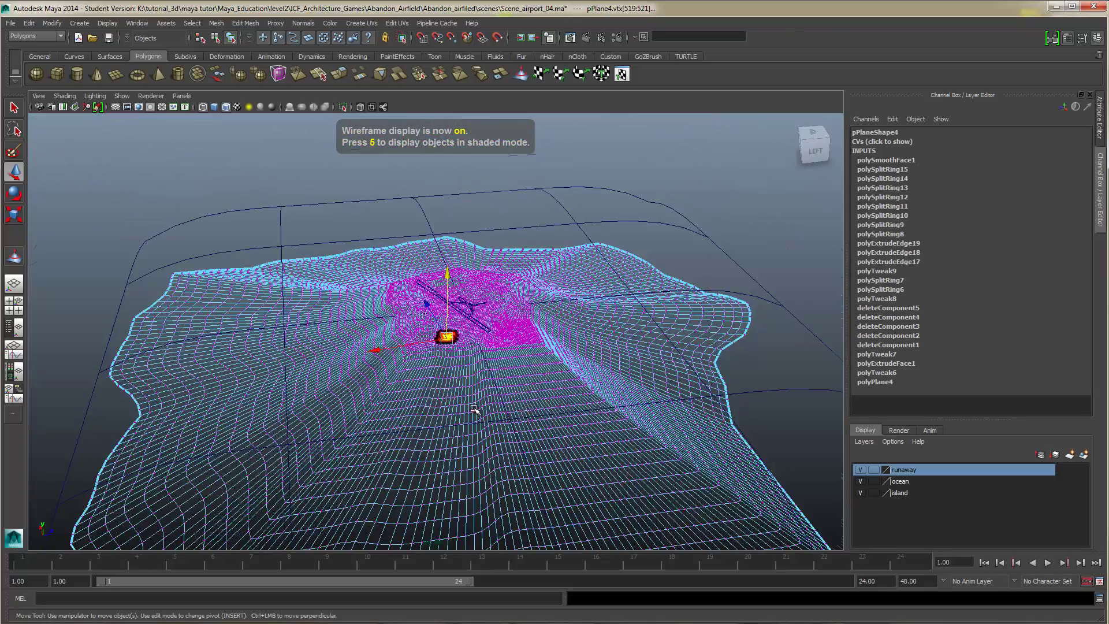
scroll(473, 408, "up", 5)
scroll(474, 409, "down", 1)
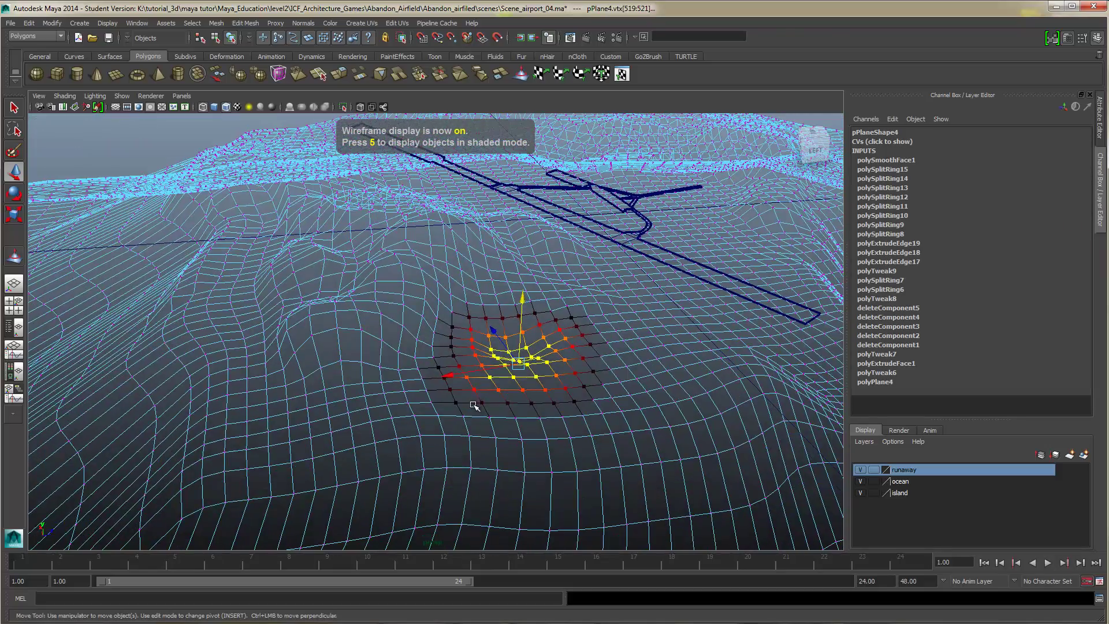
key("6")
scroll(632, 336, "up", 3)
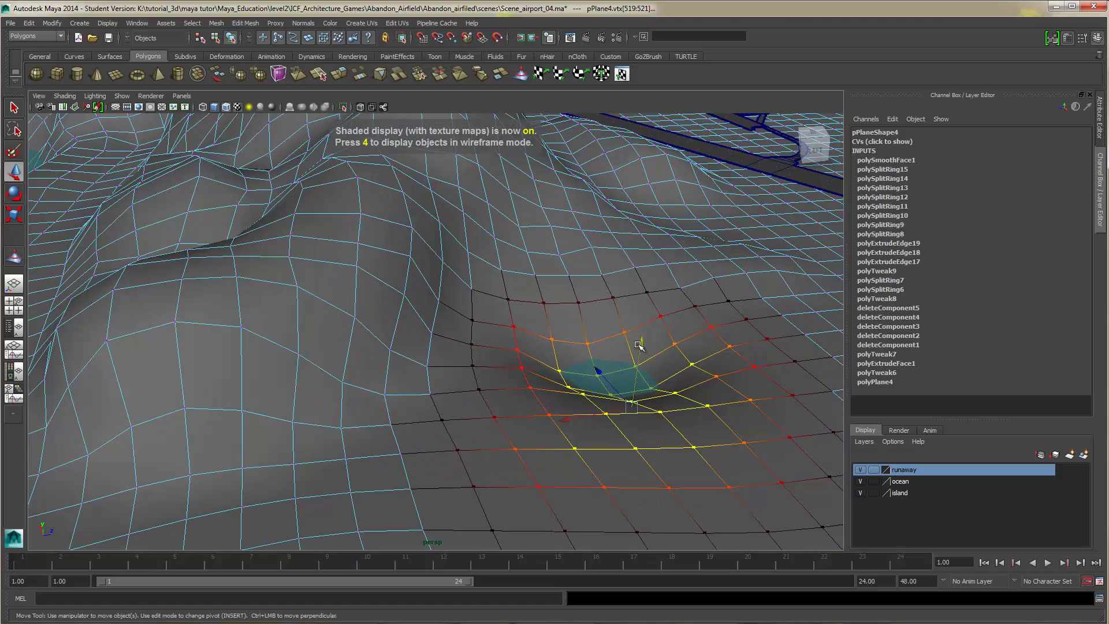
left_click_drag(638, 345, 572, 323)
scroll(626, 413, "down", 8)
right_click_drag(571, 324, 594, 304)
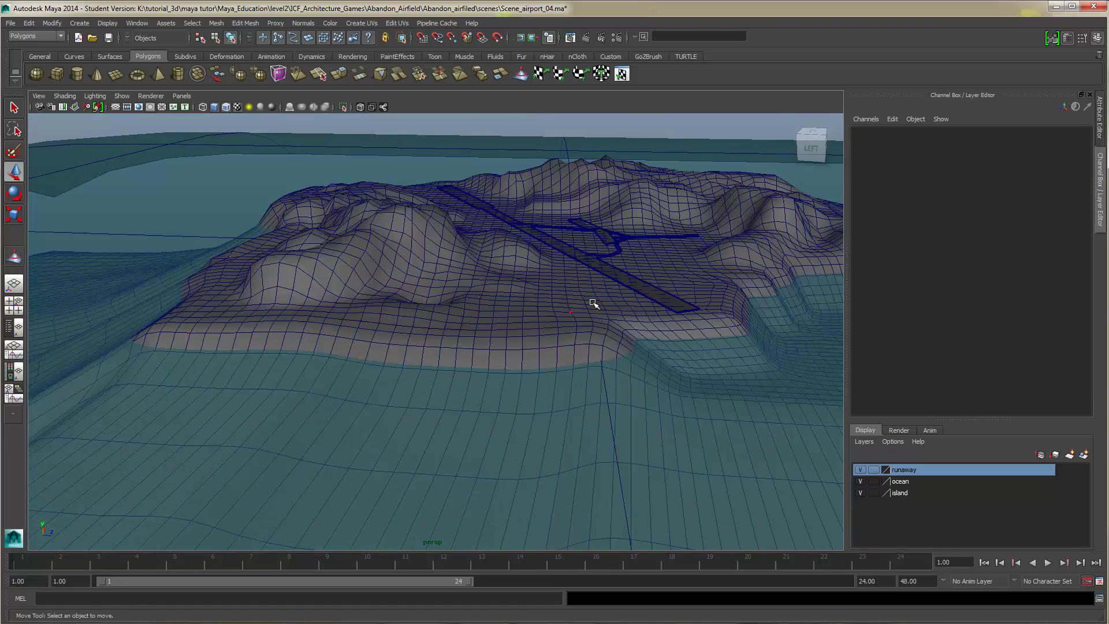
Return the island to object mode, clear the selection and examine the terrain around the runway and coastline from several sides
left_click(574, 315)
scroll(596, 315, "down", 3)
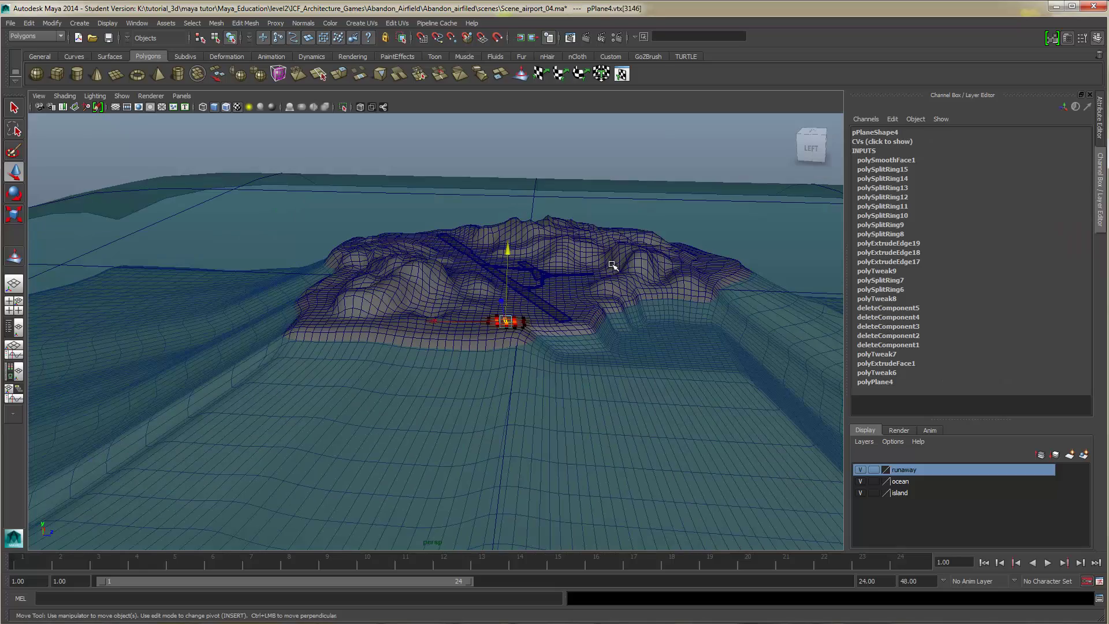
right_click_drag(612, 266, 664, 243)
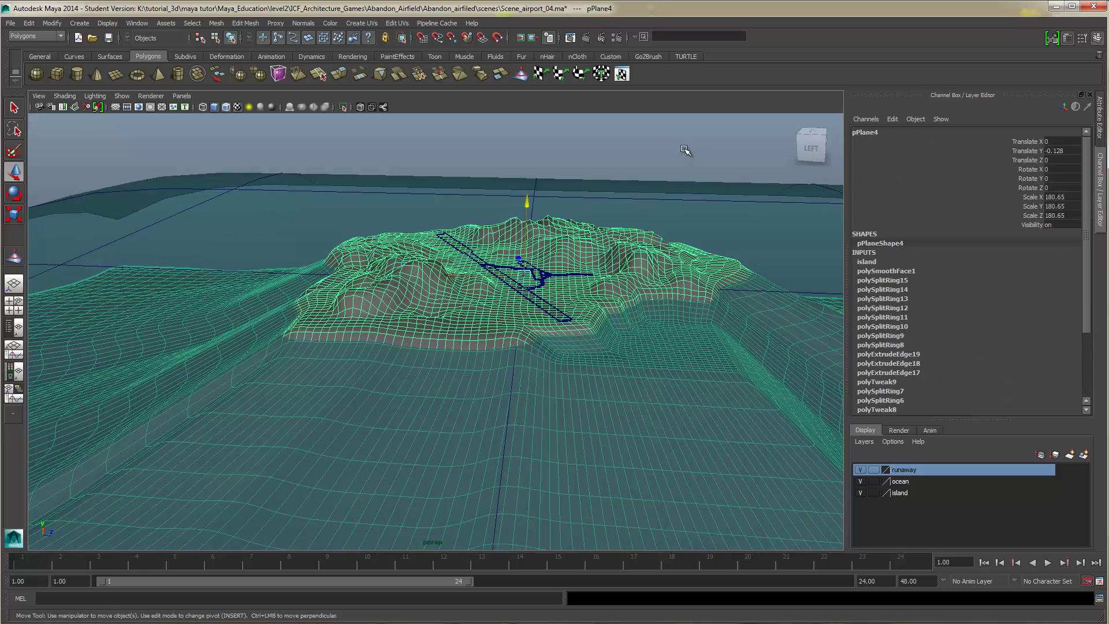
left_click(685, 151)
scroll(576, 324, "down", 3)
left_click_drag(576, 324, 515, 352, "alt")
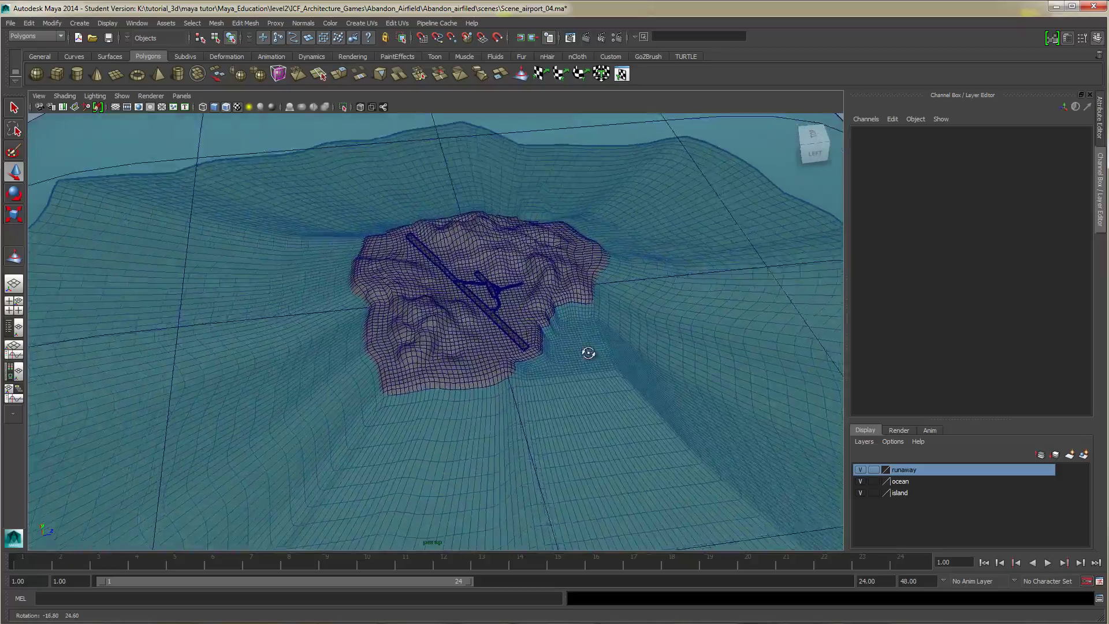
scroll(499, 364, "up", 5)
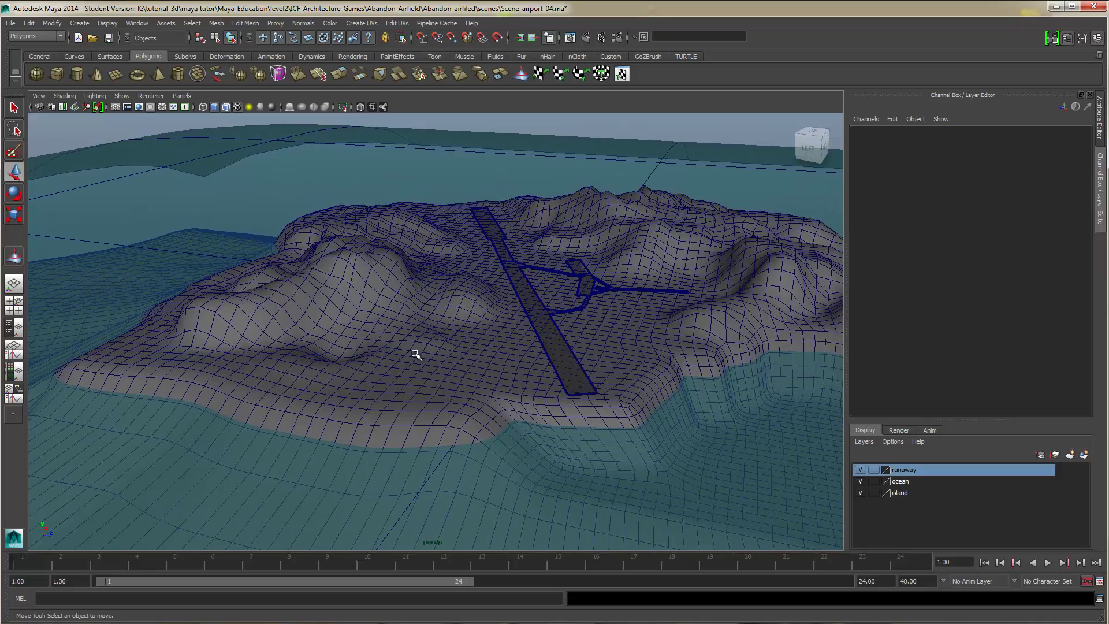
left_click_drag(521, 346, 482, 352, "alt")
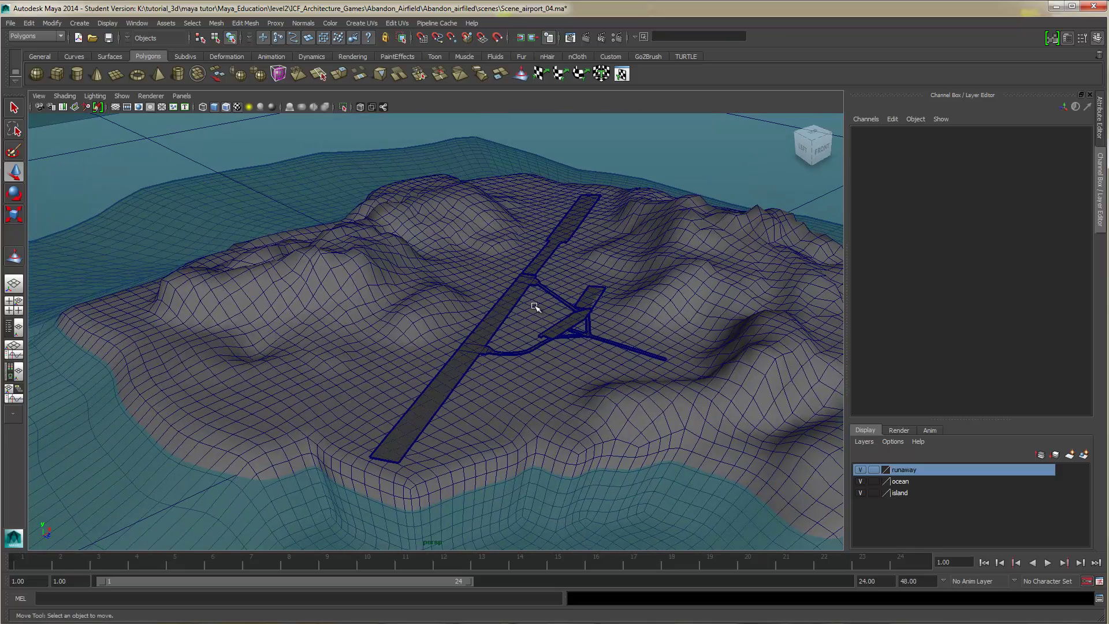